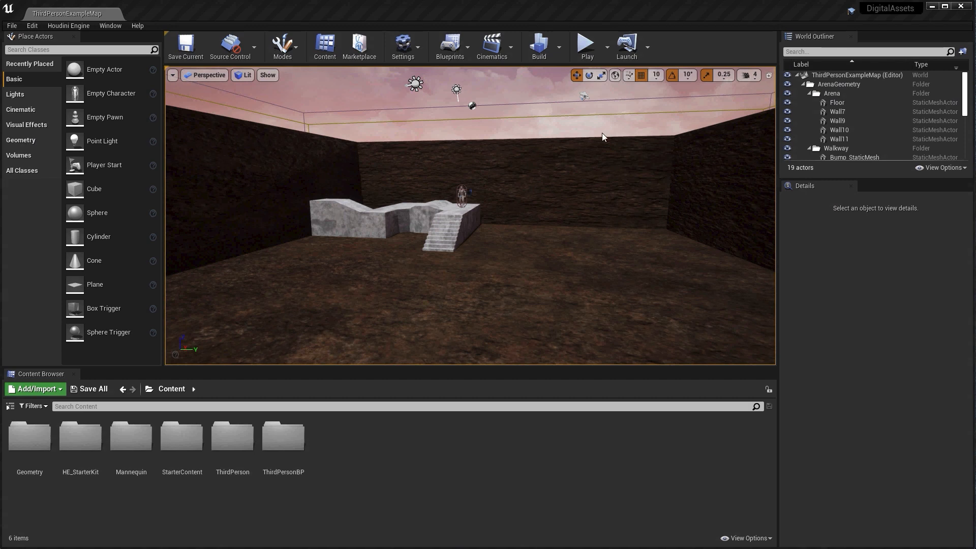
Create a Houdini Engine session and place the HE_Tree asset from the HE_StarterKit folder on the floor near the walkway stairs
{"action": "left_click", "coordinate": [64, 26]}
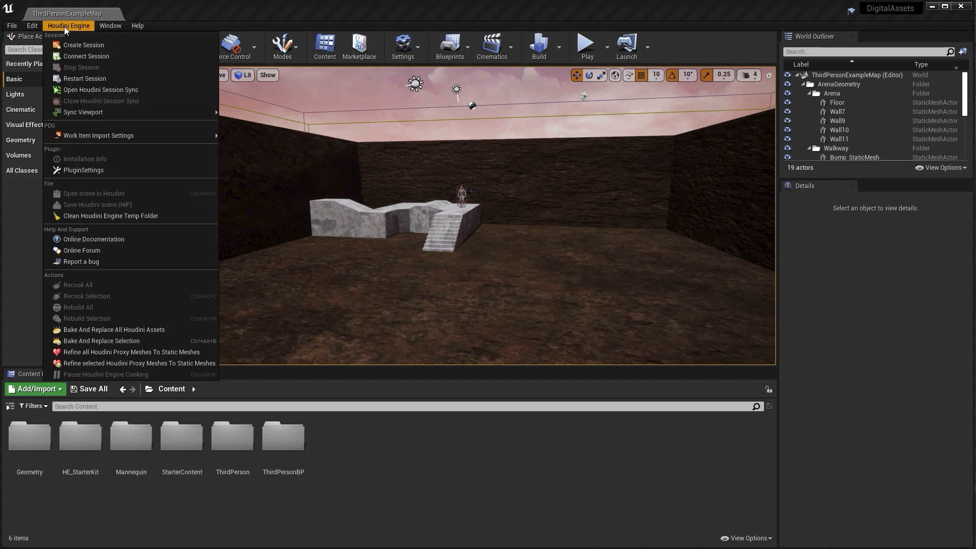
{"action": "left_click", "coordinate": [66, 47]}
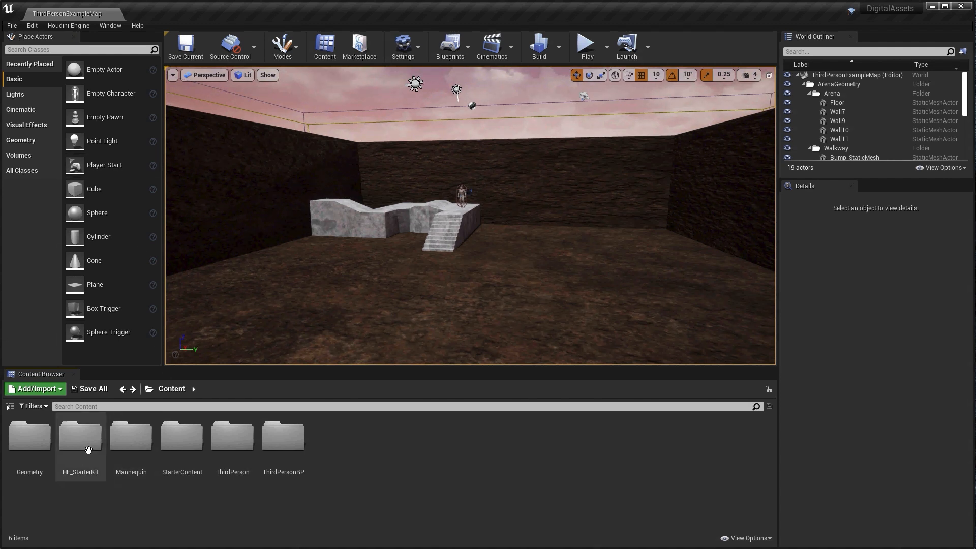
{"action": "double_click", "coordinate": [68, 436]}
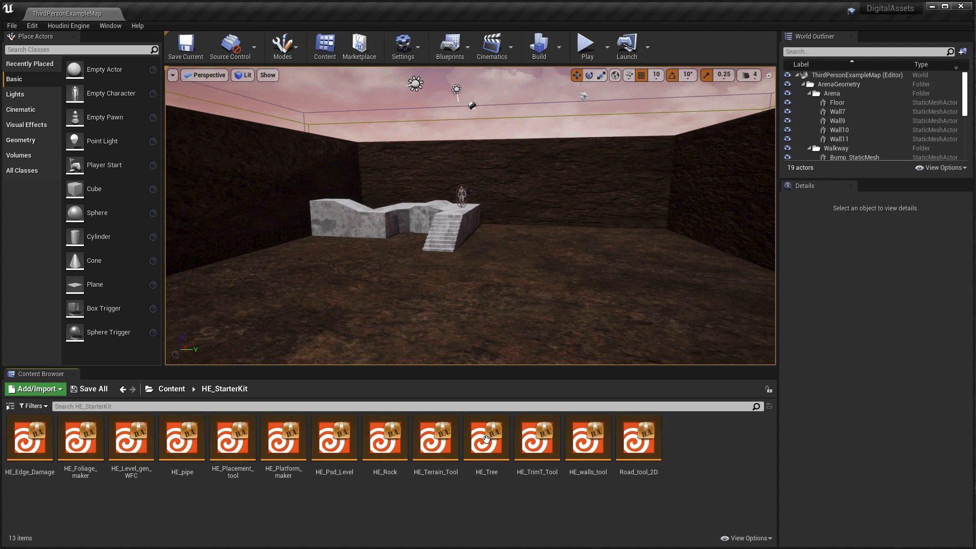
{"action": "left_click_drag", "start_coordinate": [486, 439], "coordinate": [405, 243]}
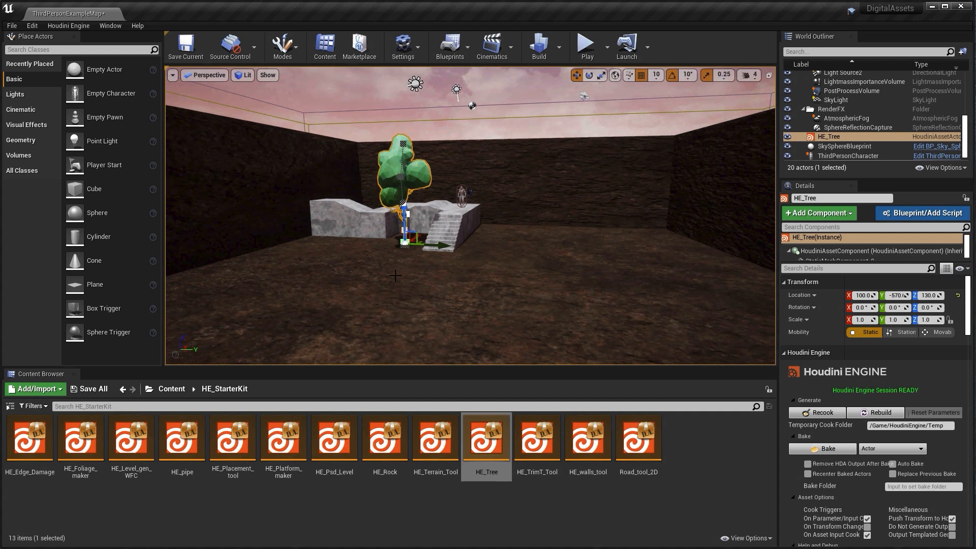
Raise the tree's top control point far above the canopy and shift the control point below it sideways along X, away from the platform
{"action": "key", "text": "w"}
{"action": "right_click_drag", "start_coordinate": [396, 275], "coordinate": [495, 276]}
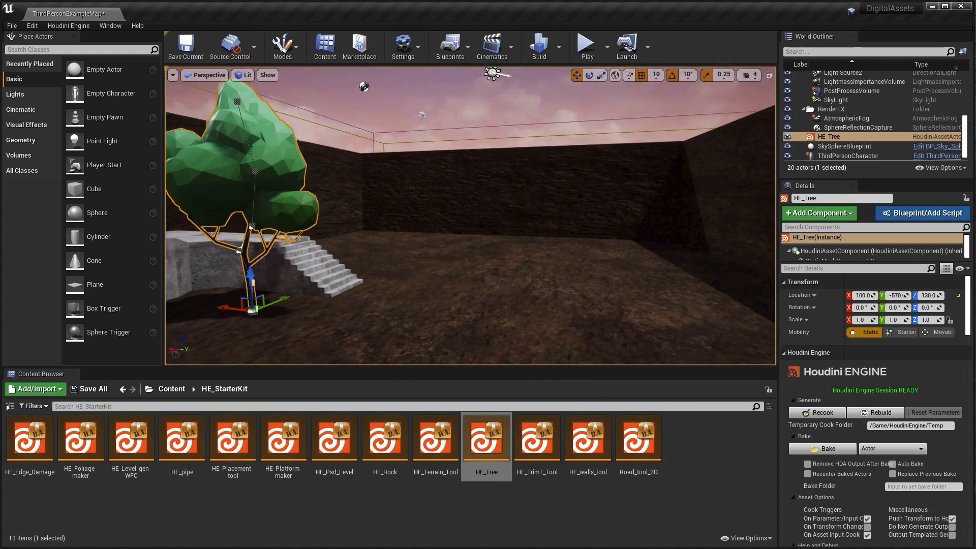
{"action": "key", "text": "s"}
{"action": "right_click_drag", "start_coordinate": [344, 278], "coordinate": [285, 295]}
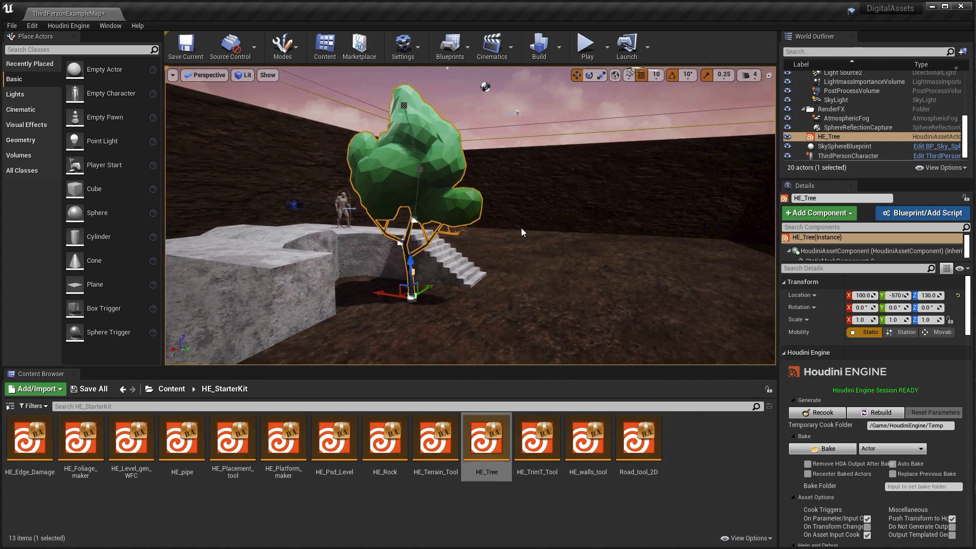
{"action": "mouse_move", "coordinate": [516, 187]}
{"action": "right_mouse_down"}
{"action": "mouse_move", "coordinate": [517, 216]}
{"action": "mouse_move", "coordinate": [519, 178]}
{"action": "right_mouse_up"}
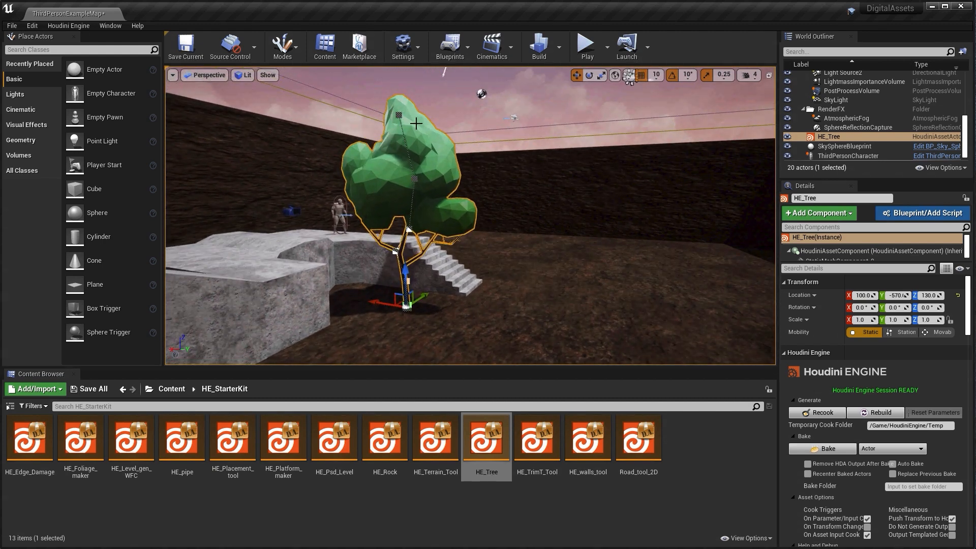
{"action": "left_click", "coordinate": [398, 116]}
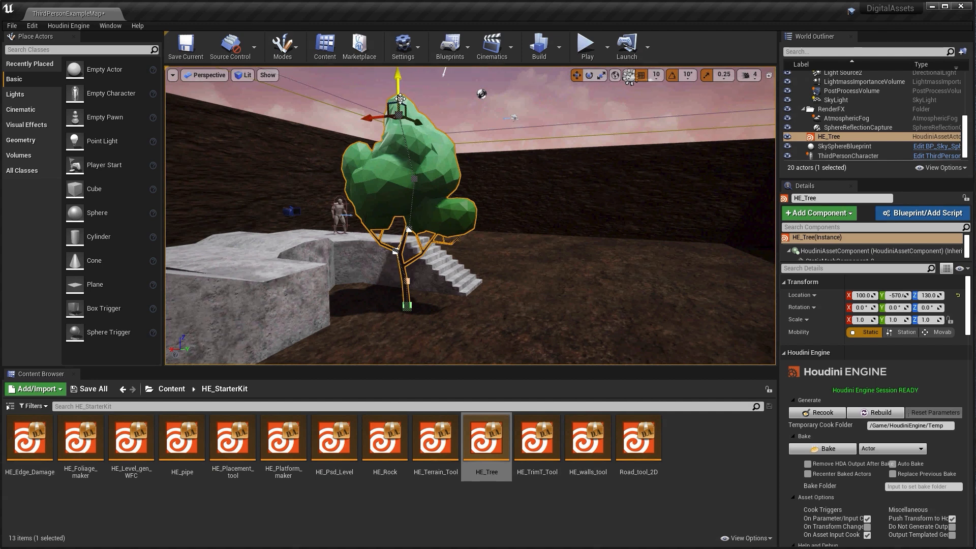
{"action": "left_click_drag", "start_coordinate": [399, 99], "coordinate": [400, 47]}
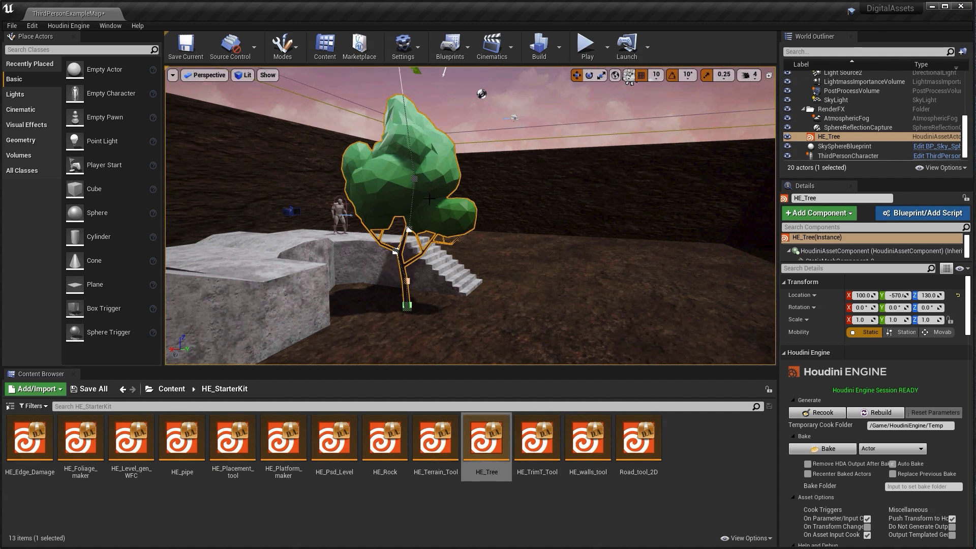
{"action": "left_click", "coordinate": [414, 178]}
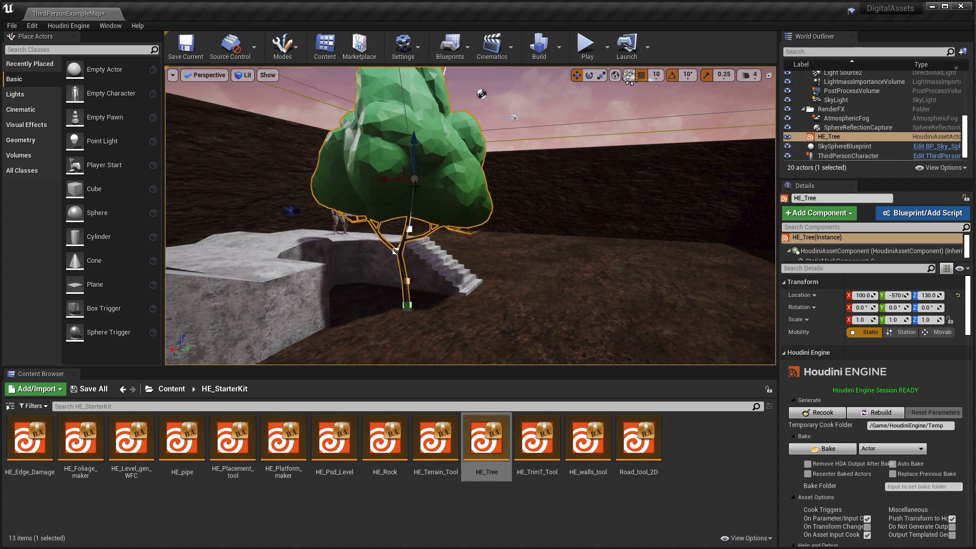
{"action": "left_click_drag", "start_coordinate": [397, 179], "coordinate": [422, 177]}
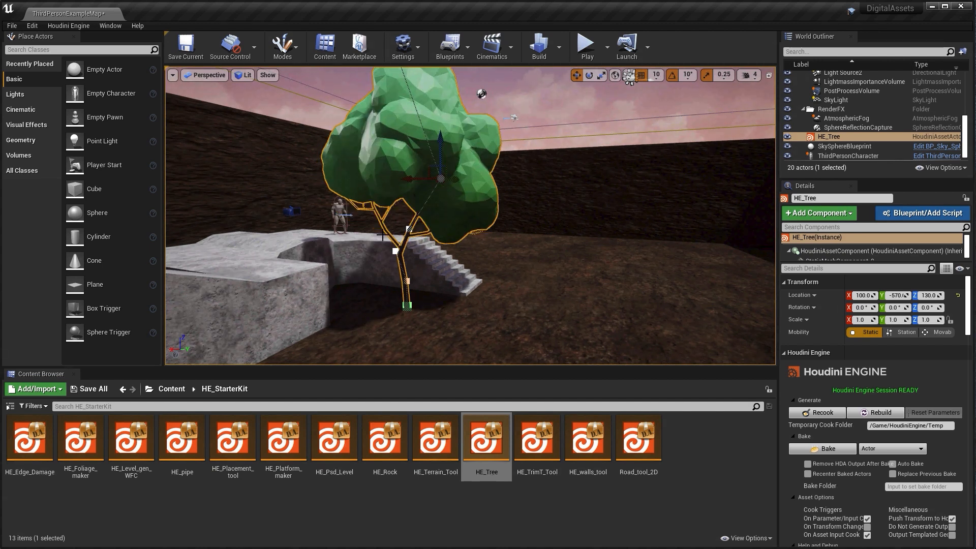
Try shifting the control point at the tree's base along X toward the platform
{"action": "left_click", "coordinate": [407, 306]}
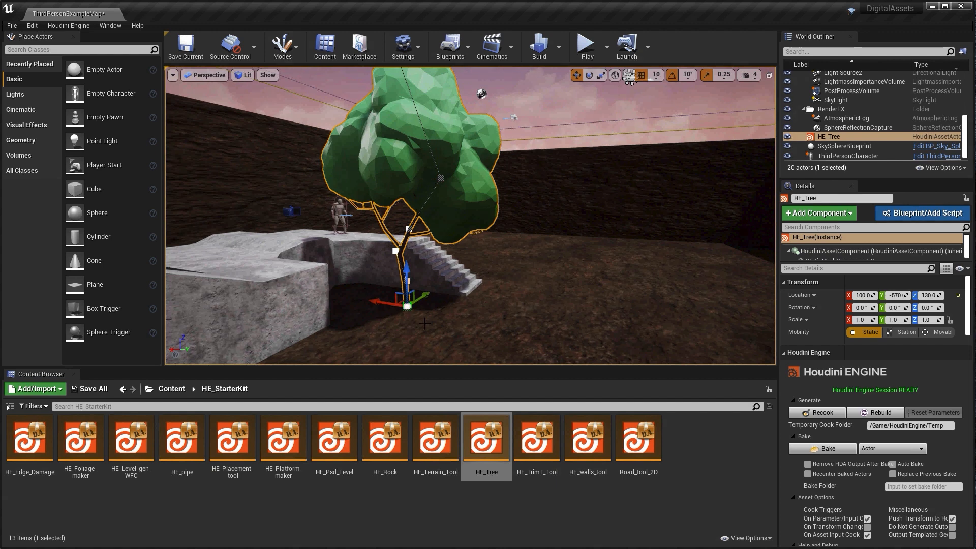
{"action": "left_click_drag", "start_coordinate": [373, 300], "coordinate": [356, 298]}
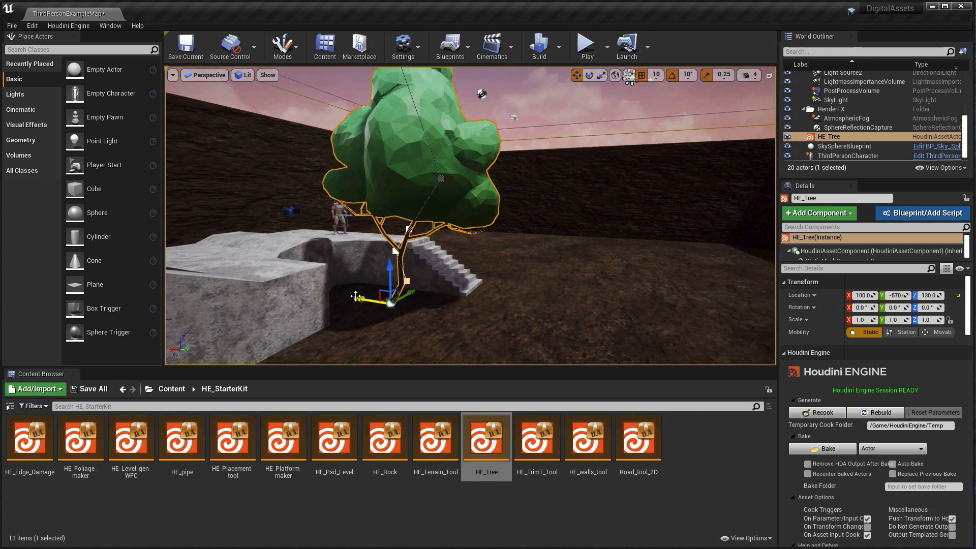
{"action": "left_click_drag", "start_coordinate": [355, 296], "coordinate": [372, 297]}
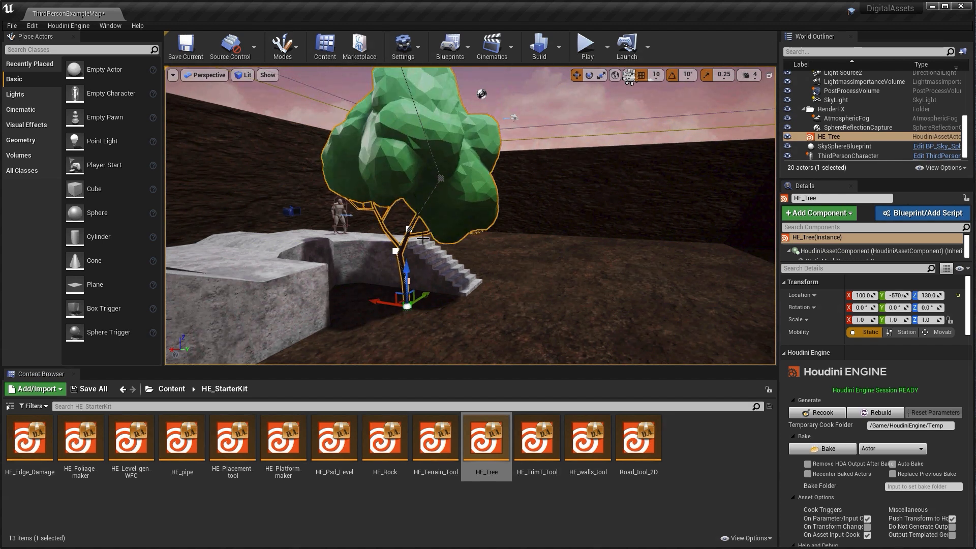
Set the tree's game engine parameter to Unreal and disable Leave Chunks
{"action": "left_click_drag", "start_coordinate": [557, 219], "coordinate": [603, 236], "text": "alt"}
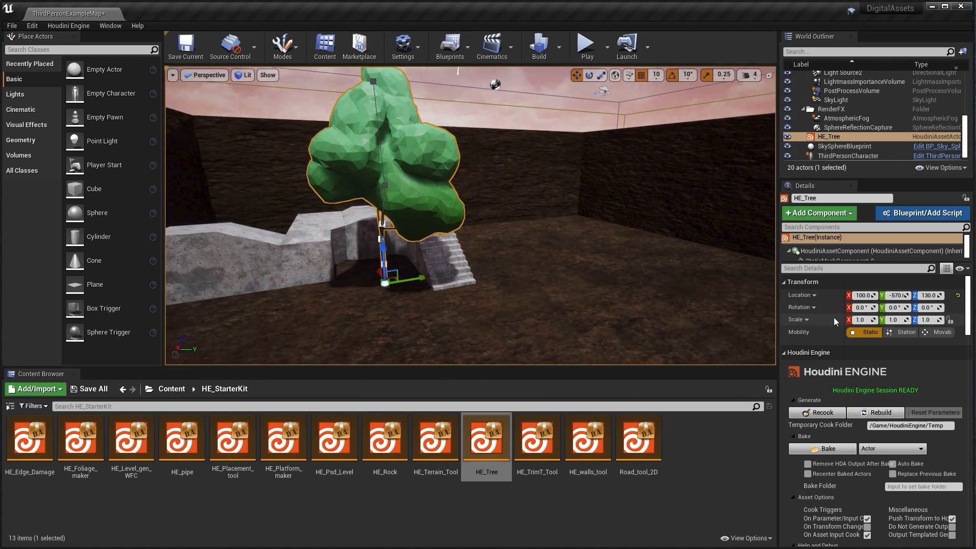
{"action": "scroll", "coordinate": [833, 317], "scroll_direction": "down", "scroll_amount": 5}
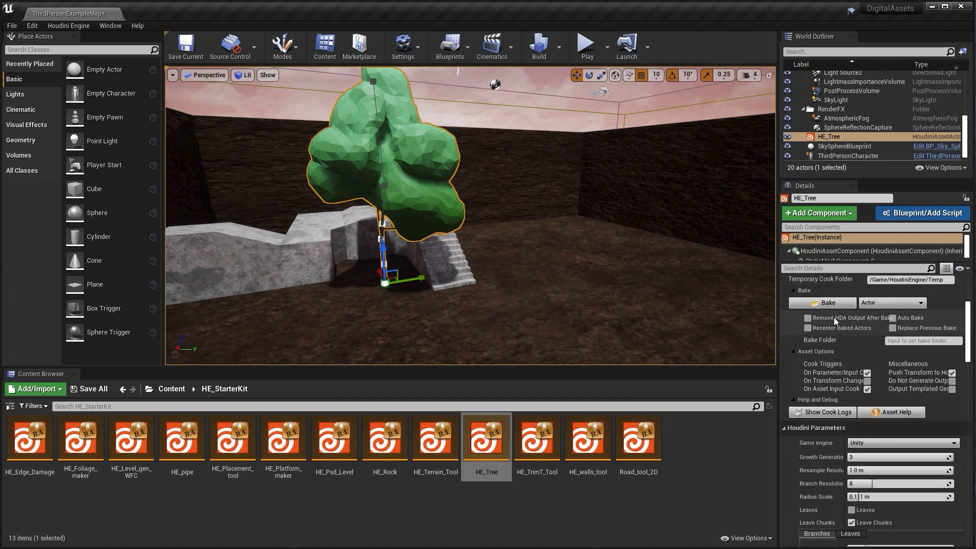
{"action": "scroll", "coordinate": [833, 317], "scroll_direction": "down", "scroll_amount": 5}
{"action": "left_click", "coordinate": [868, 315]}
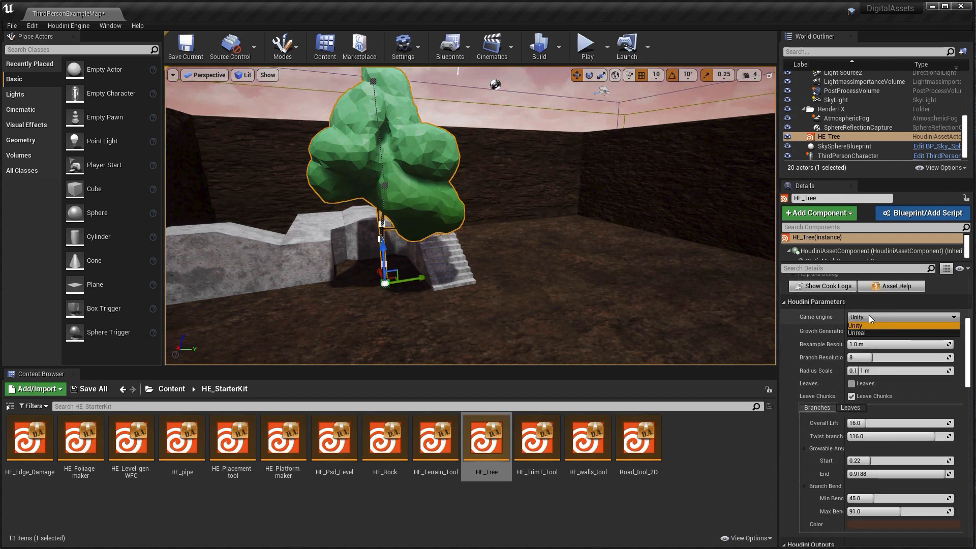
{"action": "left_click", "coordinate": [869, 333]}
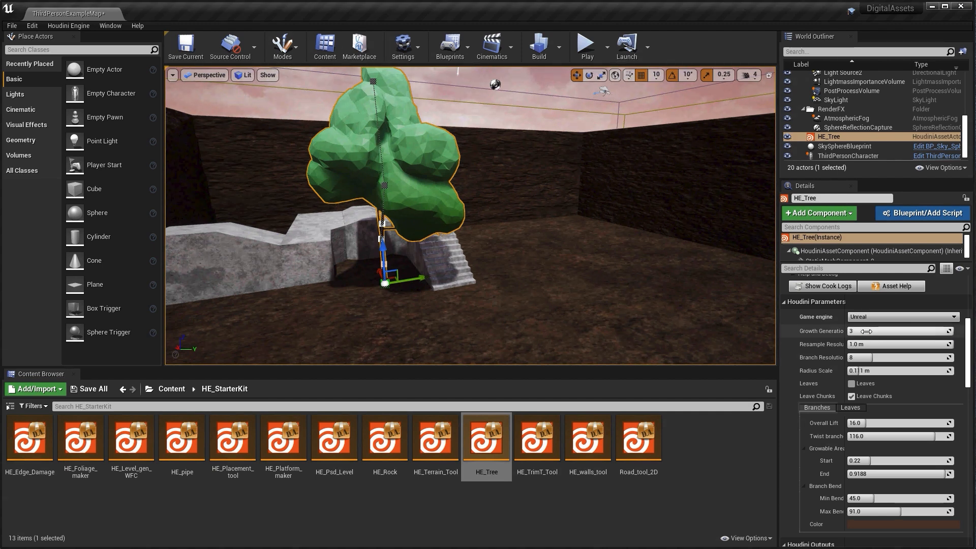
{"action": "scroll", "coordinate": [876, 335], "scroll_direction": "down", "scroll_amount": 1}
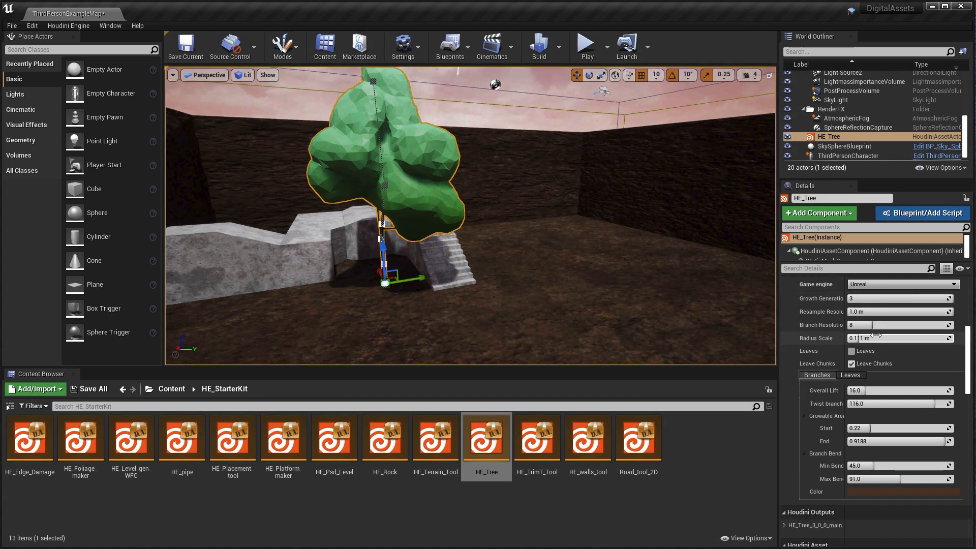
{"action": "left_click", "coordinate": [851, 363]}
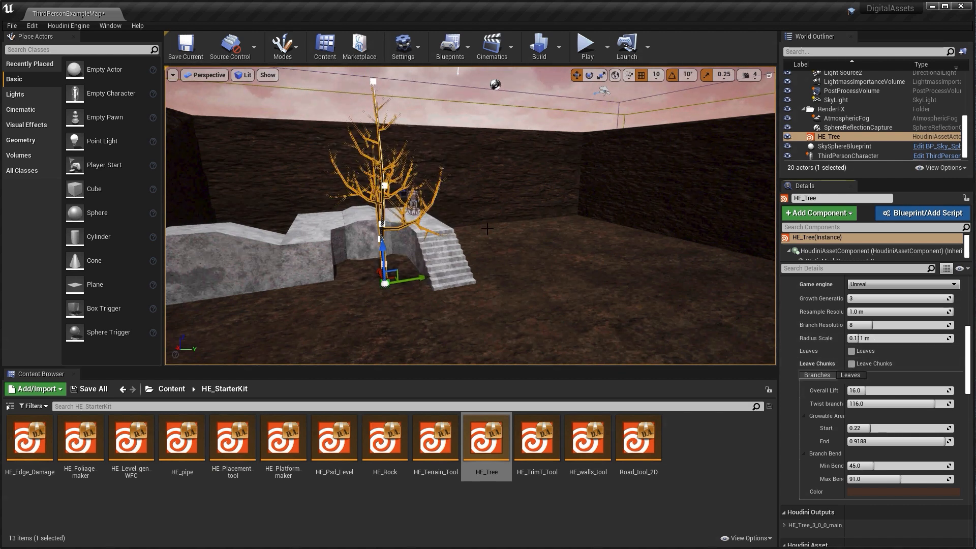
Place the HE_walls_tool asset on the open floor beyond the stairs
{"action": "left_click_drag", "start_coordinate": [485, 238], "coordinate": [509, 266], "text": "alt"}
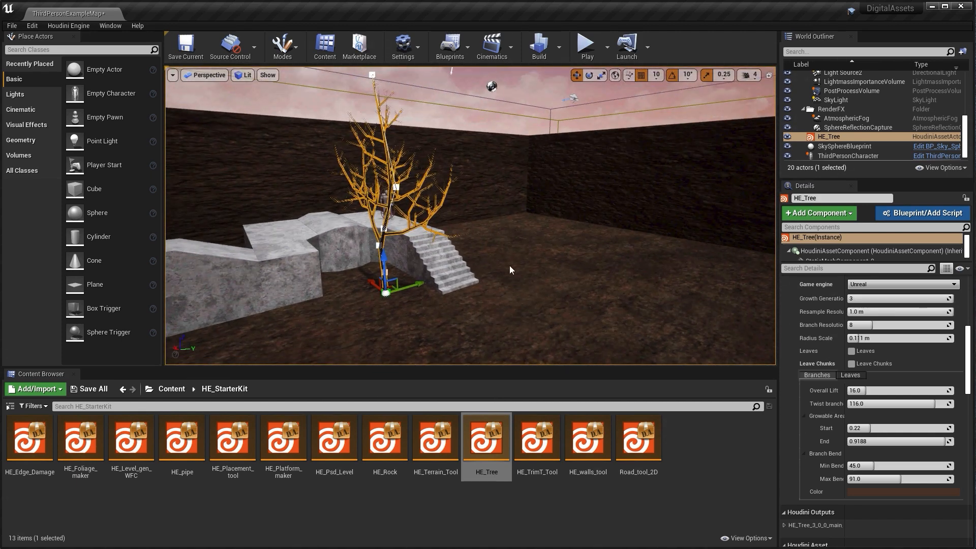
{"action": "right_click_drag", "start_coordinate": [509, 265], "coordinate": [554, 265], "text": "alt"}
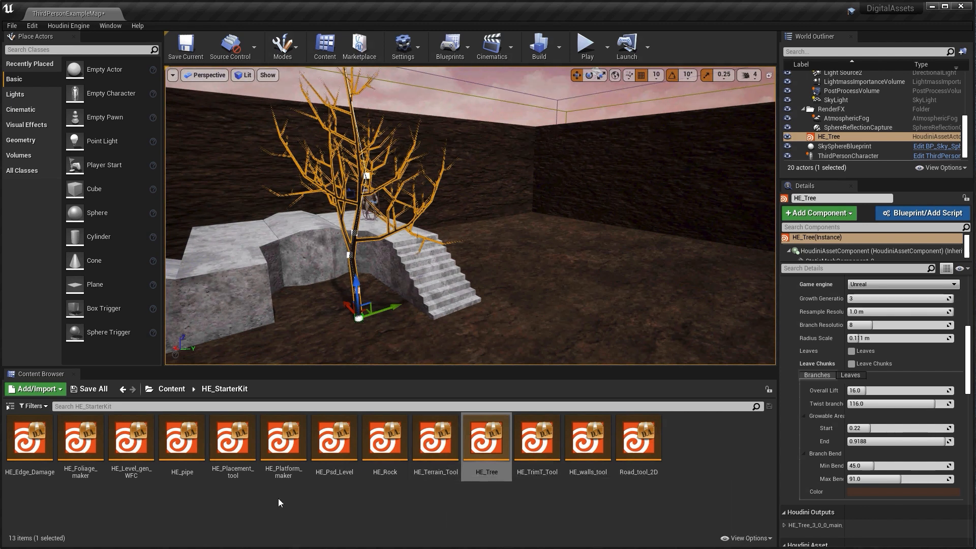
{"action": "left_click", "coordinate": [227, 501]}
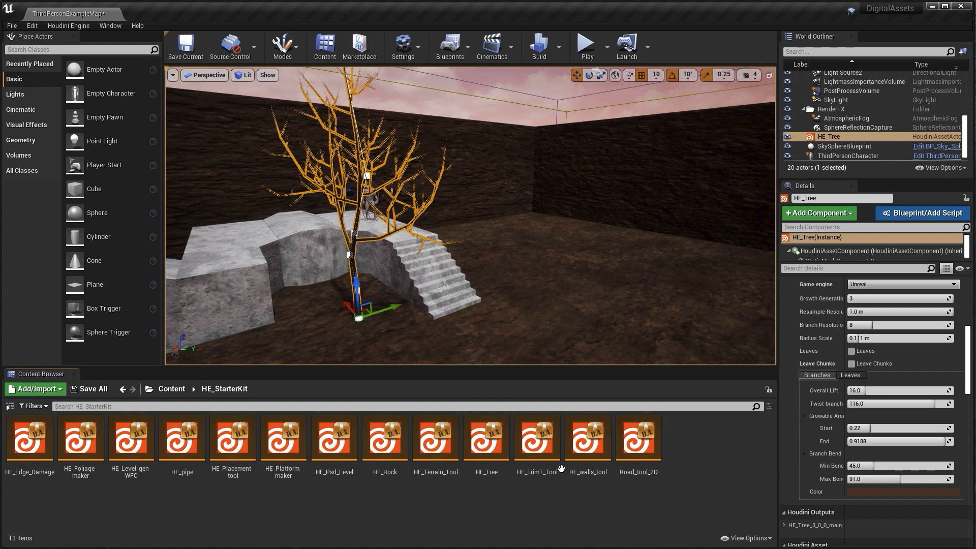
{"action": "left_click", "coordinate": [587, 422]}
{"action": "left_click_drag", "start_coordinate": [586, 416], "coordinate": [542, 239]}
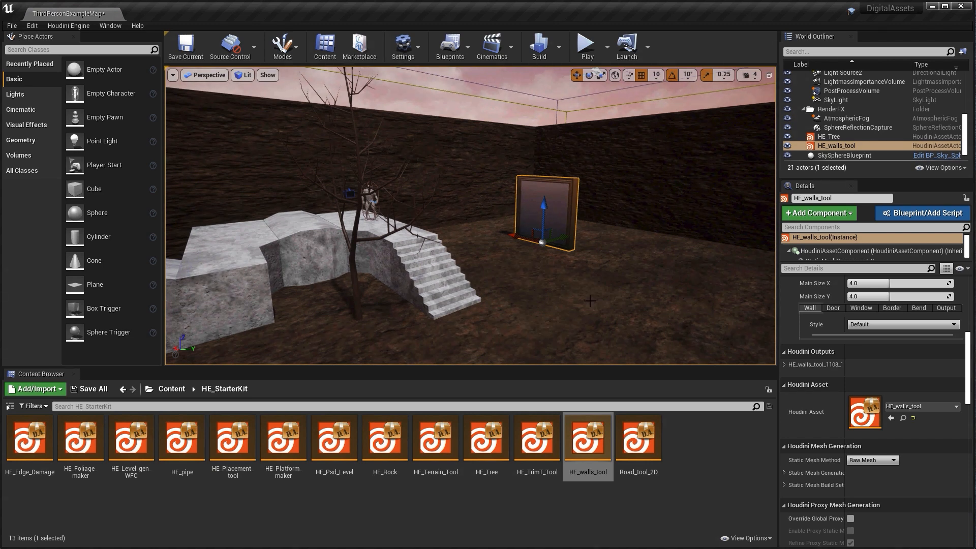
Set the wall's style to Stones and enable doors on it
{"action": "left_click_drag", "start_coordinate": [562, 279], "coordinate": [595, 280], "text": "alt"}
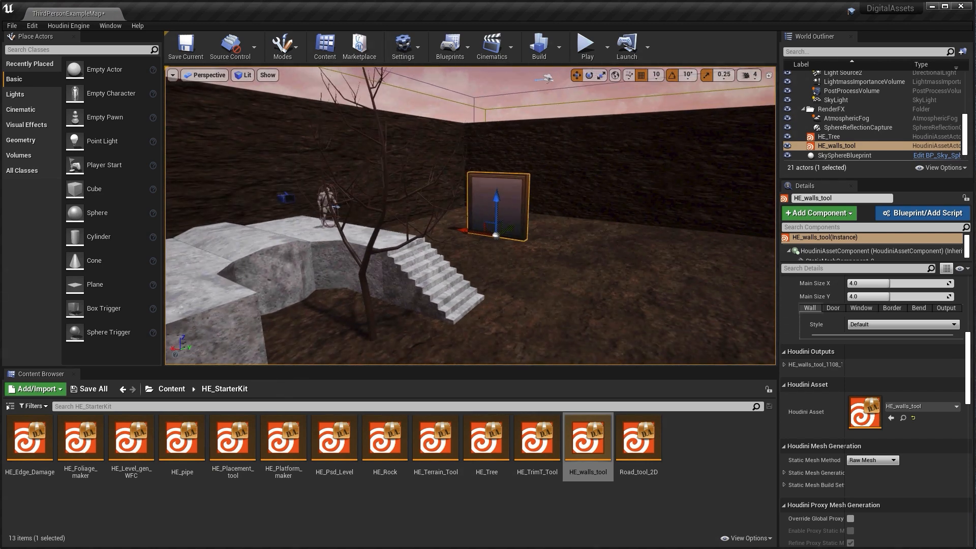
{"action": "key", "text": "f"}
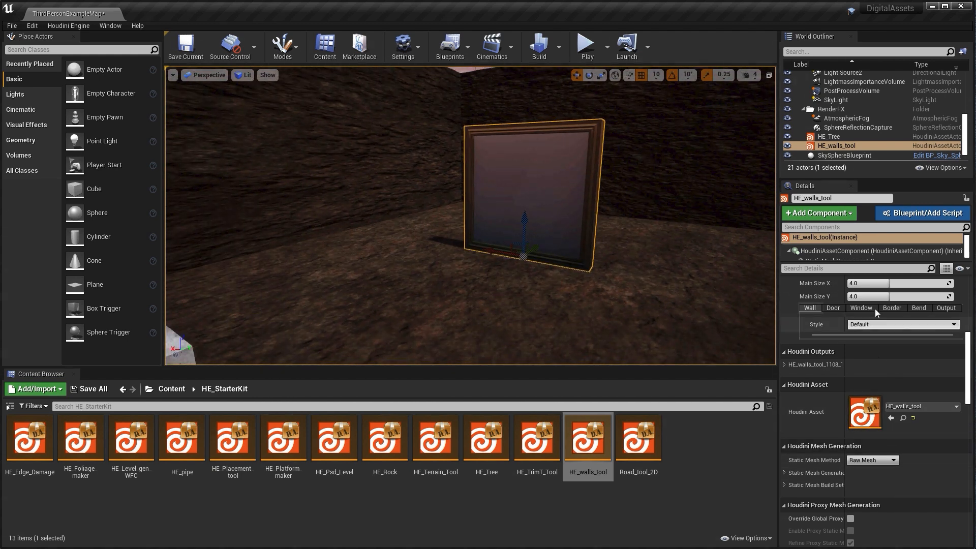
{"action": "left_click", "coordinate": [860, 324]}
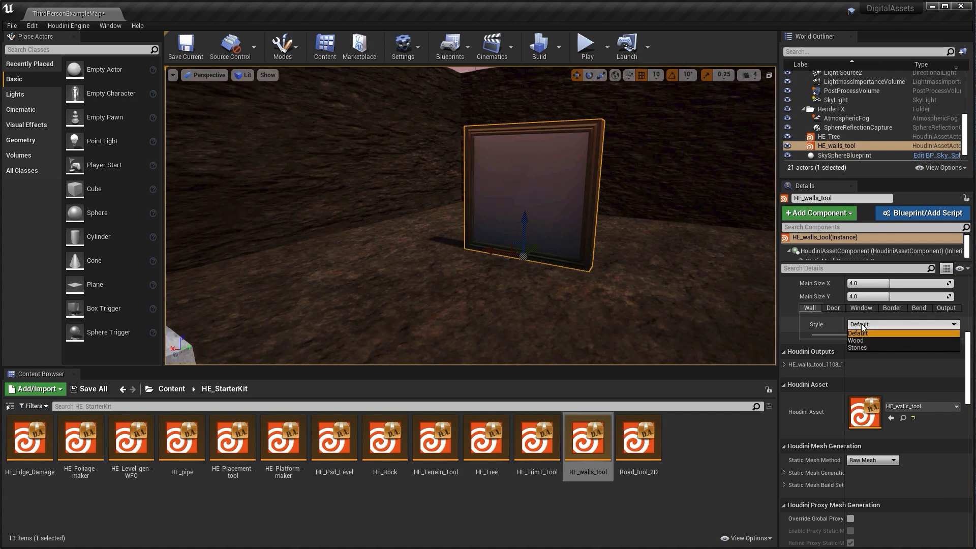
{"action": "left_click", "coordinate": [864, 347]}
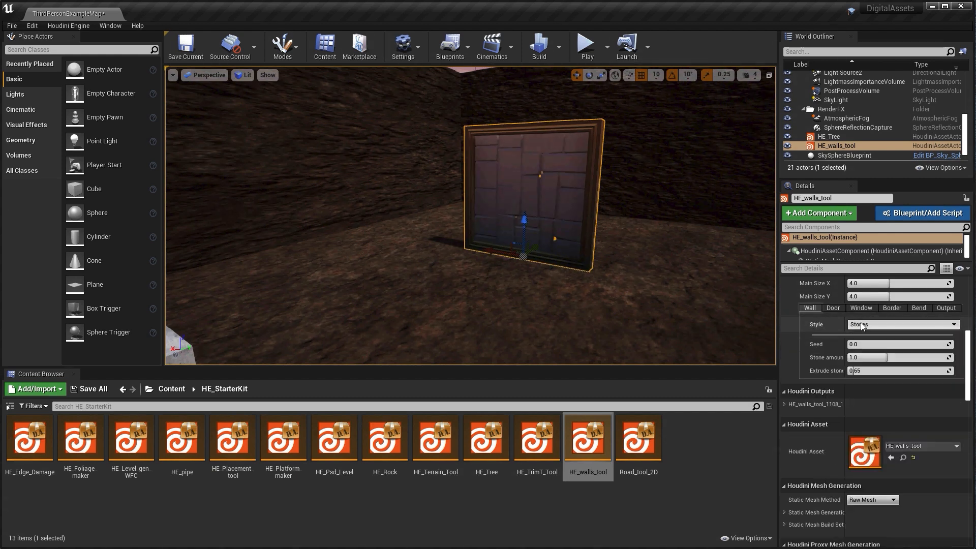
{"action": "left_click", "coordinate": [832, 308]}
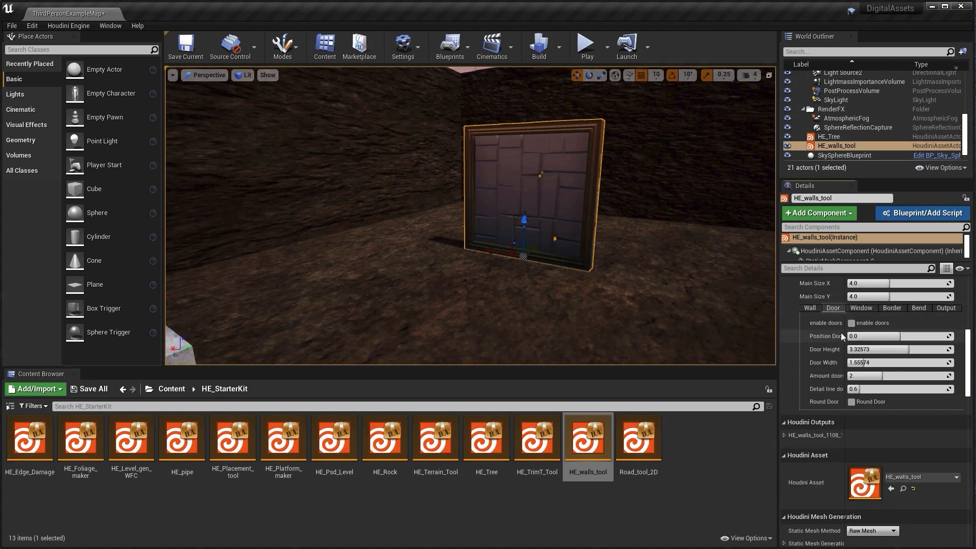
{"action": "left_click", "coordinate": [850, 323]}
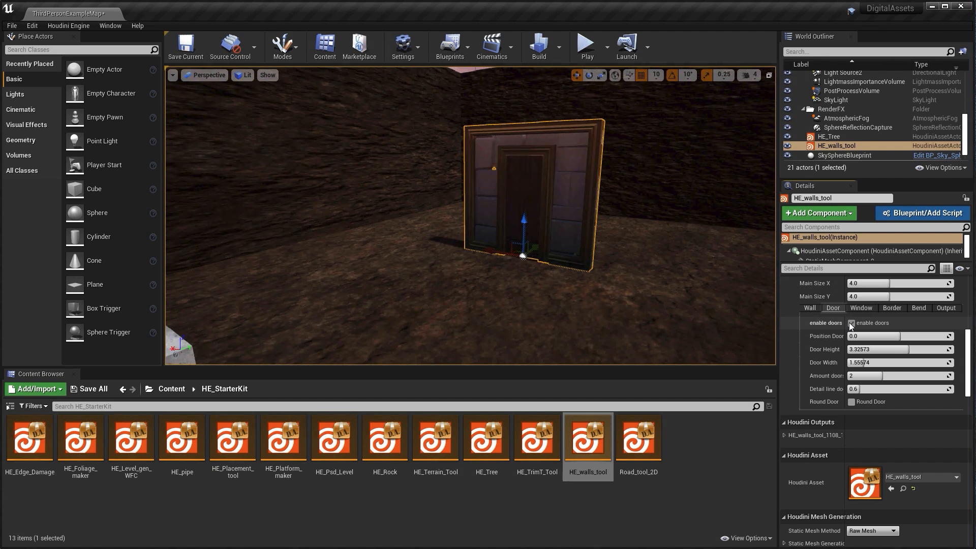
Resize the wall by setting Main Size X to 8 and Main Size Y to 6
{"action": "left_click", "coordinate": [854, 283]}
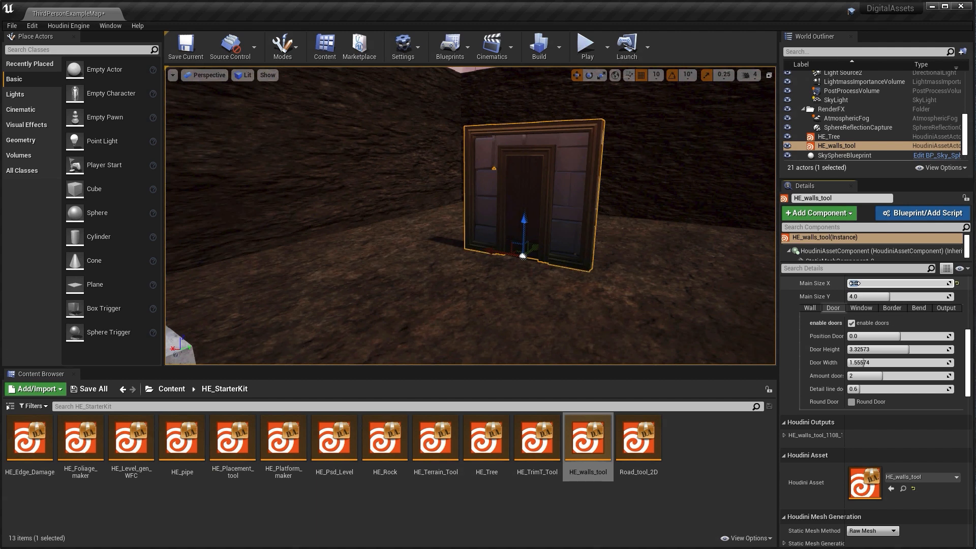
{"action": "type", "text": "8"}
{"action": "key", "text": "Return"}
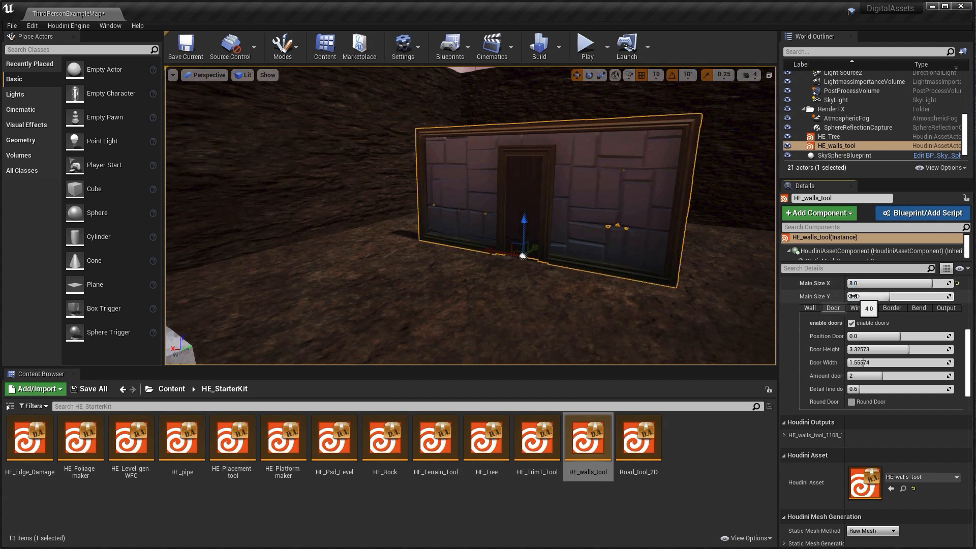
{"action": "left_click", "coordinate": [853, 296]}
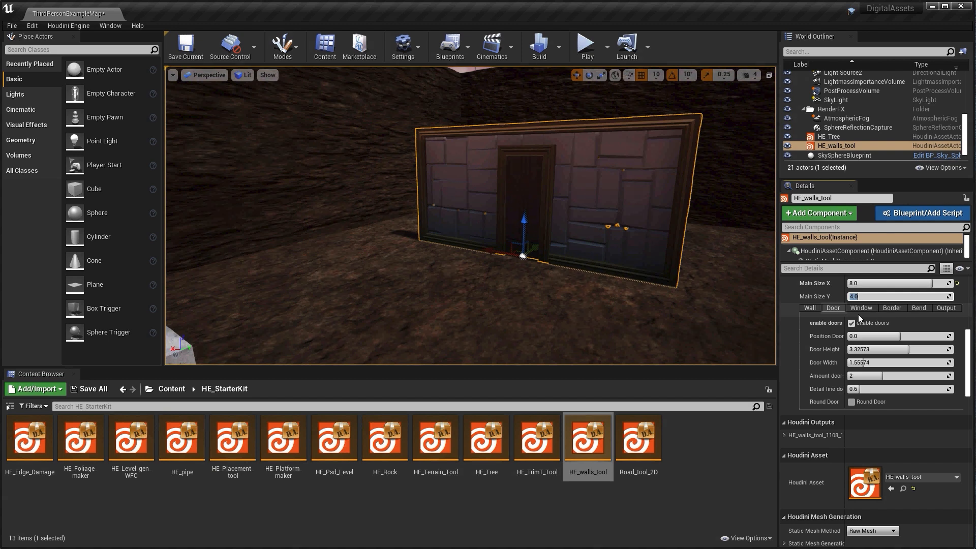
{"action": "type", "text": "6"}
{"action": "key", "text": "Return"}
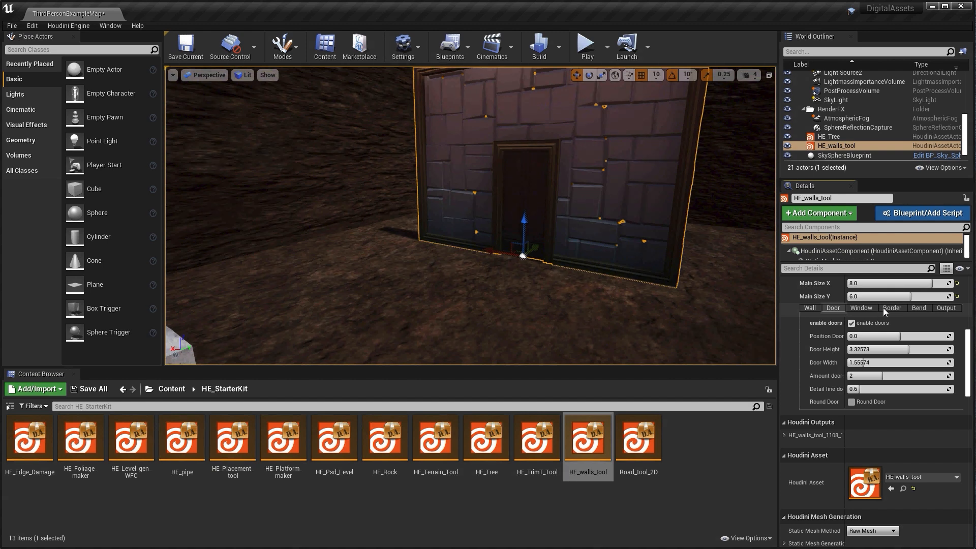
Set the wall's border style to Stone and disable its bottom, right and left borders
{"action": "left_click", "coordinate": [883, 307]}
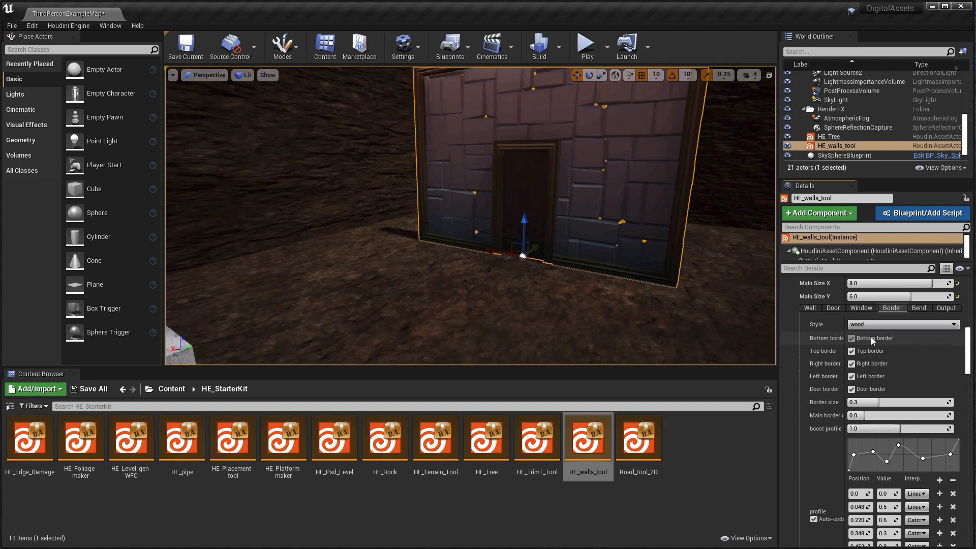
{"action": "left_click", "coordinate": [870, 324]}
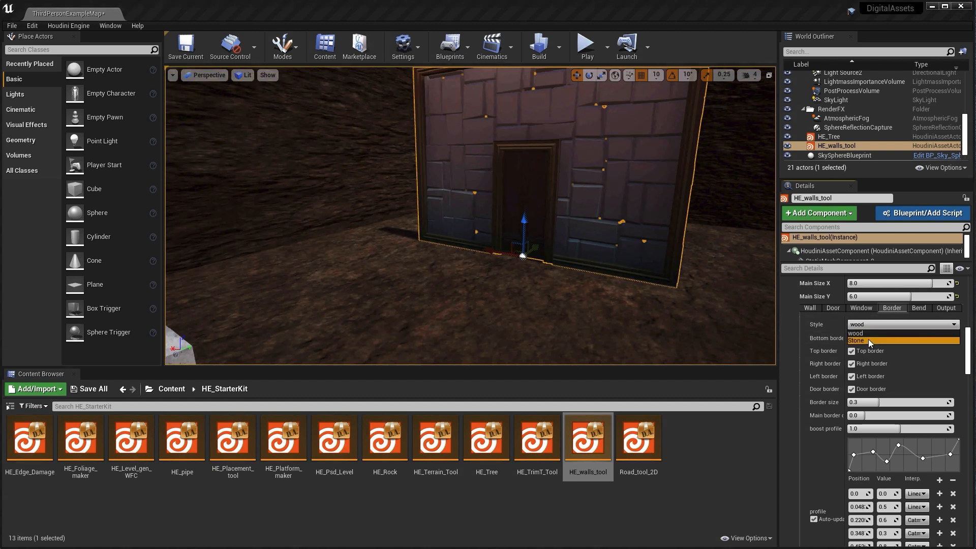
{"action": "left_click", "coordinate": [868, 340]}
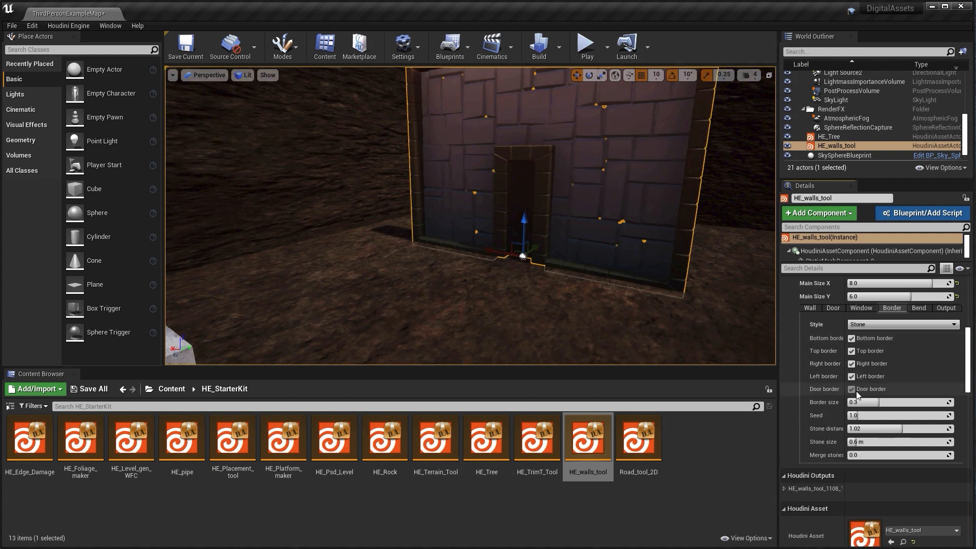
{"action": "left_click", "coordinate": [854, 337]}
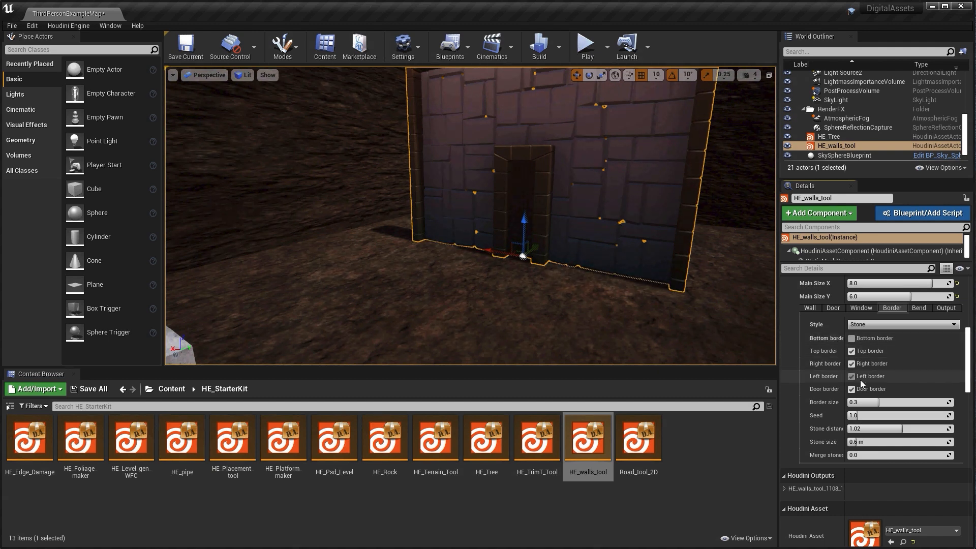
{"action": "left_click", "coordinate": [850, 364]}
{"action": "left_click", "coordinate": [851, 377]}
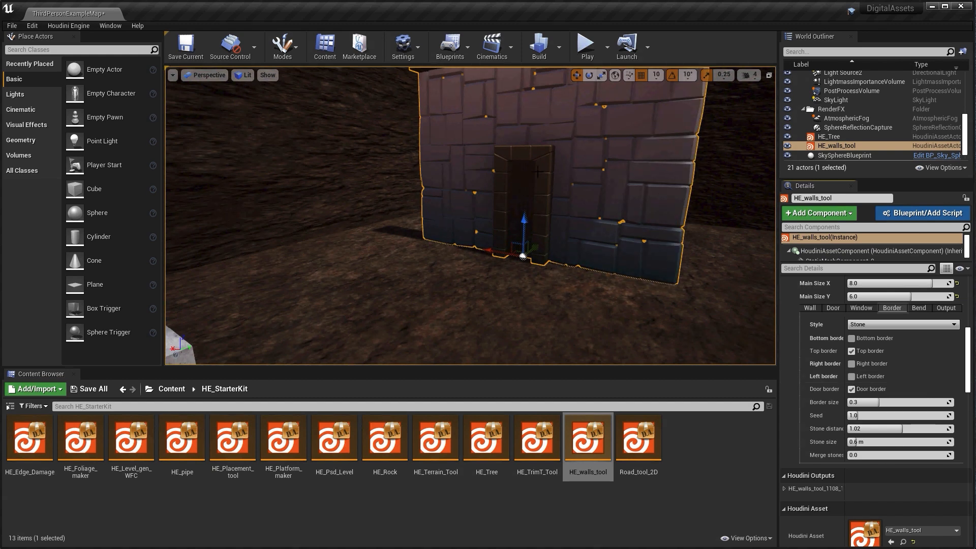
Enable bend on the wall and set the Bend value to 90
{"action": "mouse_move", "coordinate": [650, 159]}
{"action": "right_mouse_down"}
{"action": "mouse_move", "coordinate": [666, 148]}
{"action": "mouse_move", "coordinate": [658, 142]}
{"action": "right_mouse_up"}
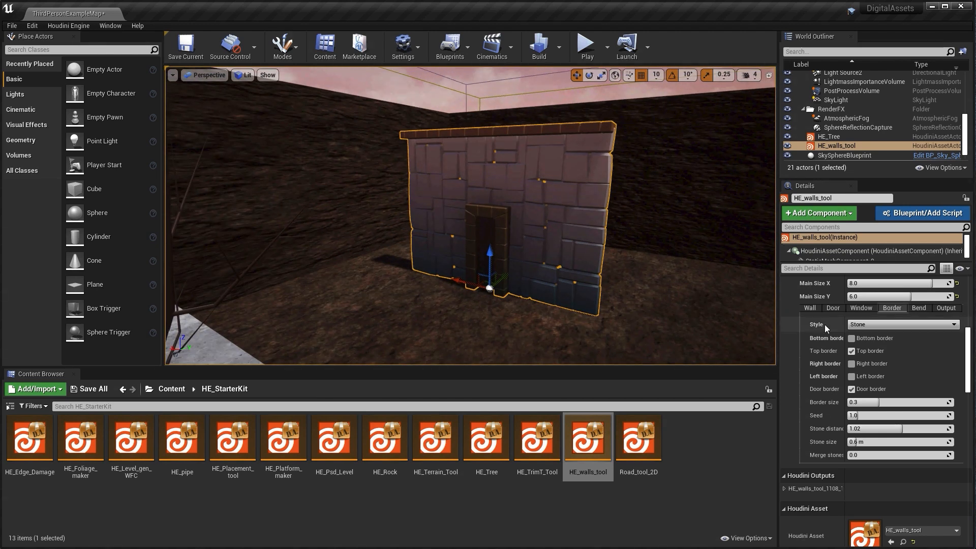
{"action": "left_click", "coordinate": [919, 308]}
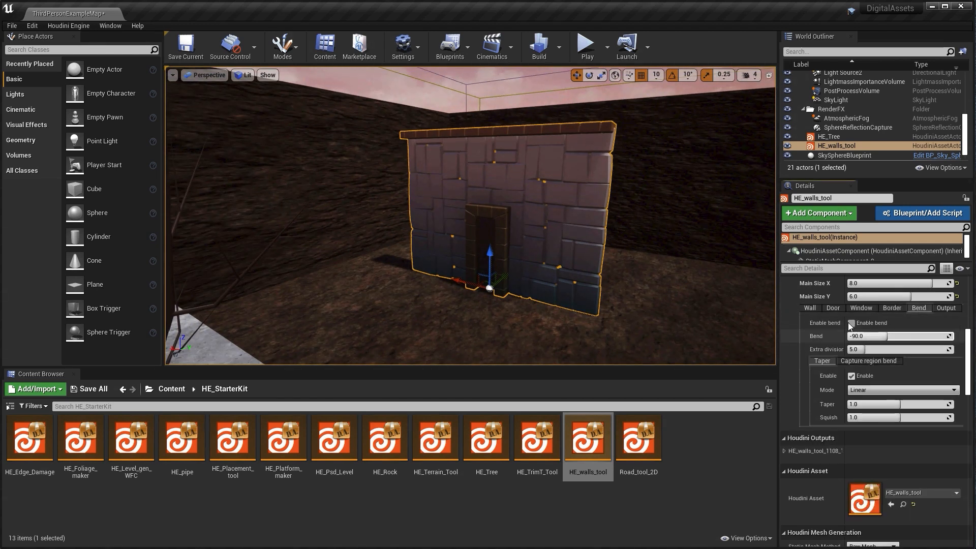
{"action": "left_click", "coordinate": [851, 323]}
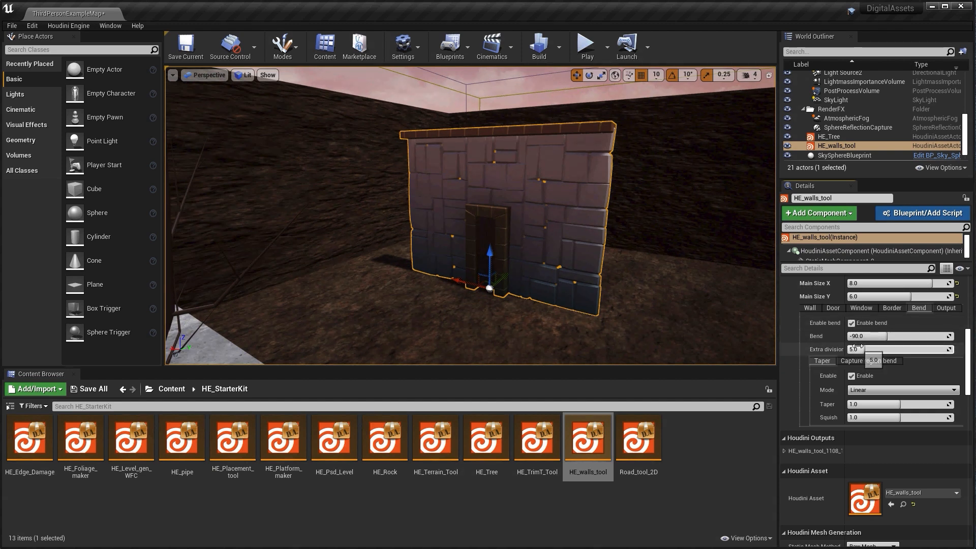
{"action": "left_click", "coordinate": [857, 336]}
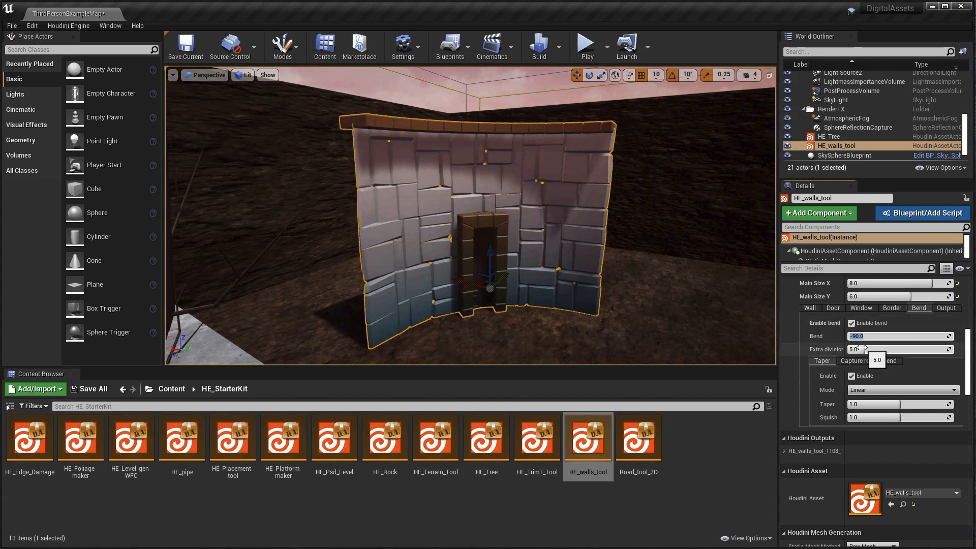
{"action": "type", "text": "90"}
{"action": "key", "text": "Return"}
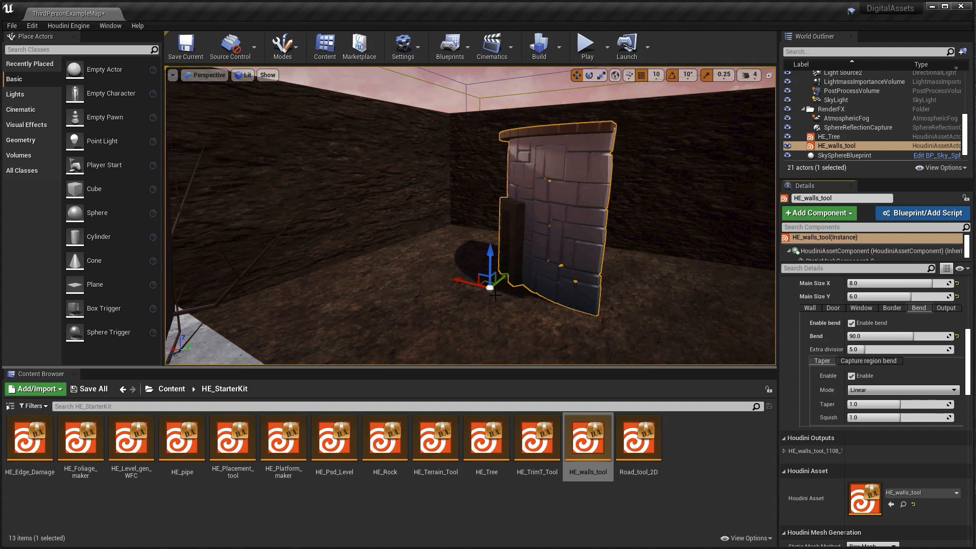
Rotate the curved wall so its door faces the open floor, and move it back toward the arena corner
{"action": "key", "text": "e"}
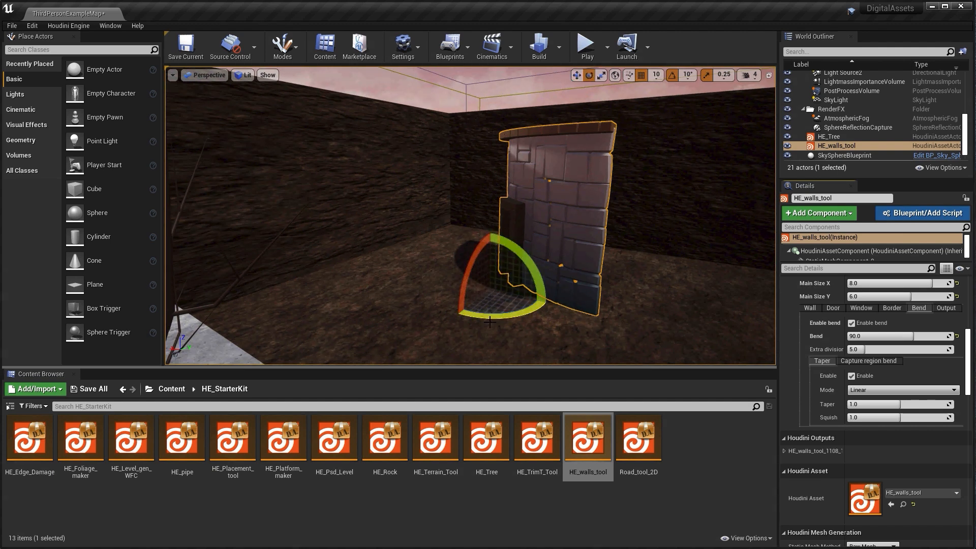
{"action": "left_click_drag", "start_coordinate": [486, 317], "coordinate": [466, 326]}
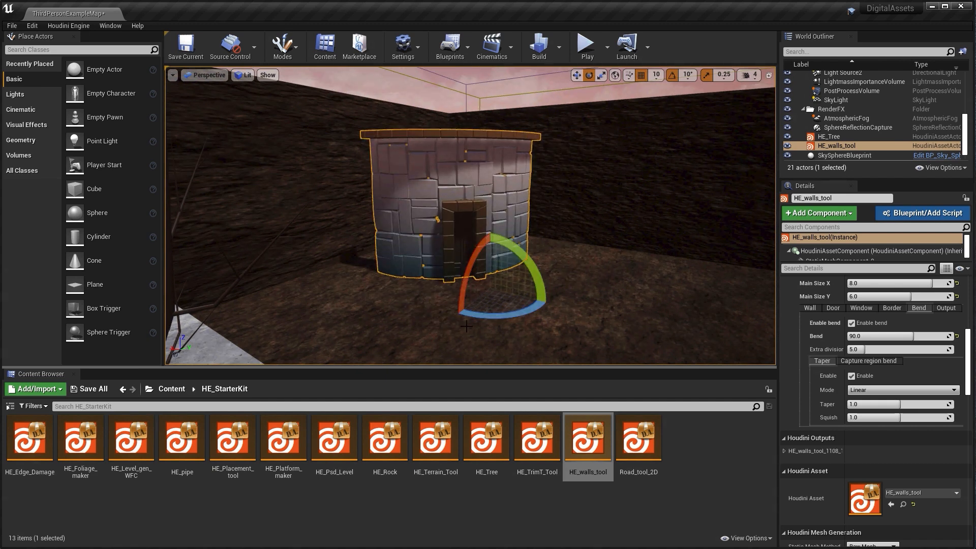
{"action": "key", "text": "w"}
{"action": "left_click_drag", "start_coordinate": [502, 279], "coordinate": [447, 255]}
{"action": "left_click_drag", "start_coordinate": [485, 247], "coordinate": [498, 230]}
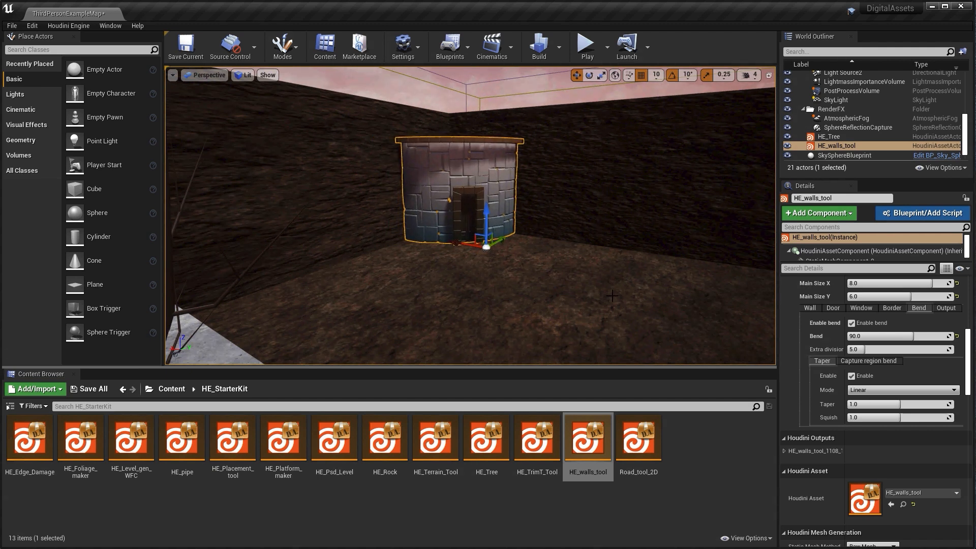
Enlarge the curved wall to Main Size X 12 and Main Size Y 8, and shift it out of the arena wall
{"action": "left_click", "coordinate": [864, 283]}
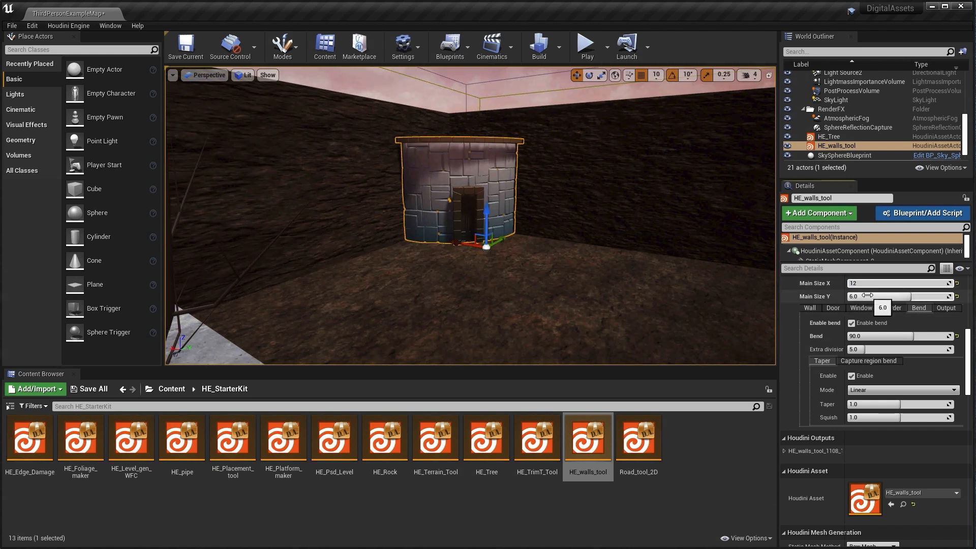
{"action": "key", "text": "Return"}
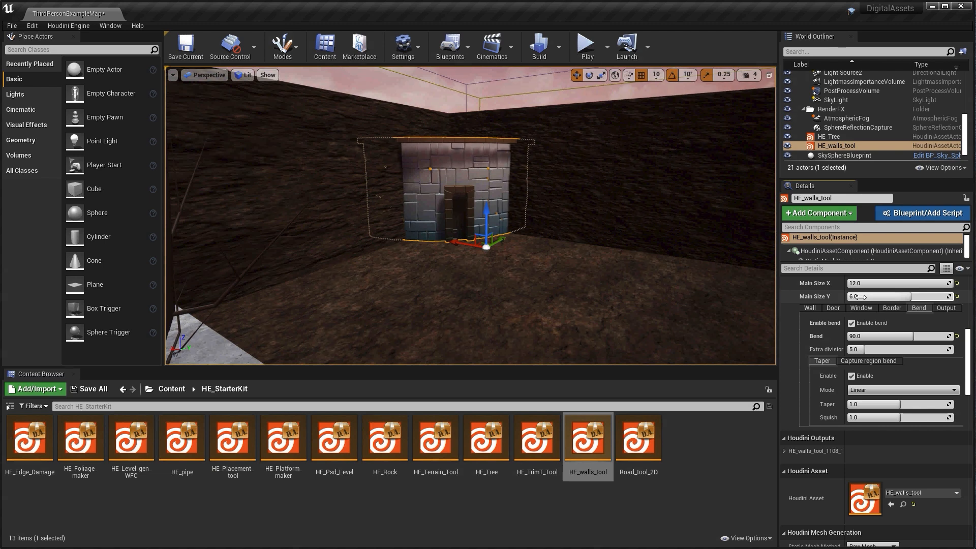
{"action": "left_click", "coordinate": [858, 297]}
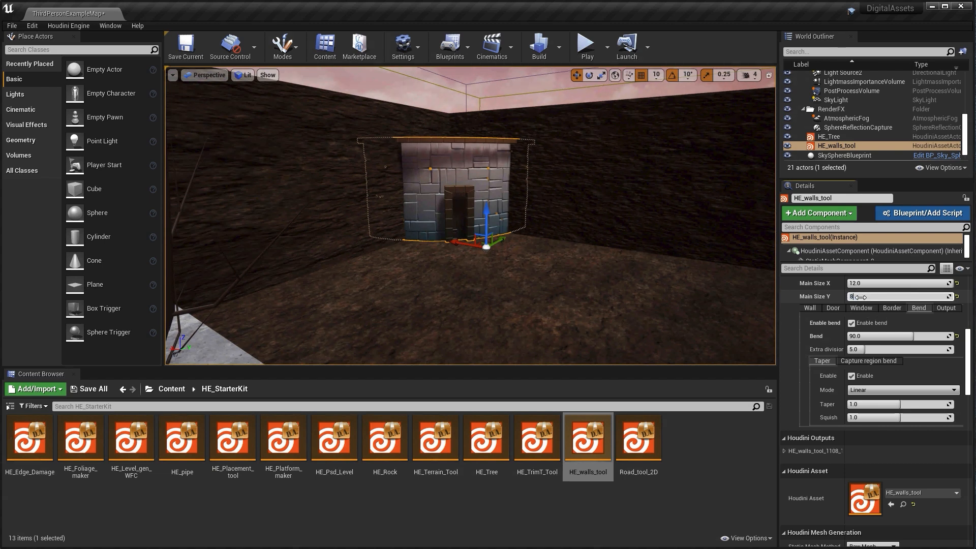
{"action": "type", "text": "8"}
{"action": "key", "text": "Return"}
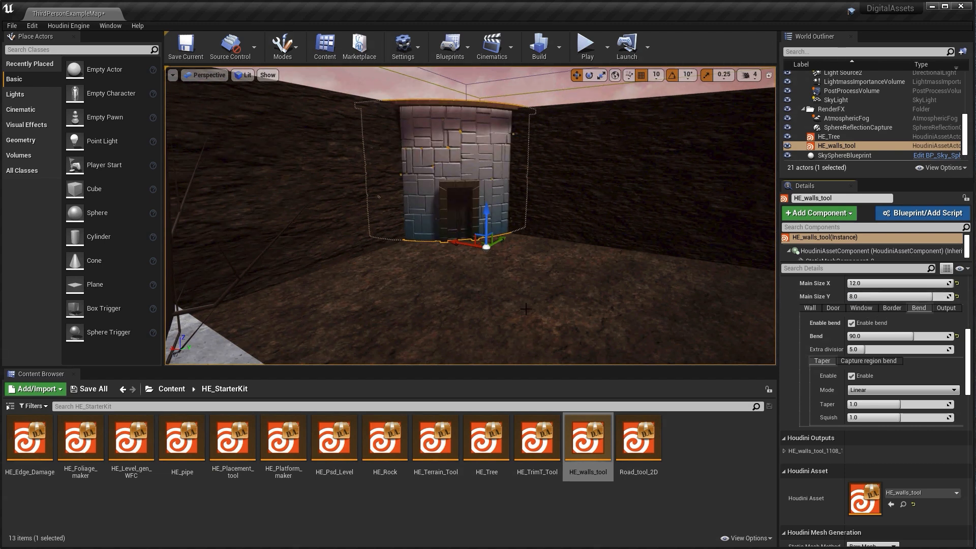
{"action": "left_click_drag", "start_coordinate": [451, 243], "coordinate": [533, 239]}
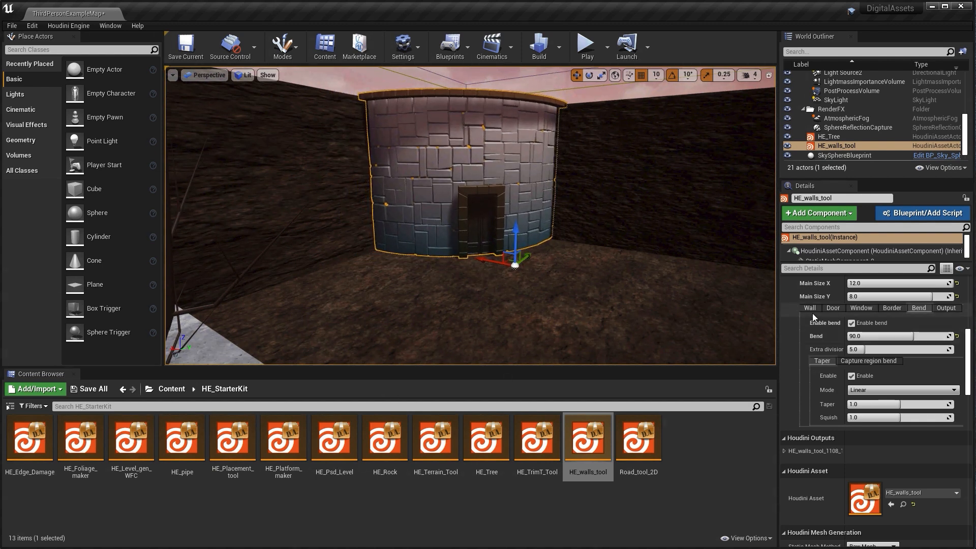
Set the wall's Door Width to 3 and Door Height to 4
{"action": "left_click", "coordinate": [829, 308]}
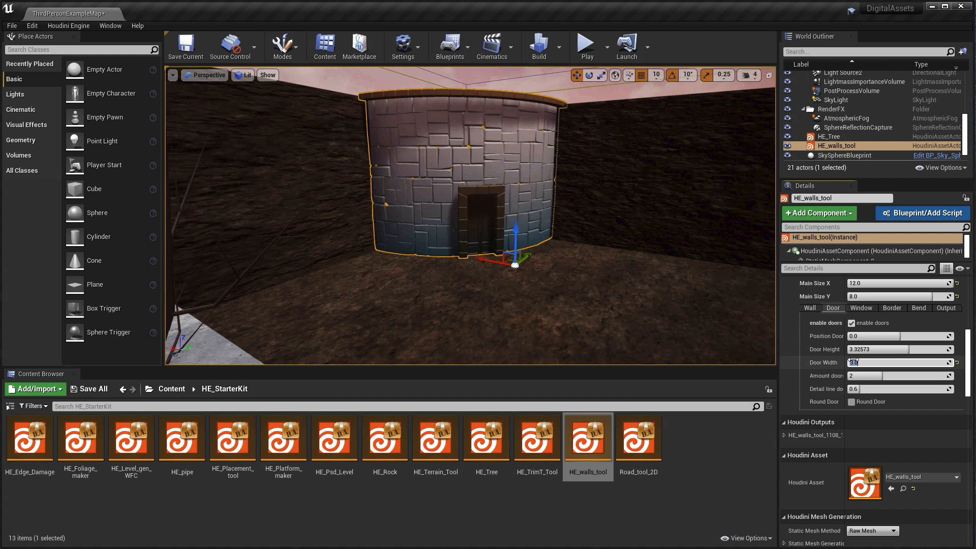
{"action": "key", "text": "Return"}
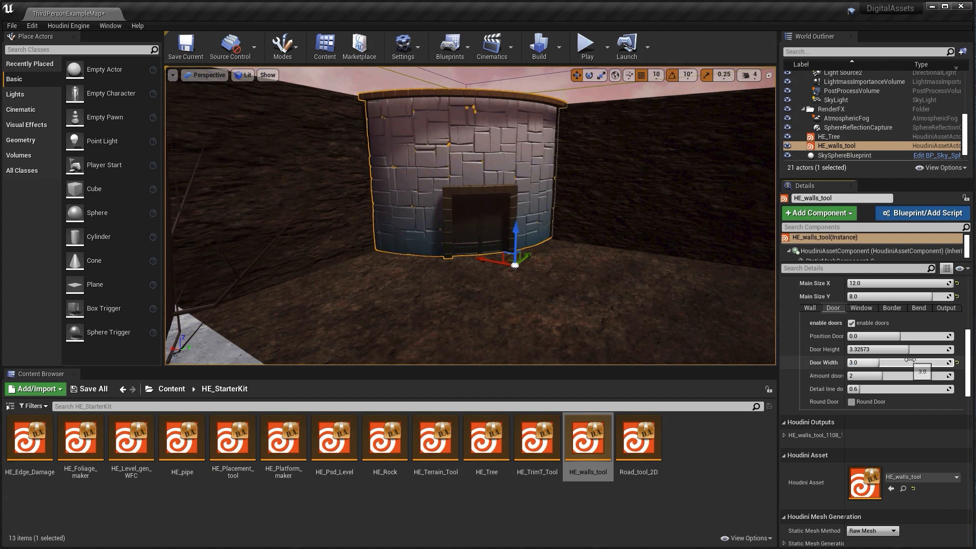
{"action": "left_click", "coordinate": [852, 349]}
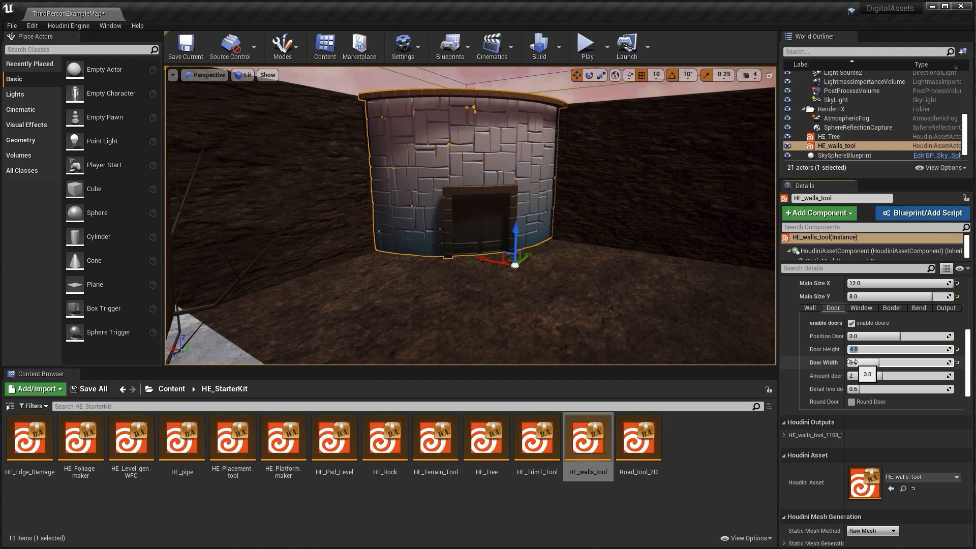
{"action": "key", "text": "Return"}
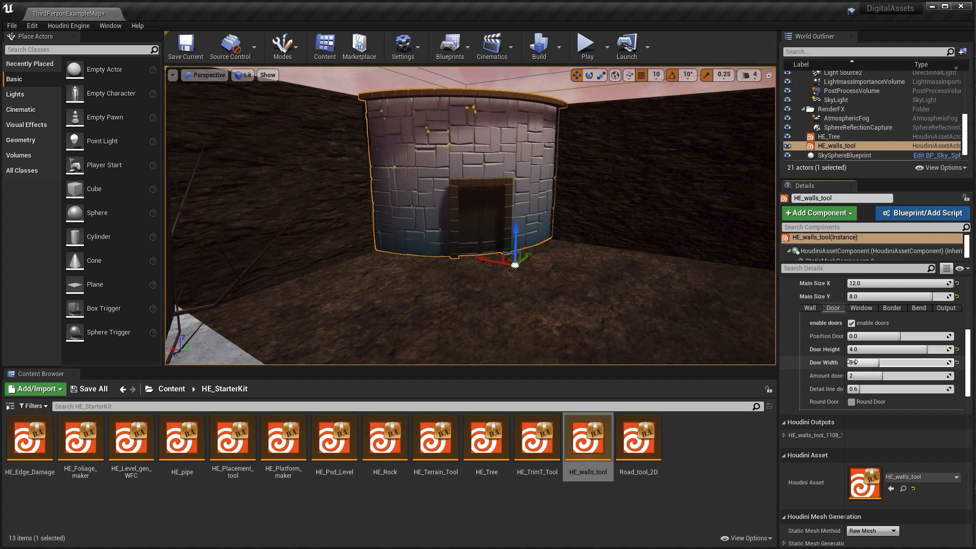
{"action": "left_click", "coordinate": [642, 295]}
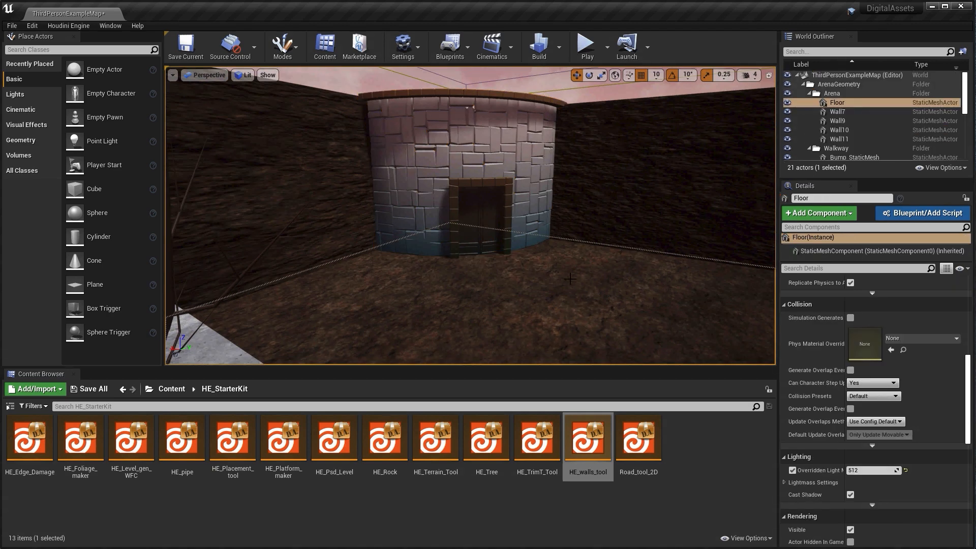
Place the HE_Rock asset on the floor in front of the curved wall and raise it out of the ground
{"action": "right_click_drag", "start_coordinate": [571, 271], "coordinate": [528, 218]}
{"action": "mouse_move", "coordinate": [625, 264]}
{"action": "right_mouse_down"}
{"action": "mouse_move", "coordinate": [642, 254]}
{"action": "mouse_move", "coordinate": [549, 300]}
{"action": "mouse_move", "coordinate": [539, 326]}
{"action": "mouse_move", "coordinate": [625, 265]}
{"action": "right_mouse_up"}
{"action": "scroll", "coordinate": [626, 265], "scroll_direction": "down", "scroll_amount": 10}
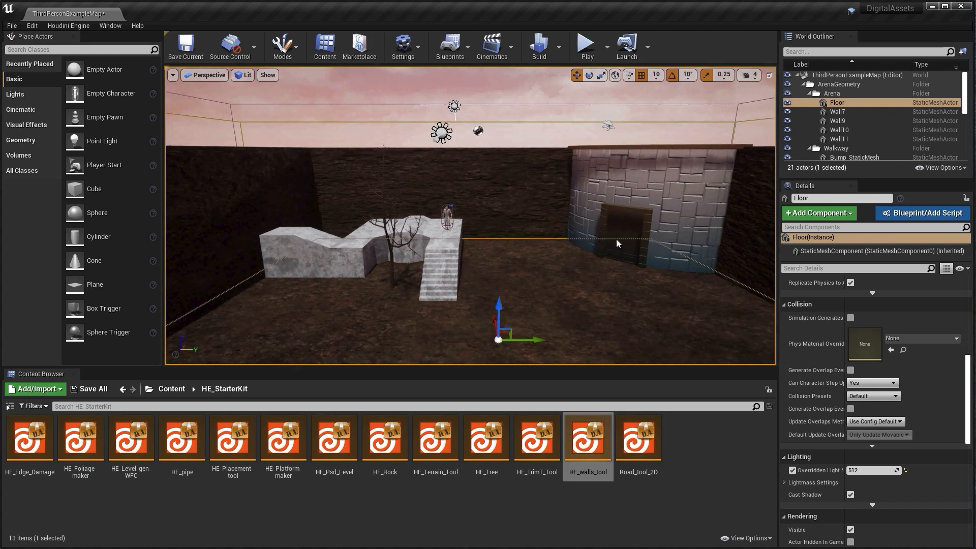
{"action": "right_click_drag", "start_coordinate": [529, 298], "coordinate": [514, 277]}
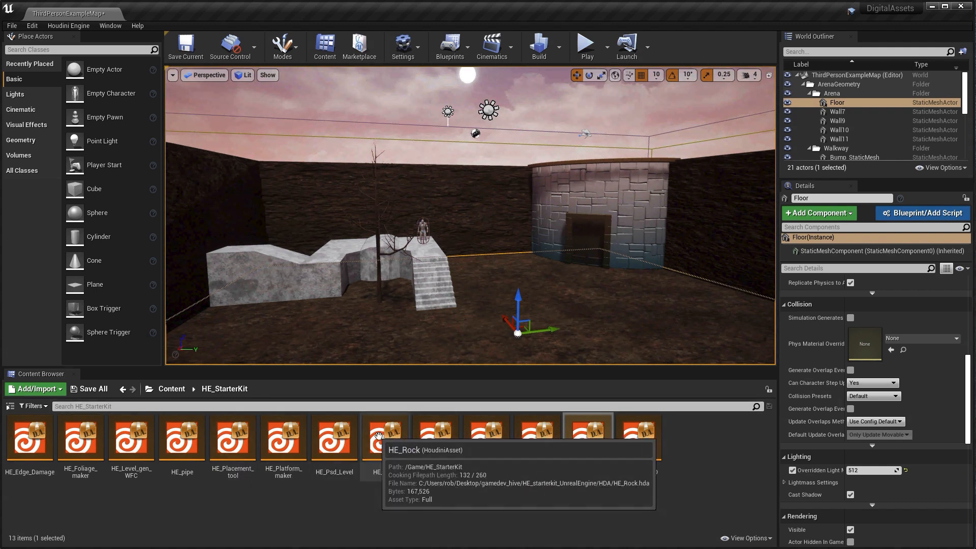
{"action": "left_click_drag", "start_coordinate": [385, 446], "coordinate": [674, 304]}
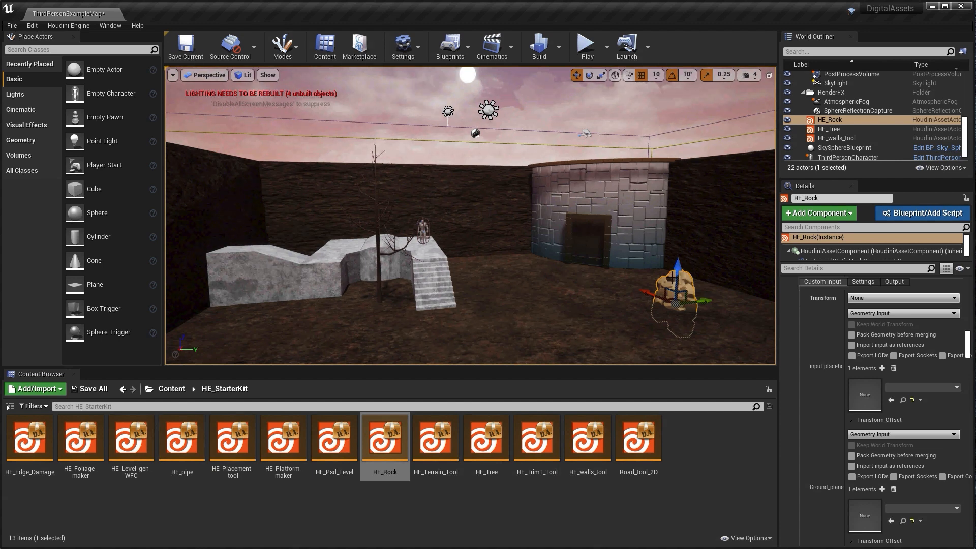
{"action": "left_click_drag", "start_coordinate": [680, 268], "coordinate": [690, 235]}
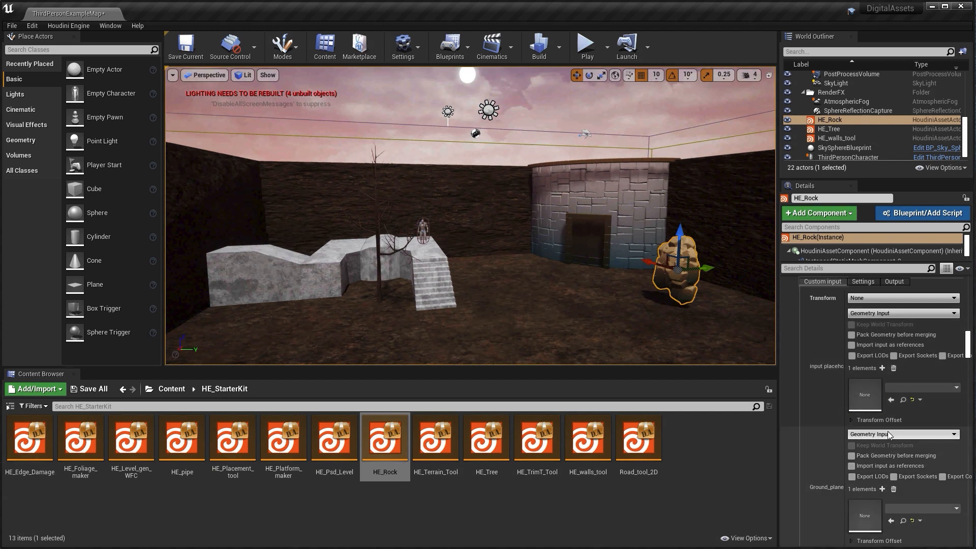
Set the rock's input placeholder to World Outliner Input and assign the Bump, LeftArm and Ramp walkway meshes as its input actors
{"action": "left_click", "coordinate": [869, 313]}
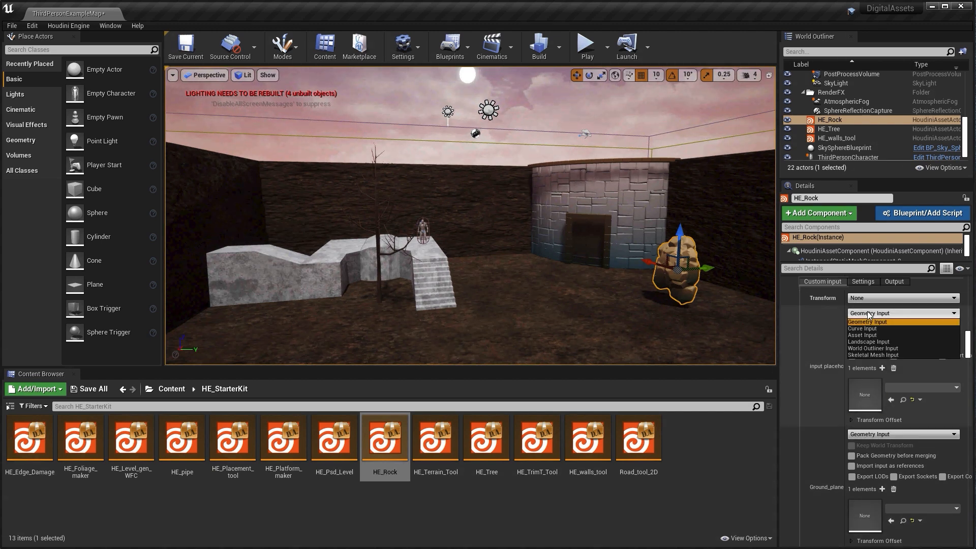
{"action": "left_click", "coordinate": [862, 349]}
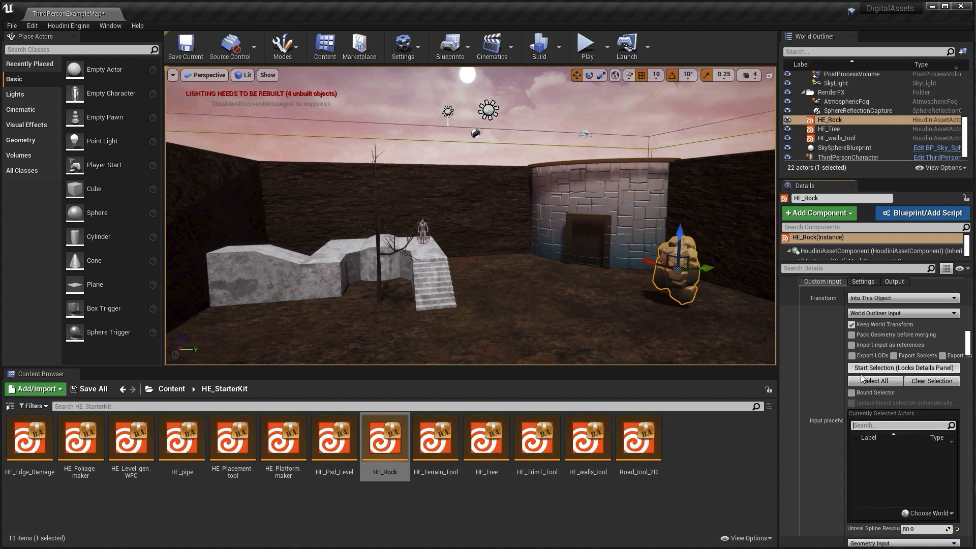
{"action": "left_click", "coordinate": [862, 367]}
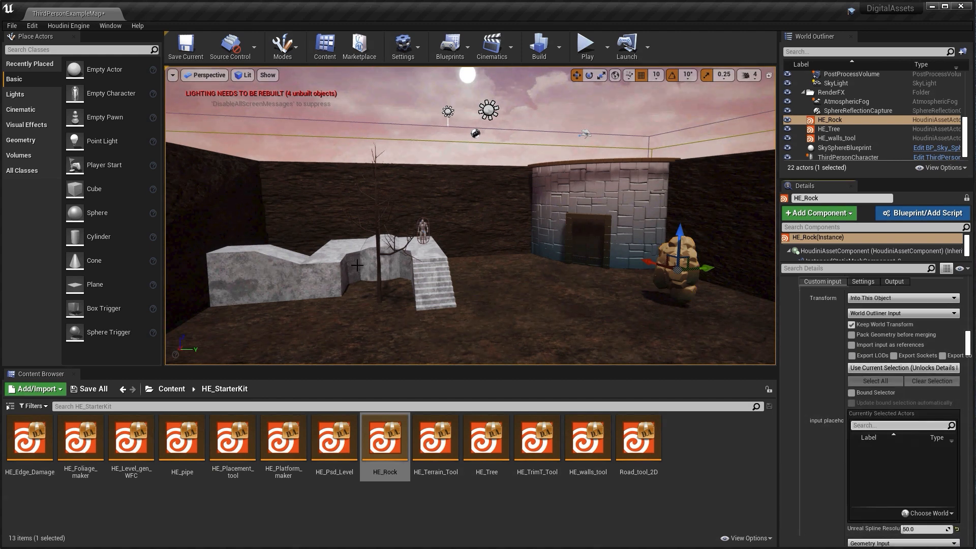
{"action": "left_click", "coordinate": [357, 265]}
{"action": "left_click", "coordinate": [335, 260], "text": "ctrl"}
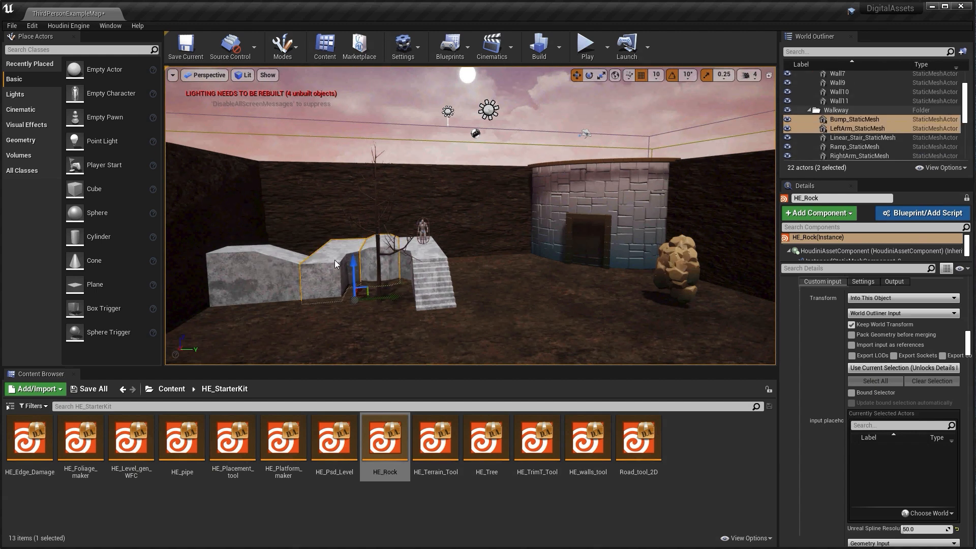
{"action": "left_click", "coordinate": [283, 272], "text": "ctrl"}
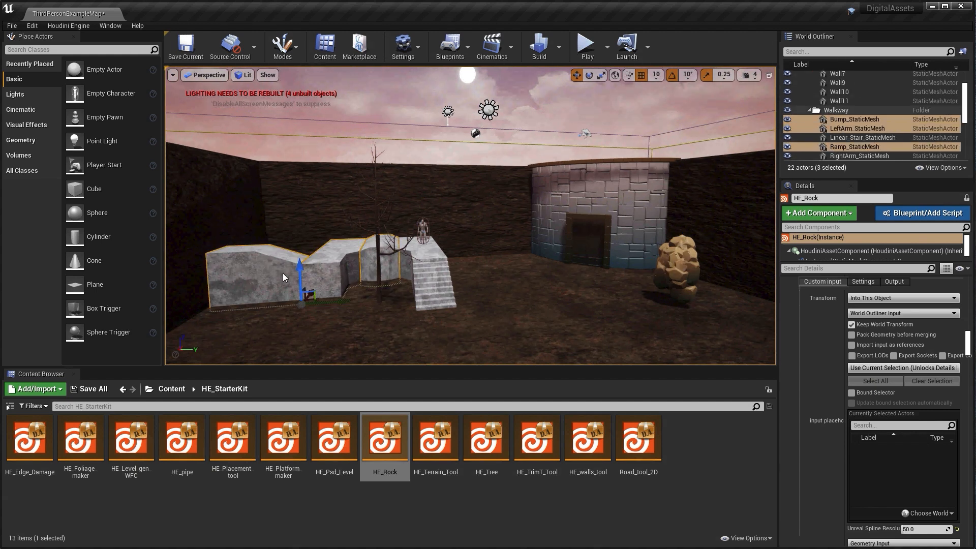
{"action": "left_click", "coordinate": [861, 369]}
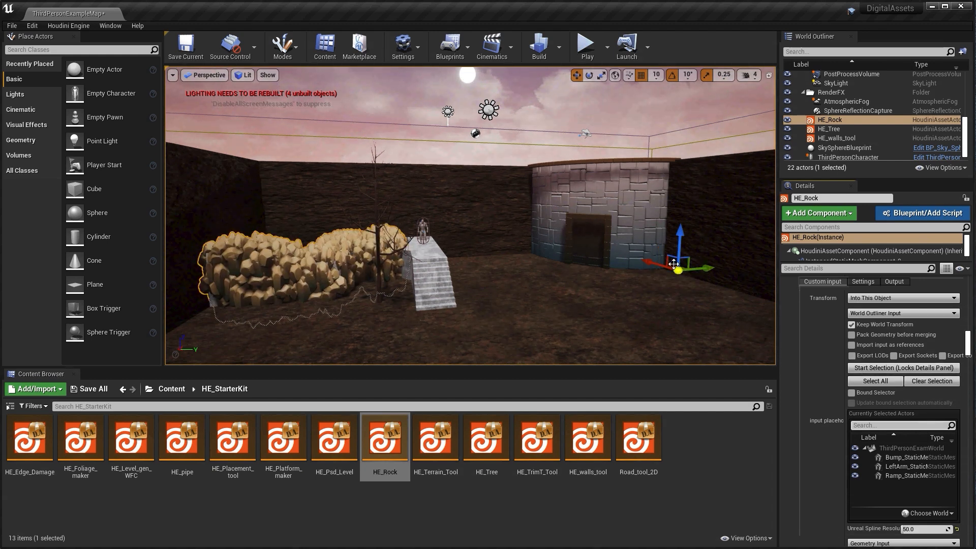
{"action": "left_click", "coordinate": [513, 294]}
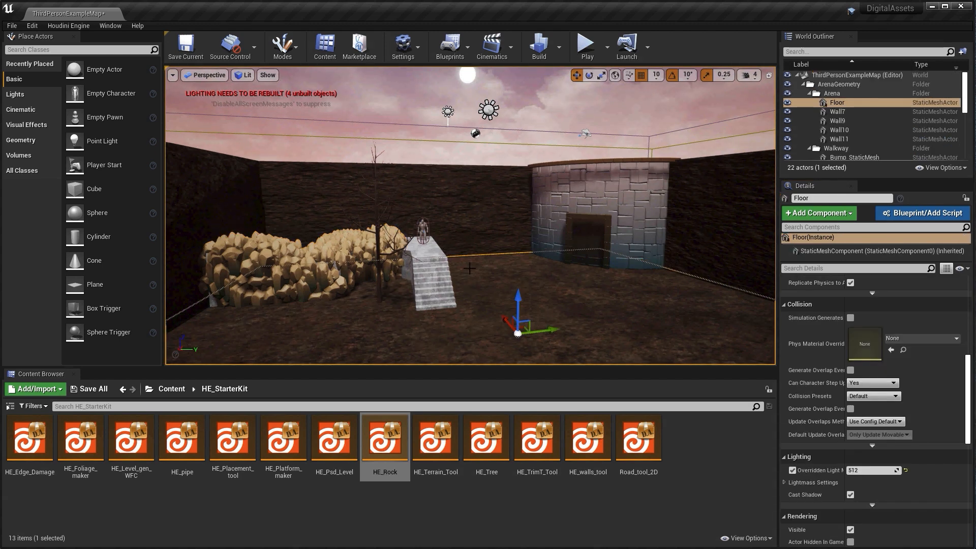
{"action": "key", "text": "Escape"}
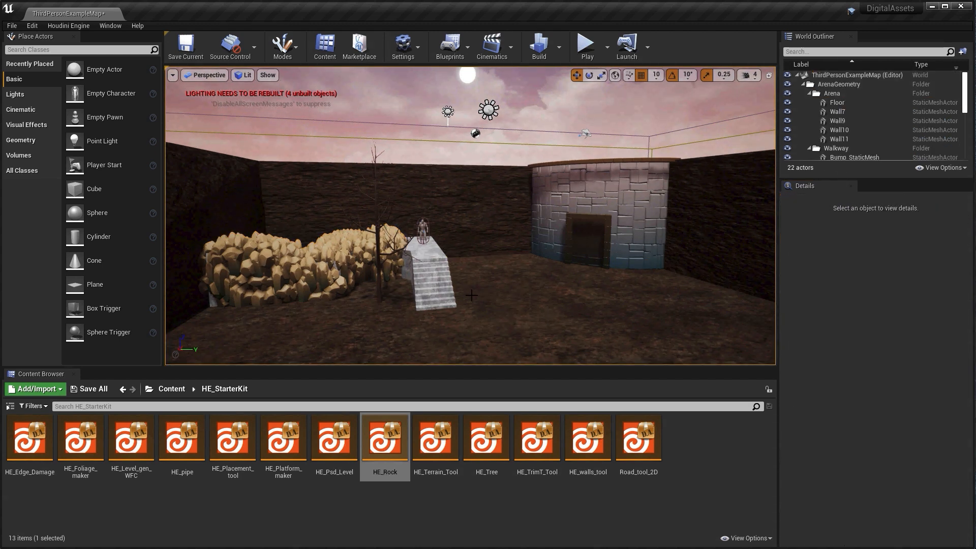
Play-test the level in the editor, running the character around the walkway, rocks, tree and curved wall
{"action": "left_click_drag", "start_coordinate": [307, 236], "coordinate": [237, 257], "text": "alt"}
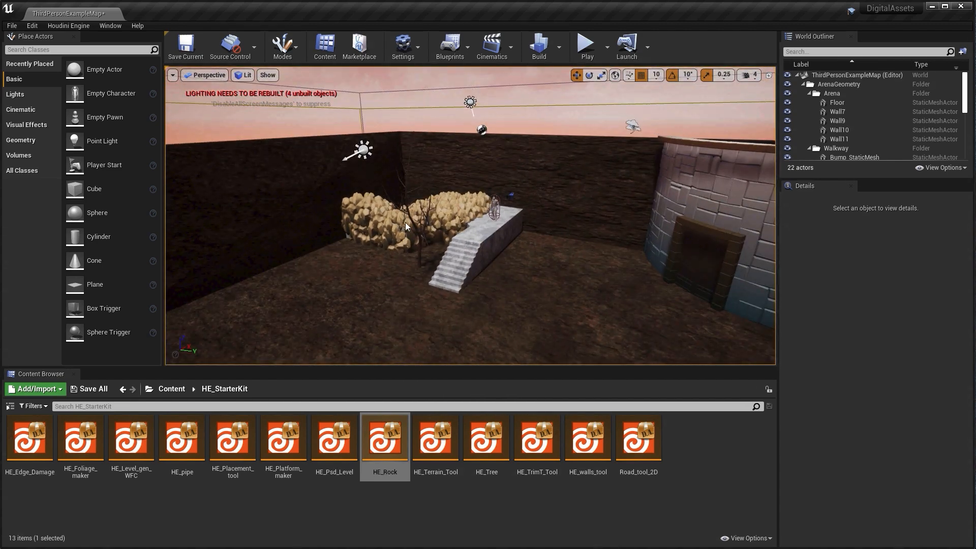
{"action": "right_click_drag", "start_coordinate": [405, 223], "coordinate": [487, 223], "text": "alt"}
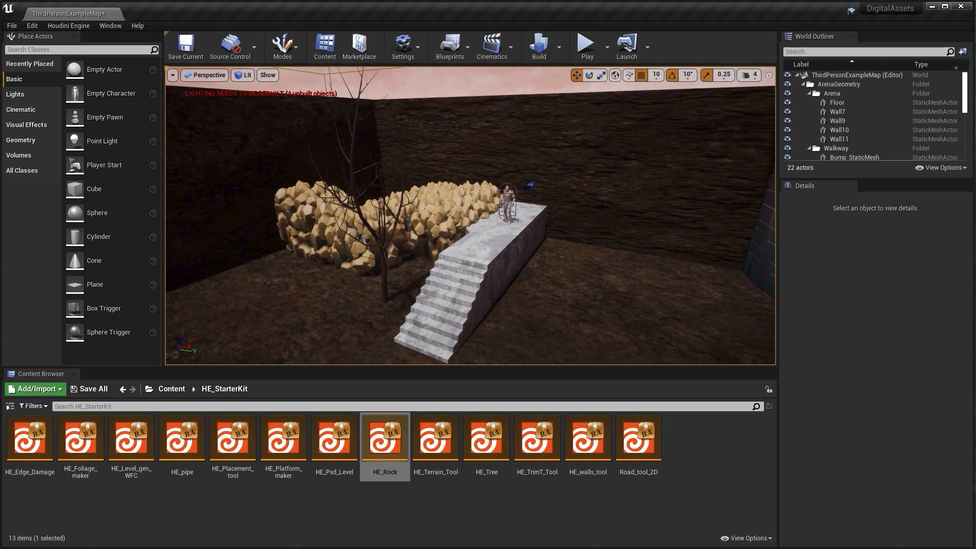
{"action": "left_click", "coordinate": [585, 48]}
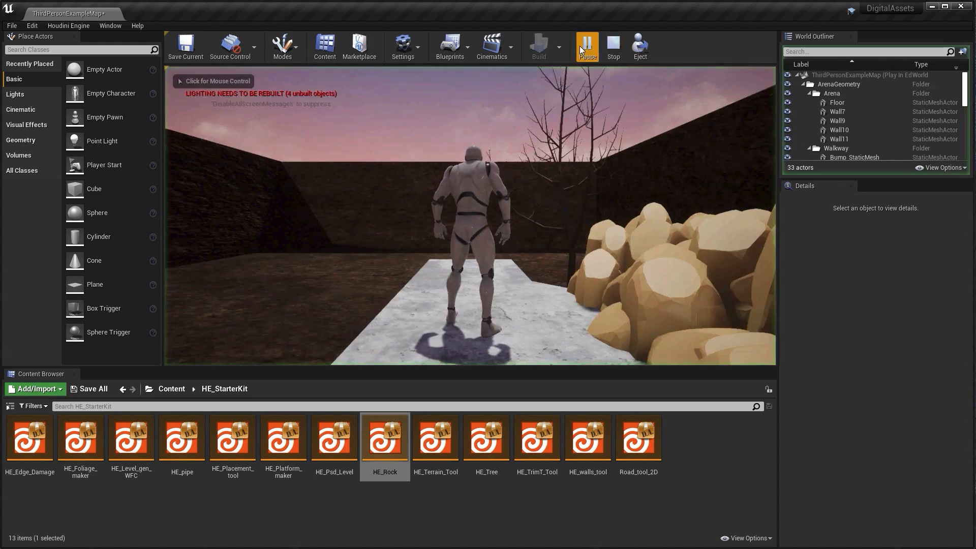
{"action": "left_click", "coordinate": [513, 323]}
{"action": "key", "text": "w"}
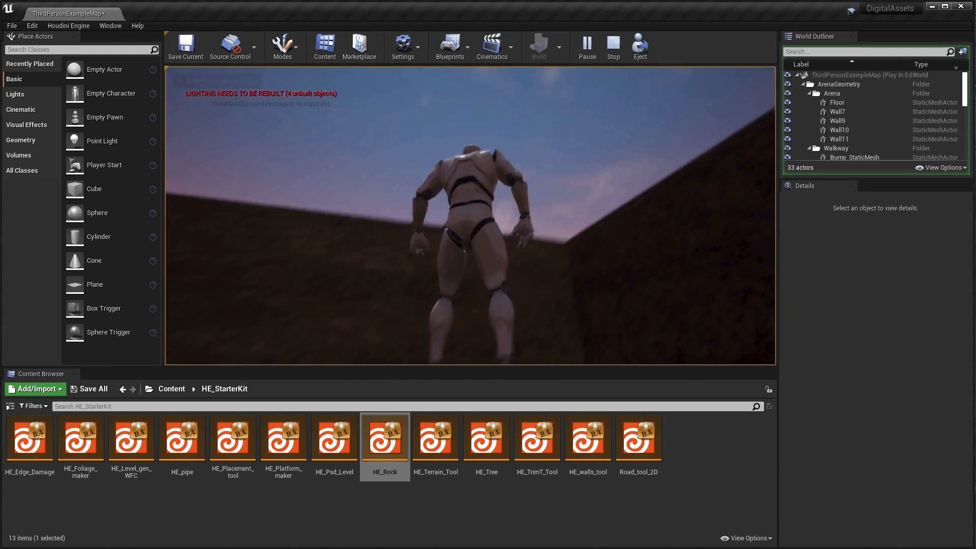
{"action": "key", "text": "w"}
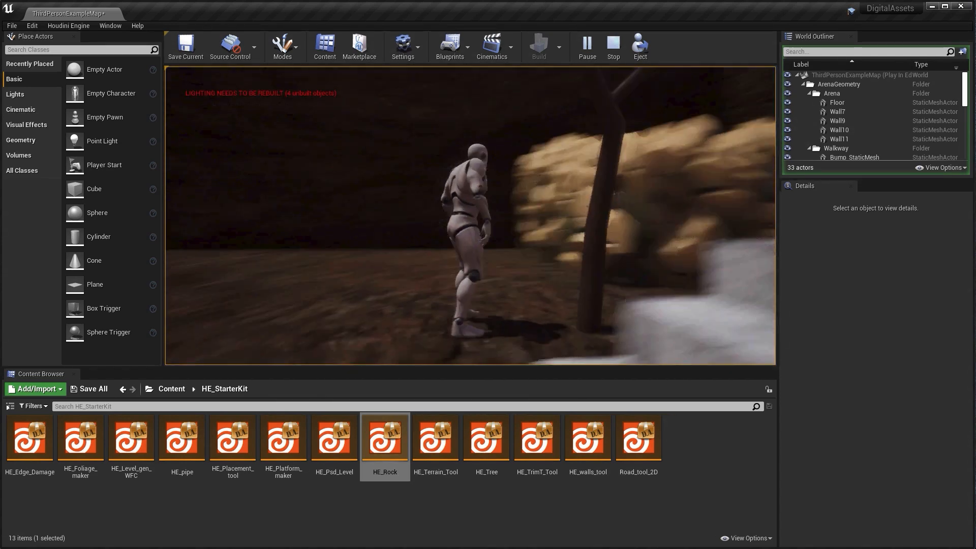
{"action": "key", "text": "w"}
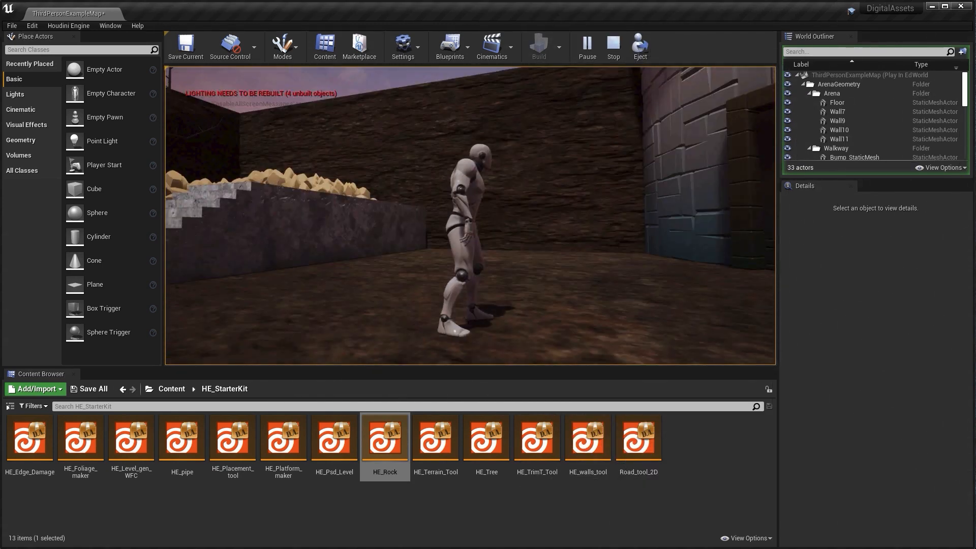
{"action": "key", "text": "w"}
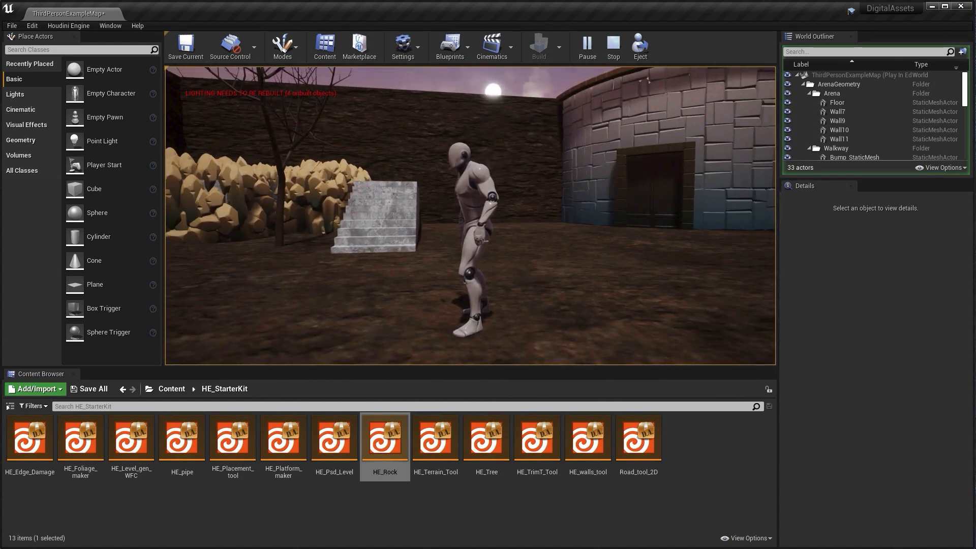
{"action": "key", "text": "Escape"}
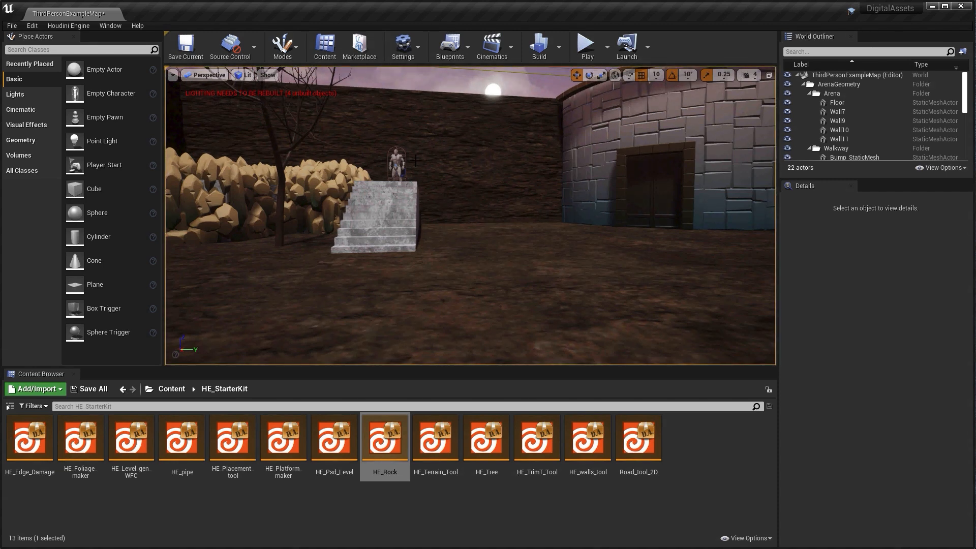
Save the current level with the placed tree, wall and rocks
{"action": "left_click_drag", "start_coordinate": [415, 161], "coordinate": [519, 169], "text": "alt"}
{"action": "right_click_drag", "start_coordinate": [529, 170], "coordinate": [454, 219], "text": "alt"}
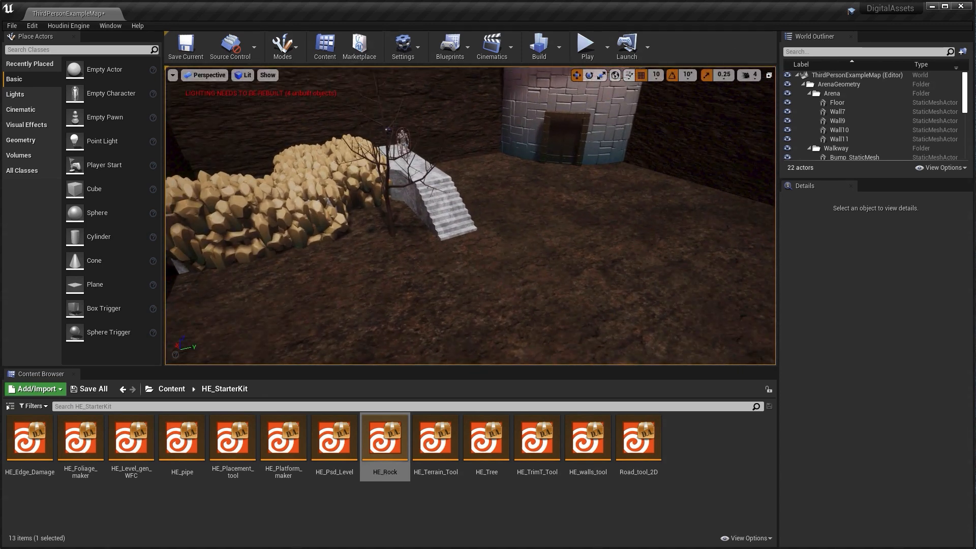
{"action": "key", "text": "ctrl+s"}
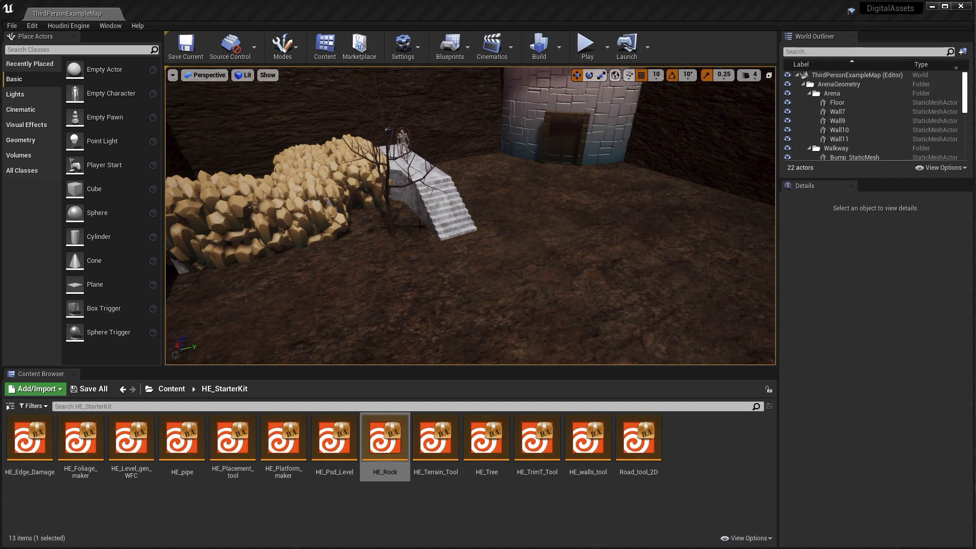
Bake the HE_Tree asset to an actor and move the baked tree to the open floor in front of the curved wall
{"action": "scroll", "coordinate": [867, 122], "scroll_direction": "down", "scroll_amount": 6}
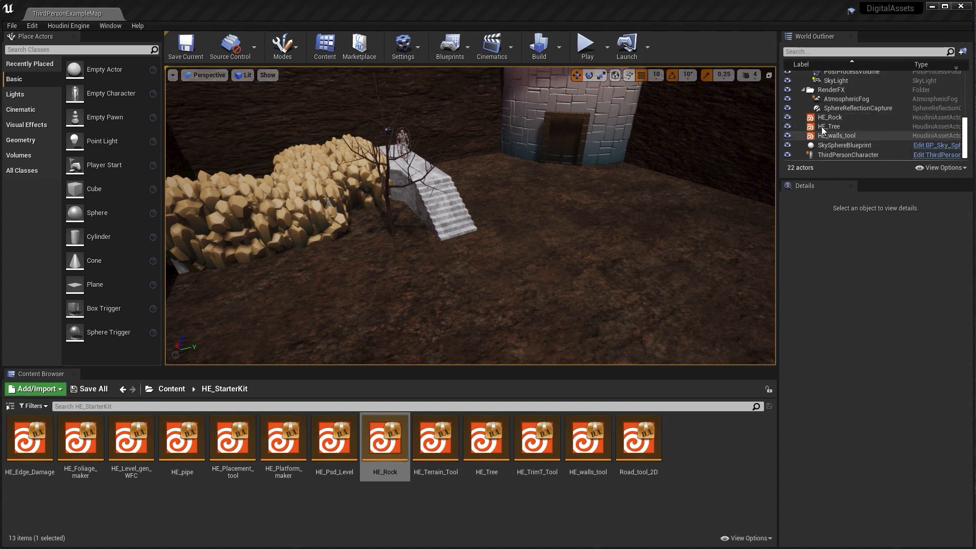
{"action": "left_click", "coordinate": [825, 127]}
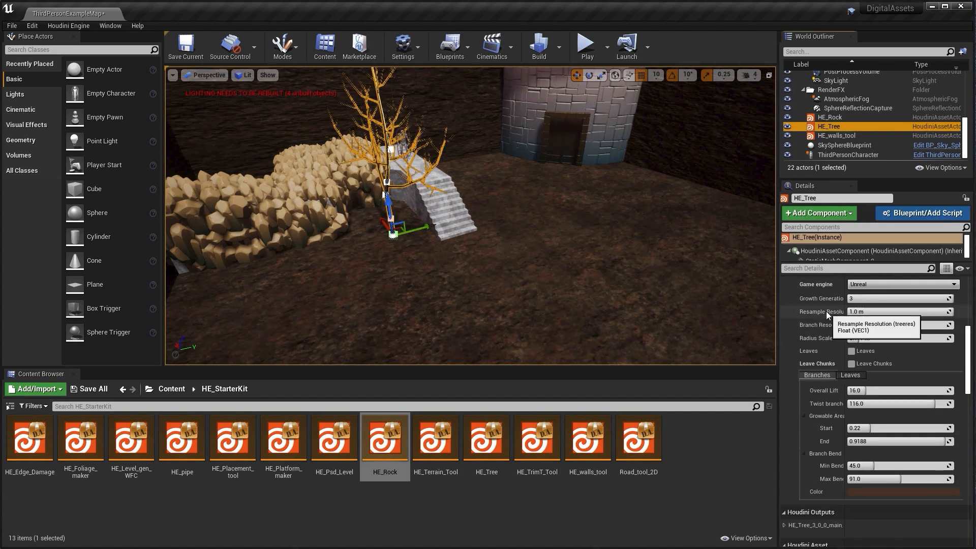
{"action": "scroll", "coordinate": [827, 315], "scroll_direction": "up", "scroll_amount": 4}
{"action": "scroll", "coordinate": [827, 316], "scroll_direction": "up", "scroll_amount": 5}
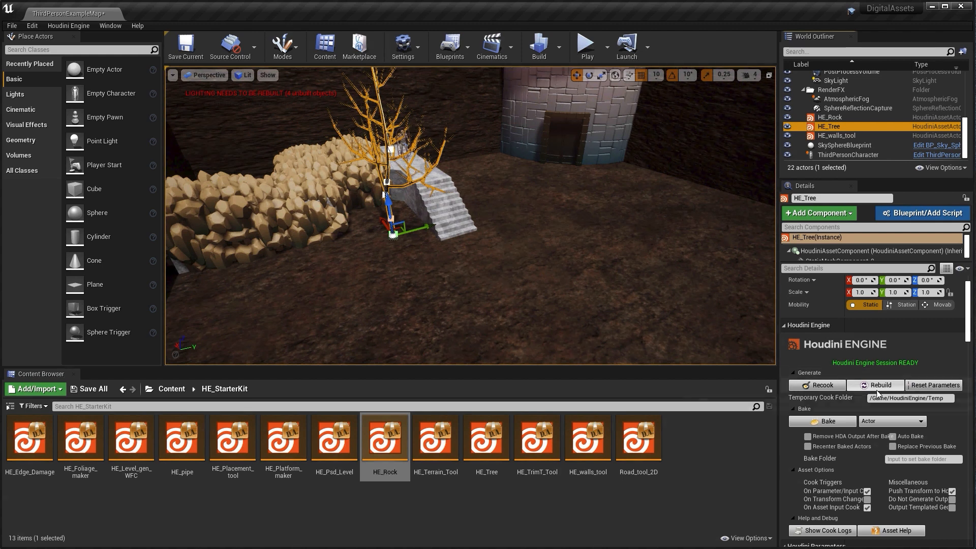
{"action": "left_click", "coordinate": [837, 421]}
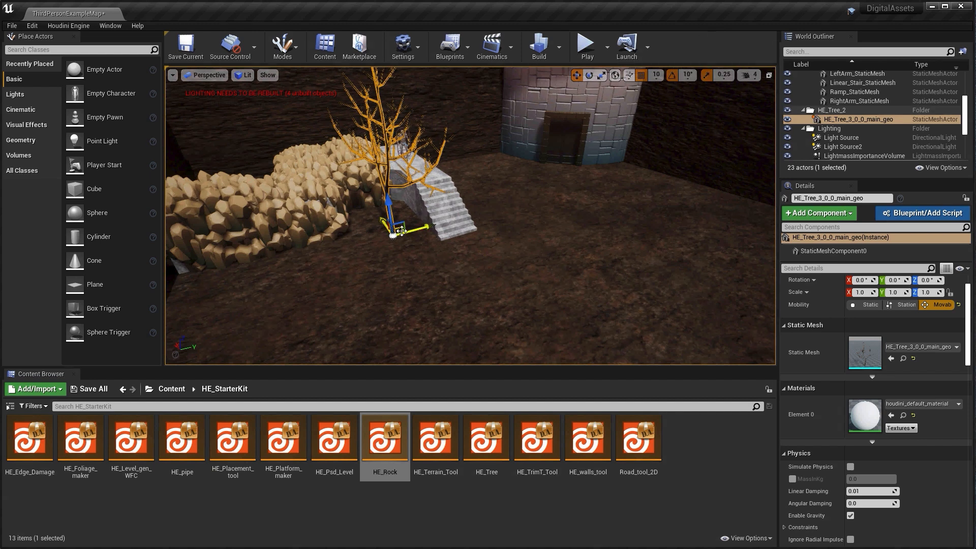
{"action": "left_click_drag", "start_coordinate": [429, 228], "coordinate": [535, 185]}
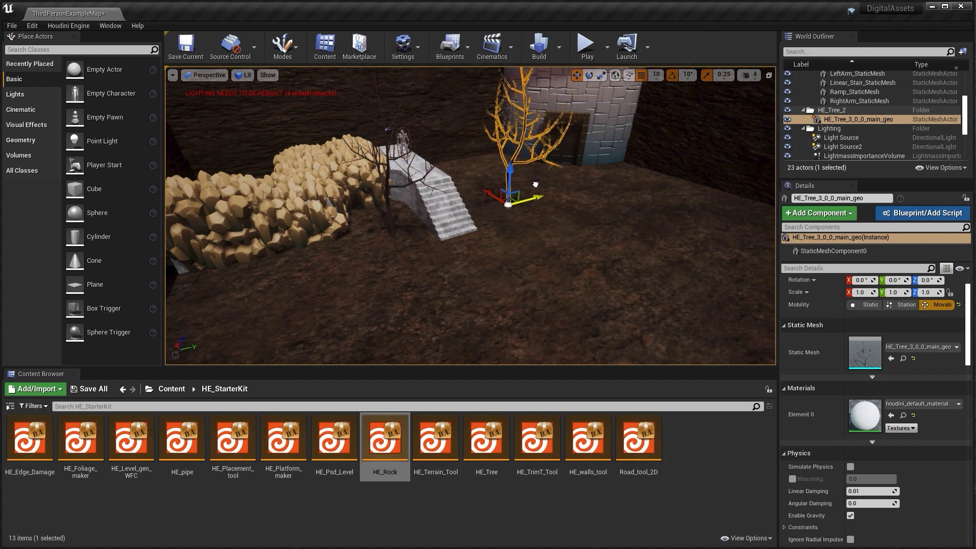
Bend the original HE_Tree by shifting an upper point of its trunk curve toward the rocks
{"action": "scroll", "coordinate": [831, 126], "scroll_direction": "down", "scroll_amount": 3}
{"action": "scroll", "coordinate": [830, 129], "scroll_direction": "down", "scroll_amount": 1}
{"action": "left_click", "coordinate": [825, 127]}
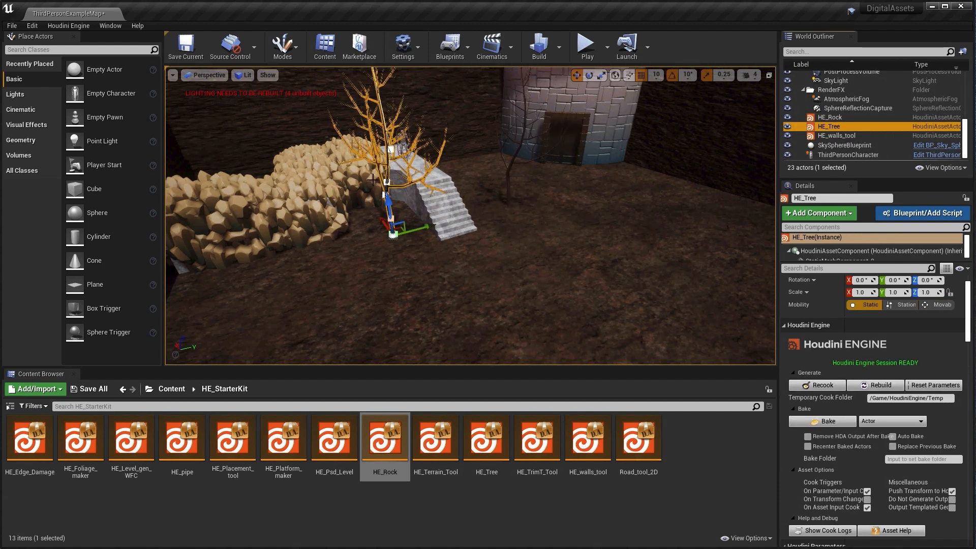
{"action": "left_click", "coordinate": [391, 149]}
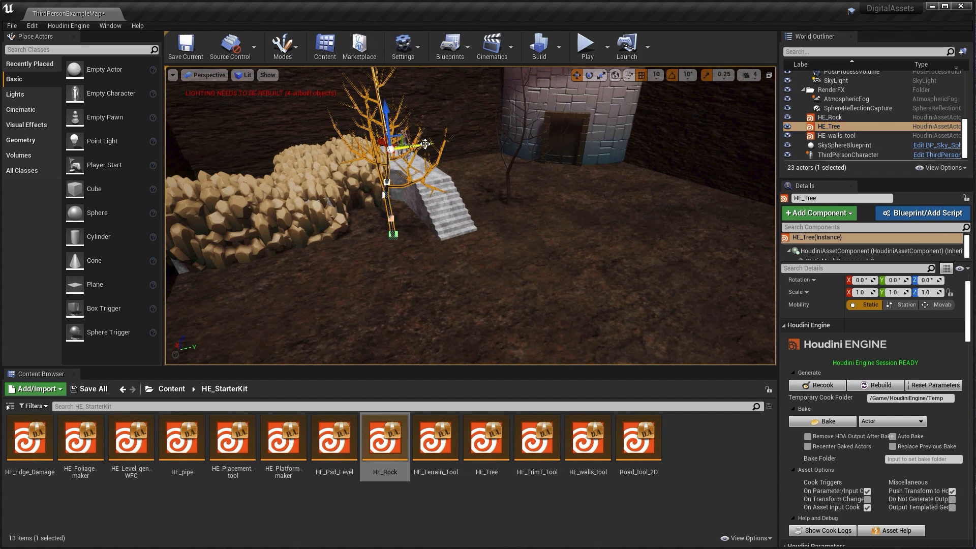
{"action": "left_click_drag", "start_coordinate": [429, 145], "coordinate": [379, 152]}
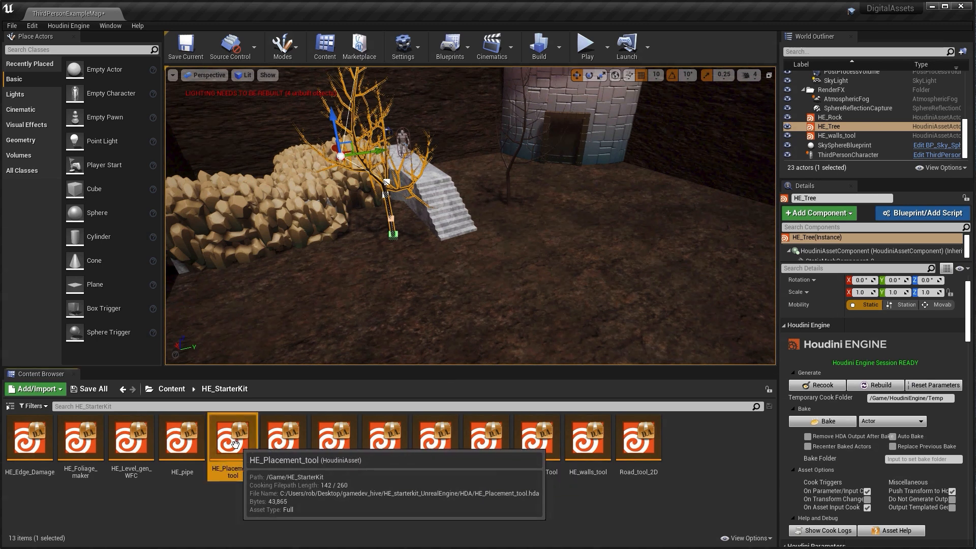
Place the HE_Placement_tool asset on the floor beside the curved wall and lower and stretch its curve along the ground
{"action": "left_click_drag", "start_coordinate": [241, 446], "coordinate": [659, 211]}
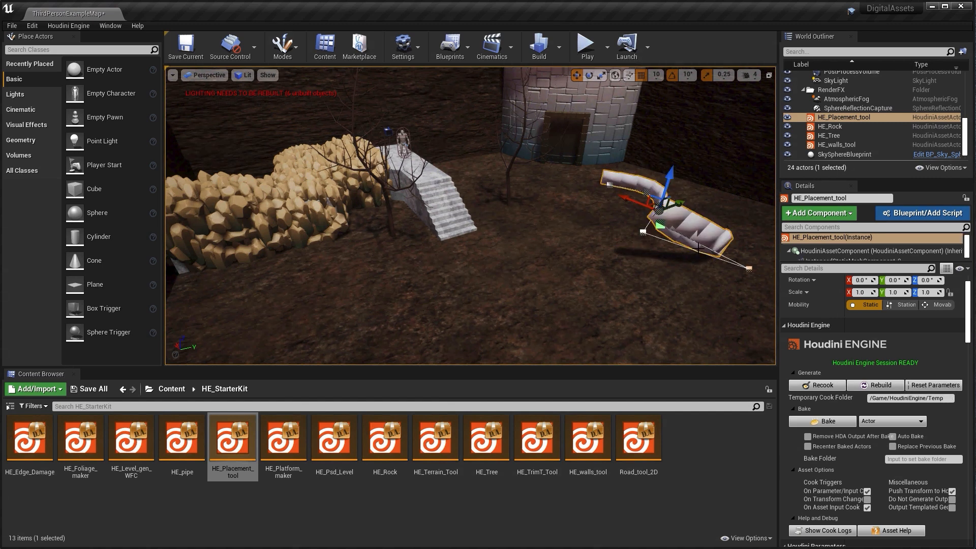
{"action": "mouse_move", "coordinate": [660, 232]}
{"action": "left_mouse_down", "text": "alt"}
{"action": "mouse_move", "coordinate": [711, 175]}
{"action": "mouse_move", "coordinate": [661, 235]}
{"action": "left_mouse_up", "text": "alt"}
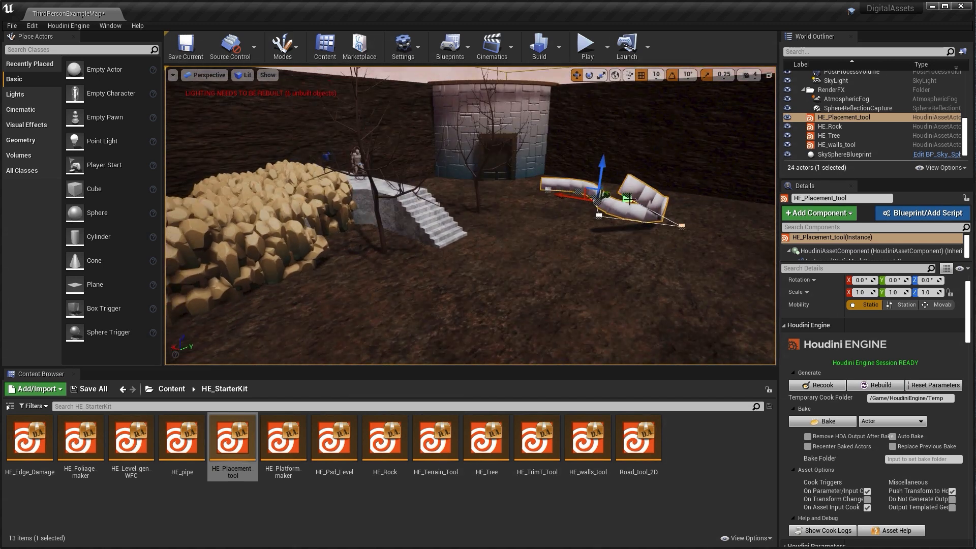
{"action": "left_click", "coordinate": [629, 199]}
{"action": "left_click_drag", "start_coordinate": [632, 162], "coordinate": [624, 202]}
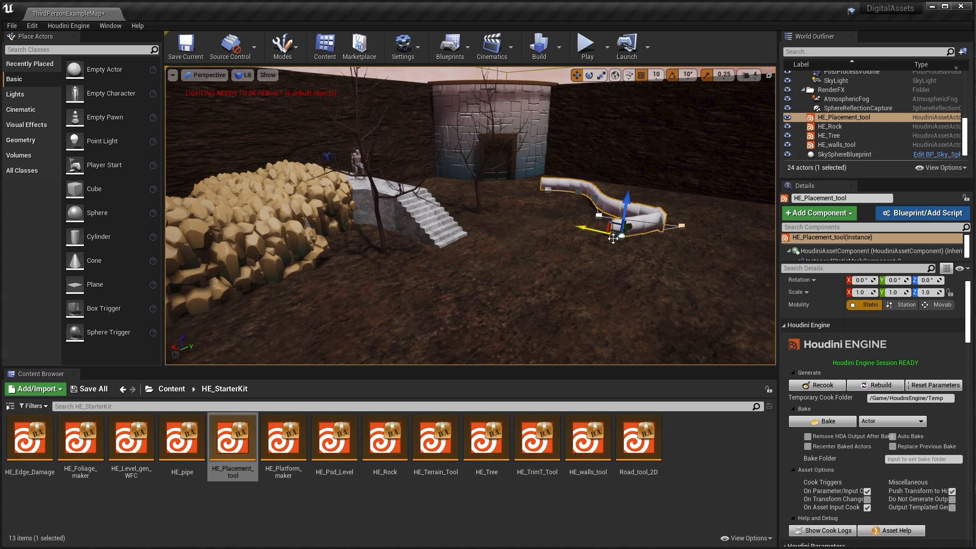
{"action": "left_click_drag", "start_coordinate": [589, 230], "coordinate": [703, 269]}
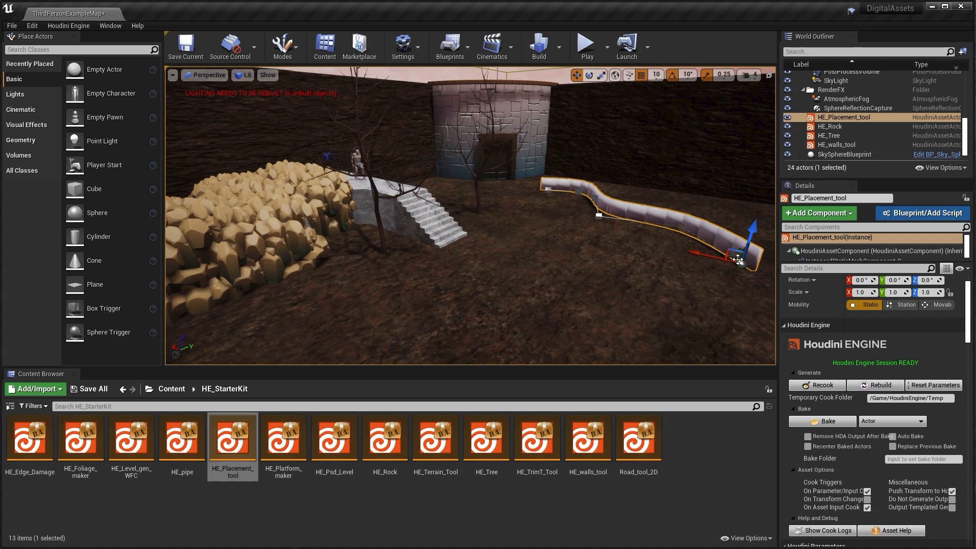
Move the end point of the placement curve outward to the arena's side wall
{"action": "mouse_move", "coordinate": [727, 244]}
{"action": "right_mouse_down"}
{"action": "mouse_move", "coordinate": [699, 258]}
{"action": "mouse_move", "coordinate": [722, 246]}
{"action": "right_mouse_up"}
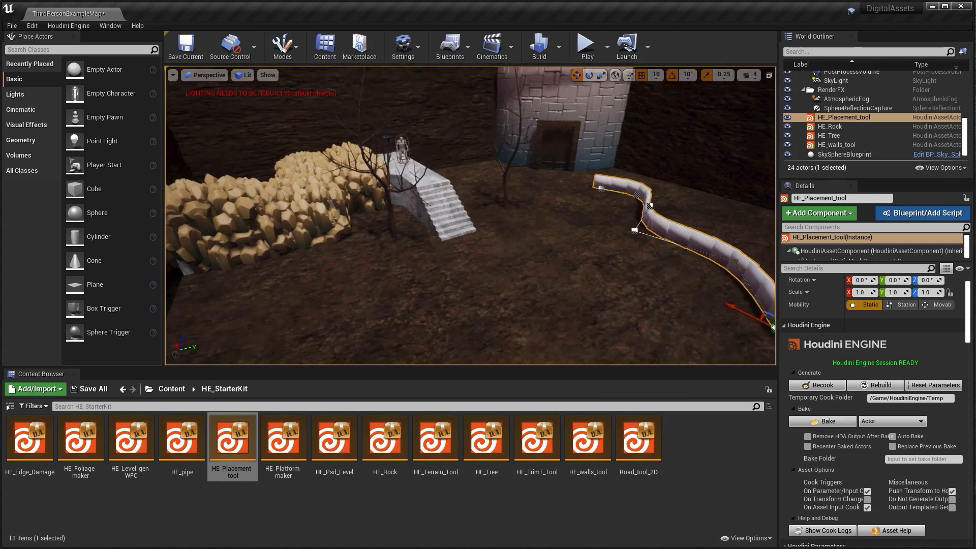
{"action": "key", "text": "s"}
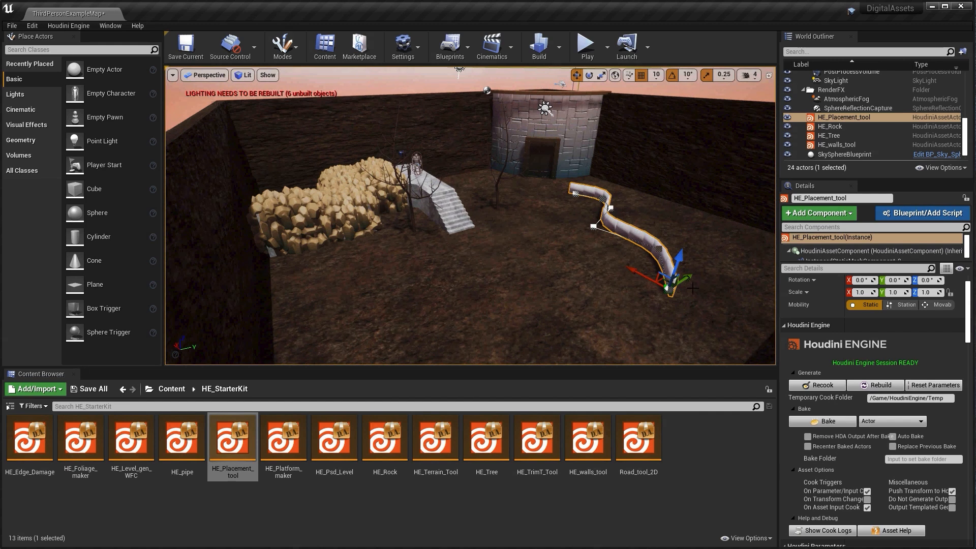
{"action": "left_click_drag", "start_coordinate": [692, 287], "coordinate": [770, 259]}
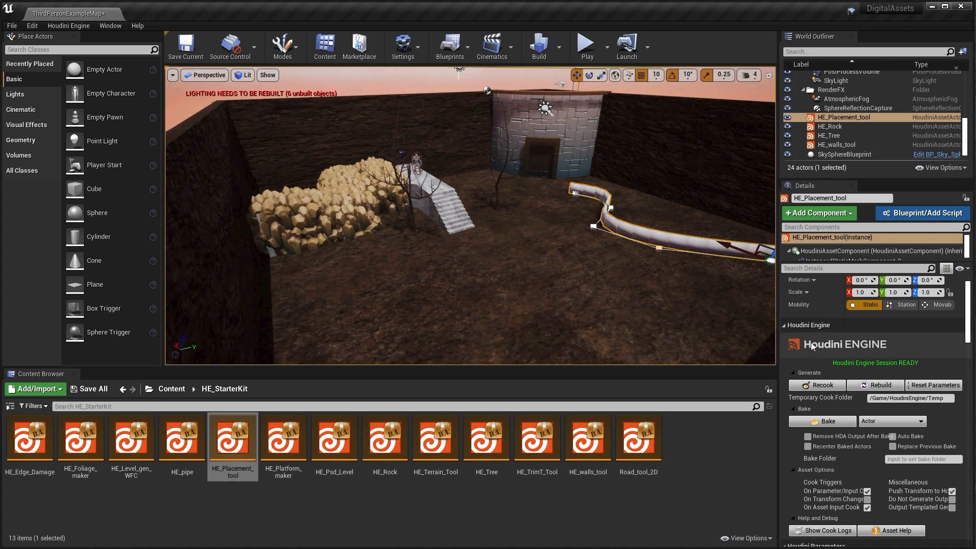
Set the placement tool's curve Spacing to 3 m and increase it further to 5 m
{"action": "scroll", "coordinate": [822, 326], "scroll_direction": "down", "scroll_amount": 4}
{"action": "scroll", "coordinate": [822, 325], "scroll_direction": "down", "scroll_amount": 3}
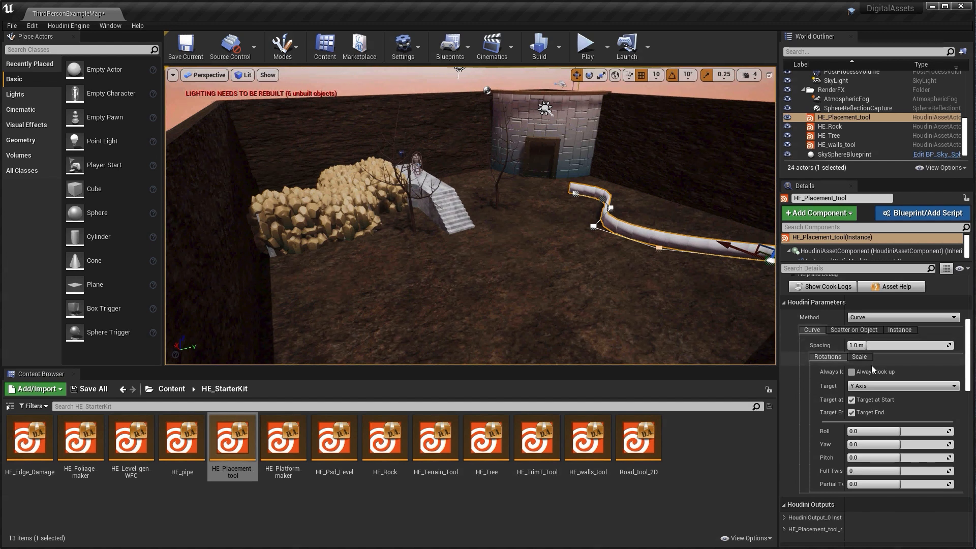
{"action": "left_click", "coordinate": [854, 345]}
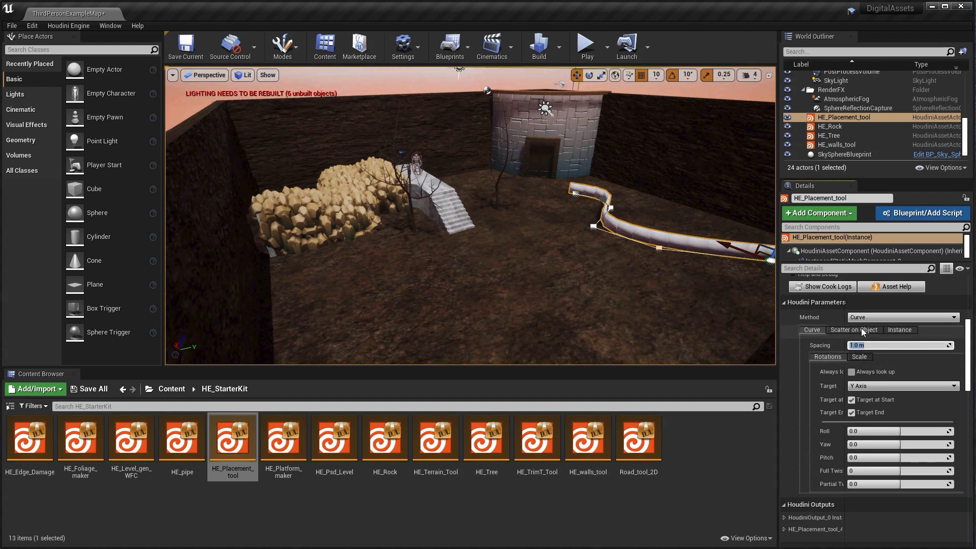
{"action": "type", "text": "3"}
{"action": "key", "text": "Return"}
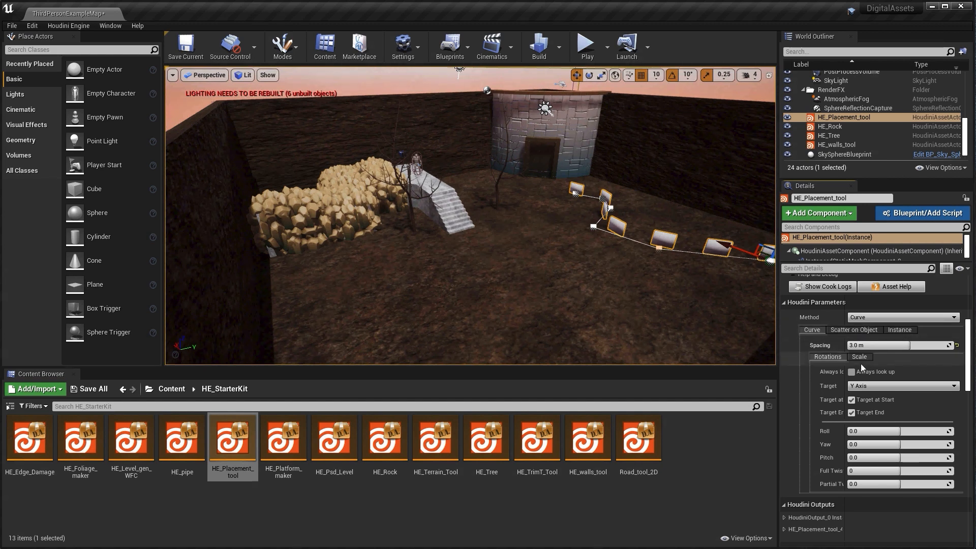
{"action": "left_click", "coordinate": [859, 345]}
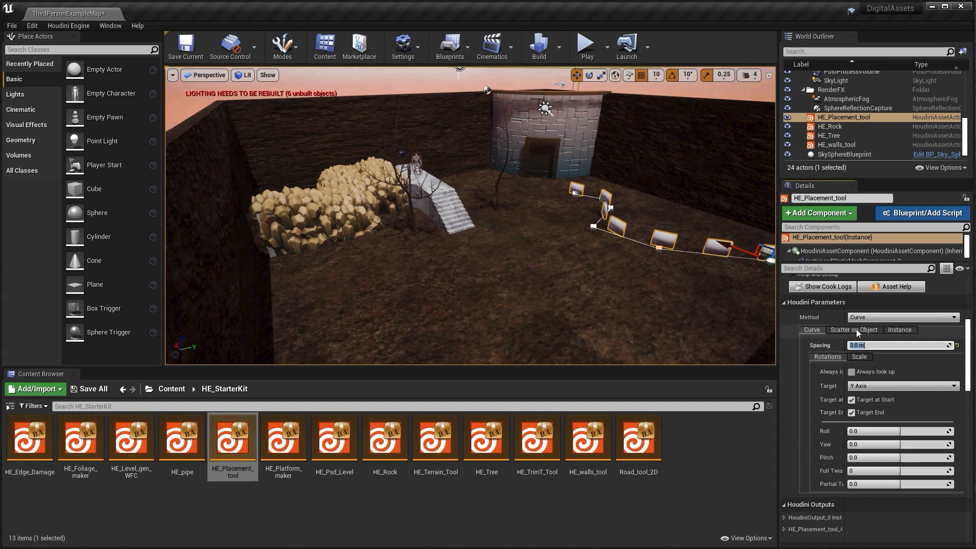
{"action": "key", "text": "Return"}
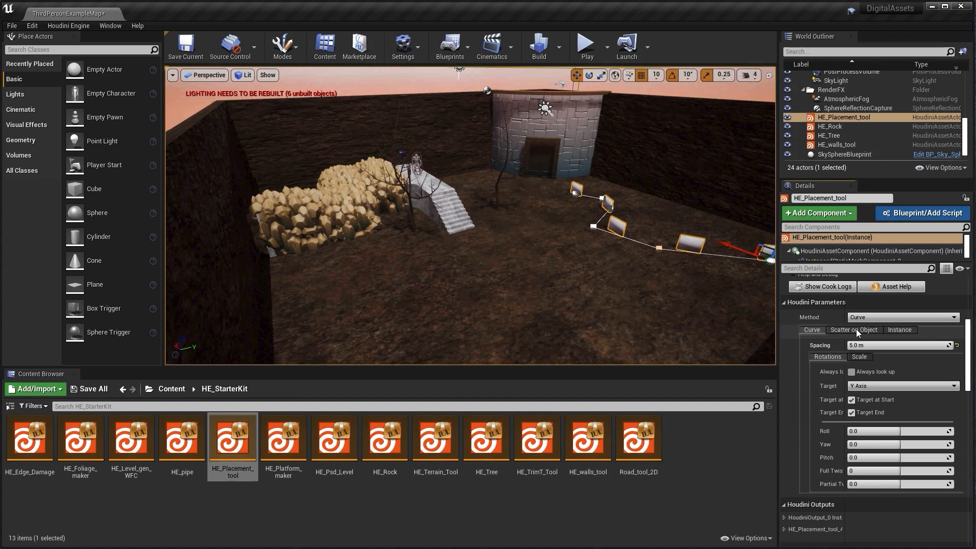
Replace the placement tool's instanced mesh with the baked HE_Tree_3_0_0_main_geo from the HoudiniEngine Bake folder
{"action": "scroll", "coordinate": [885, 350], "scroll_direction": "down", "scroll_amount": 3}
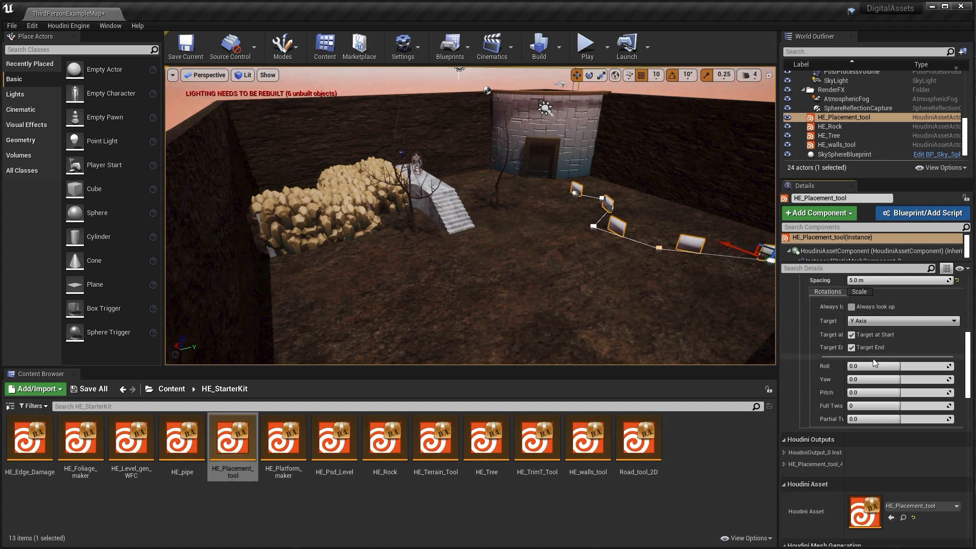
{"action": "scroll", "coordinate": [911, 391], "scroll_direction": "down", "scroll_amount": 5}
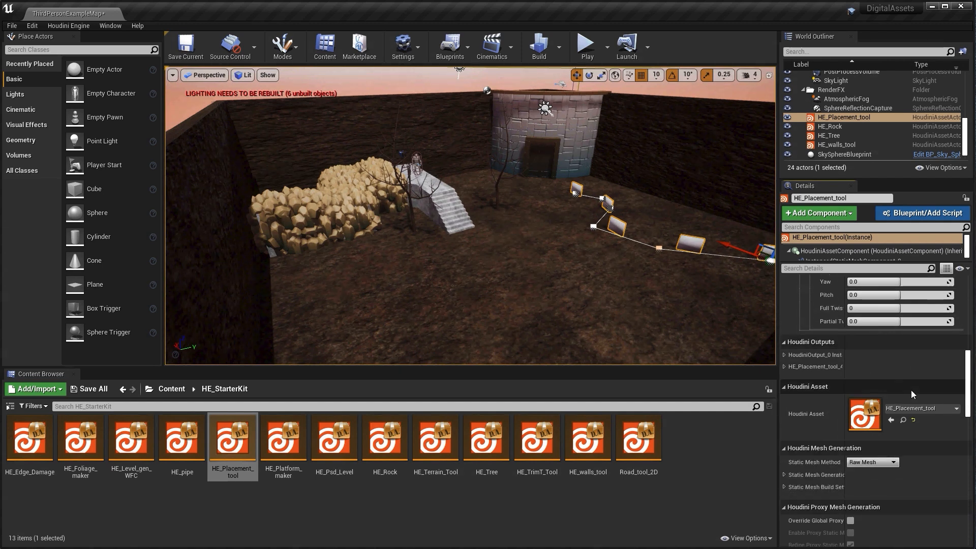
{"action": "left_click", "coordinate": [801, 356]}
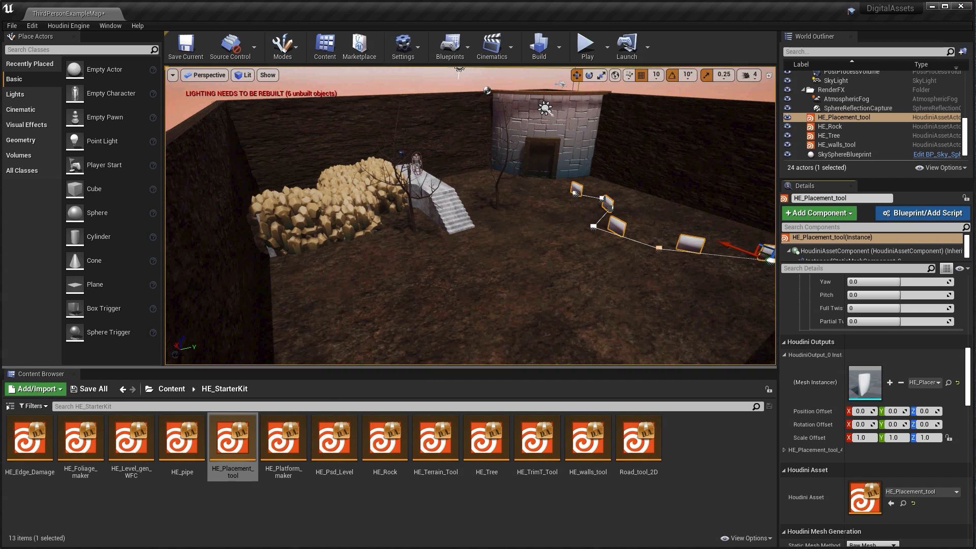
{"action": "left_click", "coordinate": [172, 389]}
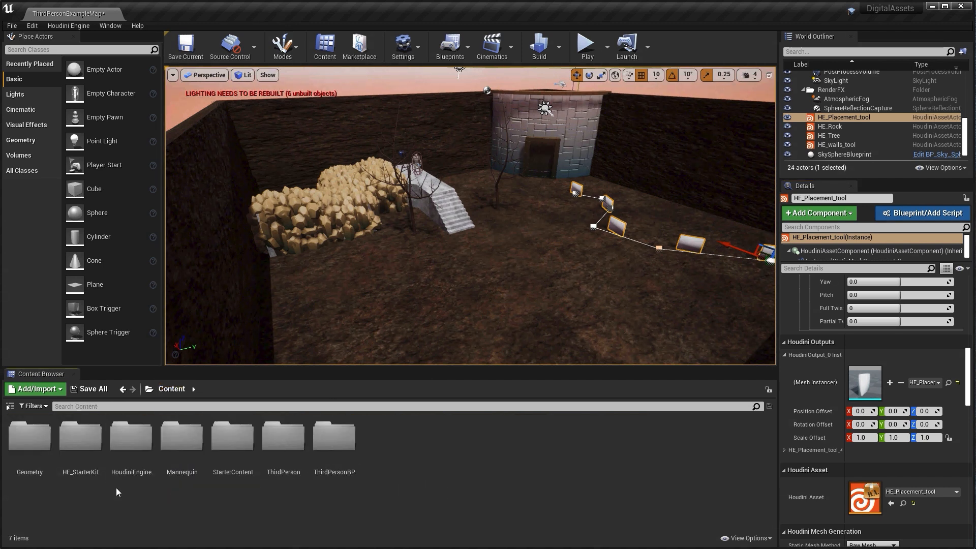
{"action": "double_click", "coordinate": [140, 440]}
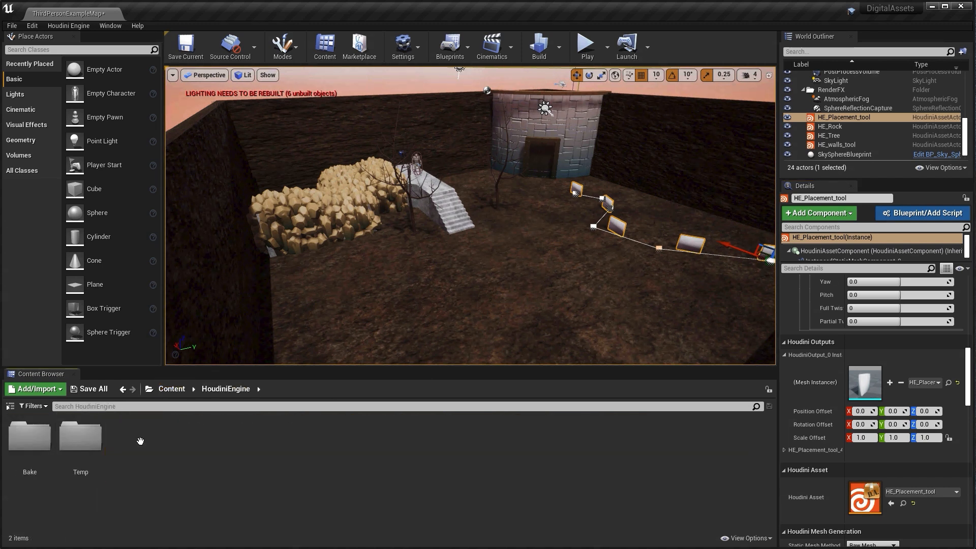
{"action": "double_click", "coordinate": [30, 438]}
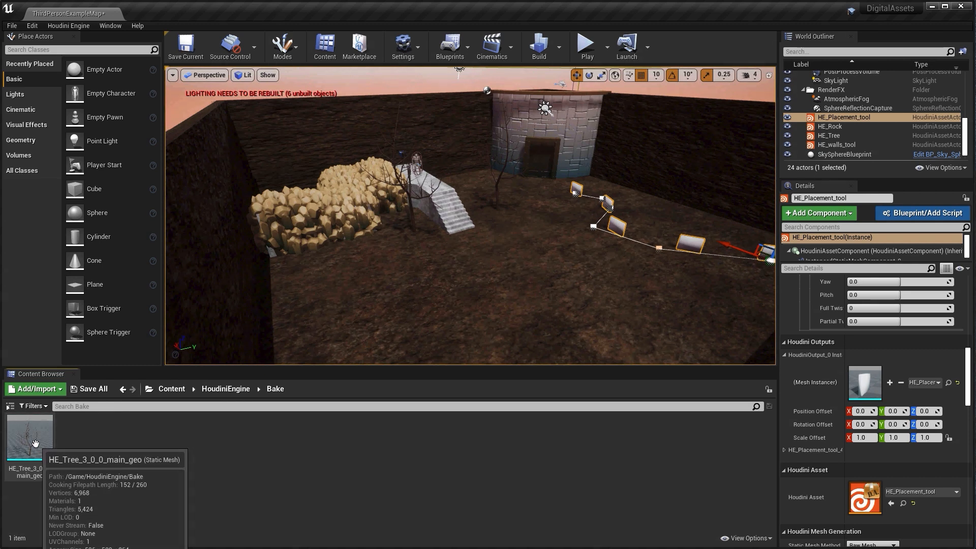
{"action": "left_click_drag", "start_coordinate": [43, 458], "coordinate": [872, 406]}
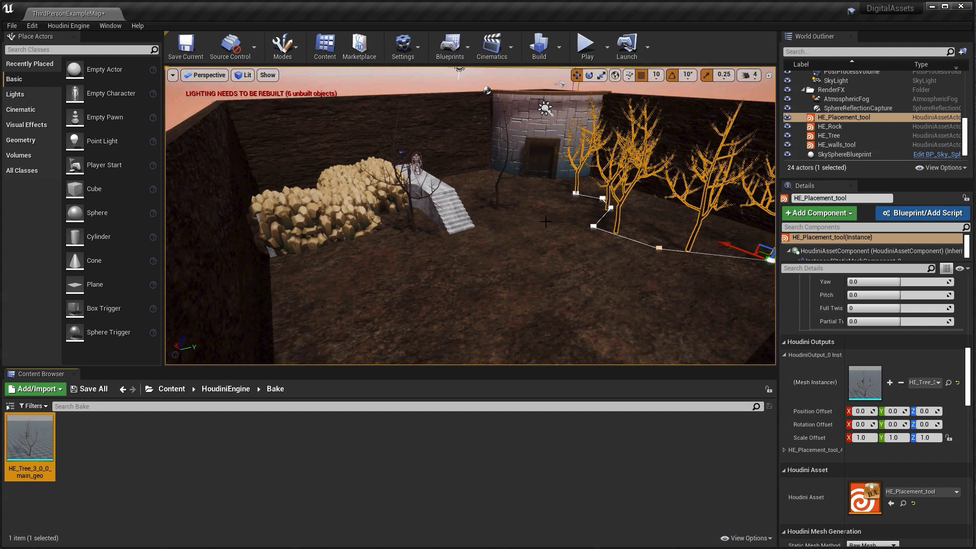
Delete the standalone baked tree standing in front of the curved wall
{"action": "left_click", "coordinate": [498, 188]}
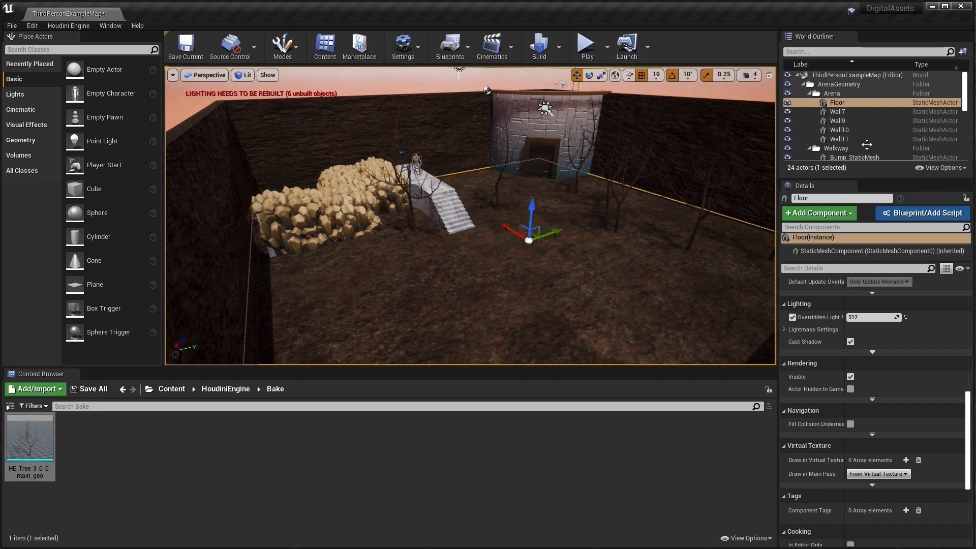
{"action": "scroll", "coordinate": [866, 145], "scroll_direction": "down", "scroll_amount": 2}
{"action": "scroll", "coordinate": [866, 145], "scroll_direction": "up", "scroll_amount": 2}
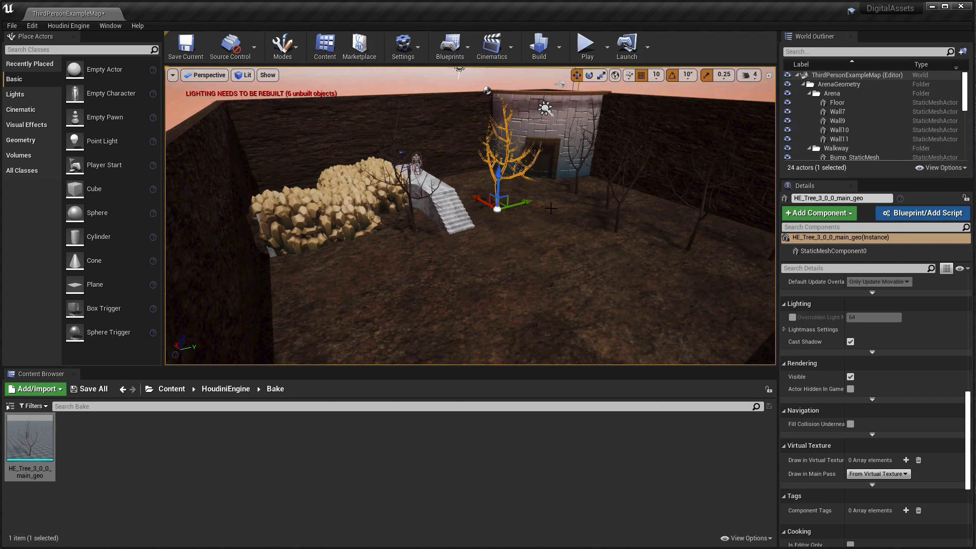
{"action": "key", "text": "Delete"}
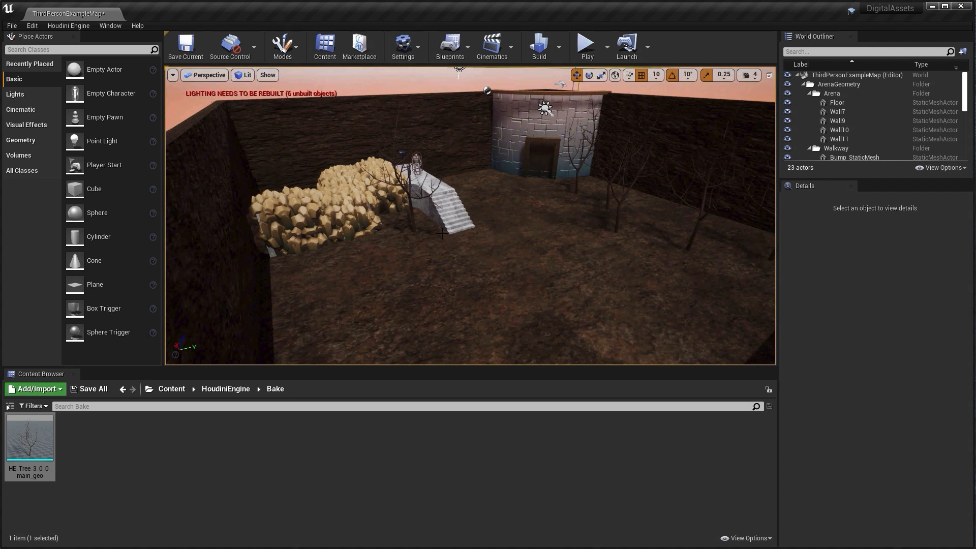
Move the middle point of the placement tool's curve toward the arena's side wall
{"action": "left_click", "coordinate": [618, 222]}
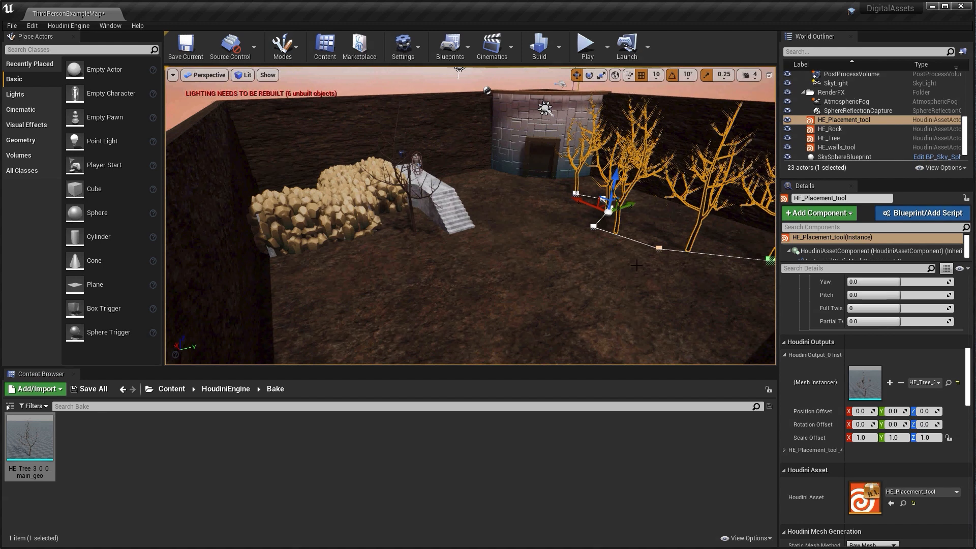
{"action": "left_click", "coordinate": [592, 228]}
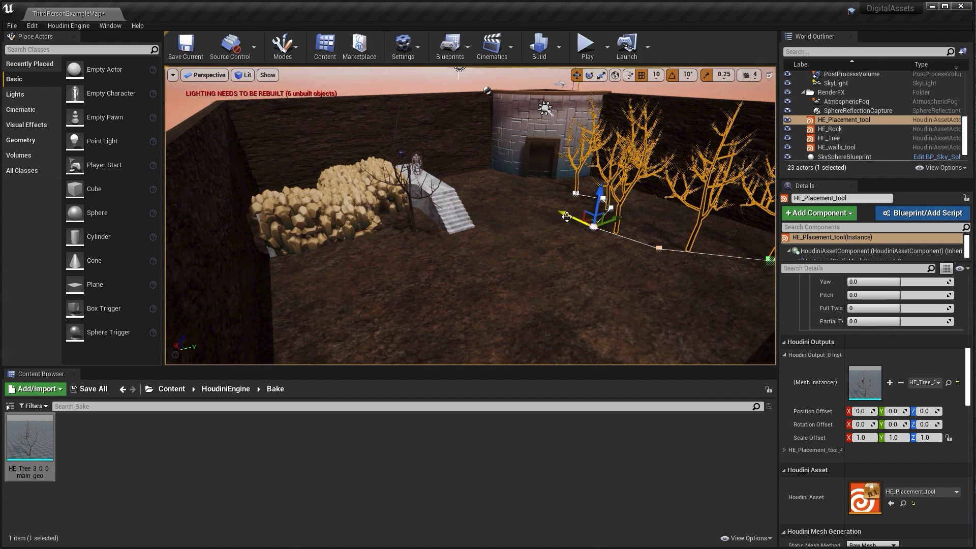
{"action": "left_click_drag", "start_coordinate": [565, 215], "coordinate": [686, 207]}
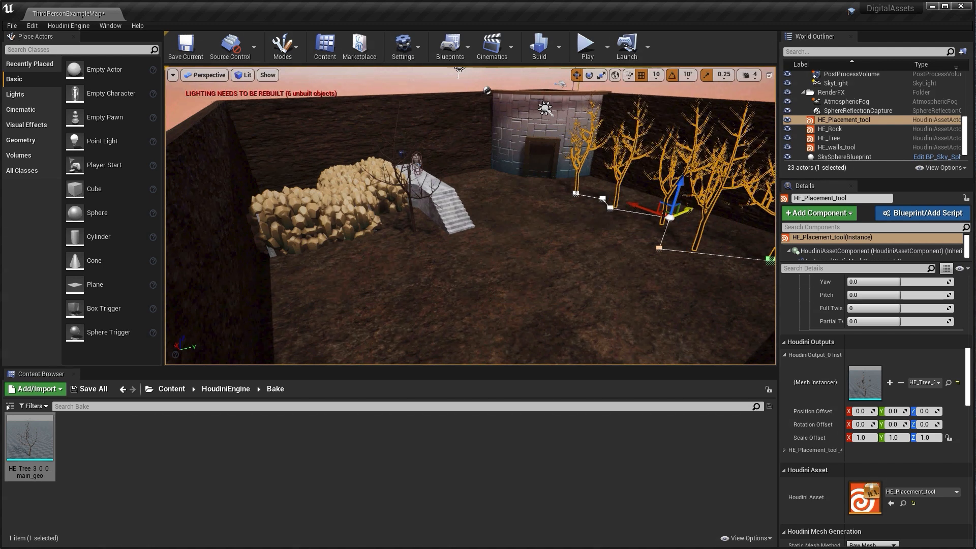
{"action": "mouse_move", "coordinate": [639, 239]}
{"action": "left_mouse_down", "text": "alt"}
{"action": "mouse_move", "coordinate": [679, 235]}
{"action": "mouse_move", "coordinate": [647, 239]}
{"action": "left_mouse_up", "text": "alt"}
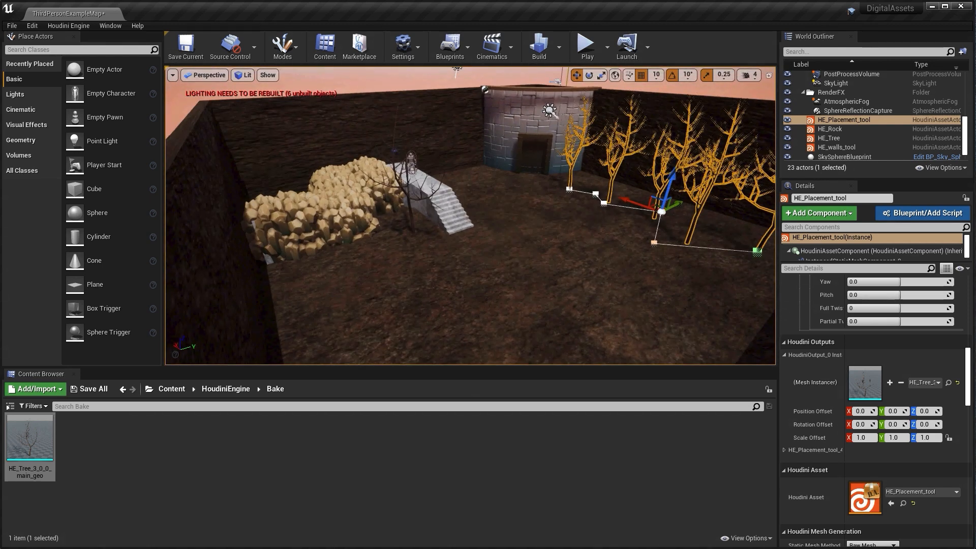
Shift the placement curve's outer end point and its neighbouring point closer to the arena's side wall
{"action": "left_click", "coordinate": [757, 251]}
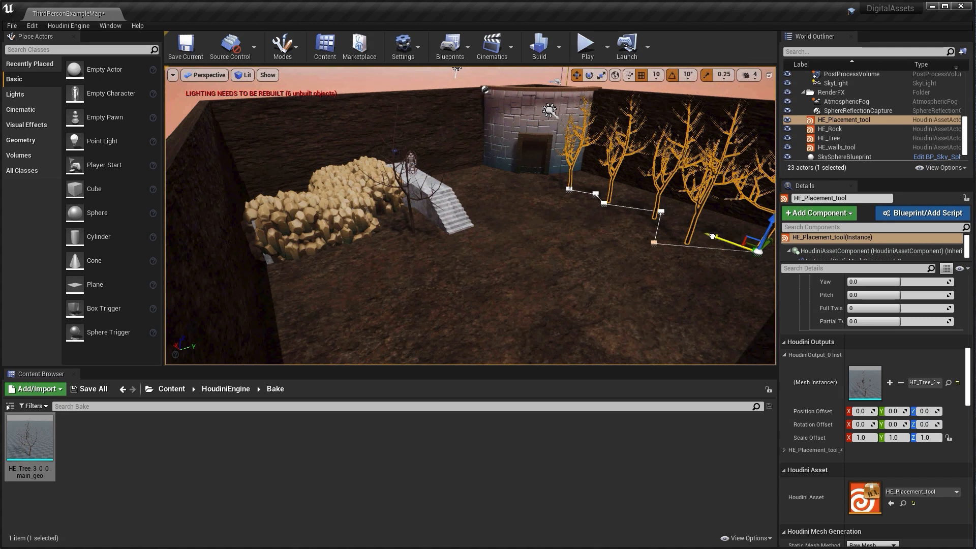
{"action": "left_click_drag", "start_coordinate": [711, 237], "coordinate": [737, 246]}
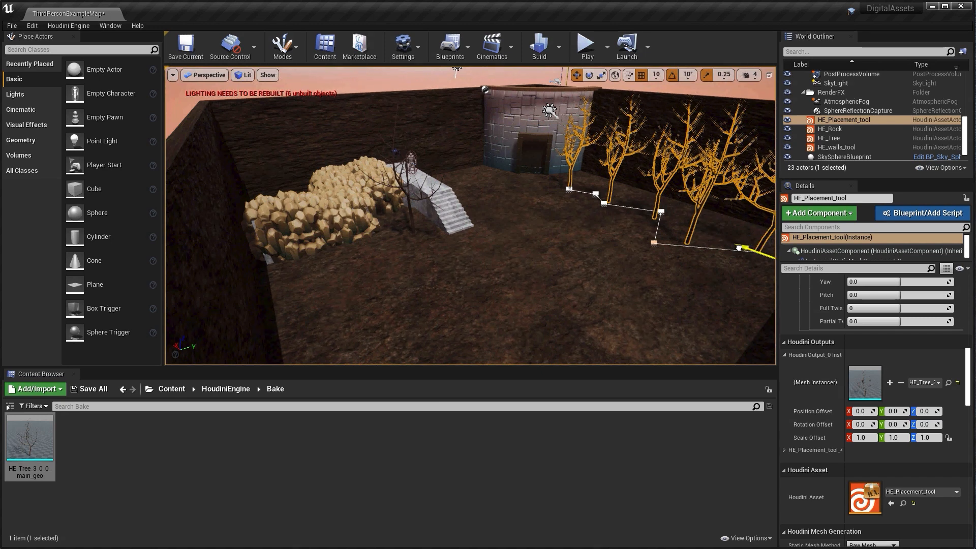
{"action": "left_click", "coordinate": [654, 244]}
{"action": "left_click_drag", "start_coordinate": [671, 234], "coordinate": [689, 224]}
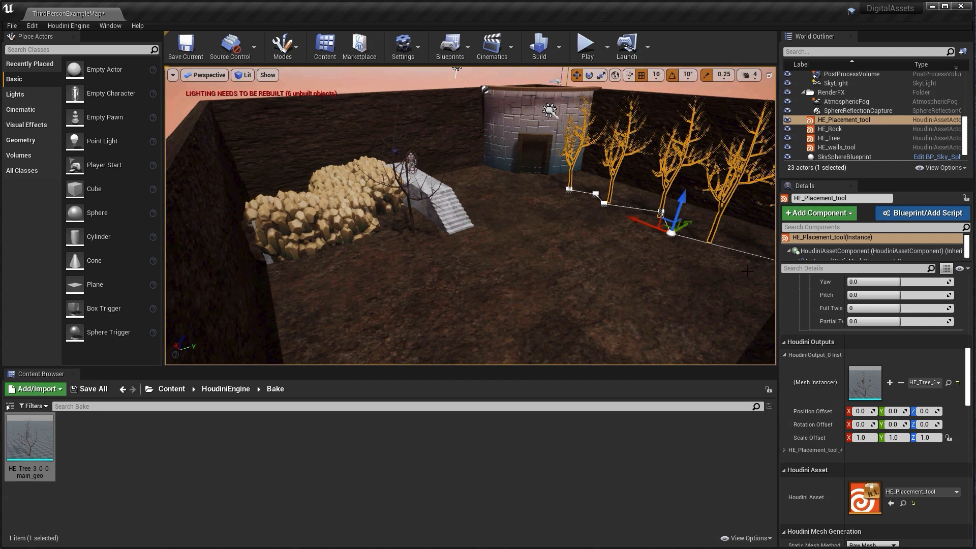
Try a Full Twist of -3 on the placement tool's curve rotations and return it to 0
{"action": "scroll", "coordinate": [864, 355], "scroll_direction": "up", "scroll_amount": 3}
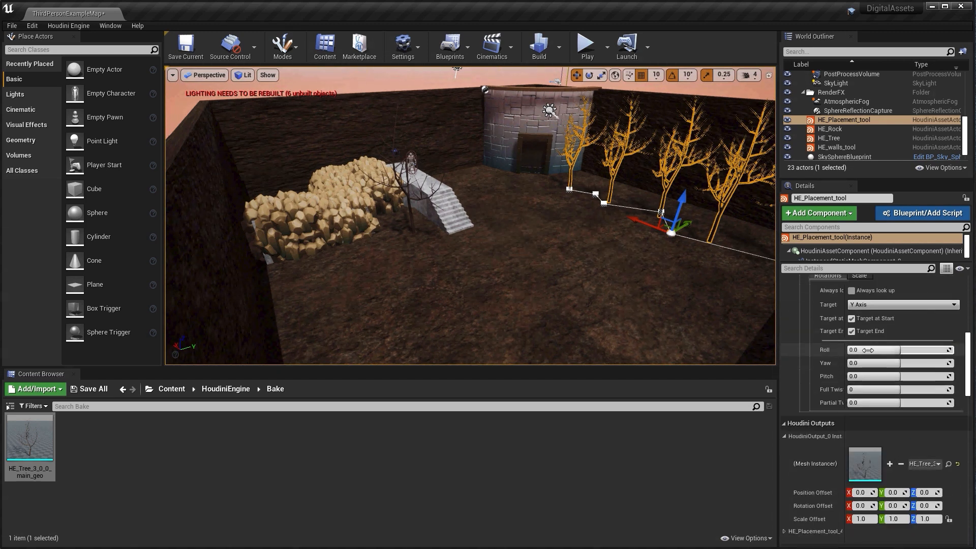
{"action": "scroll", "coordinate": [867, 350], "scroll_direction": "up", "scroll_amount": 3}
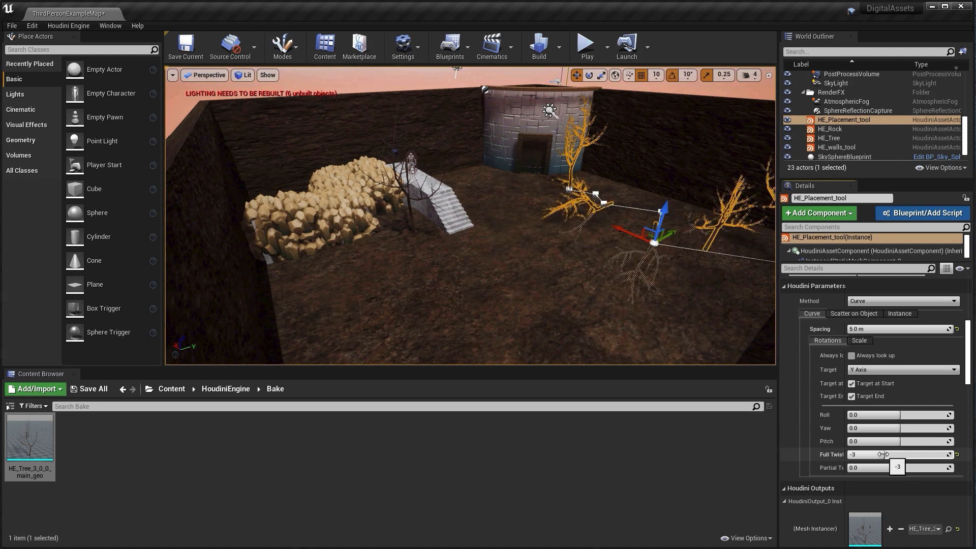
{"action": "left_click_drag", "start_coordinate": [883, 454], "coordinate": [909, 454]}
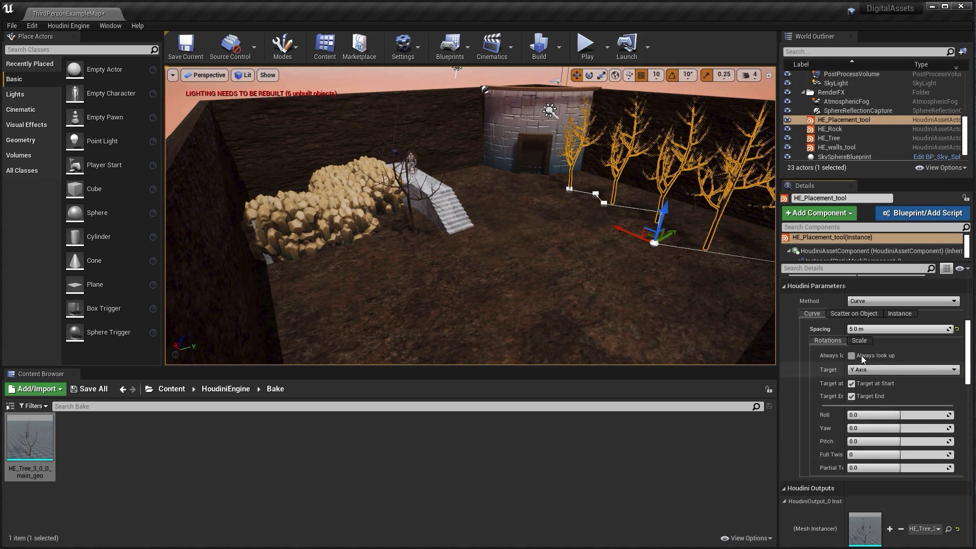
Look through the placement tool's output, mesh generation, Houdini Engine bake and transform settings
{"action": "left_click", "coordinate": [899, 313]}
{"action": "scroll", "coordinate": [905, 392], "scroll_direction": "down", "scroll_amount": 4}
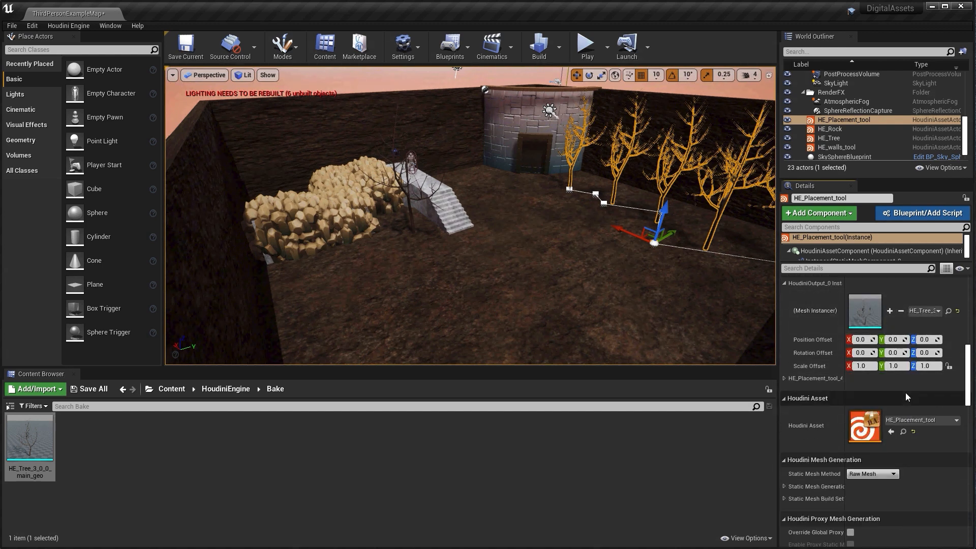
{"action": "scroll", "coordinate": [904, 392], "scroll_direction": "down", "scroll_amount": 5}
{"action": "scroll", "coordinate": [905, 392], "scroll_direction": "up", "scroll_amount": 6}
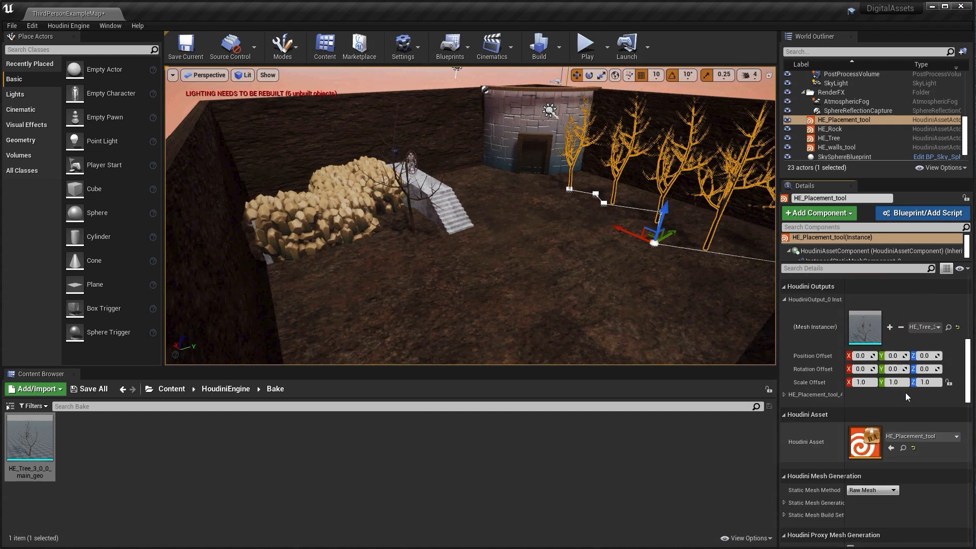
{"action": "scroll", "coordinate": [904, 392], "scroll_direction": "up", "scroll_amount": 10}
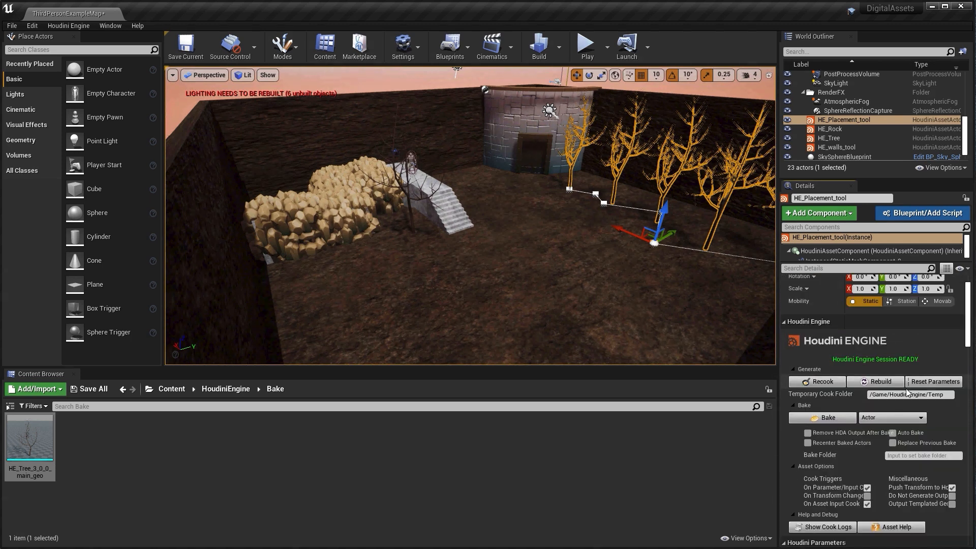
{"action": "scroll", "coordinate": [906, 389], "scroll_direction": "up", "scroll_amount": 2}
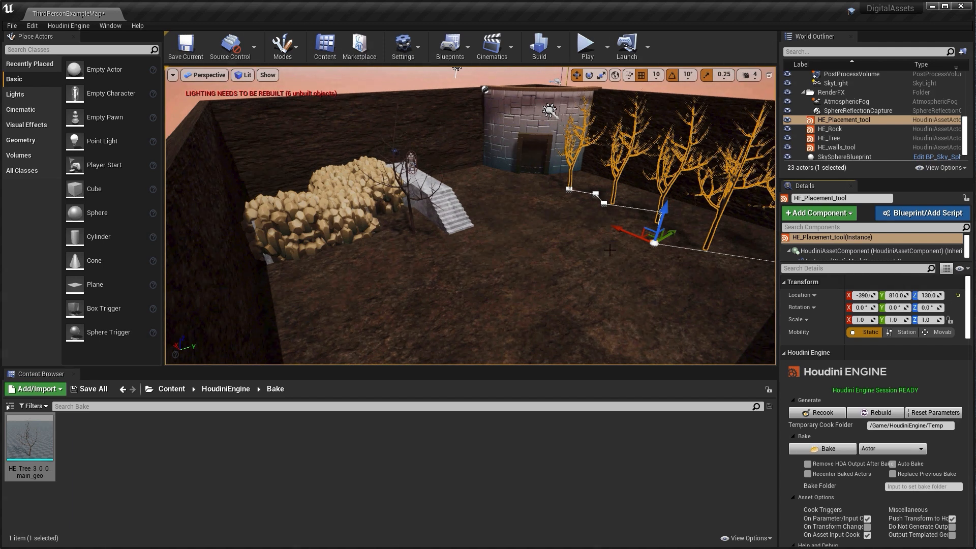
Play the level and run the character around the arena past the curved wall, tree row, rocks and stairs
{"action": "left_click", "coordinate": [586, 48]}
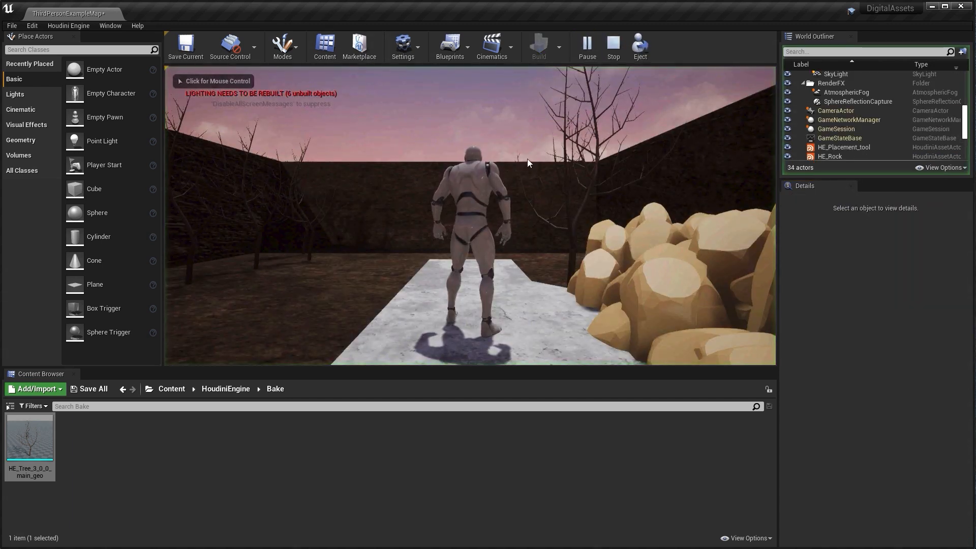
{"action": "left_click", "coordinate": [509, 316]}
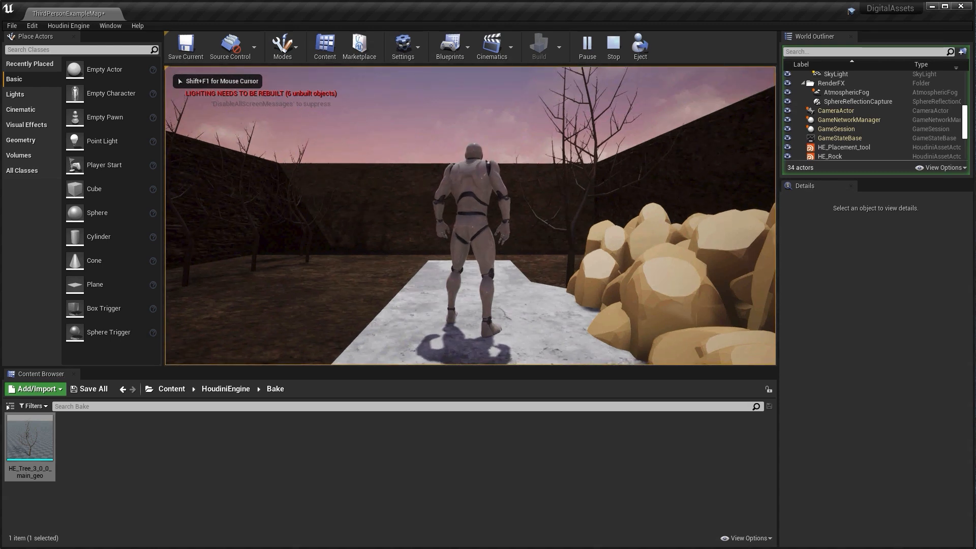
{"action": "key", "text": "w"}
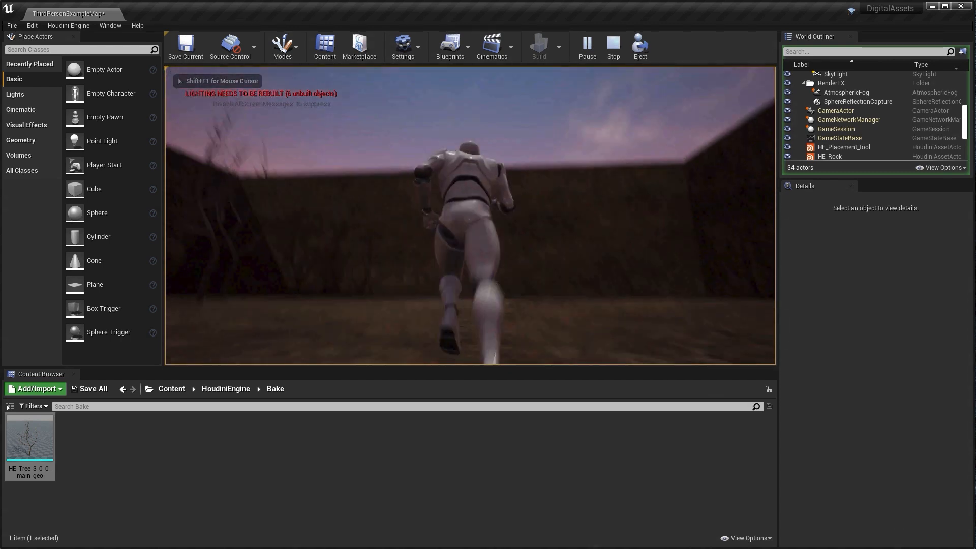
{"action": "key", "text": "w"}
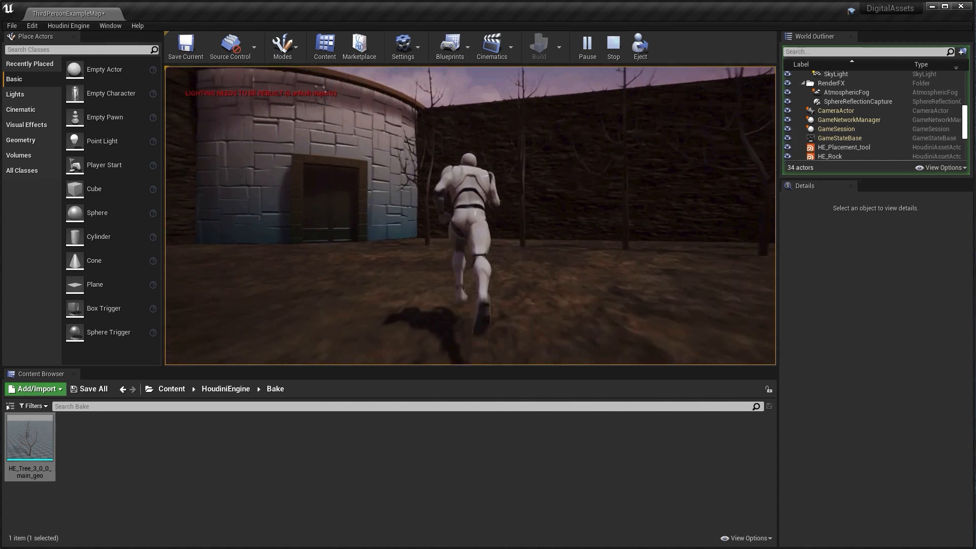
{"action": "key", "text": "w"}
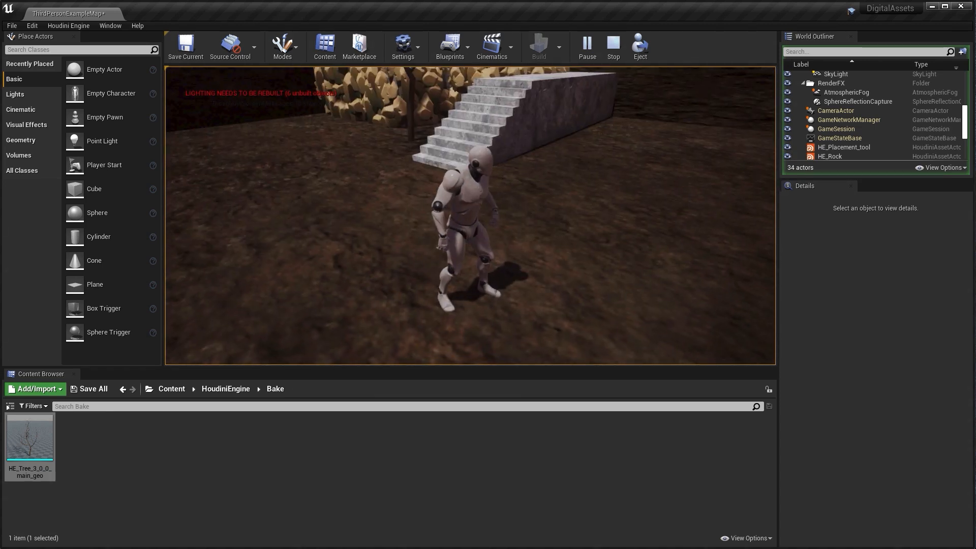
{"action": "key", "text": "w"}
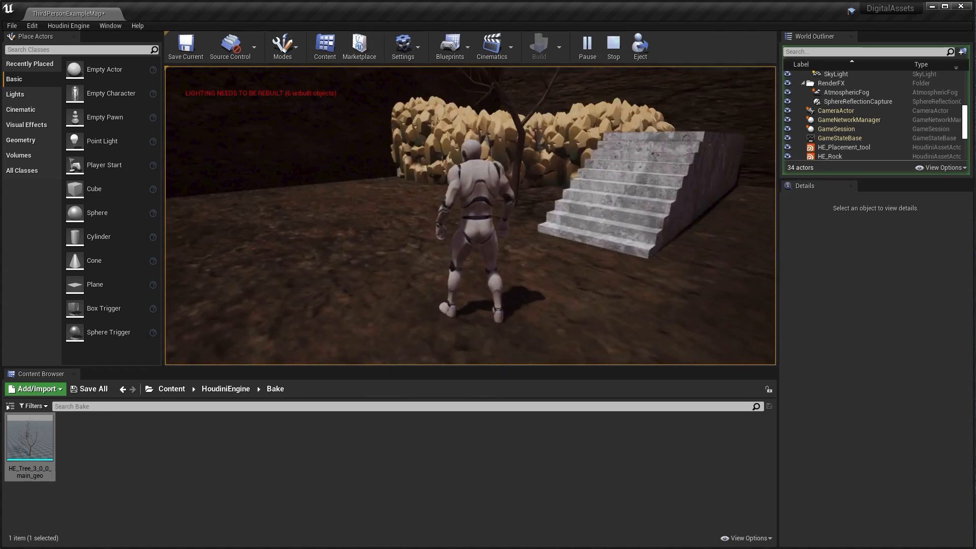
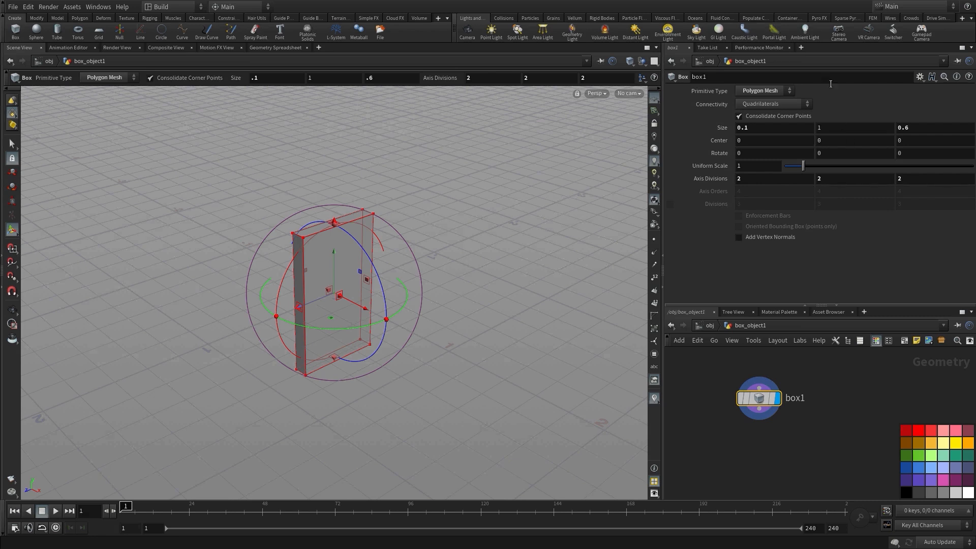
In Houdini, apply a PolyBevel to the box's two short top edges with Distance 0.298 and 6 Divisions
{"action": "key", "text": "s"}
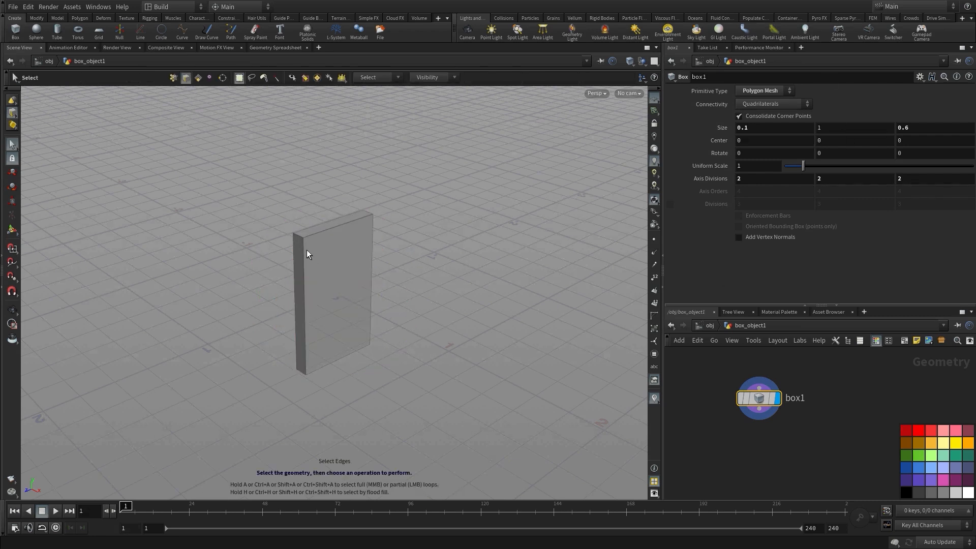
{"action": "left_click", "coordinate": [300, 238]}
{"action": "key", "text": "Tab"}
{"action": "type", "text": "pol"}
{"action": "key", "text": "Return"}
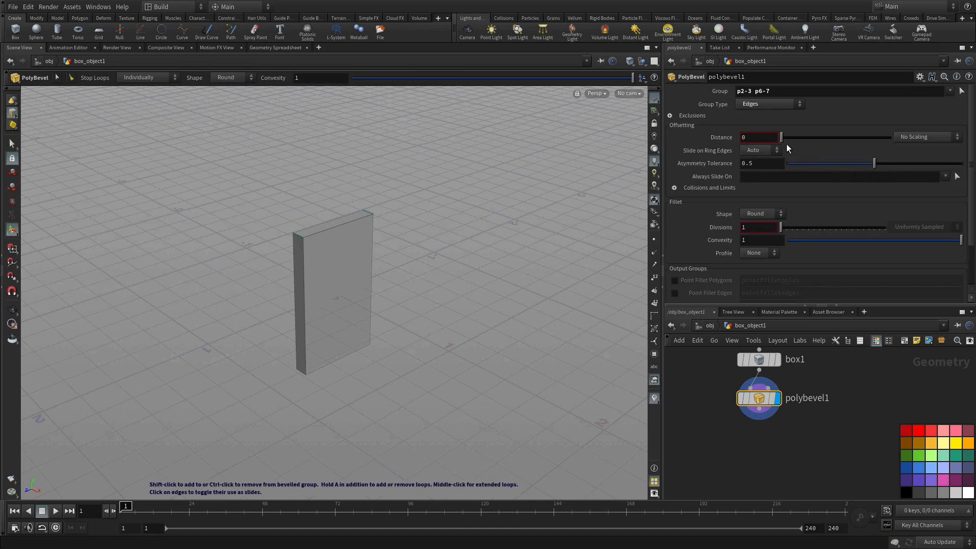
{"action": "left_click_drag", "start_coordinate": [781, 137], "coordinate": [813, 136]}
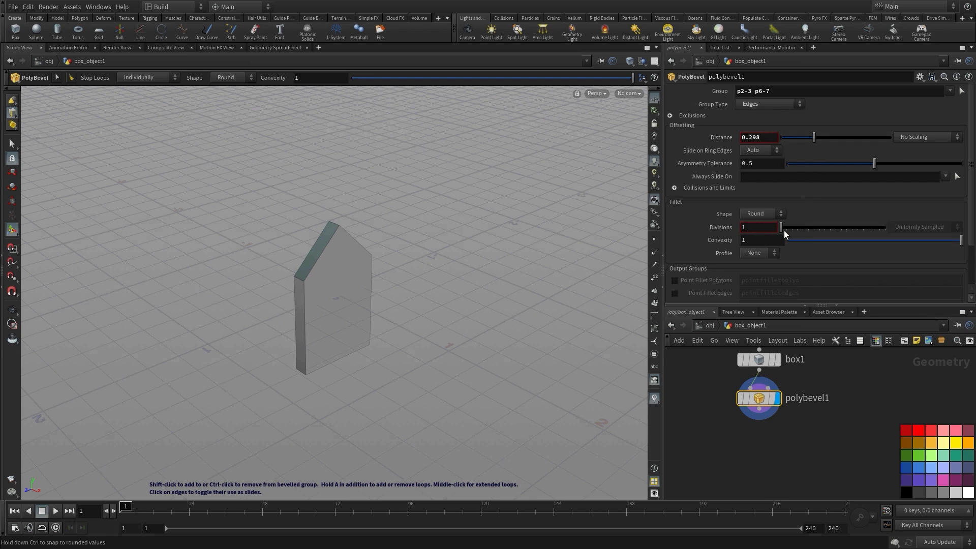
{"action": "left_click_drag", "start_coordinate": [781, 227], "coordinate": [803, 224]}
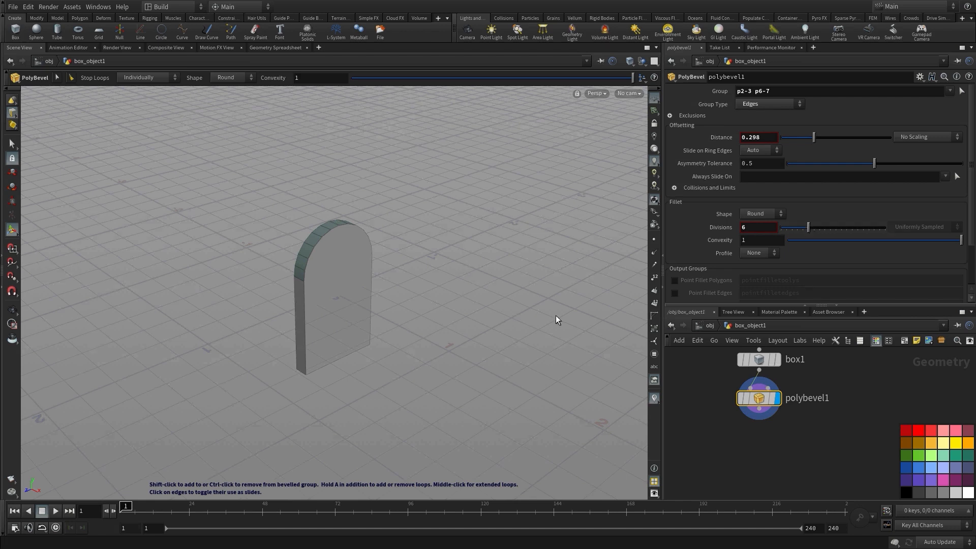
Raise box1 onto the ground plane by setting its Center Y to the expression ch("sizey")/2, linked to its Y size
{"action": "mouse_move", "coordinate": [513, 372]}
{"action": "left_mouse_down", "text": "alt"}
{"action": "mouse_move", "coordinate": [456, 319]}
{"action": "mouse_move", "coordinate": [517, 376]}
{"action": "left_mouse_up", "text": "alt"}
{"action": "left_click", "coordinate": [758, 359]}
{"action": "left_click", "coordinate": [822, 128]}
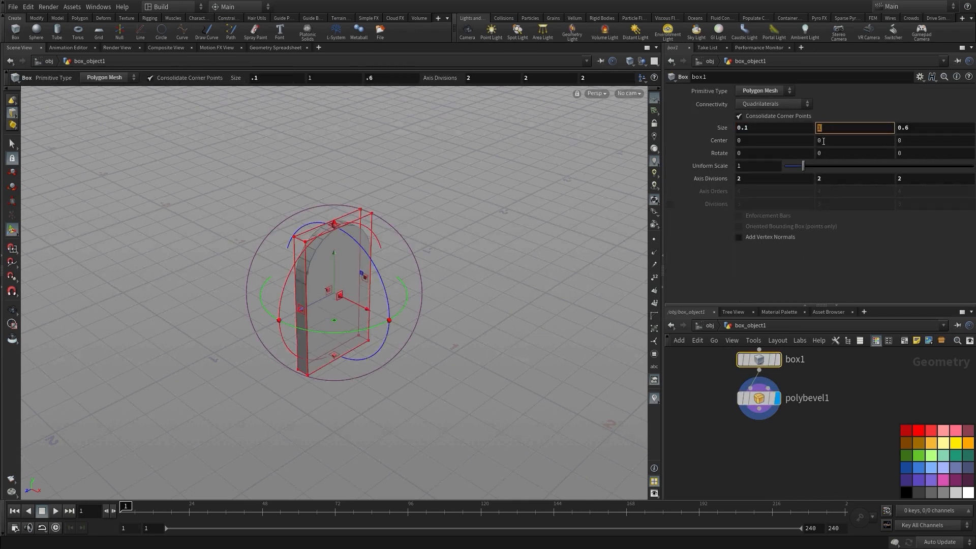
{"action": "right_click", "coordinate": [823, 141]}
{"action": "left_click", "coordinate": [840, 169]}
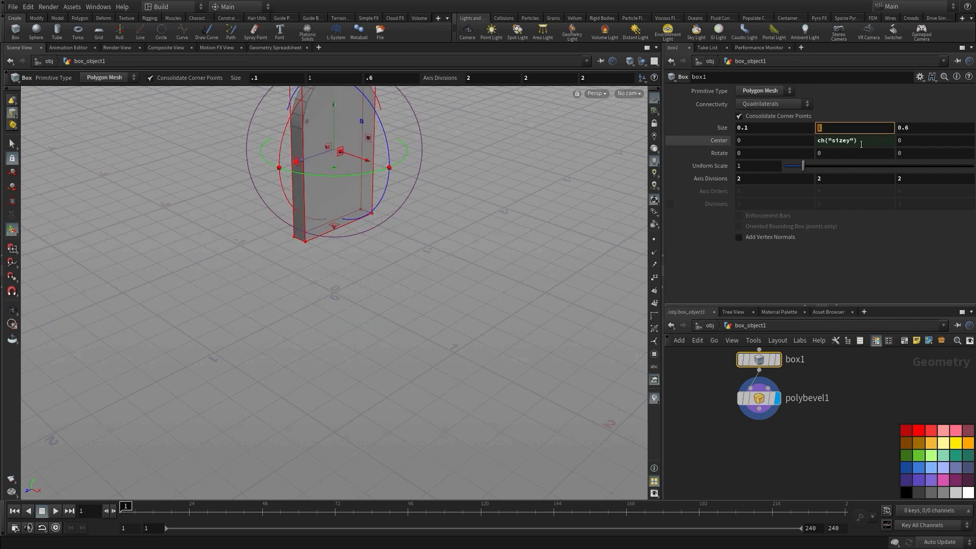
{"action": "left_click", "coordinate": [860, 144]}
{"action": "type", "text": "/2"}
{"action": "key", "text": "Return"}
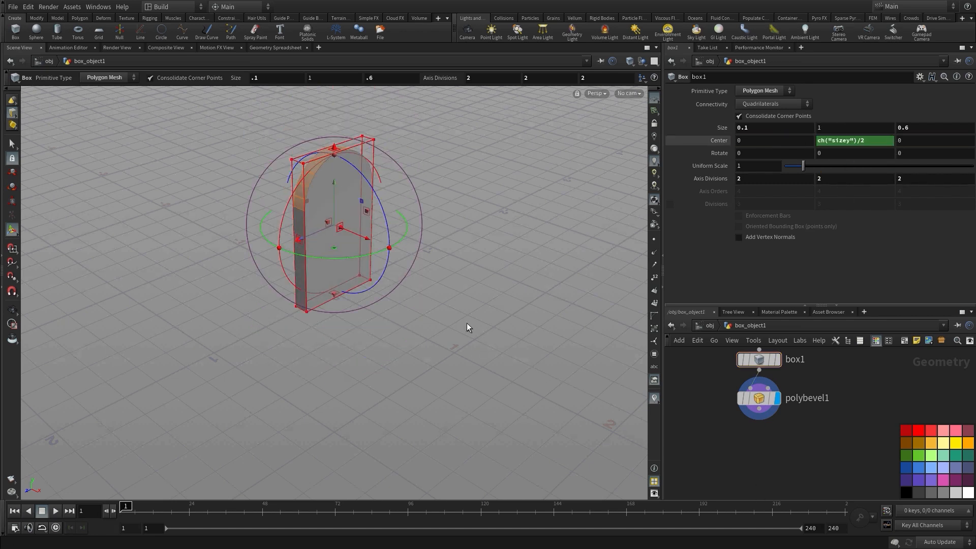
{"action": "key", "text": "Escape"}
{"action": "left_click_drag", "start_coordinate": [409, 313], "coordinate": [420, 336]}
{"action": "key", "text": "Return"}
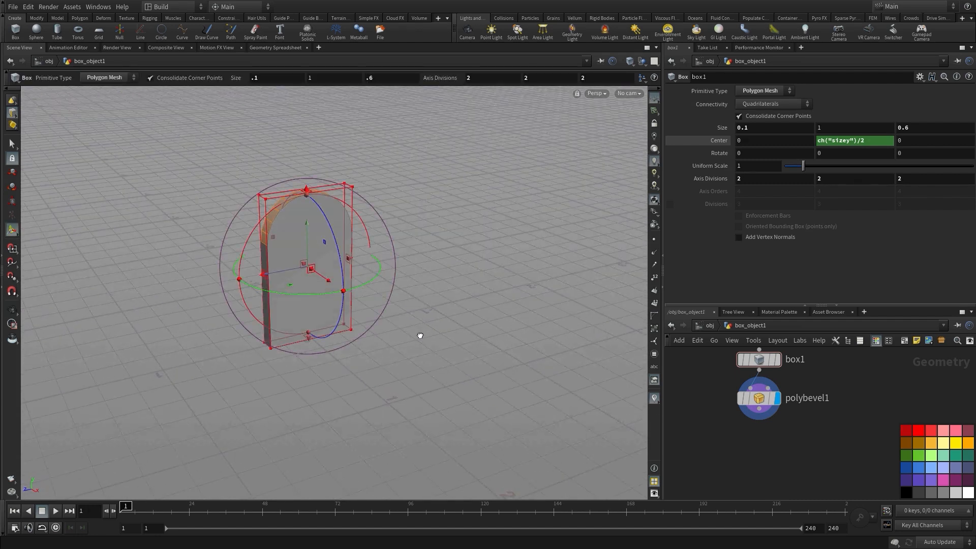
Create a new digital asset from the box1 and polybevel1 nodes with the operator name tombstone
{"action": "middle_click_drag", "start_coordinate": [799, 451], "coordinate": [809, 472]}
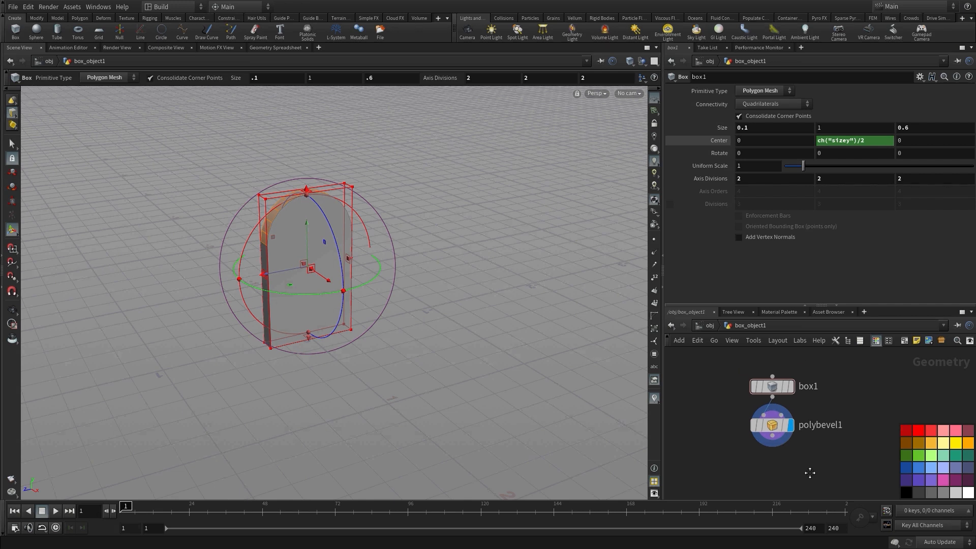
{"action": "key", "text": "s"}
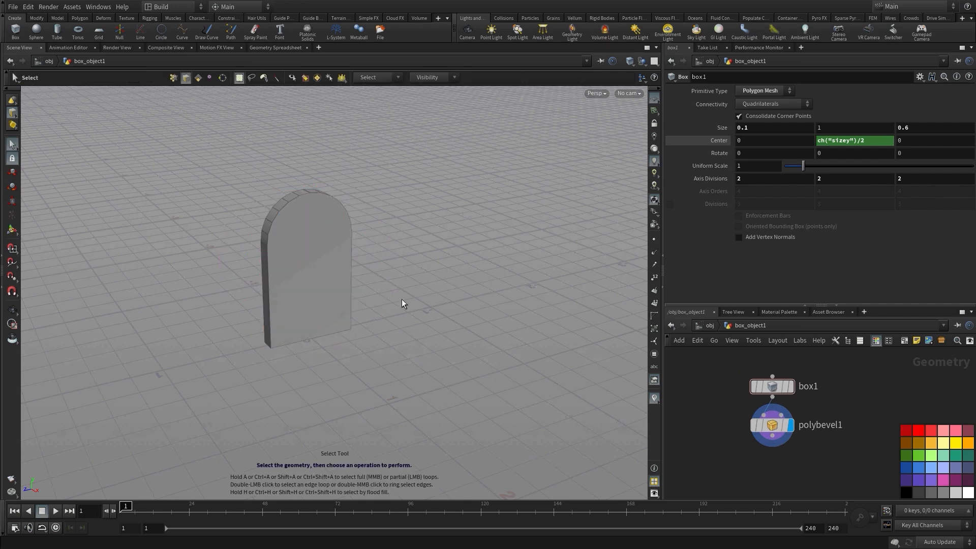
{"action": "left_click_drag", "start_coordinate": [721, 354], "coordinate": [841, 456]}
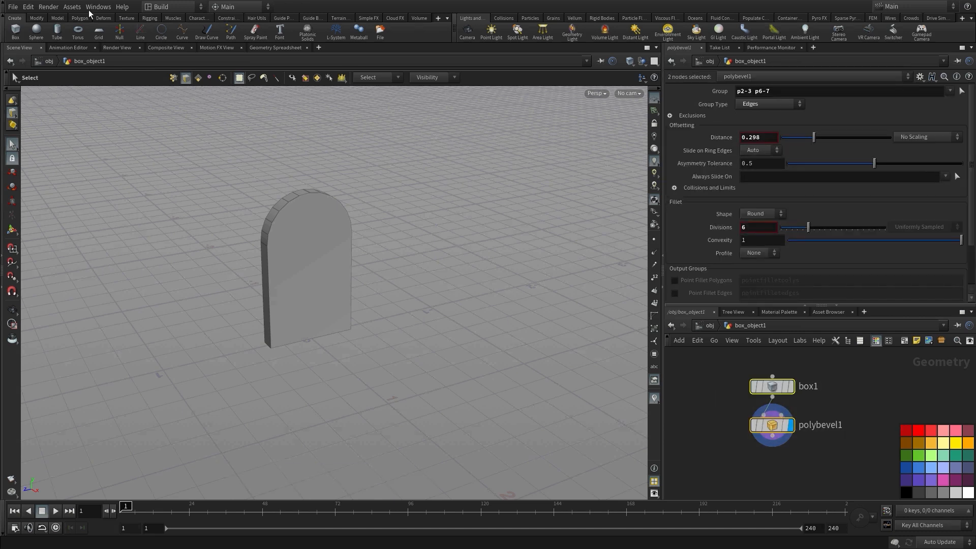
{"action": "left_click", "coordinate": [72, 7]}
{"action": "left_click", "coordinate": [74, 17]}
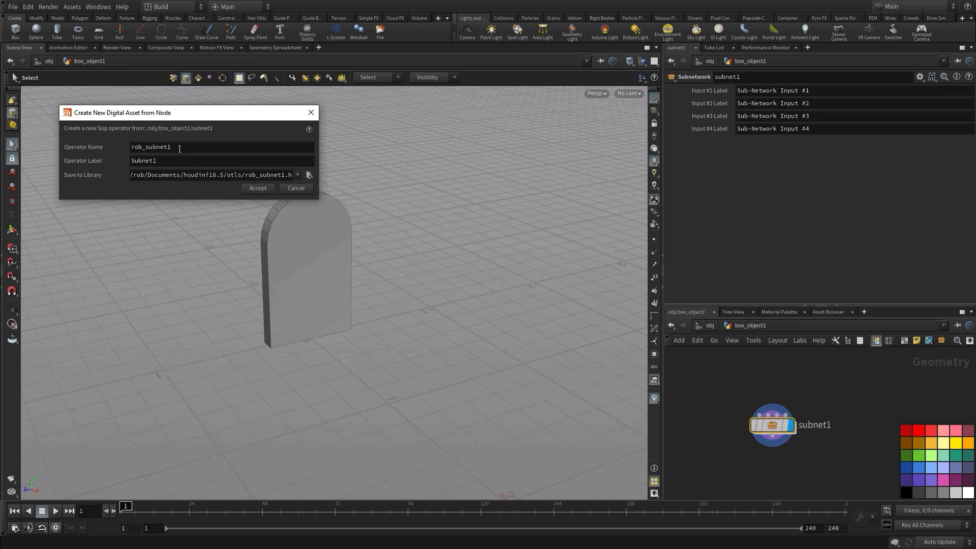
{"action": "left_click_drag", "start_coordinate": [179, 148], "coordinate": [116, 143]}
{"action": "type", "text": "tombsto"}
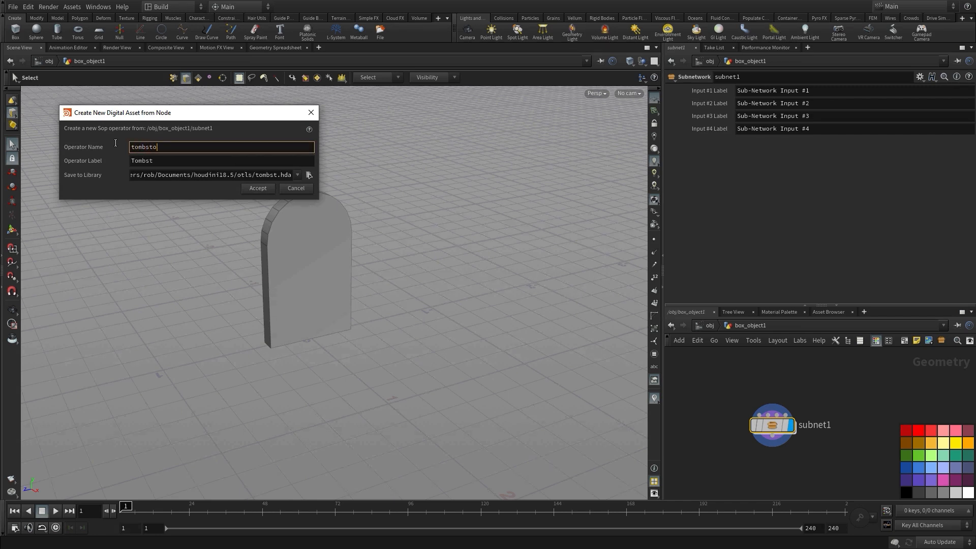
{"action": "type", "text": "ne"}
Save the asset library as $JOB/hda/tombstone.hda and accept the default operator type properties
{"action": "left_click", "coordinate": [308, 175]}
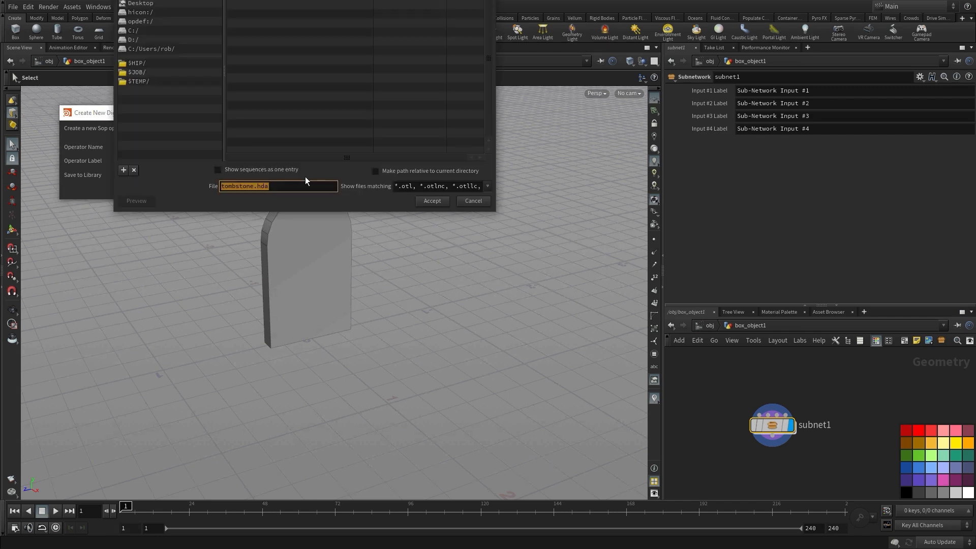
{"action": "left_click", "coordinate": [145, 65]}
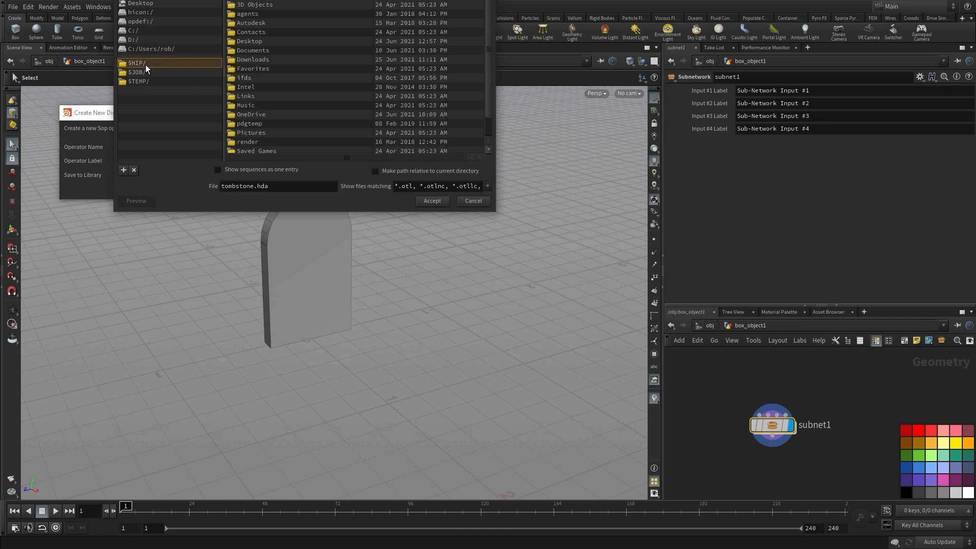
{"action": "left_click", "coordinate": [151, 72]}
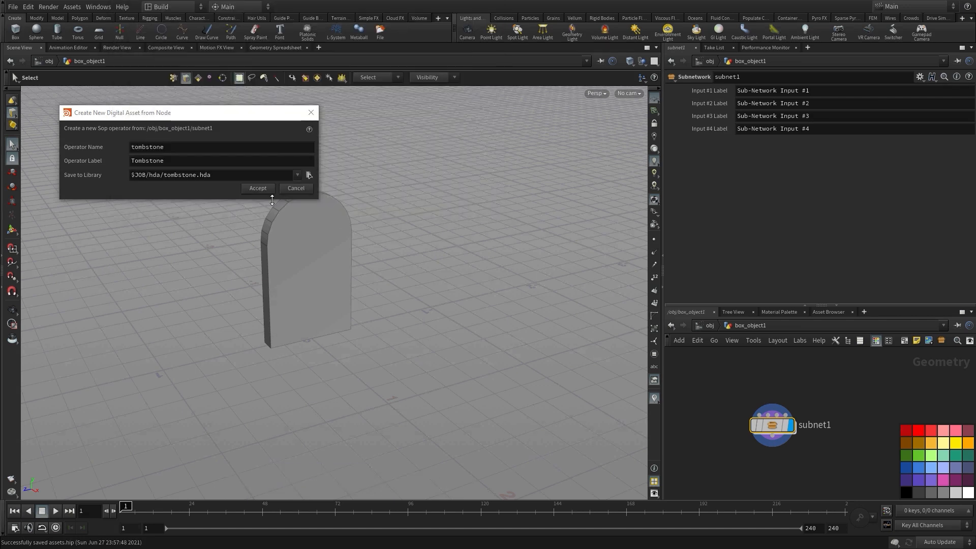
{"action": "left_click", "coordinate": [263, 189]}
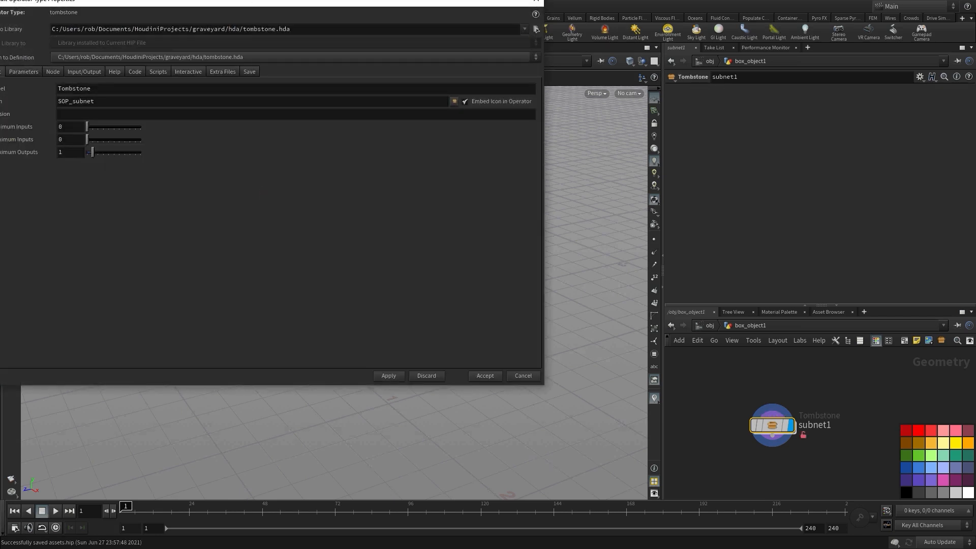
{"action": "left_click_drag", "start_coordinate": [201, 7], "coordinate": [272, 59]}
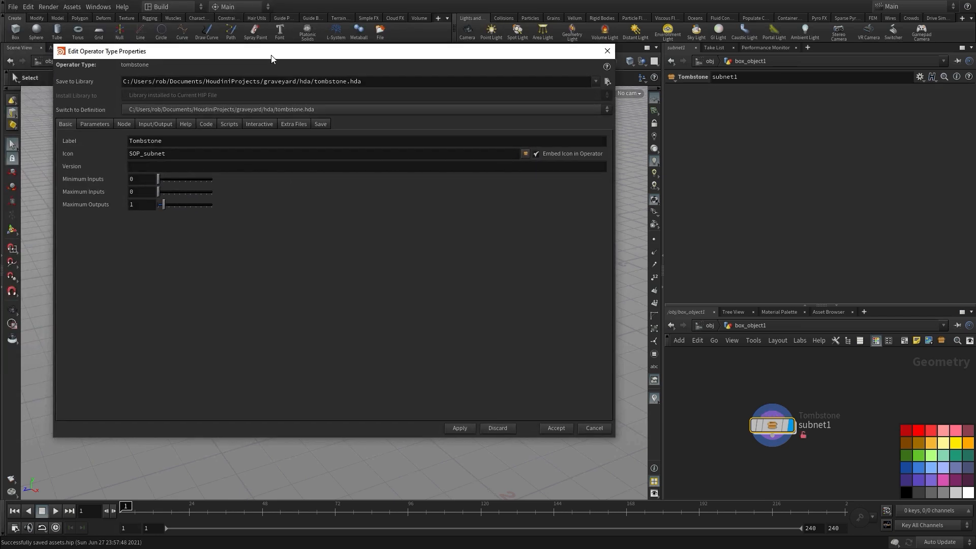
{"action": "left_click", "coordinate": [556, 427]}
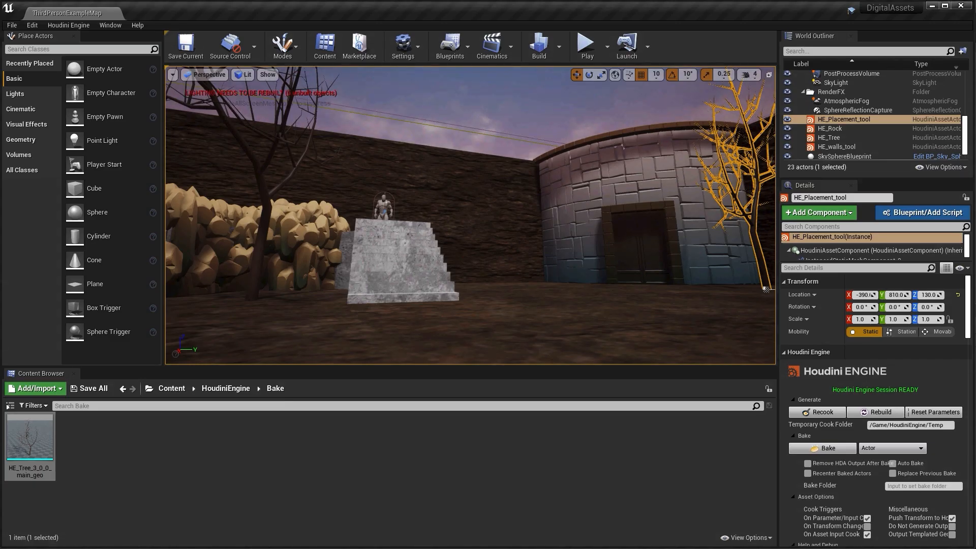
Switch to Unreal and import tombstone.hda from the graveyard project's hda folder into Content/HoudiniEngine
{"action": "left_click", "coordinate": [36, 388]}
{"action": "left_click", "coordinate": [131, 447]}
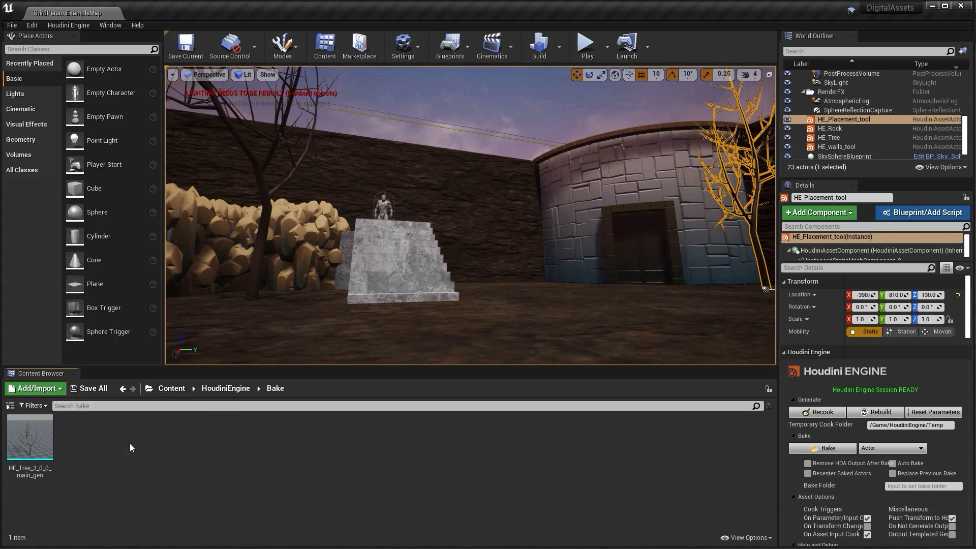
{"action": "left_click", "coordinate": [170, 389]}
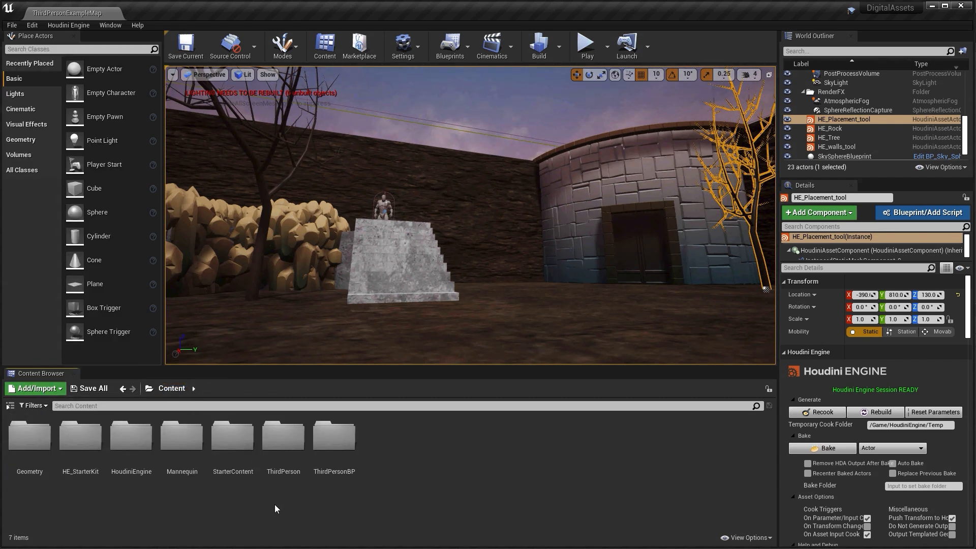
{"action": "double_click", "coordinate": [132, 447]}
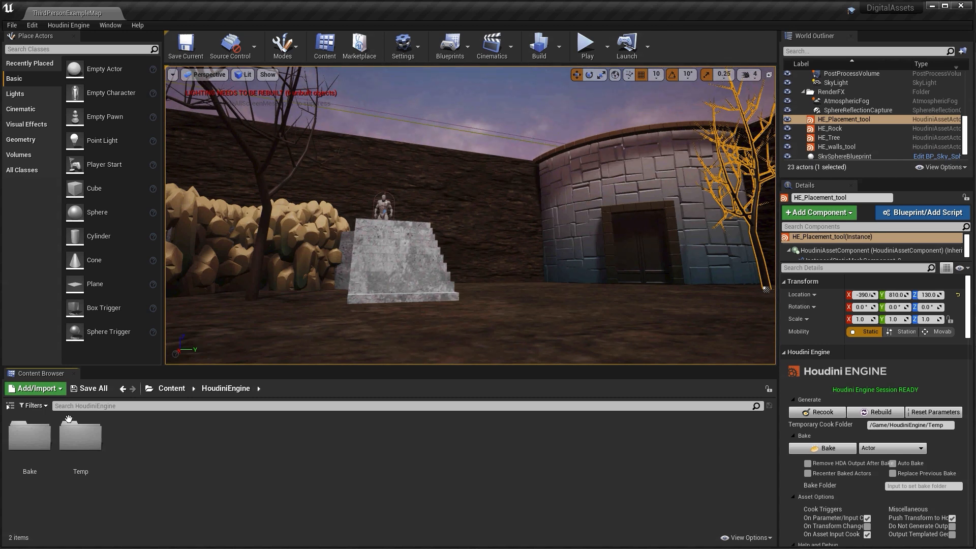
{"action": "left_click", "coordinate": [36, 388]}
{"action": "left_click", "coordinate": [66, 110]}
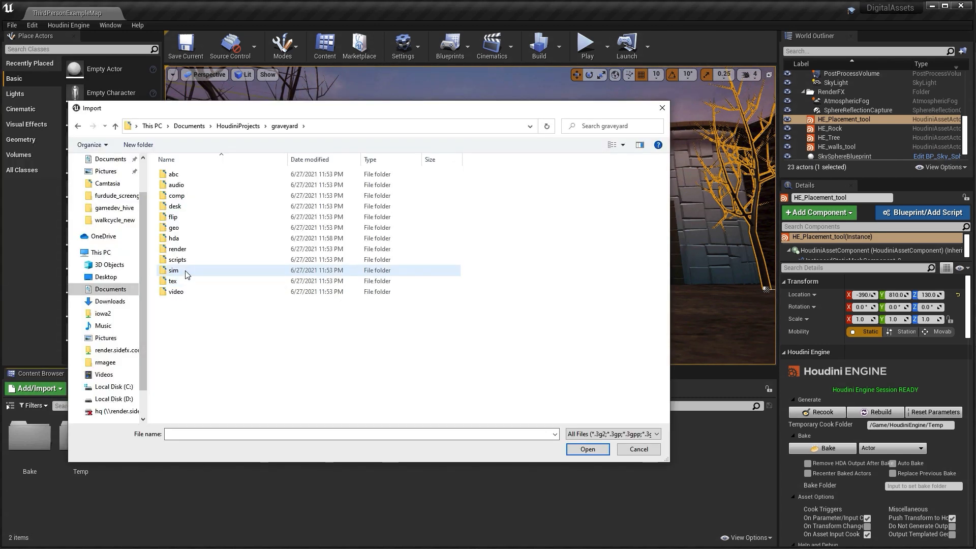
{"action": "double_click", "coordinate": [182, 242]}
{"action": "left_click", "coordinate": [183, 185]}
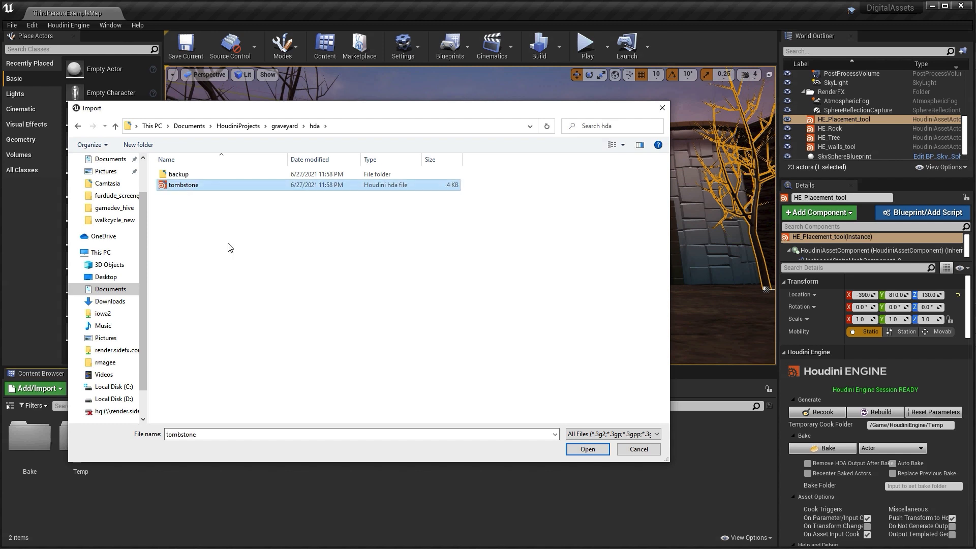
{"action": "left_click", "coordinate": [582, 451]}
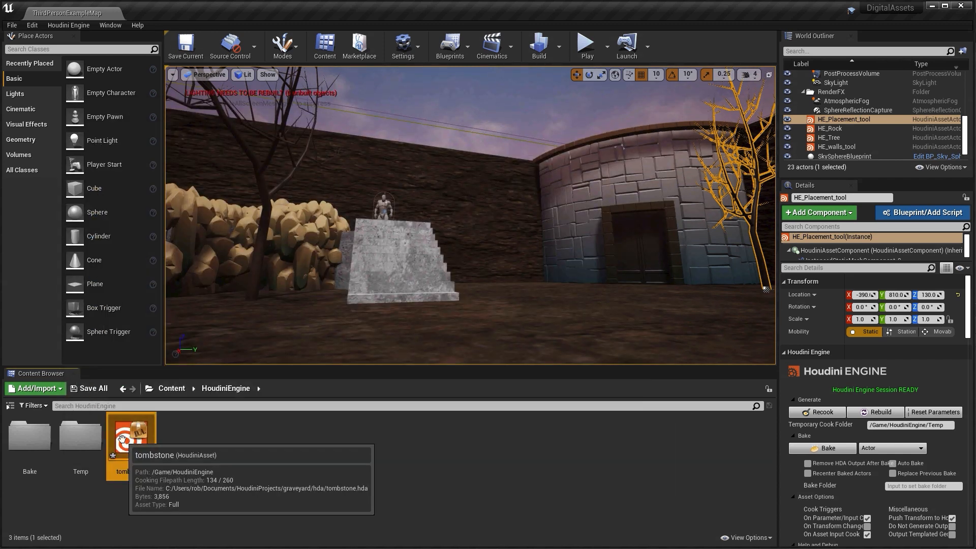
Place the tombstone asset on the arena floor between the stairs and the curved wall, at about X -280, Y -150, Z 130
{"action": "left_click_drag", "start_coordinate": [131, 438], "coordinate": [537, 312]}
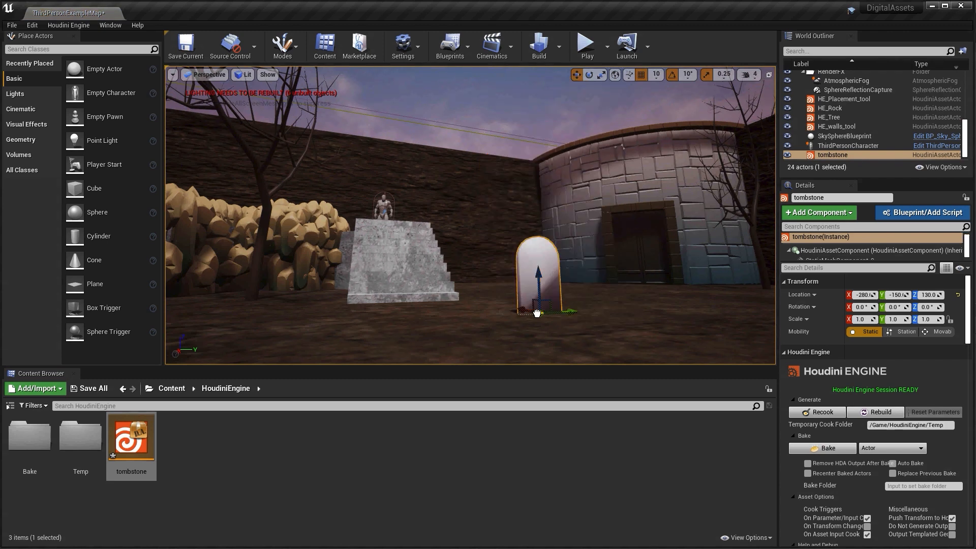
{"action": "left_click", "coordinate": [621, 269]}
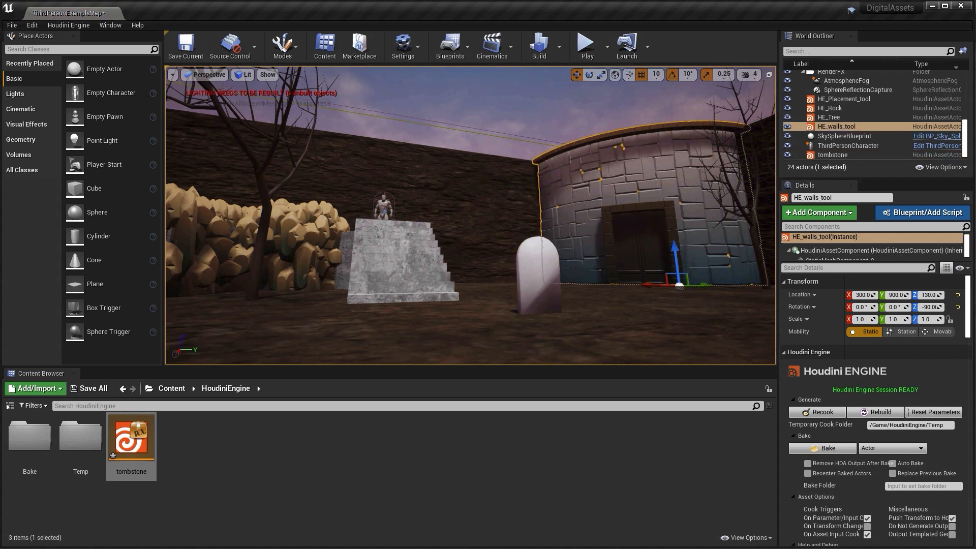
{"action": "left_click", "coordinate": [589, 304]}
{"action": "right_click_drag", "start_coordinate": [588, 308], "coordinate": [568, 330]}
{"action": "right_click_drag", "start_coordinate": [490, 283], "coordinate": [485, 280]}
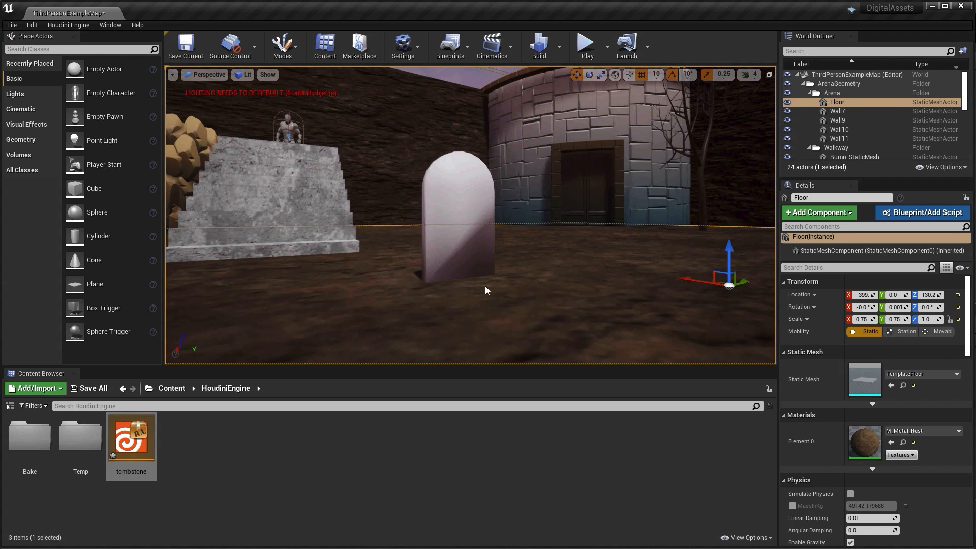
Look through the placed tombstone's Houdini Engine, output, asset and mesh generation settings
{"action": "left_click", "coordinate": [430, 190]}
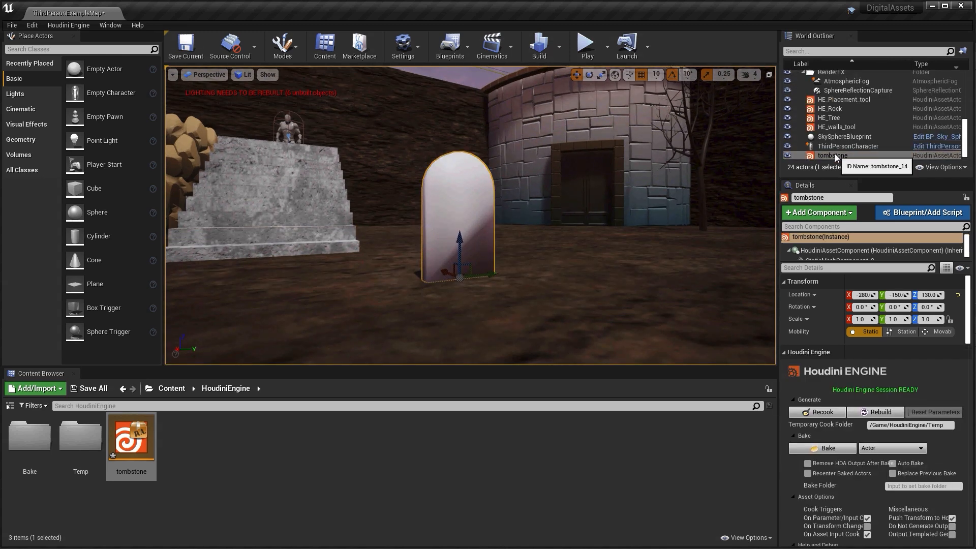
{"action": "scroll", "coordinate": [900, 404], "scroll_direction": "down", "scroll_amount": 3}
{"action": "scroll", "coordinate": [897, 392], "scroll_direction": "down", "scroll_amount": 3}
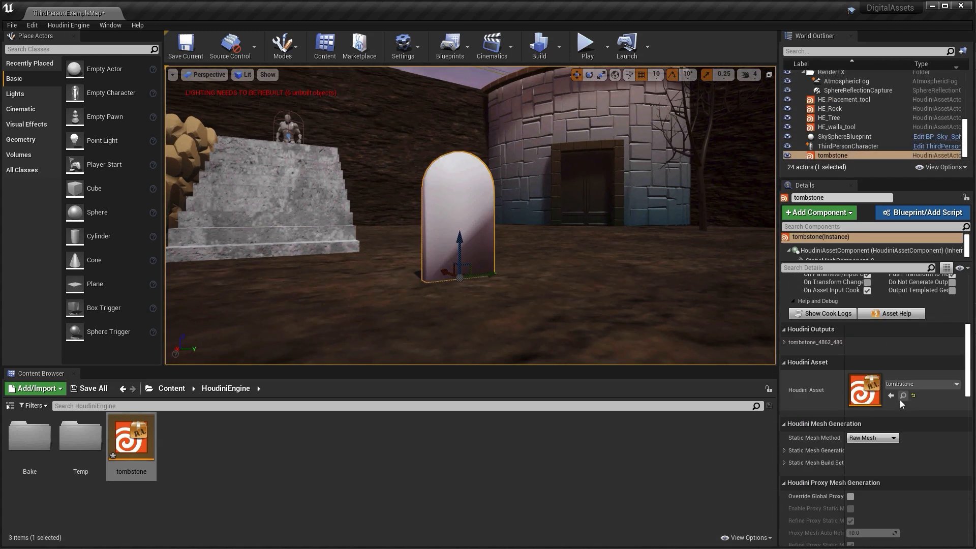
{"action": "scroll", "coordinate": [874, 365], "scroll_direction": "up", "scroll_amount": 5}
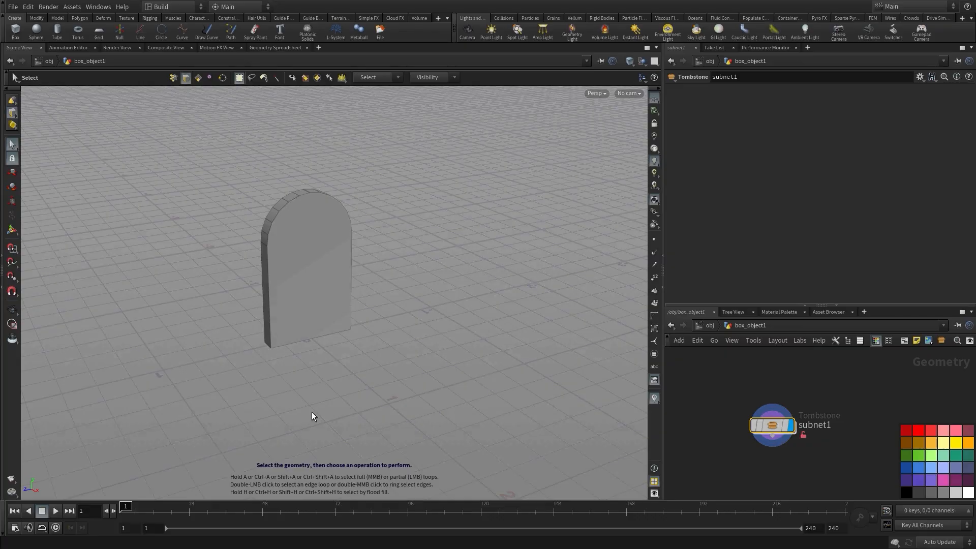
Back in Houdini, edit the tombstone asset's type properties and expose box1's Size as an asset parameter
{"action": "left_click", "coordinate": [72, 6]}
{"action": "left_click", "coordinate": [214, 63]}
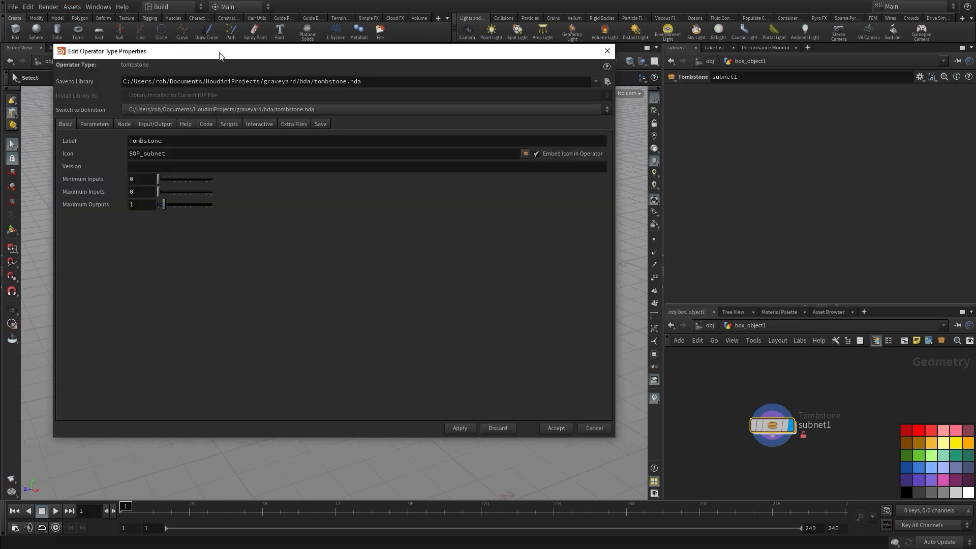
{"action": "left_click_drag", "start_coordinate": [218, 54], "coordinate": [218, 76]}
{"action": "left_click", "coordinate": [96, 145]}
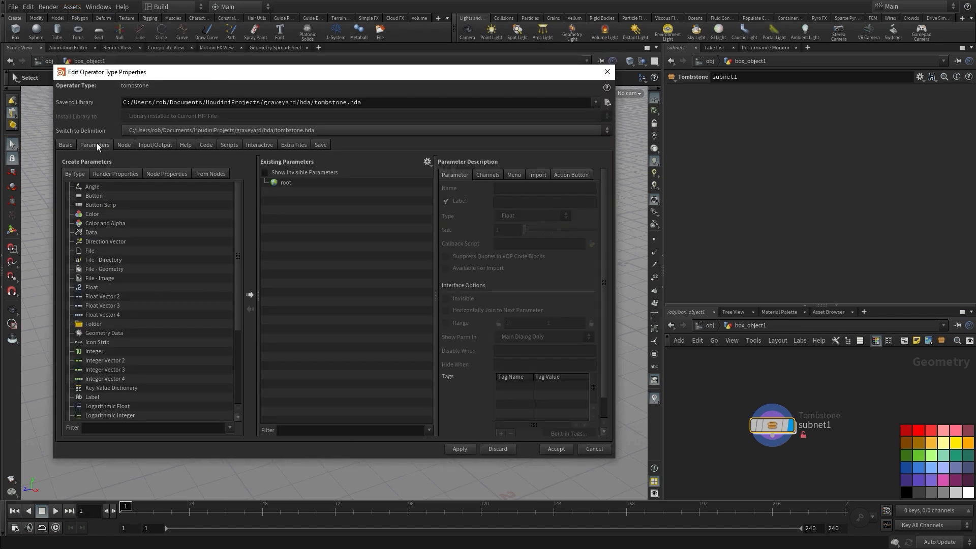
{"action": "double_click", "coordinate": [773, 427]}
{"action": "left_click", "coordinate": [820, 401]}
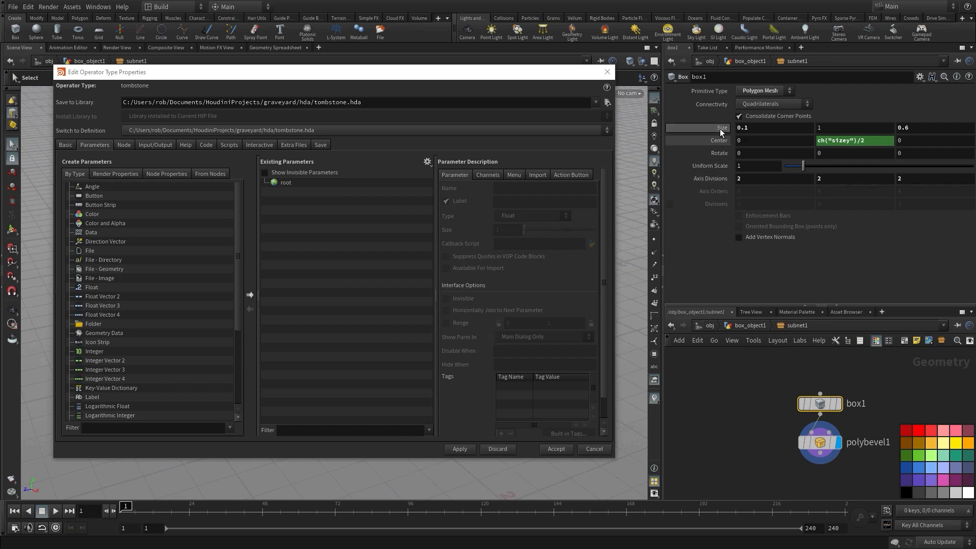
{"action": "left_click_drag", "start_coordinate": [719, 129], "coordinate": [285, 188]}
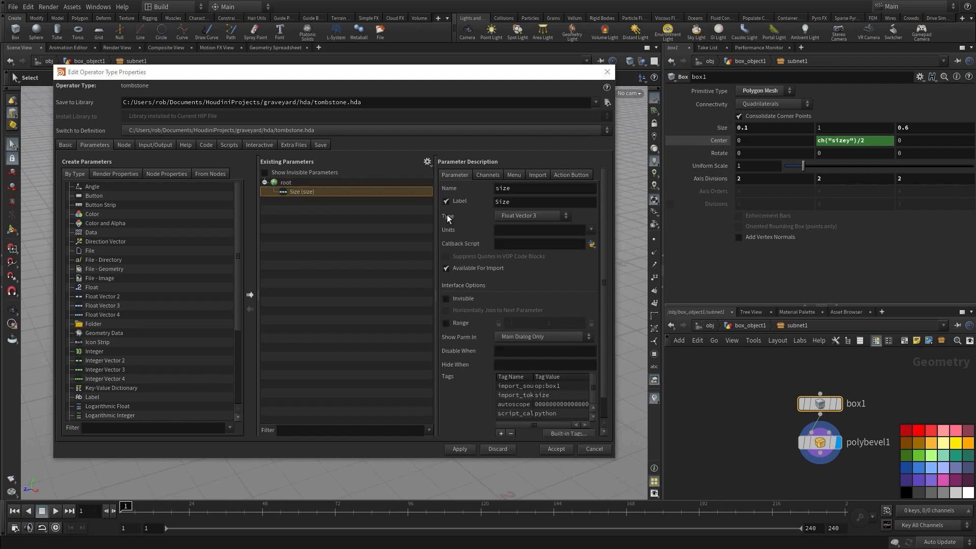
Expose polybevel1's Distance as a tombstone asset parameter and label it Corner Bevel
{"action": "left_click", "coordinate": [819, 442]}
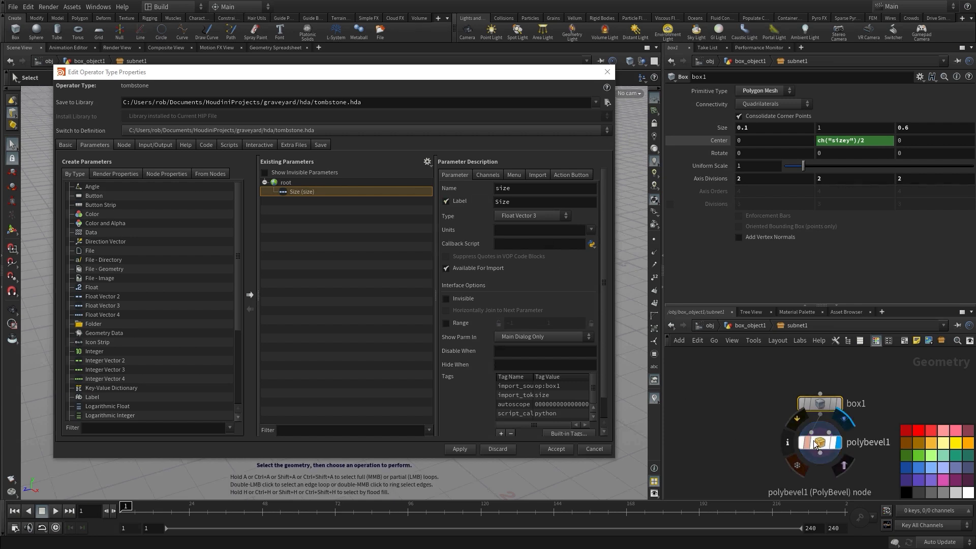
{"action": "left_click_drag", "start_coordinate": [716, 138], "coordinate": [290, 186]}
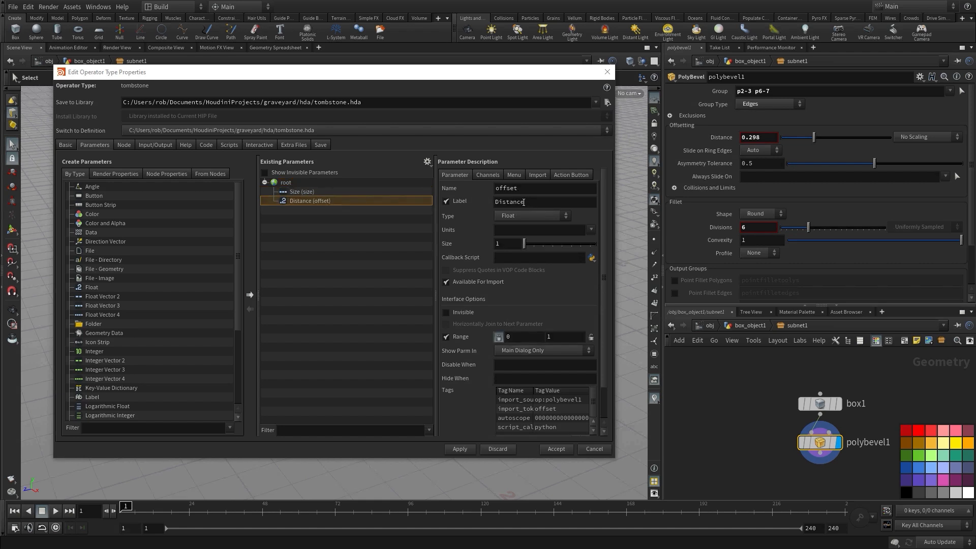
{"action": "left_click_drag", "start_coordinate": [524, 202], "coordinate": [471, 196]}
{"action": "type", "text": "Cornd"}
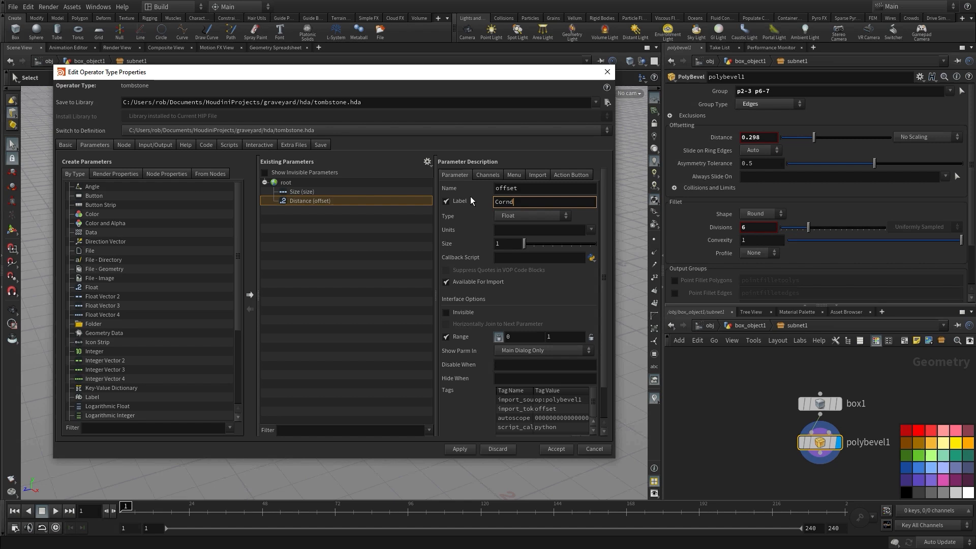
{"action": "key", "text": "BackSpace"}
{"action": "type", "text": "er Bevel"}
{"action": "key", "text": "Return"}
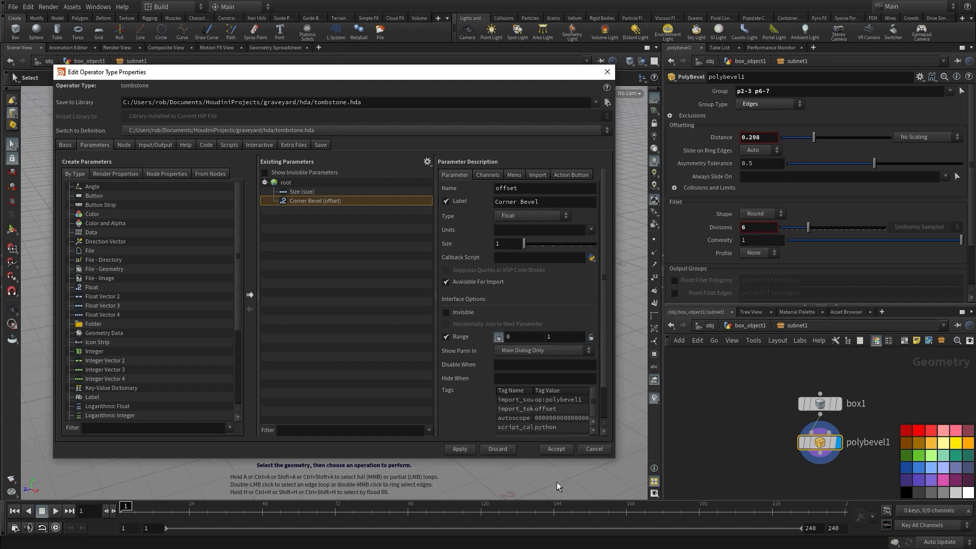
Accept the type property changes, check the tombstone's parameters at the box_object1 level, and go back inside subnet1
{"action": "left_click", "coordinate": [556, 449]}
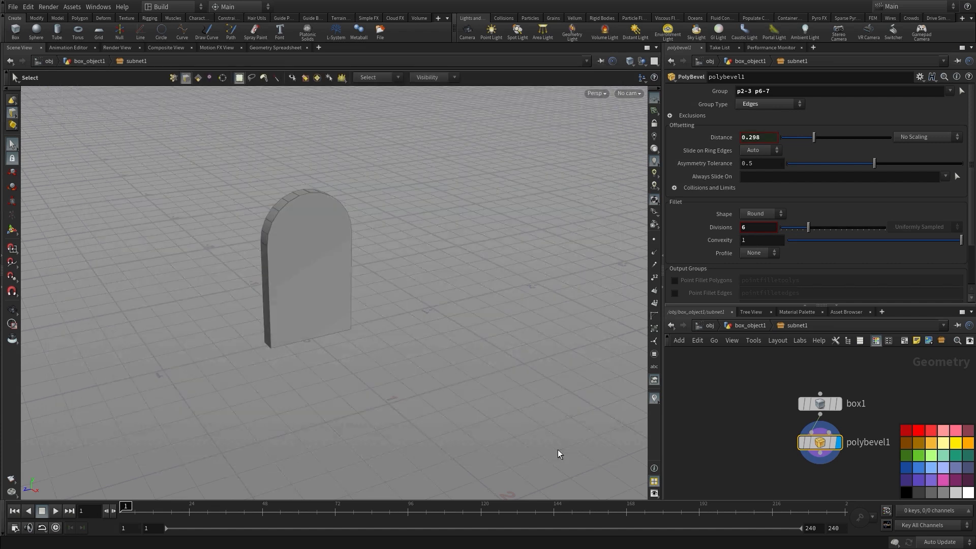
{"action": "left_click", "coordinate": [742, 325]}
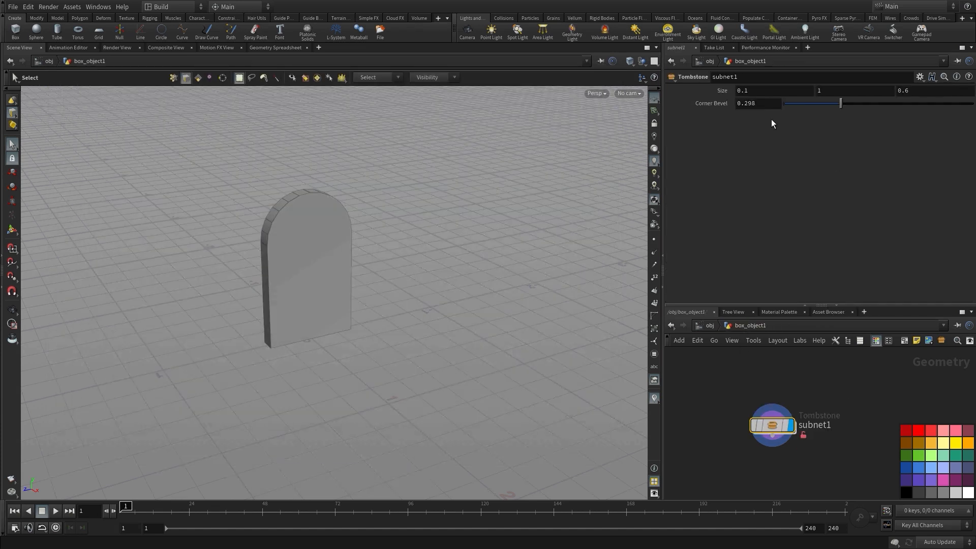
{"action": "double_click", "coordinate": [770, 426]}
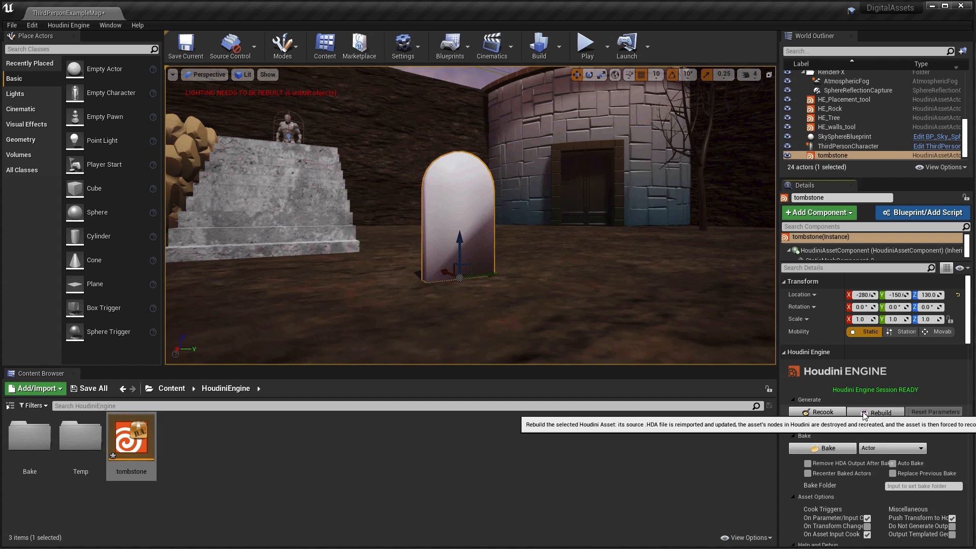
Switch to Unreal and rebuild the selected tombstone from its updated asset, bringing up its Houdini parameters
{"action": "left_click", "coordinate": [864, 413]}
{"action": "scroll", "coordinate": [869, 409], "scroll_direction": "down", "scroll_amount": 4}
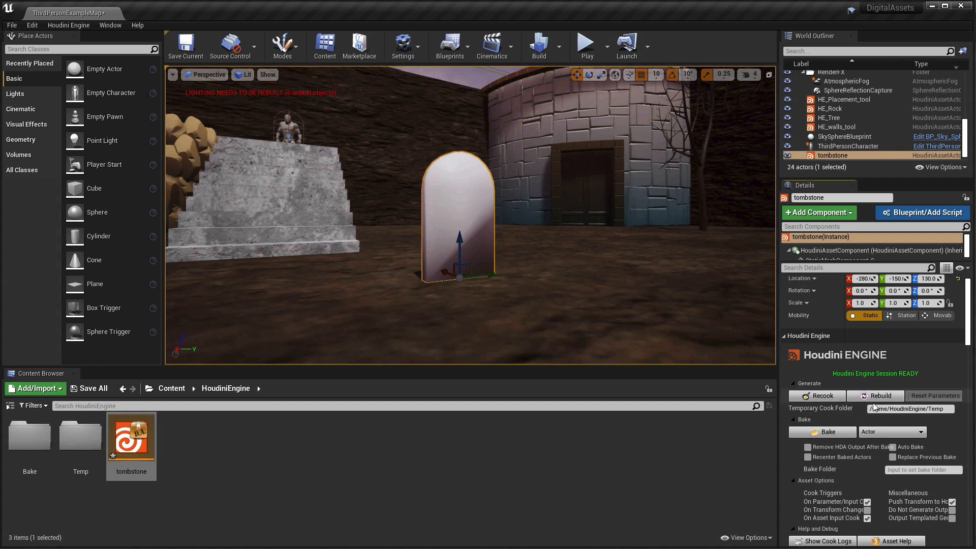
{"action": "scroll", "coordinate": [873, 408], "scroll_direction": "down", "scroll_amount": 1}
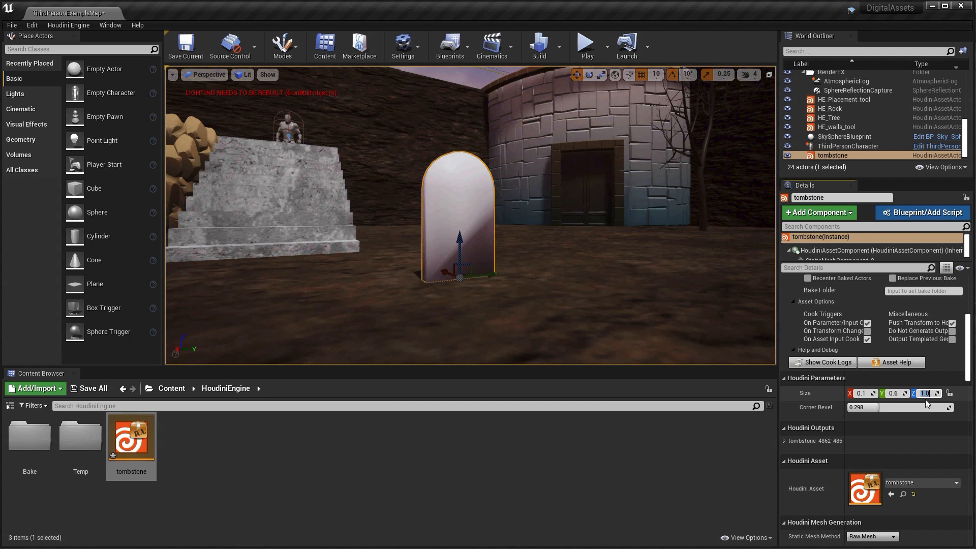
Try the tombstone's Size Z at 1.2 and Corner Bevel at about 0.56, and reset the Size to its default
{"action": "key", "text": "Return"}
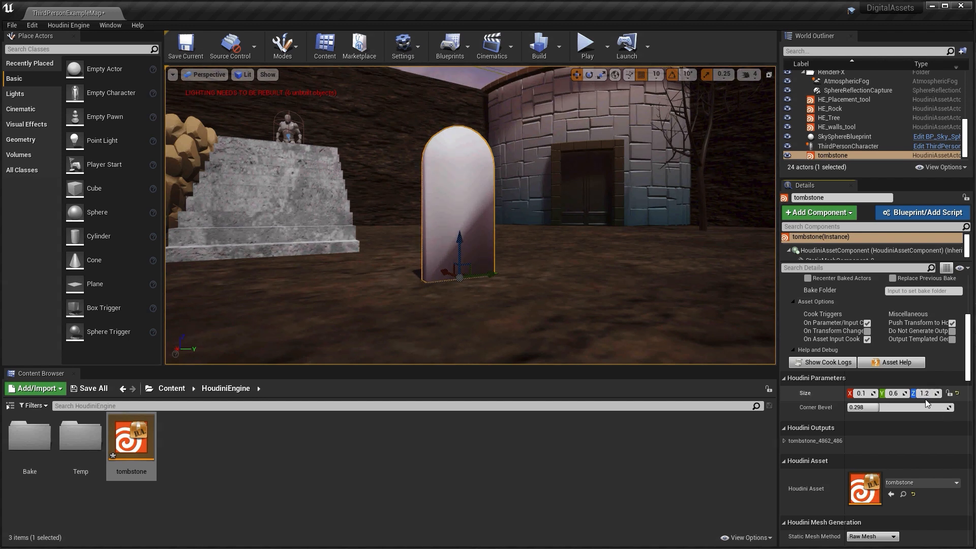
{"action": "left_click_drag", "start_coordinate": [878, 407], "coordinate": [906, 406]}
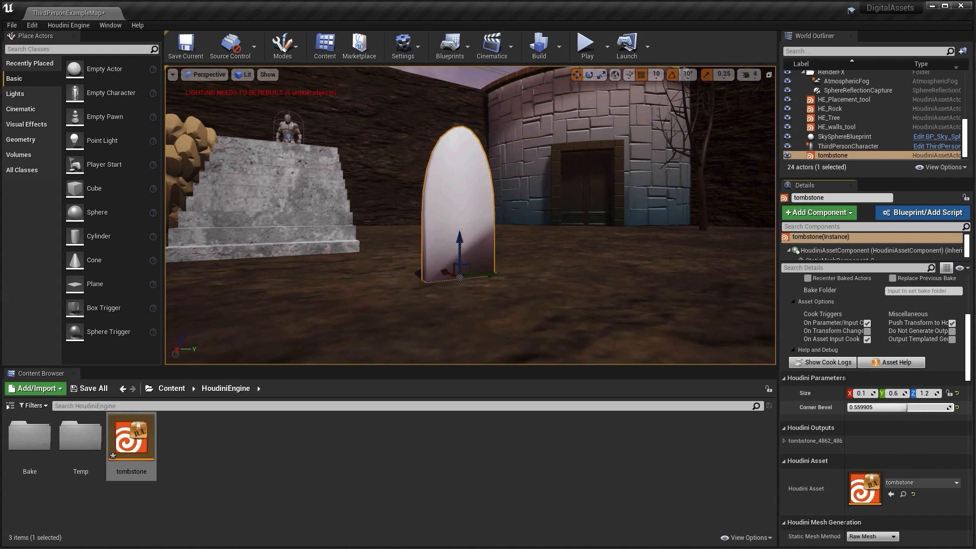
{"action": "left_click", "coordinate": [957, 393]}
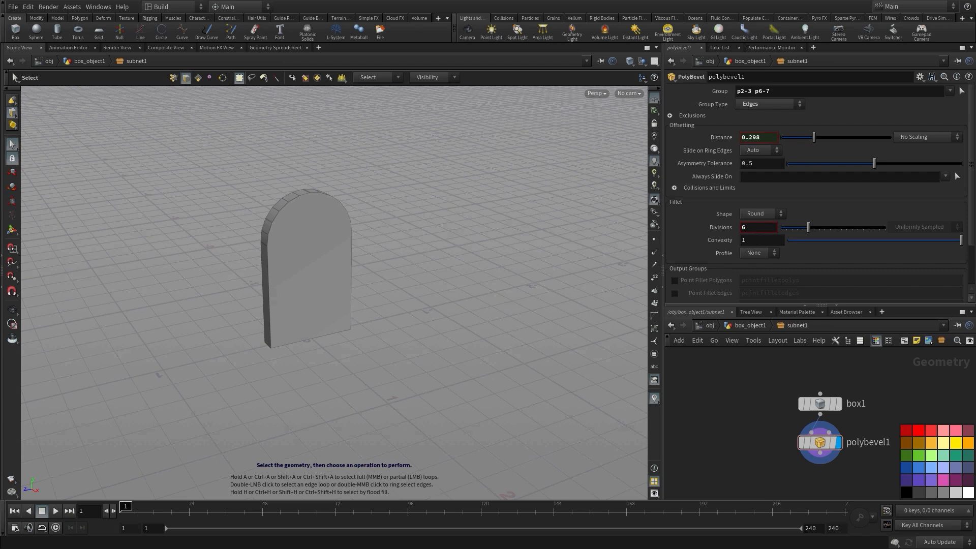
Back in Houdini, add a Fuse node below polybevel1 and wire polybevel1's output into its first input
{"action": "middle_click_drag", "start_coordinate": [732, 438], "coordinate": [683, 385]}
{"action": "key", "text": "Tab"}
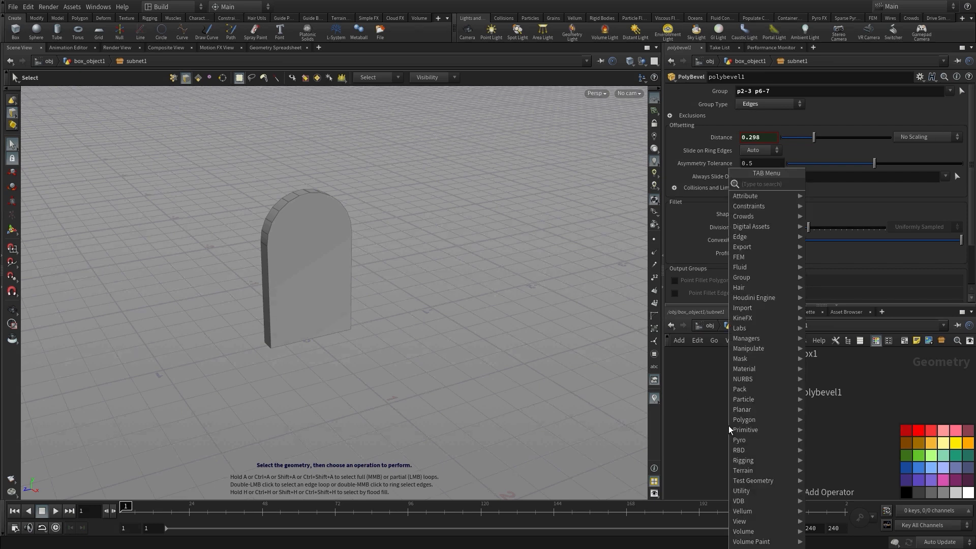
{"action": "type", "text": "box"}
{"action": "key", "text": "Return"}
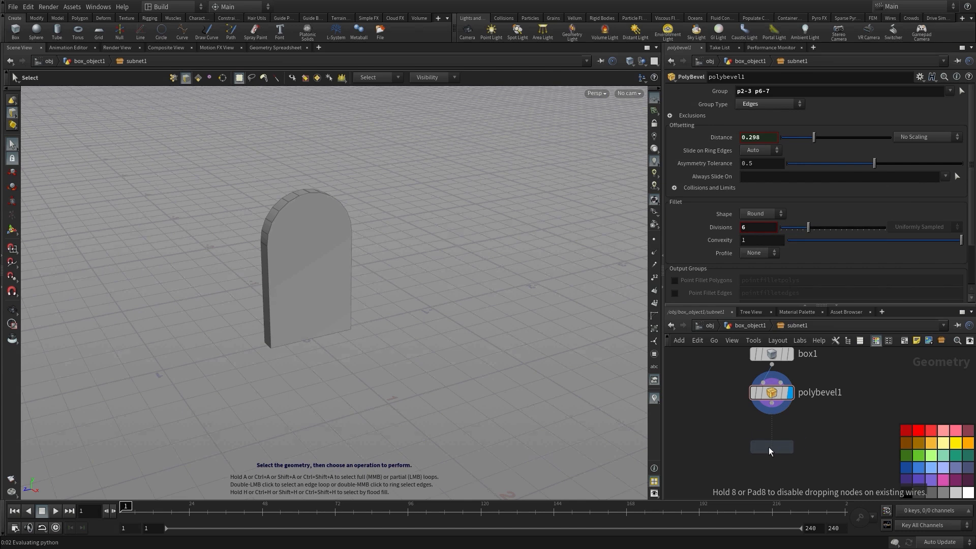
{"action": "left_click", "coordinate": [769, 446]}
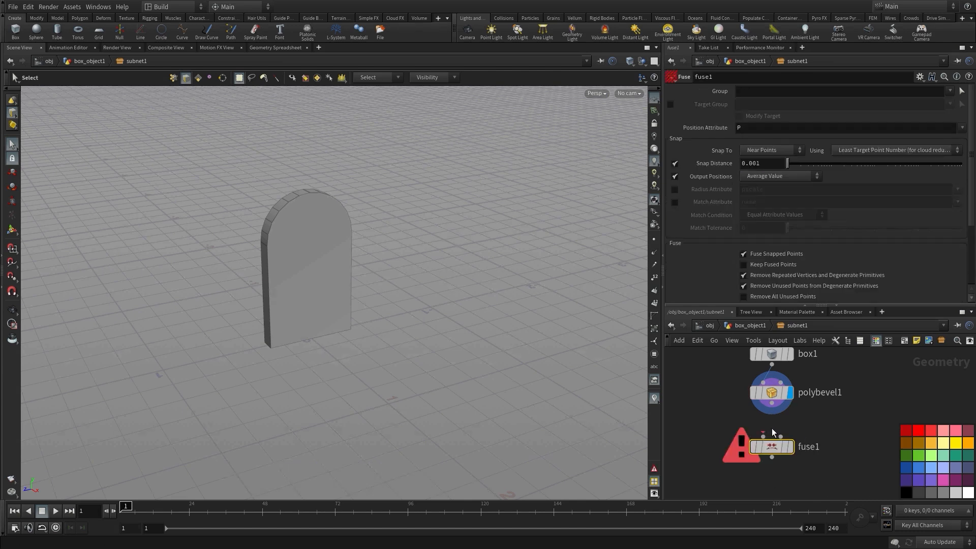
{"action": "key", "text": "c"}
{"action": "left_click", "coordinate": [771, 403]}
{"action": "left_click", "coordinate": [763, 437]}
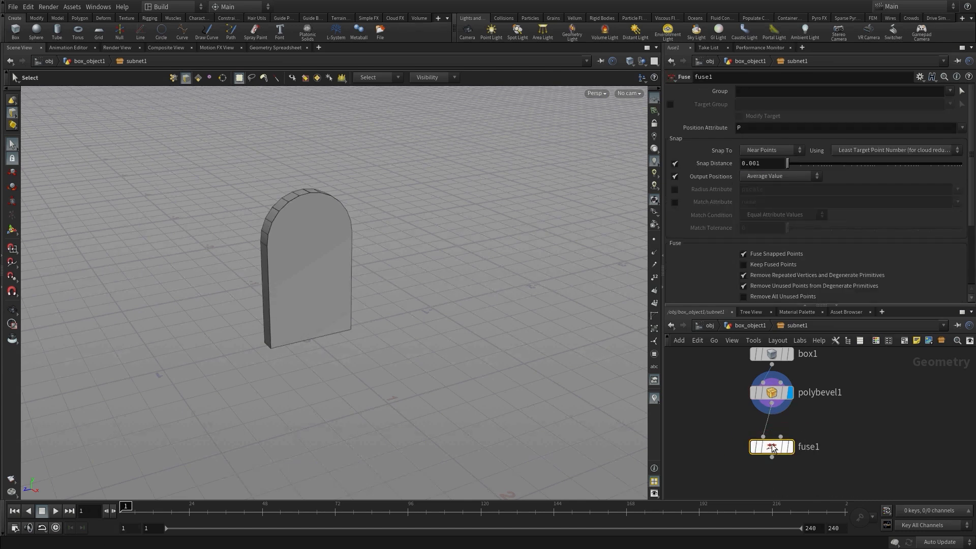
Add a Group Create node below fuse1, connected to its output and set as the displayed node
{"action": "middle_click_drag", "start_coordinate": [846, 427], "coordinate": [834, 371]}
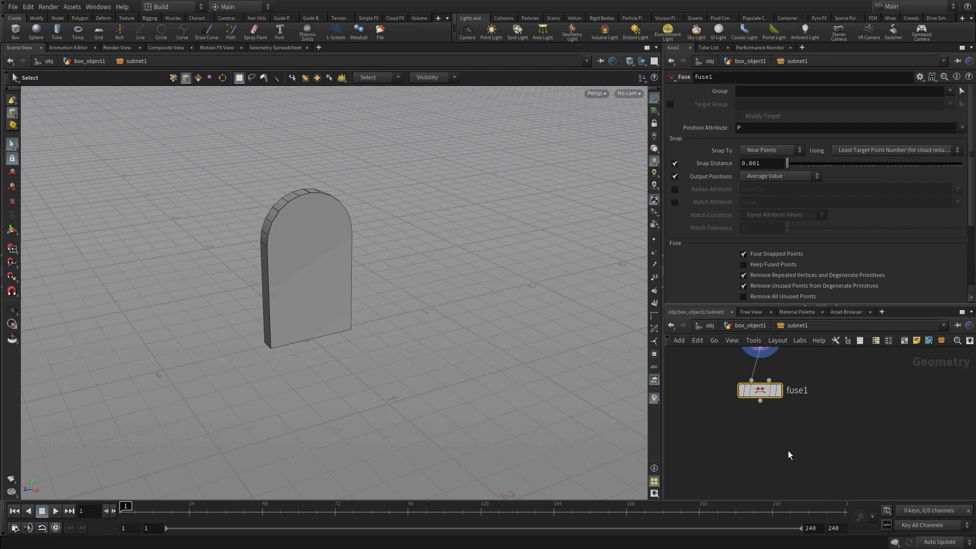
{"action": "key", "text": "Tab"}
{"action": "type", "text": "group"}
{"action": "key", "text": "Return"}
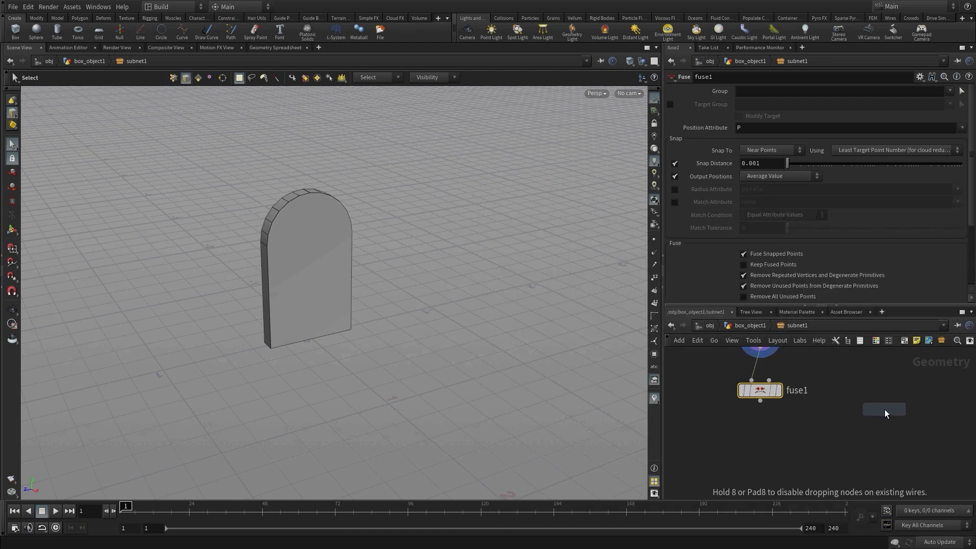
{"action": "left_click", "coordinate": [758, 443]}
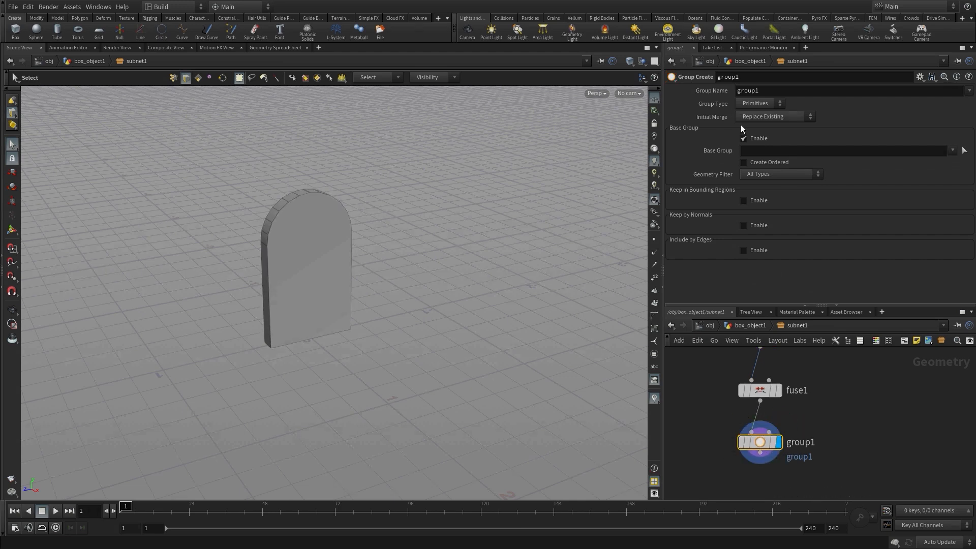
In group1, disable Base Group, enable Keep by Normals, and set the Direction to -1, 0, 0
{"action": "left_click", "coordinate": [748, 139]}
{"action": "left_click", "coordinate": [755, 188]}
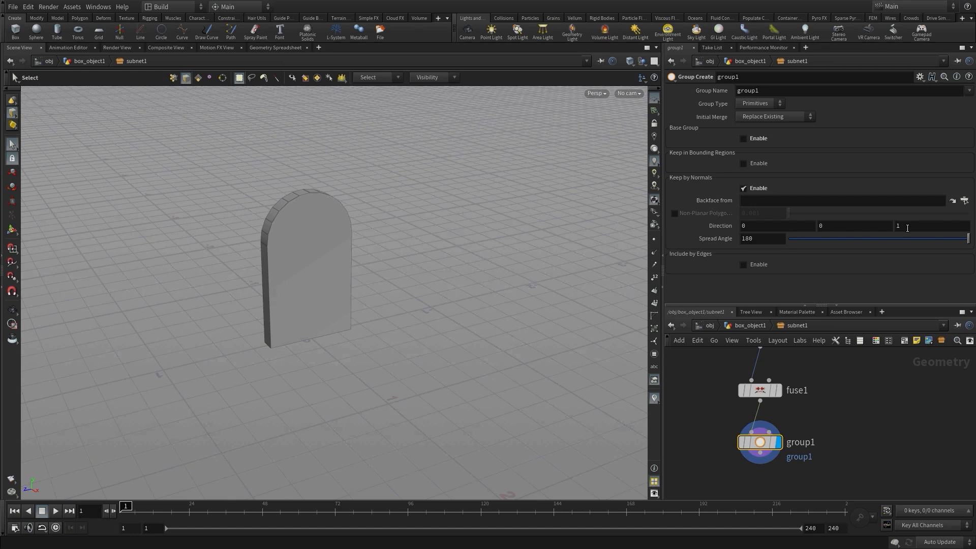
{"action": "left_click_drag", "start_coordinate": [754, 226], "coordinate": [712, 209]}
{"action": "type", "text": "-1"}
{"action": "key", "text": "Tab"}
{"action": "type", "text": "0"}
{"action": "key", "text": "Tab"}
{"action": "left_click", "coordinate": [713, 294]}
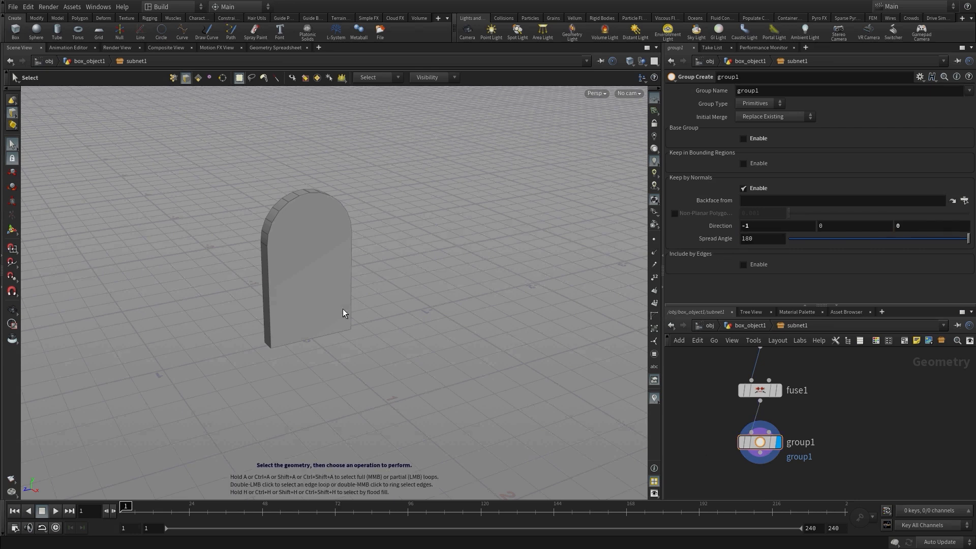
Orient the view to the tombstone's front, show group1's handles, and reduce the Spread Angle to 0
{"action": "left_click_drag", "start_coordinate": [312, 291], "coordinate": [527, 301]}
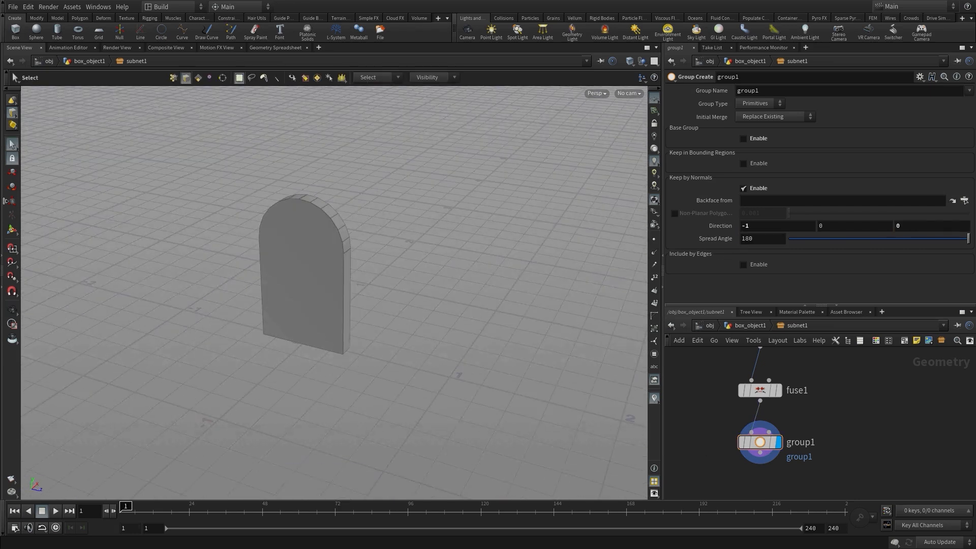
{"action": "left_click", "coordinate": [12, 230]}
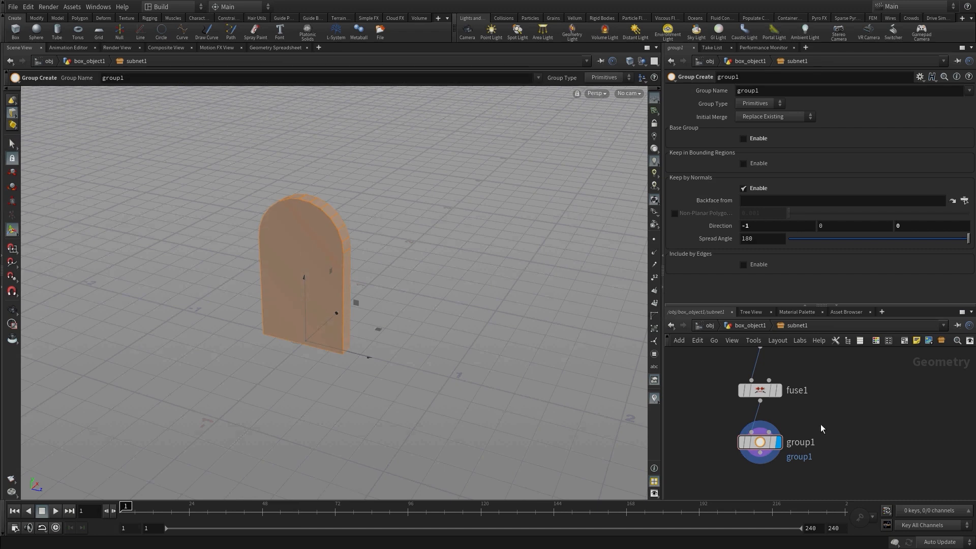
{"action": "left_click_drag", "start_coordinate": [795, 242], "coordinate": [786, 241]}
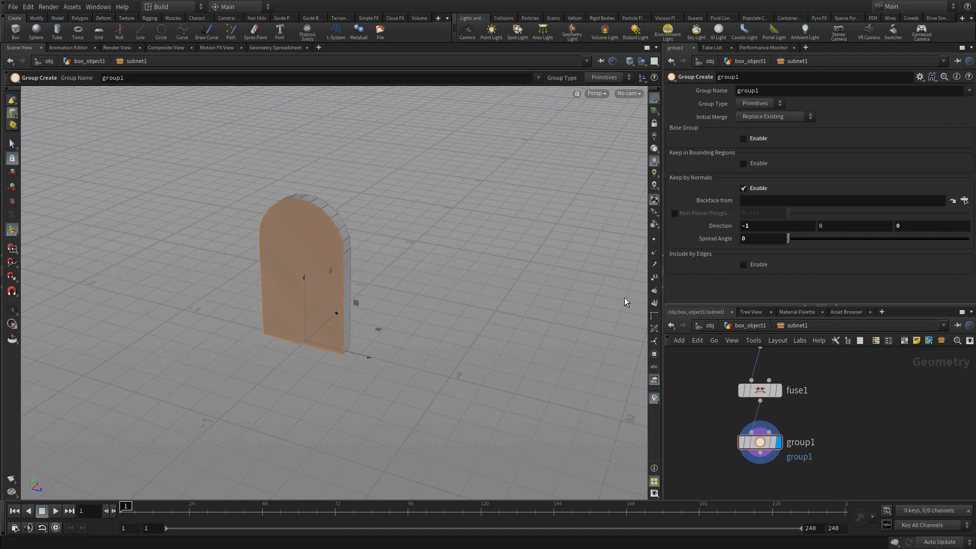
{"action": "key", "text": "Escape"}
{"action": "mouse_move", "coordinate": [462, 274]}
{"action": "left_mouse_down"}
{"action": "mouse_move", "coordinate": [383, 252]}
{"action": "mouse_move", "coordinate": [459, 266]}
{"action": "mouse_move", "coordinate": [420, 296]}
{"action": "mouse_move", "coordinate": [453, 283]}
{"action": "left_mouse_up"}
{"action": "key", "text": "Return"}
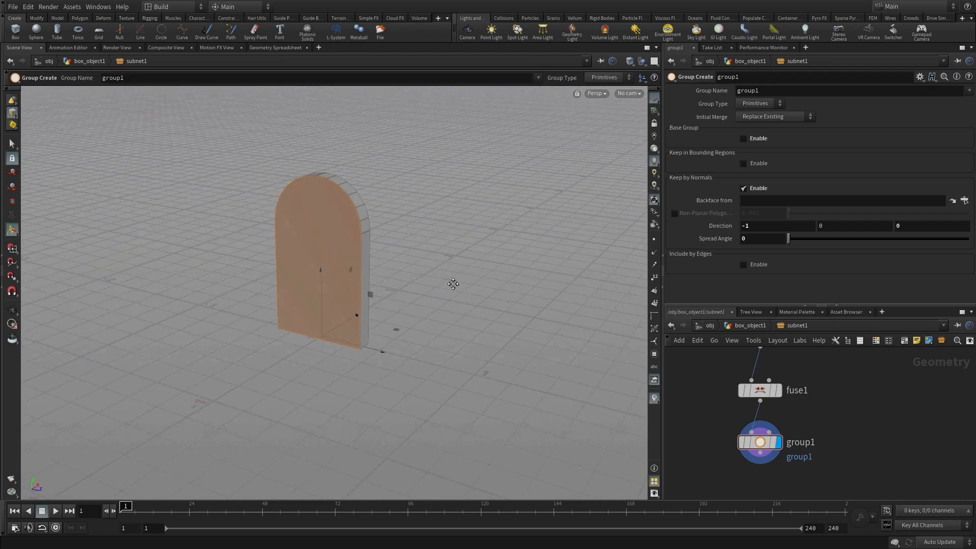
Rename the group produced by the group1 node as front
{"action": "double_click", "coordinate": [759, 91]}
{"action": "type", "text": "front"}
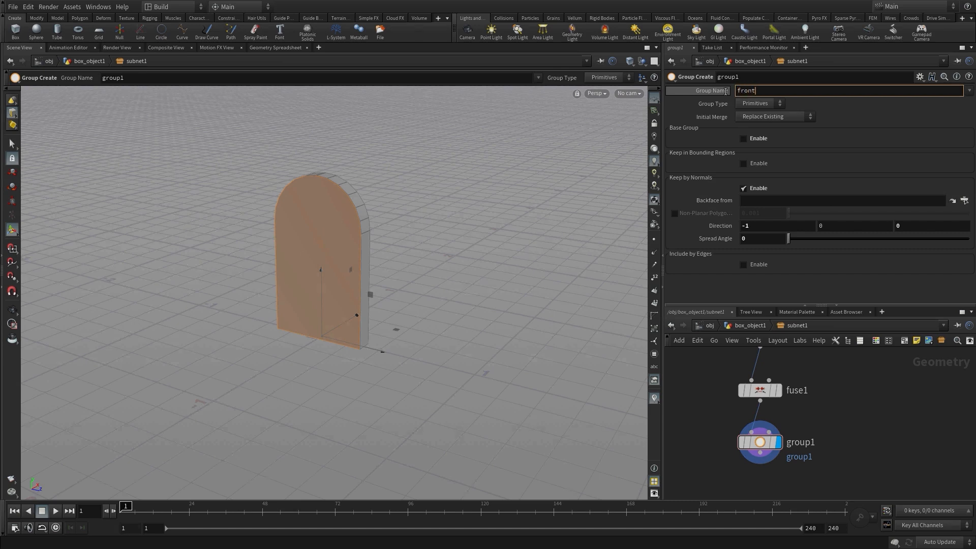
{"action": "key", "text": "Return"}
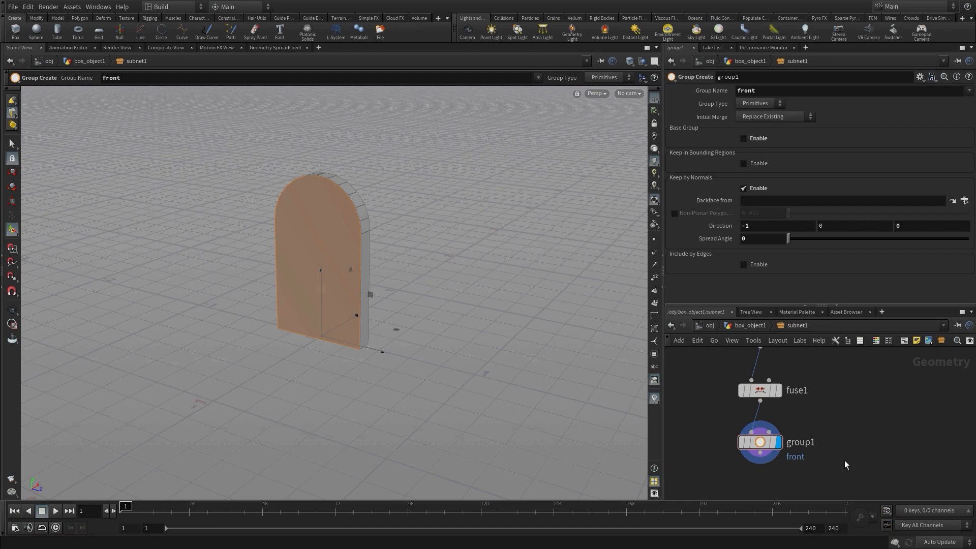
Add a PolyExtrude node below group1, wire group1's output into it, and display it
{"action": "middle_click_drag", "start_coordinate": [844, 461], "coordinate": [831, 391]}
{"action": "key", "text": "Tab"}
{"action": "type", "text": "polyex"}
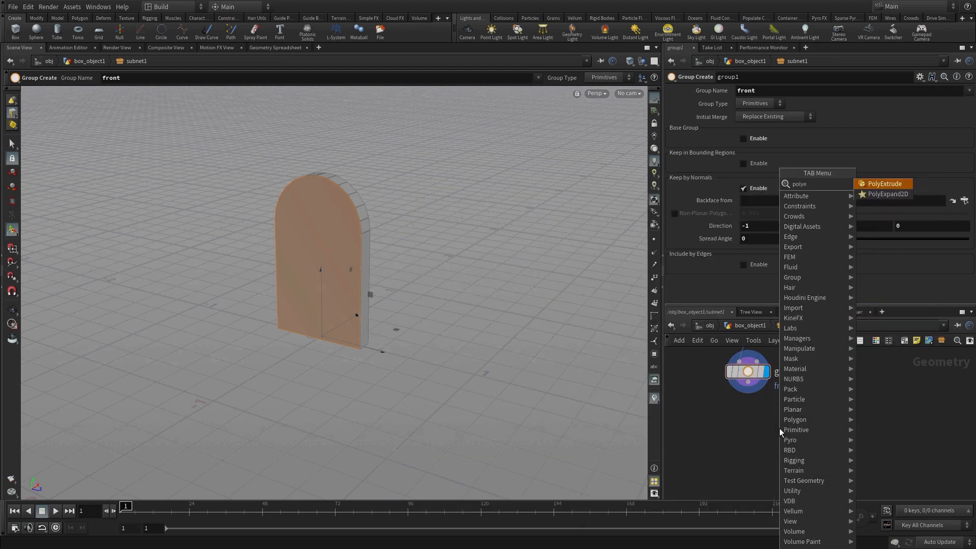
{"action": "key", "text": "Return"}
{"action": "left_click", "coordinate": [757, 431]}
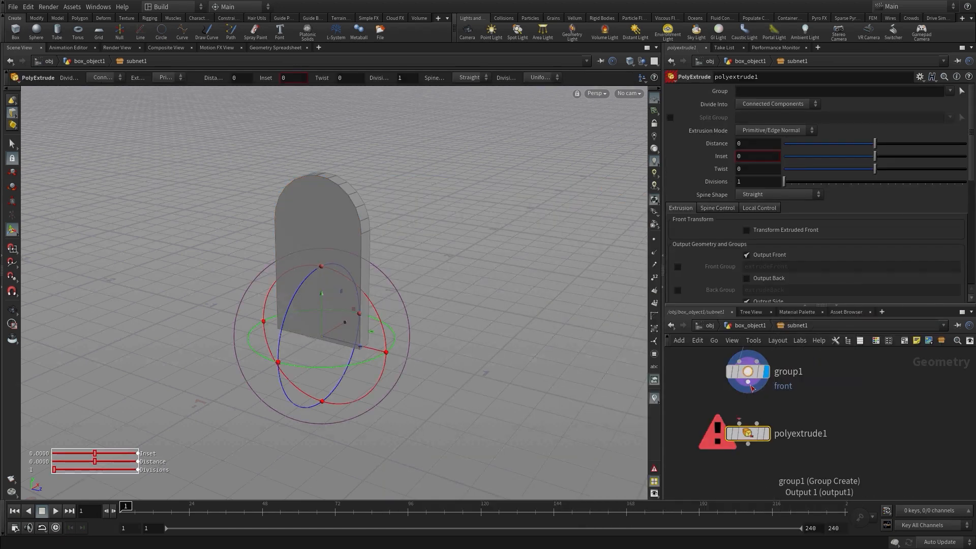
{"action": "left_click", "coordinate": [747, 392]}
{"action": "left_click", "coordinate": [767, 436]}
{"action": "left_click", "coordinate": [767, 437]}
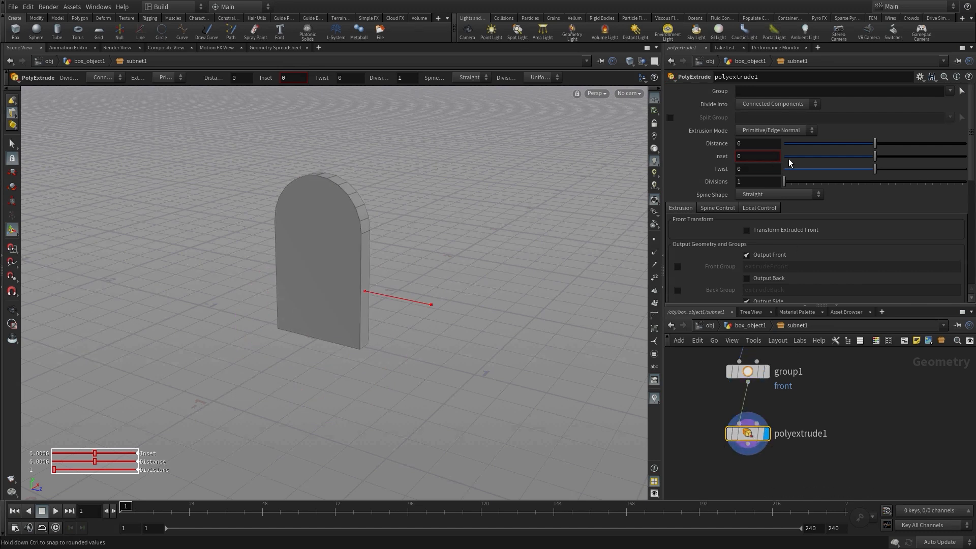
Limit polyextrude1 to the front group and set its Inset to 0.06
{"action": "left_click", "coordinate": [949, 91]}
{"action": "left_click", "coordinate": [955, 103]}
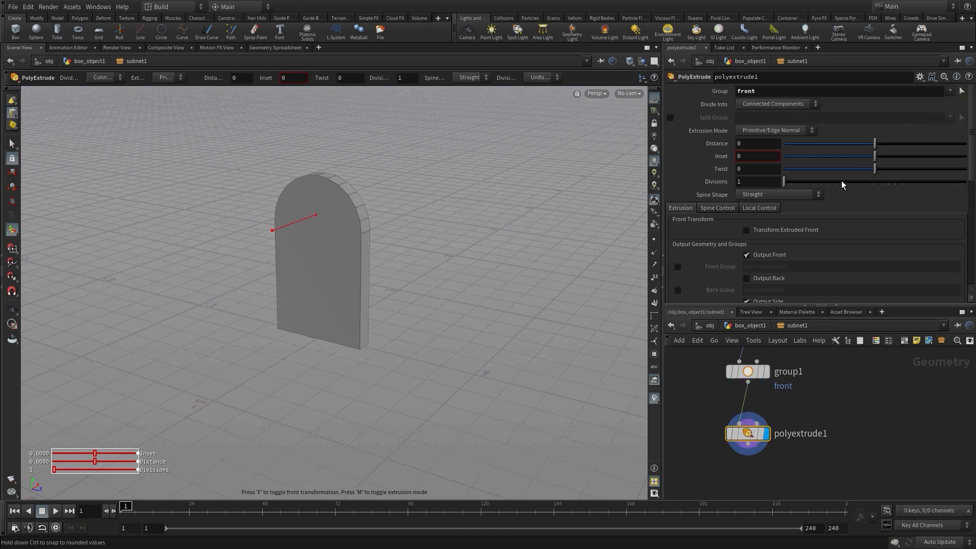
{"action": "left_click_drag", "start_coordinate": [874, 155], "coordinate": [881, 156]}
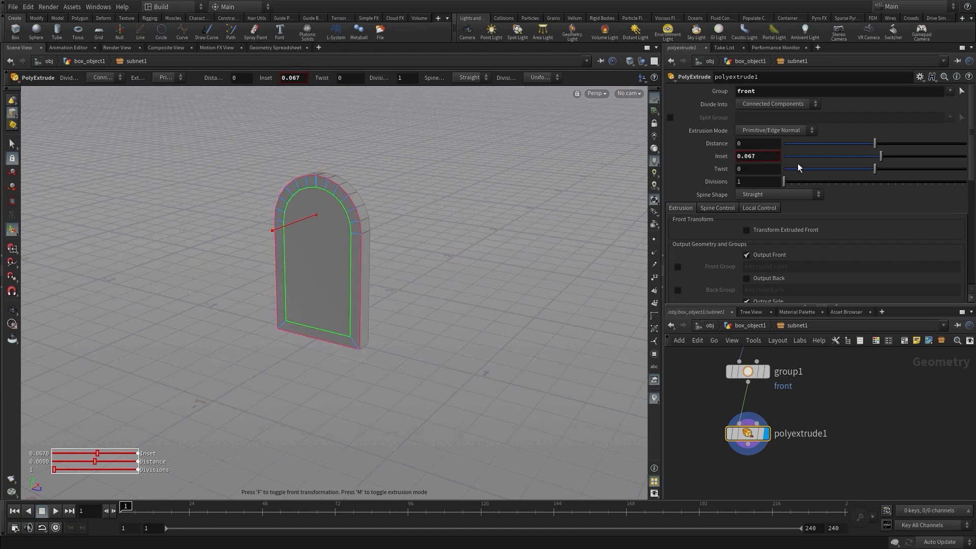
{"action": "left_click", "coordinate": [761, 156]}
{"action": "key", "text": "Return"}
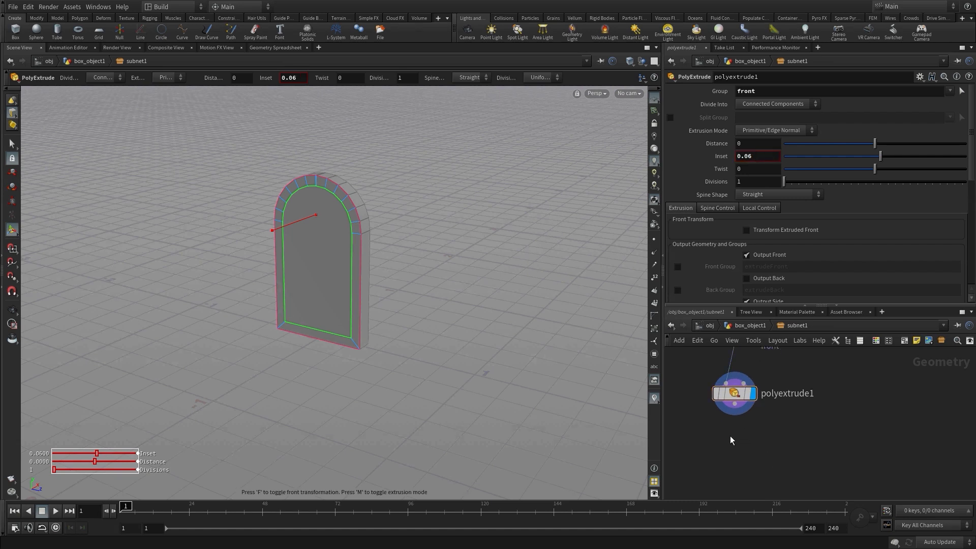
Add a second PolyExtrude node below polyextrude1, connected to its output and set as the displayed node
{"action": "key", "text": "Tab"}
{"action": "type", "text": "pol"}
{"action": "key", "text": "Return"}
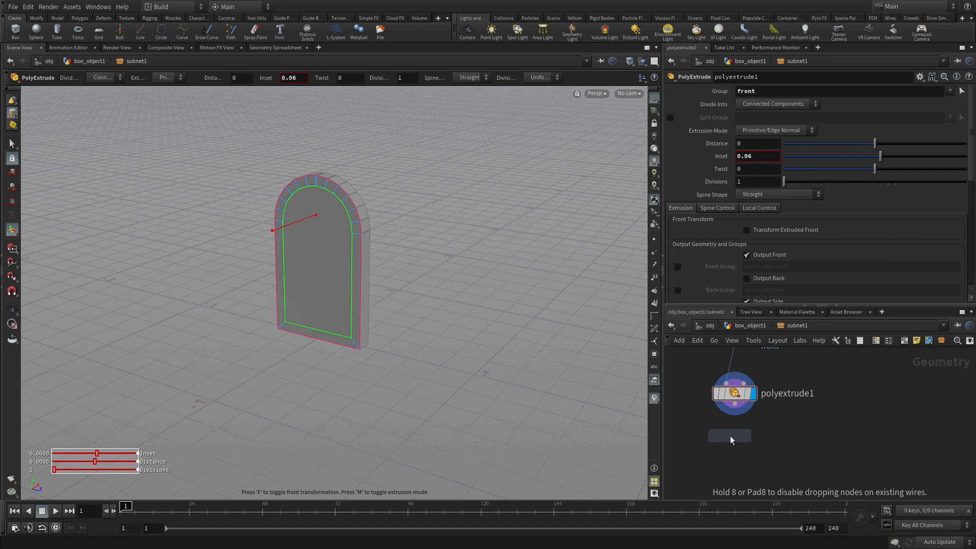
{"action": "left_click", "coordinate": [737, 447]}
{"action": "left_click", "coordinate": [752, 446]}
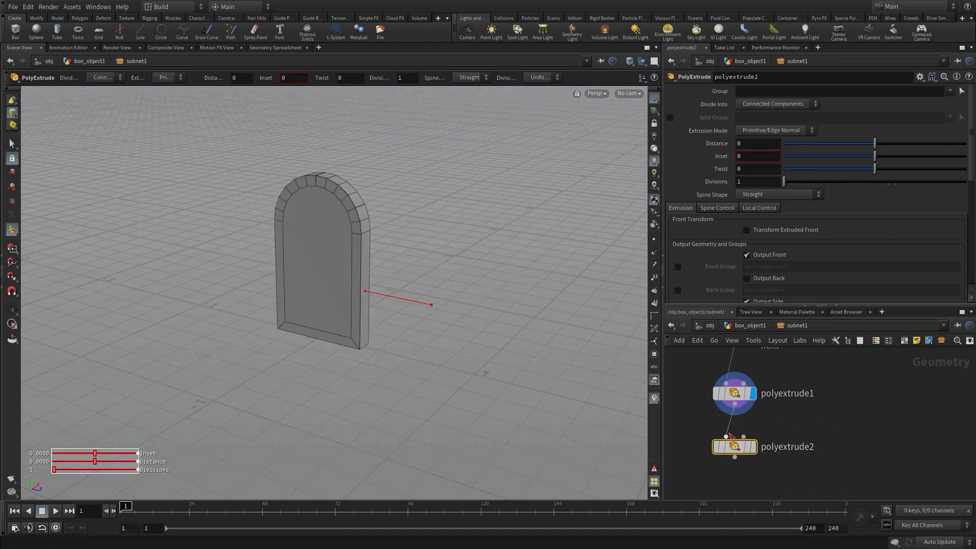
Enable polyextrude1's Front Group output as extrudeFront and return to polyextrude2's parameters
{"action": "left_click", "coordinate": [734, 393]}
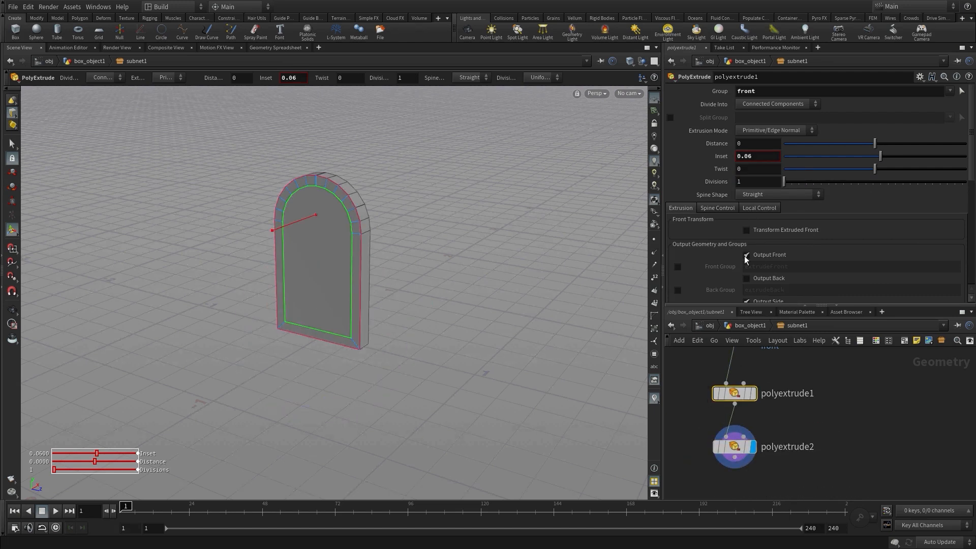
{"action": "scroll", "coordinate": [744, 255], "scroll_direction": "down", "scroll_amount": 5}
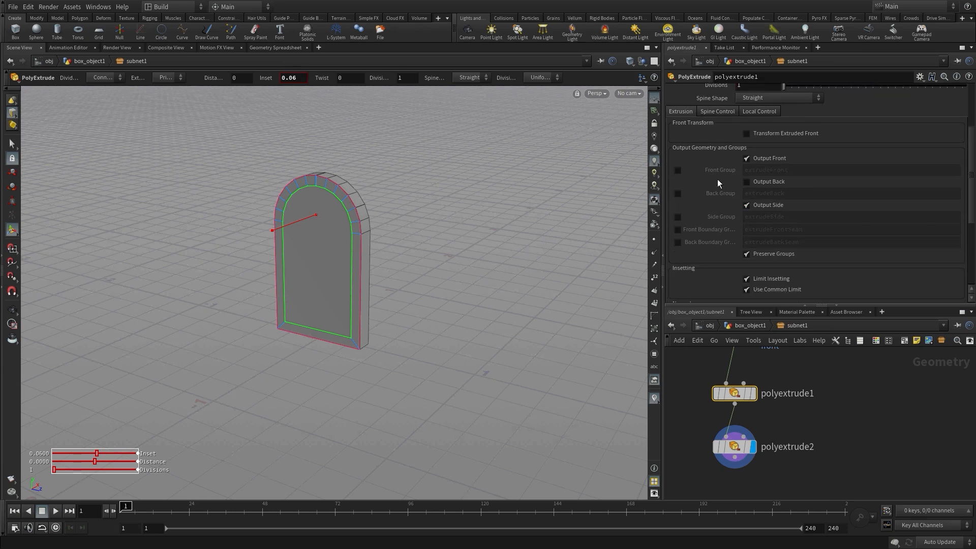
{"action": "left_click", "coordinate": [678, 170]}
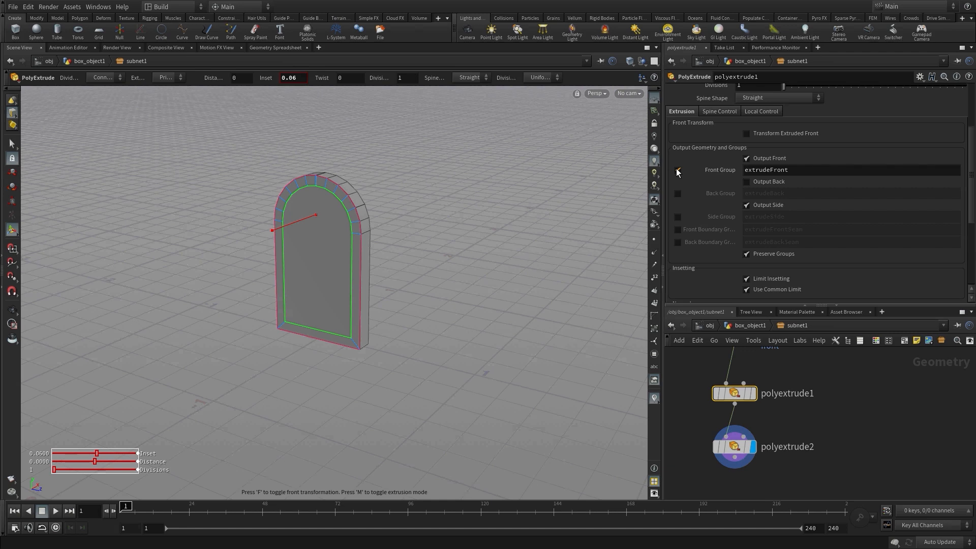
{"action": "left_click", "coordinate": [735, 446]}
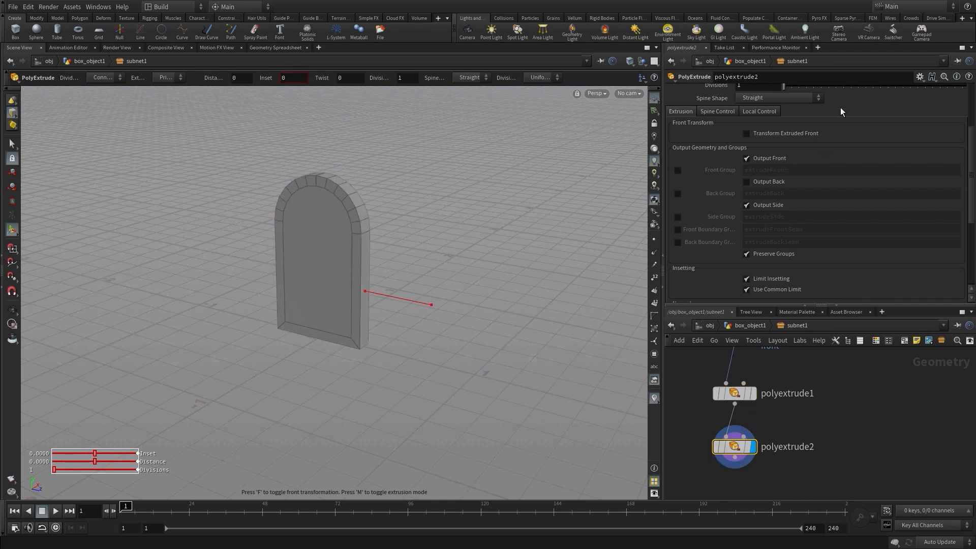
Limit polyextrude2 to the extrudeFront group and set its Distance to -0.05
{"action": "scroll", "coordinate": [864, 108], "scroll_direction": "up", "scroll_amount": 5}
{"action": "left_click", "coordinate": [949, 91]}
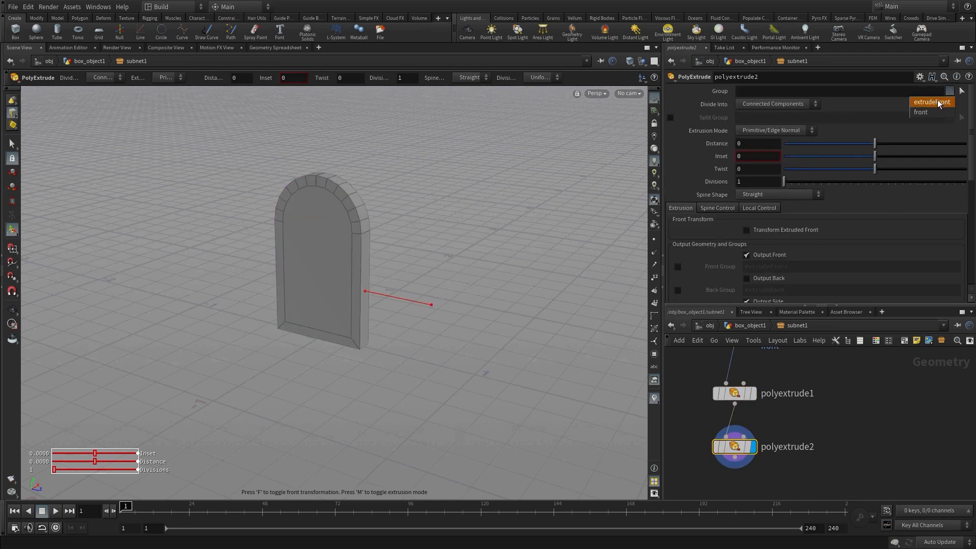
{"action": "left_click", "coordinate": [934, 103]}
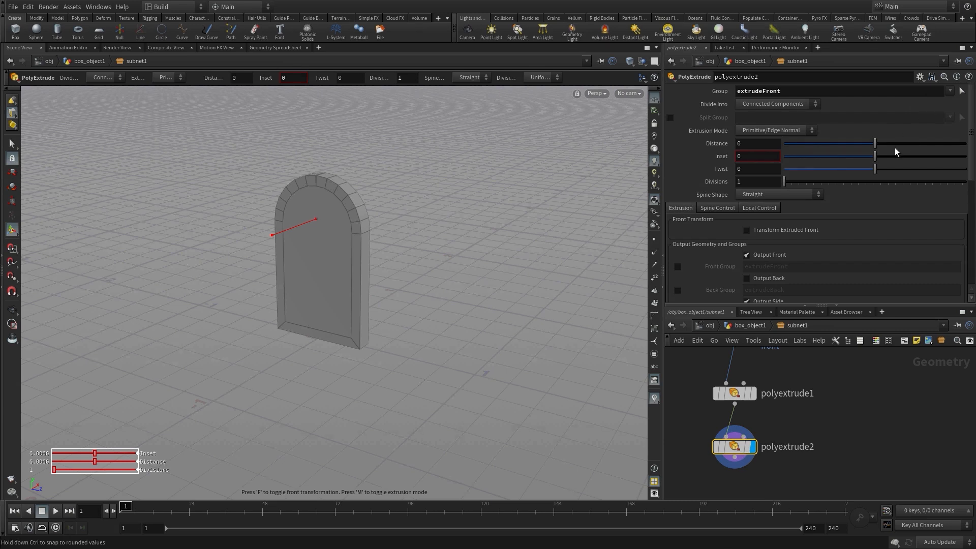
{"action": "left_click", "coordinate": [738, 144]}
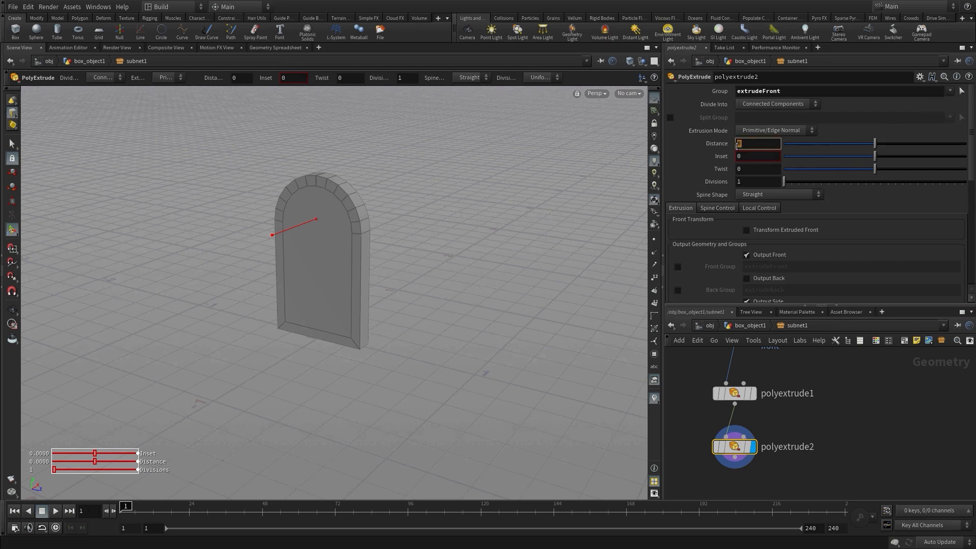
{"action": "type", "text": "-0.05"}
{"action": "key", "text": "Return"}
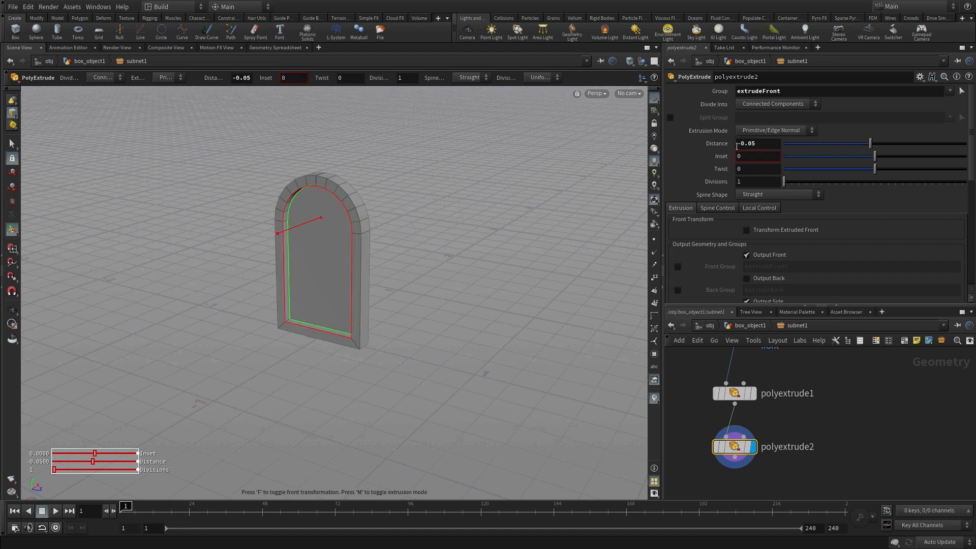
Set polyextrude2's Inset to 0.022 and look at the recessed face from the front
{"action": "left_click", "coordinate": [750, 159]}
{"action": "type", "text": "0.022"}
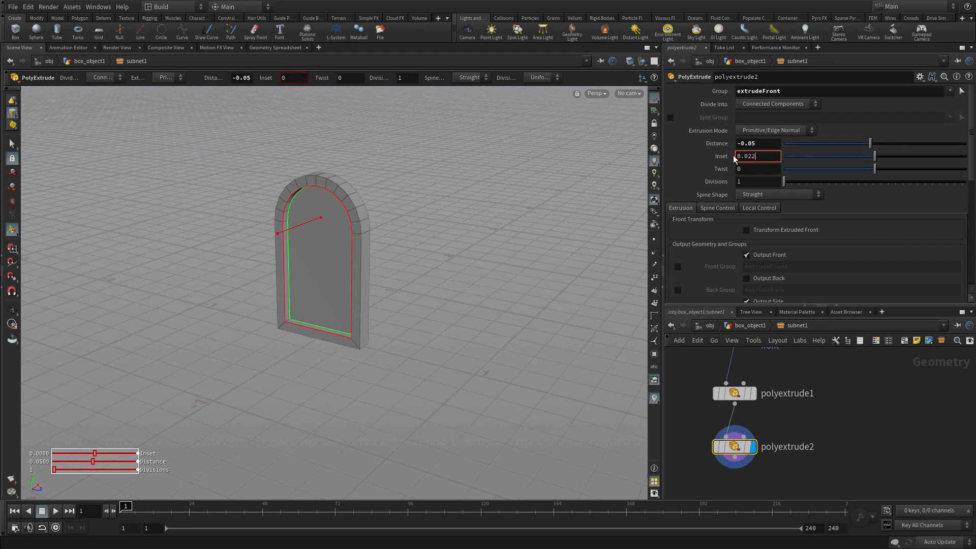
{"action": "key", "text": "Return"}
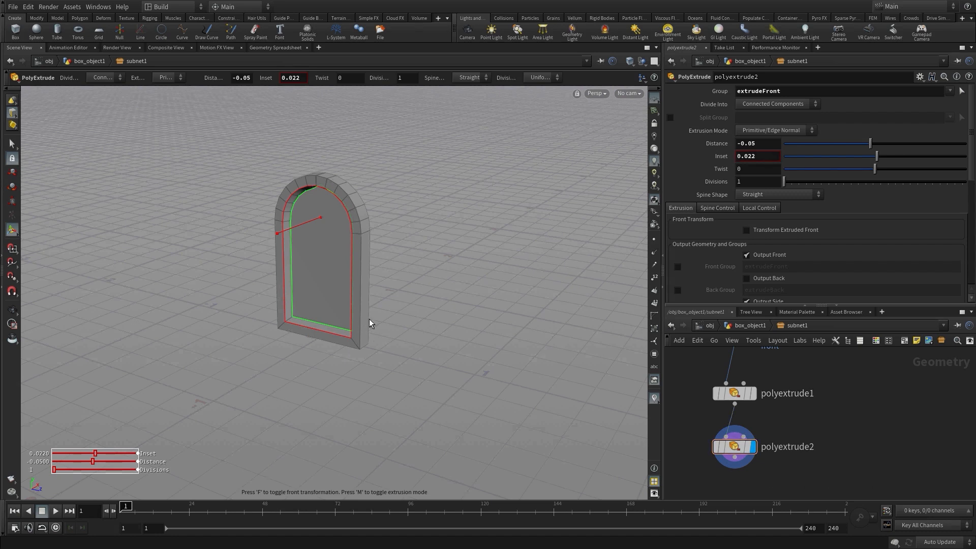
{"action": "key", "text": "Escape"}
{"action": "left_click_drag", "start_coordinate": [420, 315], "coordinate": [466, 293]}
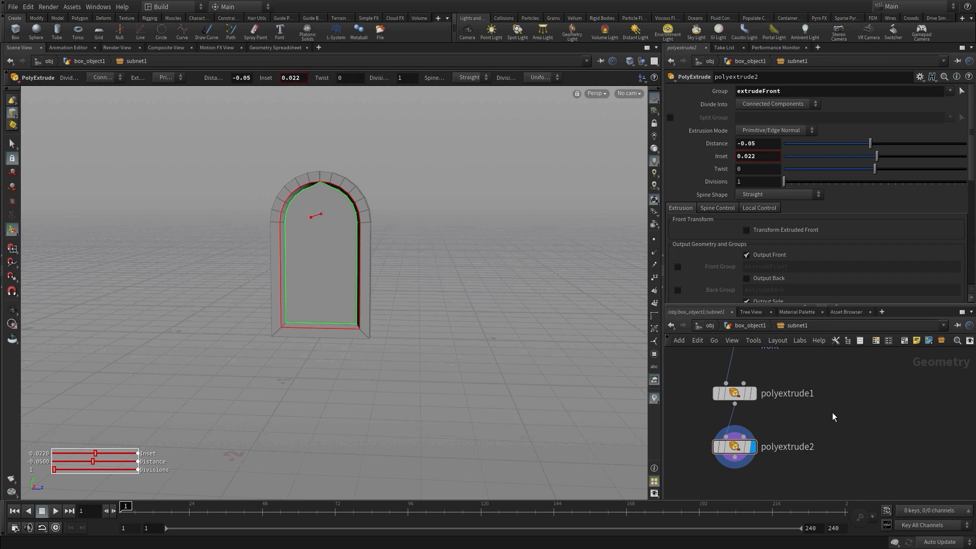
Set the Snap Distance of the fuse1 node to 0.01
{"action": "middle_click_drag", "start_coordinate": [832, 413], "coordinate": [833, 465]}
{"action": "left_click", "coordinate": [729, 401]}
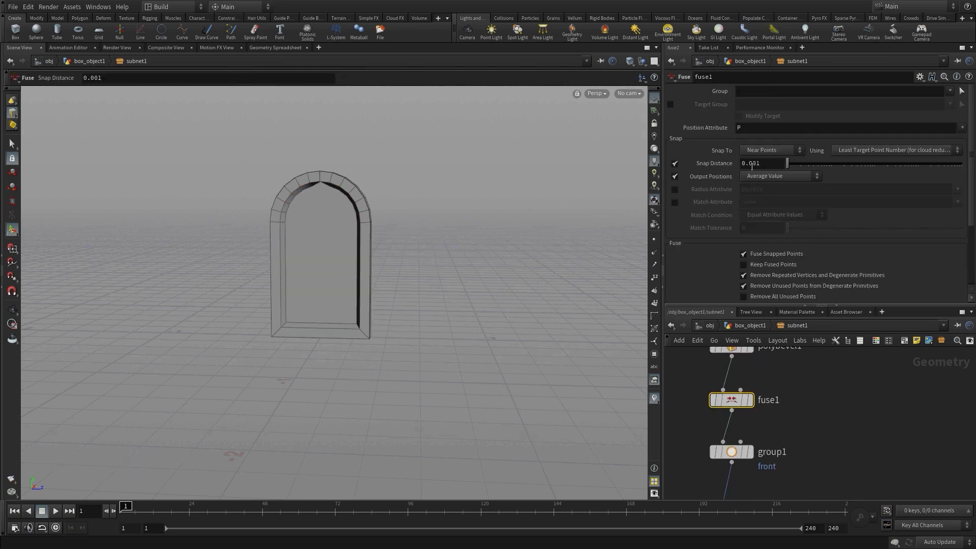
{"action": "left_click", "coordinate": [752, 164]}
{"action": "key", "text": "BackSpace"}
{"action": "key", "text": "Return"}
{"action": "middle_click_drag", "start_coordinate": [816, 464], "coordinate": [816, 335]}
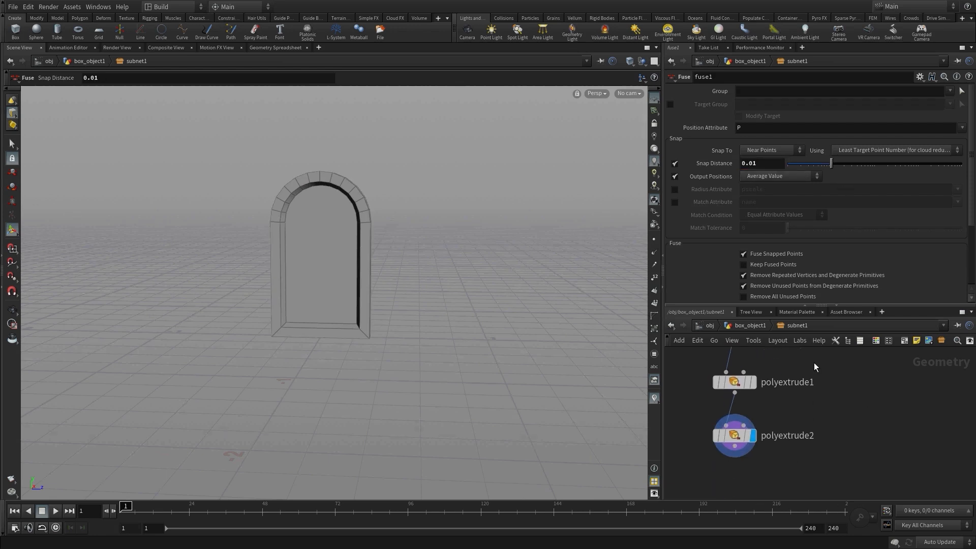
Reduce the depth of the recess by setting polyextrude2's Distance to -0.04
{"action": "left_click", "coordinate": [734, 435]}
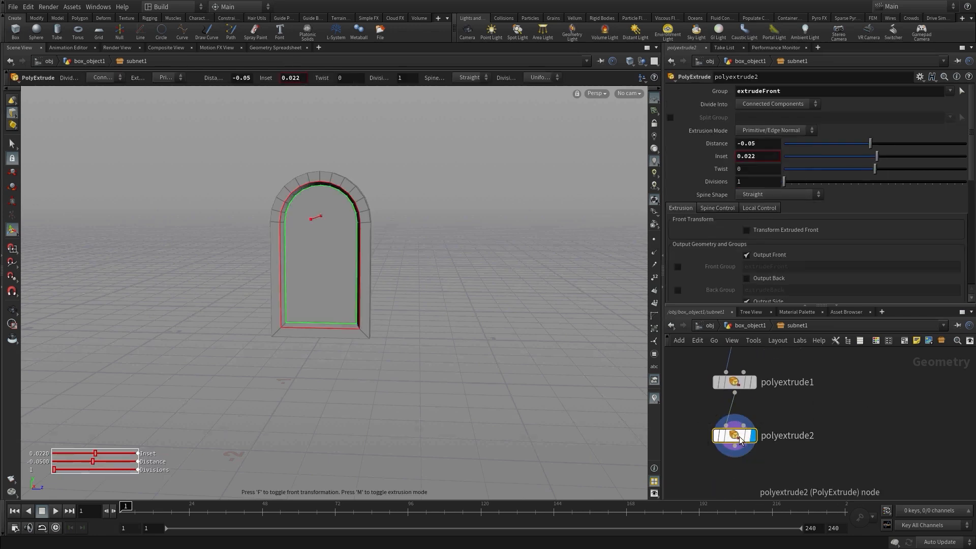
{"action": "left_click", "coordinate": [752, 143]}
{"action": "type", "text": "4"}
{"action": "key", "text": "Return"}
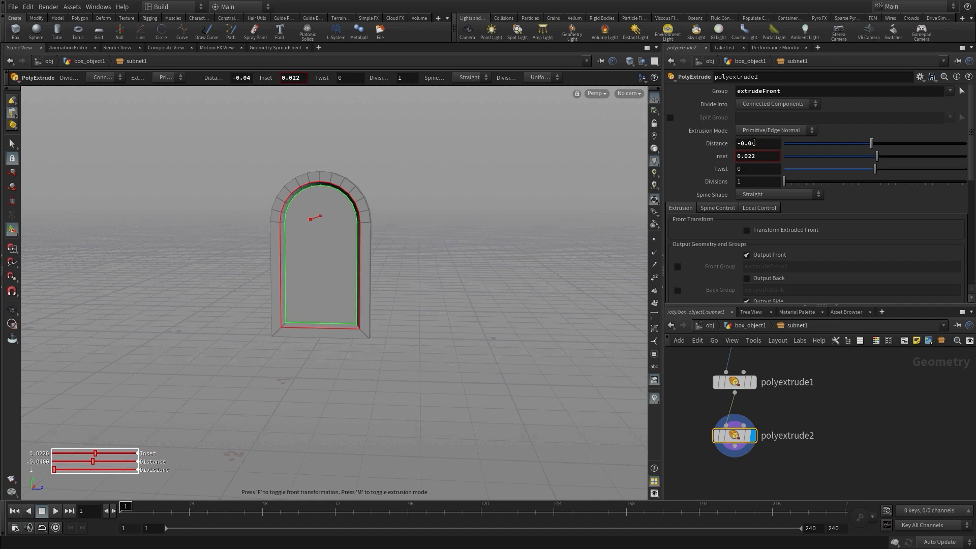
{"action": "key", "text": "Escape"}
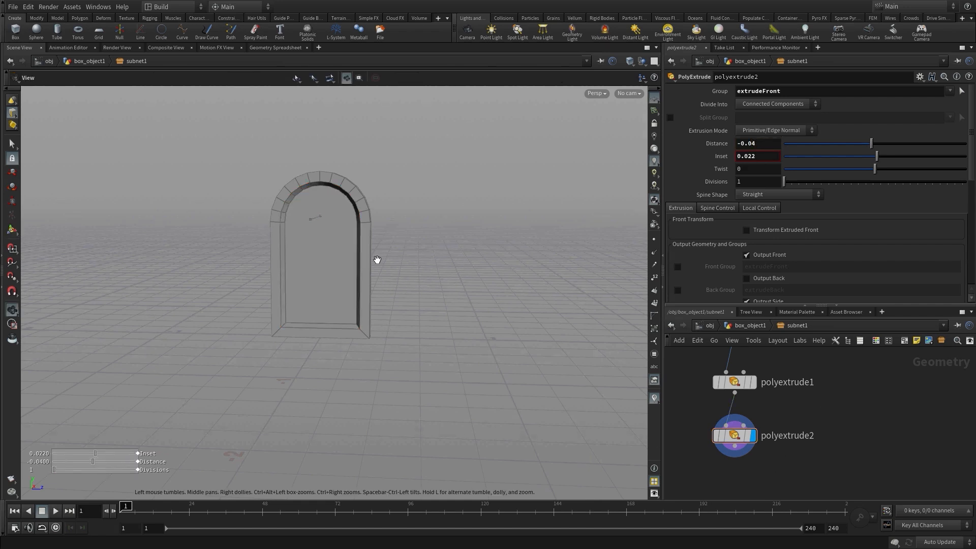
{"action": "left_click_drag", "start_coordinate": [374, 261], "coordinate": [336, 276]}
Add a new Box node in the free space beside polyextrude1
{"action": "middle_click_drag", "start_coordinate": [855, 422], "coordinate": [780, 443]}
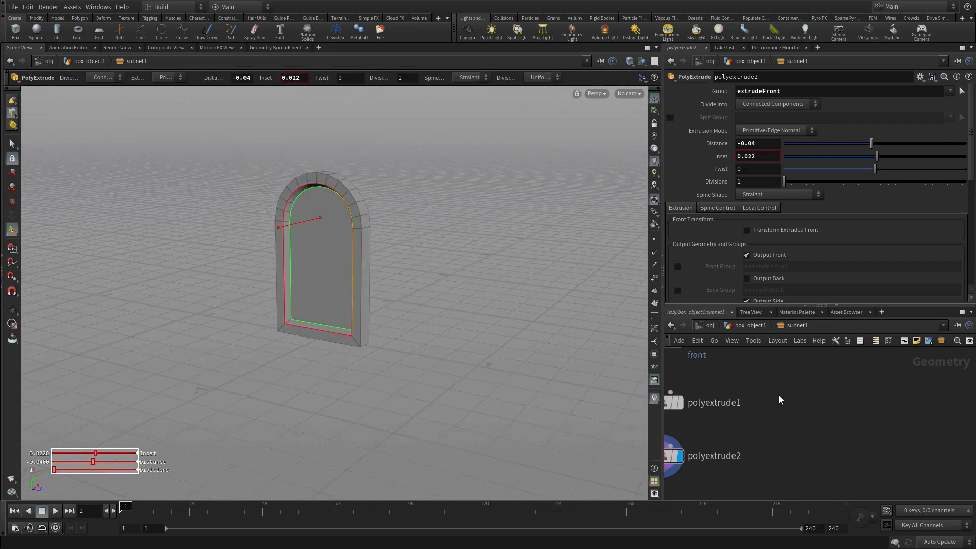
{"action": "key", "text": "Tab"}
{"action": "key", "text": "Escape"}
{"action": "left_click", "coordinate": [776, 385]}
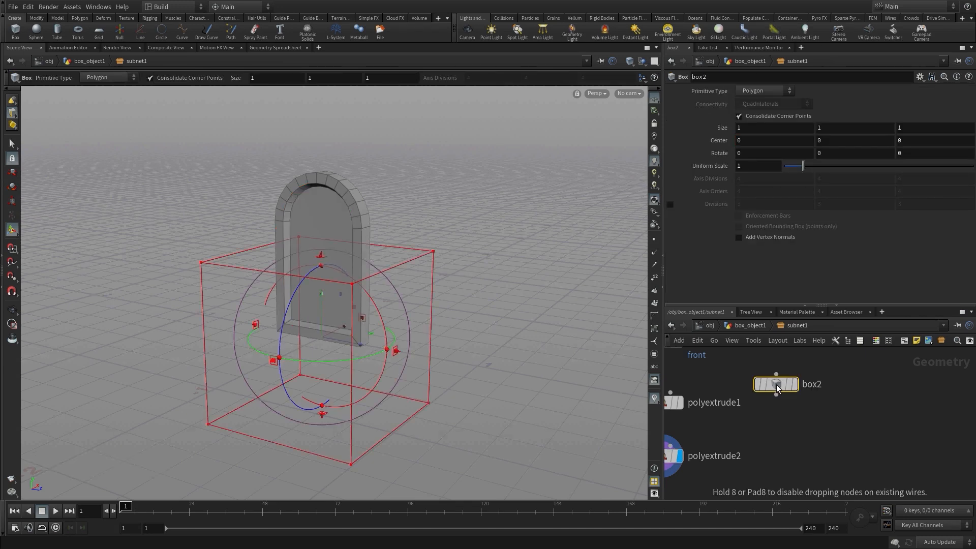
Set box2's Size to 0.25 in X, 0.7 in Y and 0.7 in Z
{"action": "left_click", "coordinate": [741, 128]}
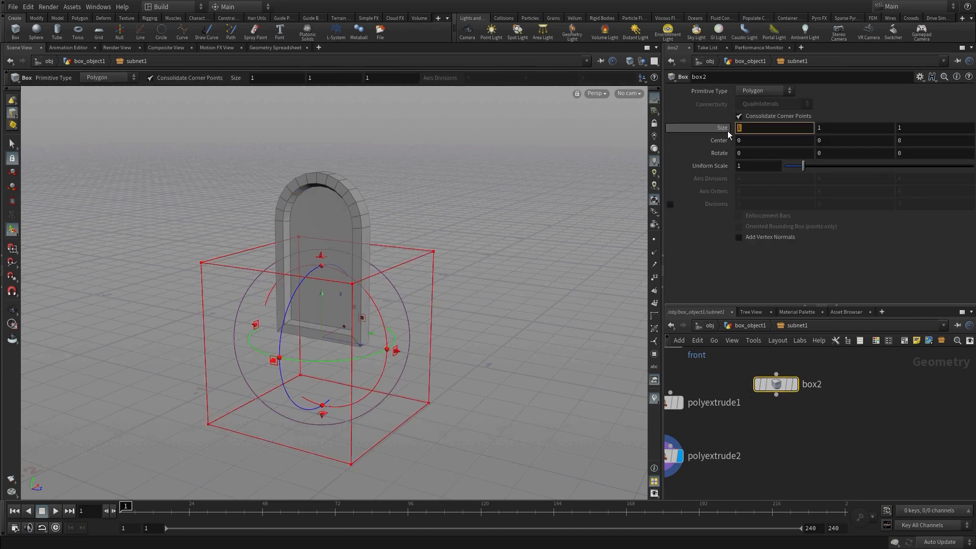
{"action": "type", "text": ".25"}
{"action": "key", "text": "Tab"}
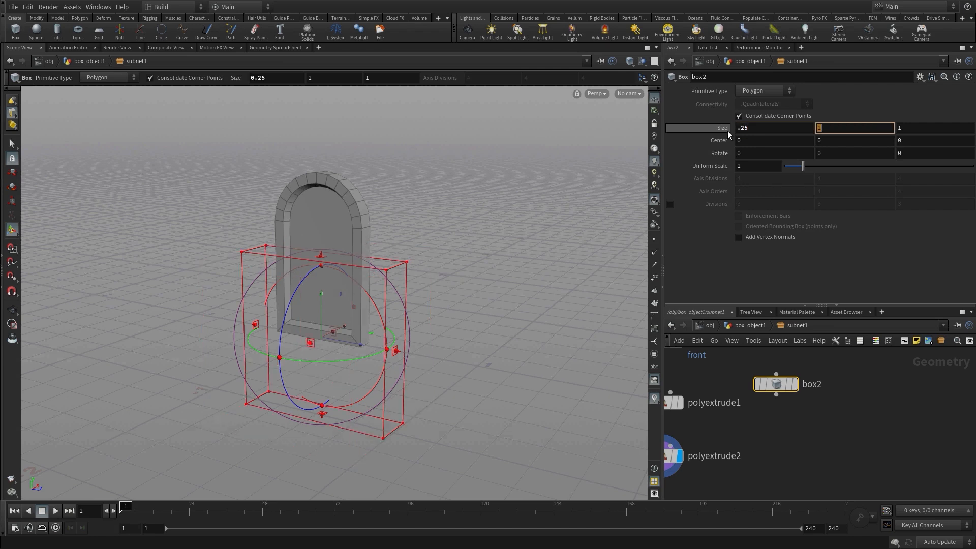
{"action": "type", "text": ".7"}
{"action": "key", "text": "Tab"}
{"action": "type", "text": ".7"}
{"action": "key", "text": "Return"}
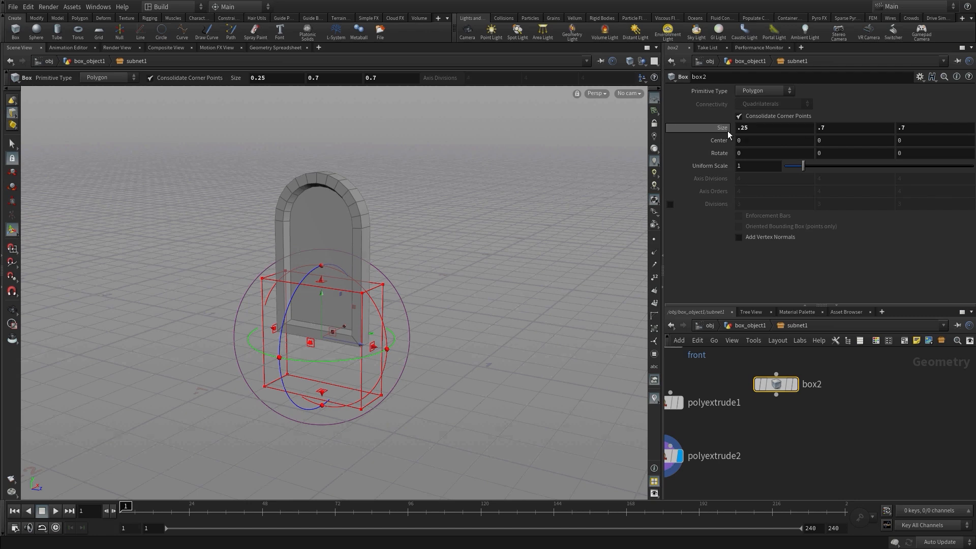
Template polyextrude2 and make box2 the displayed node
{"action": "middle_click_drag", "start_coordinate": [757, 445], "coordinate": [801, 419]}
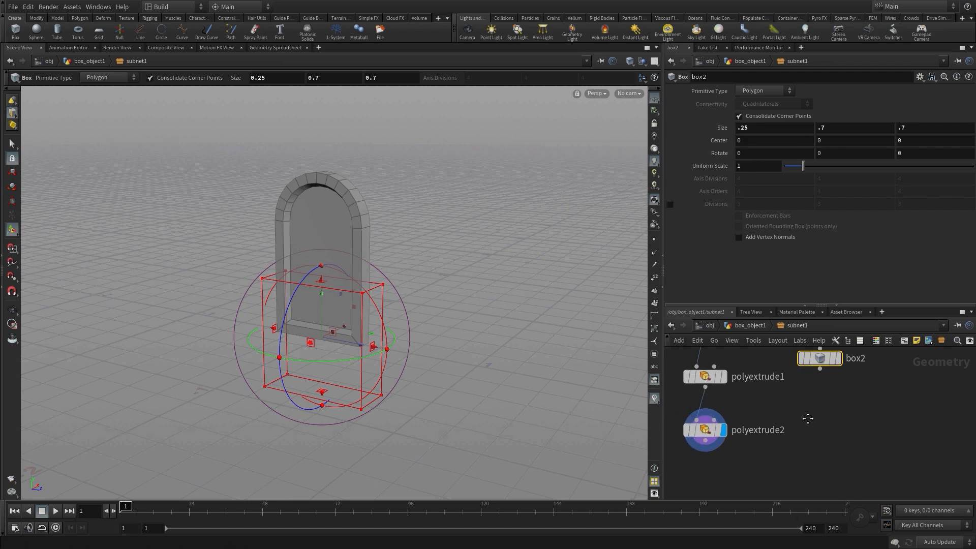
{"action": "mouse_move", "coordinate": [716, 435]}
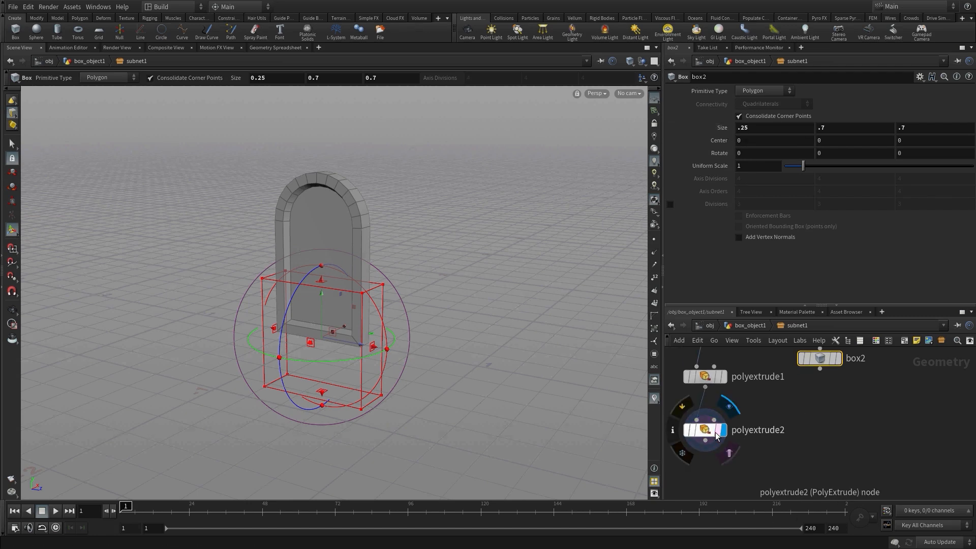
{"action": "left_click", "coordinate": [839, 359]}
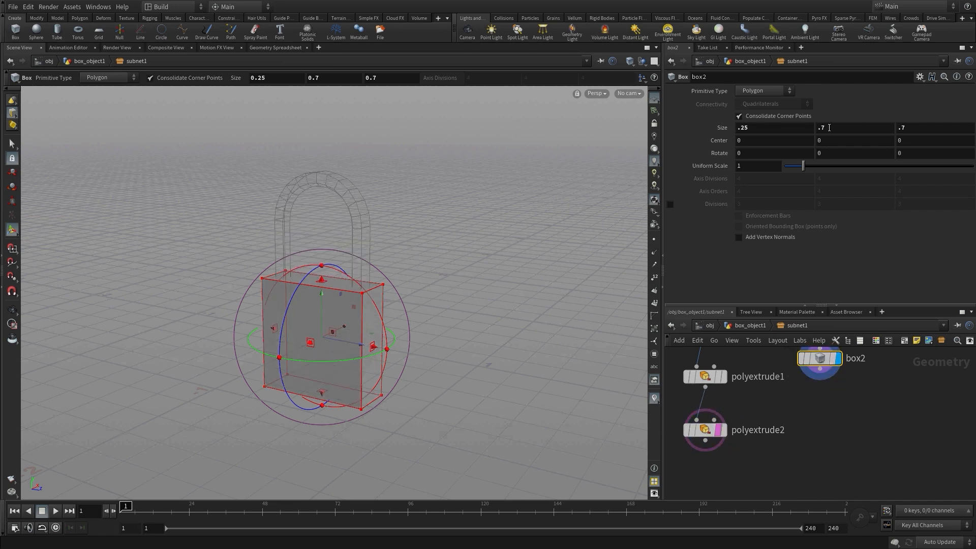
Reference box2's Y size in its Y Center and edit the expression to -ch("sizey")/2
{"action": "mouse_move", "coordinate": [830, 128]}
{"action": "left_mouse_down"}
{"action": "mouse_move", "coordinate": [817, 128]}
{"action": "mouse_move", "coordinate": [825, 143]}
{"action": "left_mouse_up"}
{"action": "left_click", "coordinate": [864, 169]}
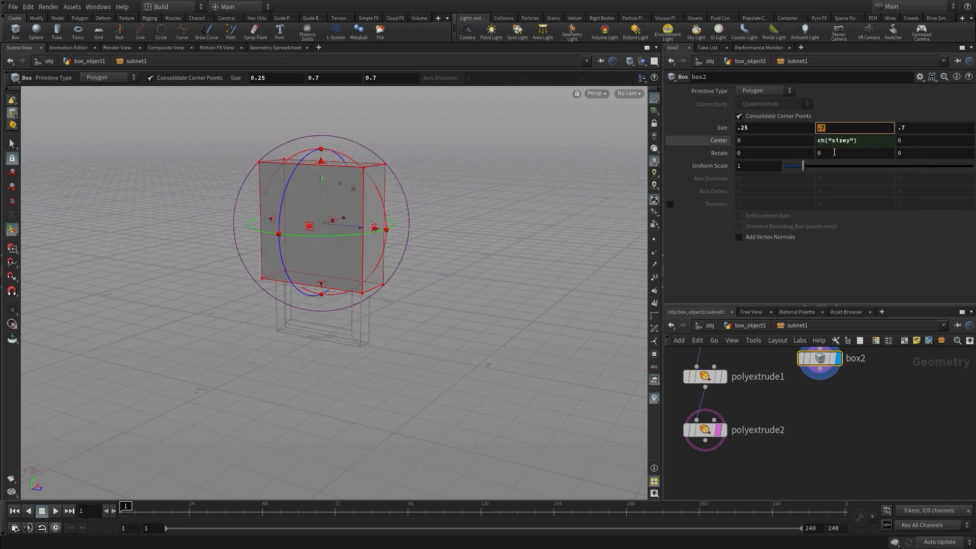
{"action": "left_click", "coordinate": [818, 141]}
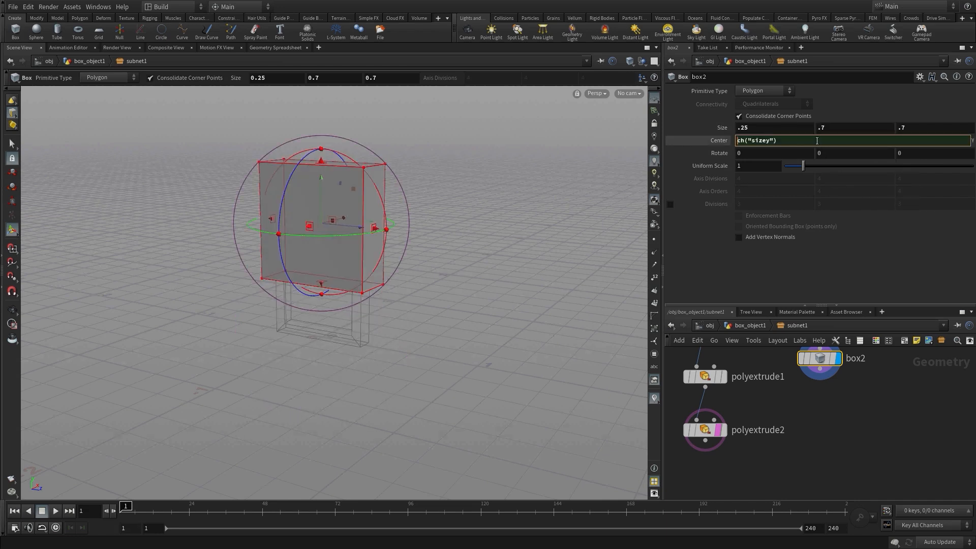
{"action": "type", "text": "-/2"}
{"action": "key", "text": "Return"}
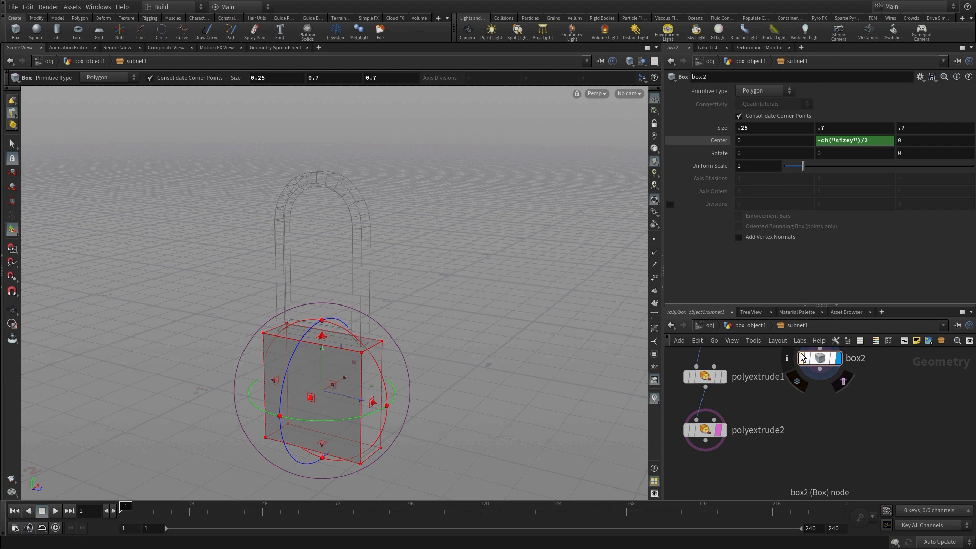
Add a Merge node below polyextrude2 and wire the outputs of polyextrude2 and box2 into it
{"action": "middle_click_drag", "start_coordinate": [800, 437], "coordinate": [791, 408]}
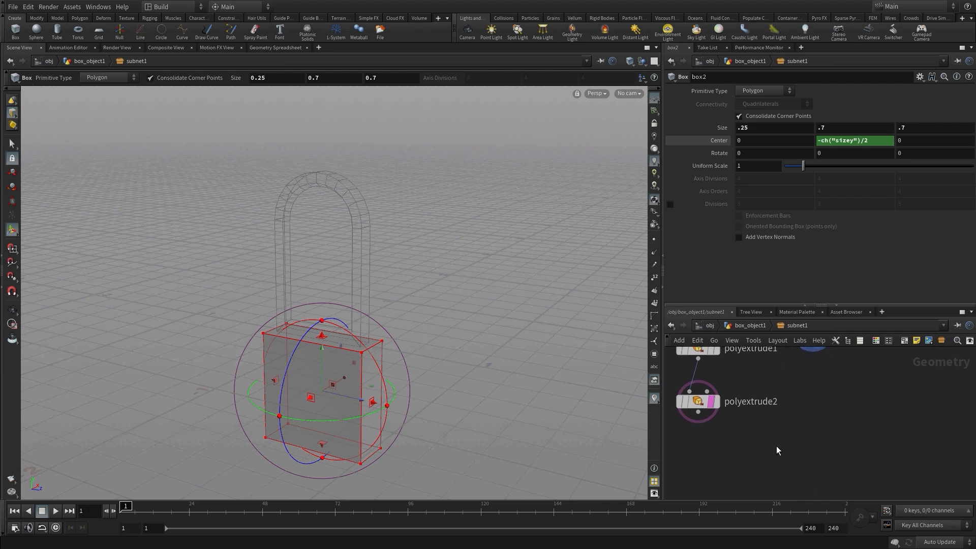
{"action": "key", "text": "Tab"}
{"action": "type", "text": "mer"}
{"action": "key", "text": "Return"}
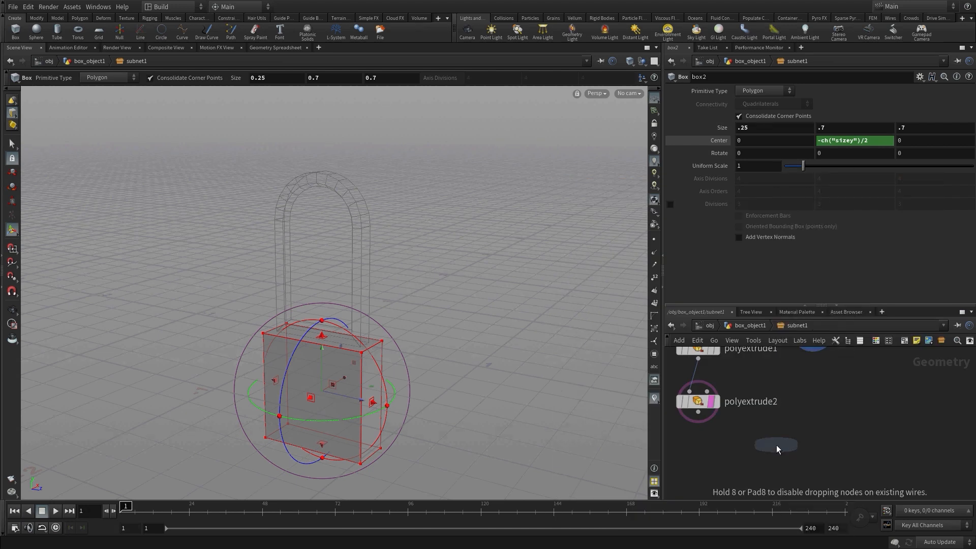
{"action": "left_click", "coordinate": [752, 454]}
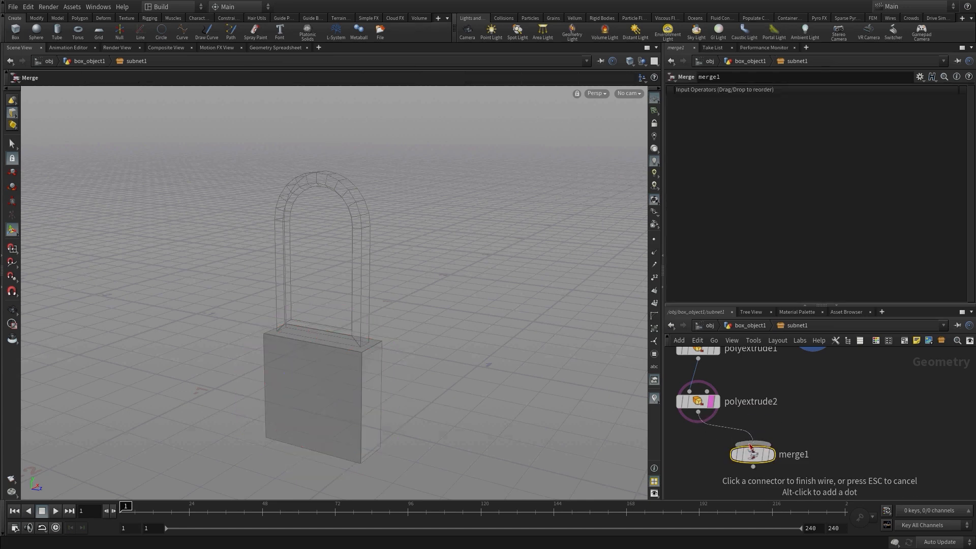
{"action": "scroll", "coordinate": [862, 437], "scroll_direction": "down", "scroll_amount": 2}
{"action": "left_click", "coordinate": [825, 375]}
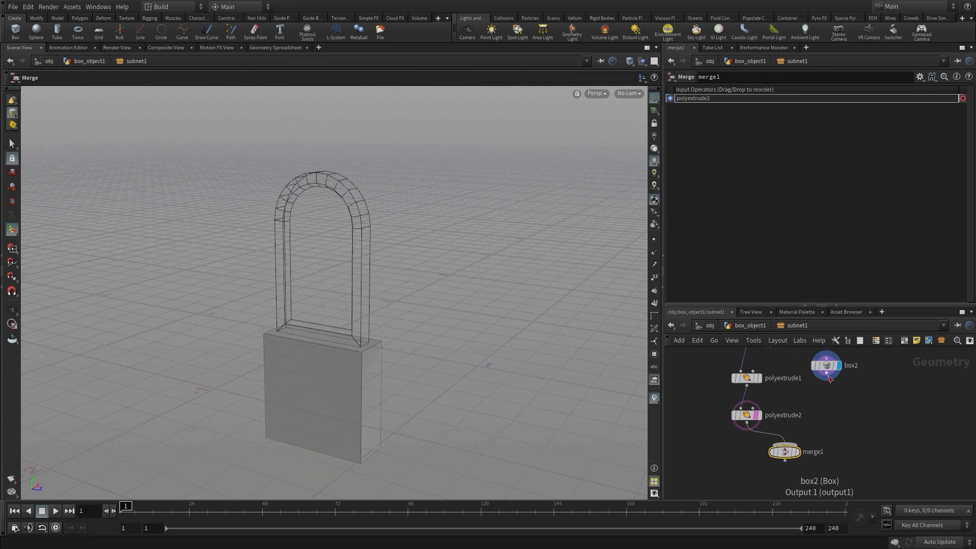
{"action": "left_click", "coordinate": [793, 448]}
{"action": "middle_click_drag", "start_coordinate": [850, 445], "coordinate": [834, 407]}
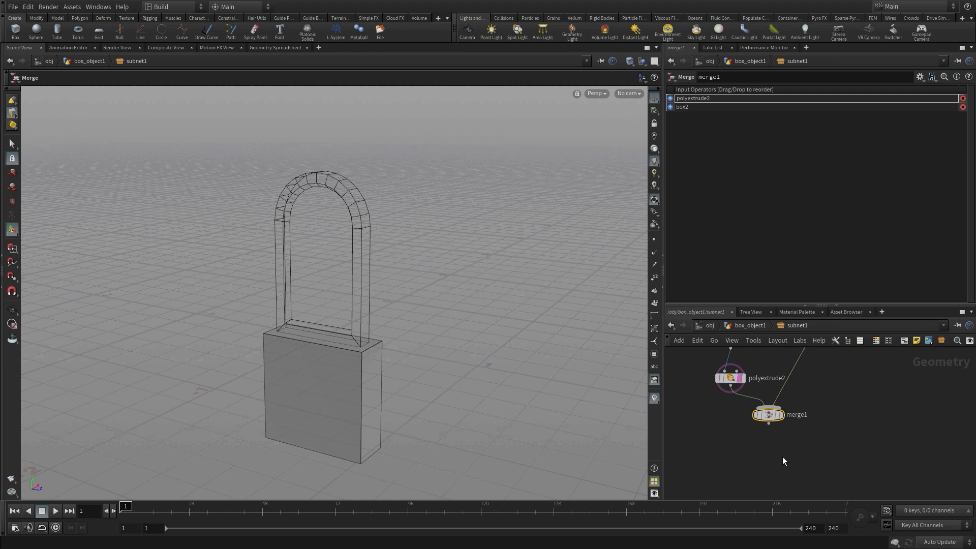
Add a Transform node below merge1 and connect merge1's output to it
{"action": "key", "text": "Tab"}
{"action": "type", "text": "trans"}
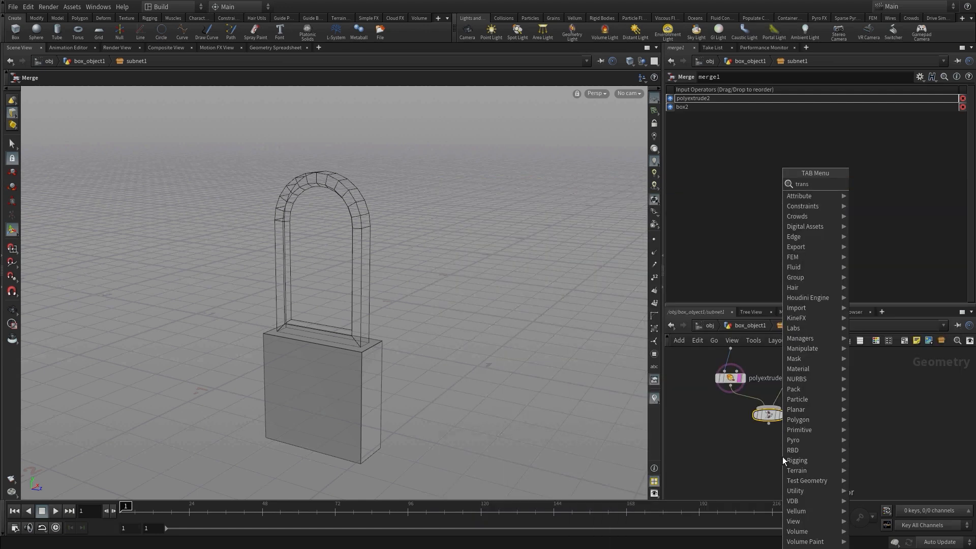
{"action": "key", "text": "Return"}
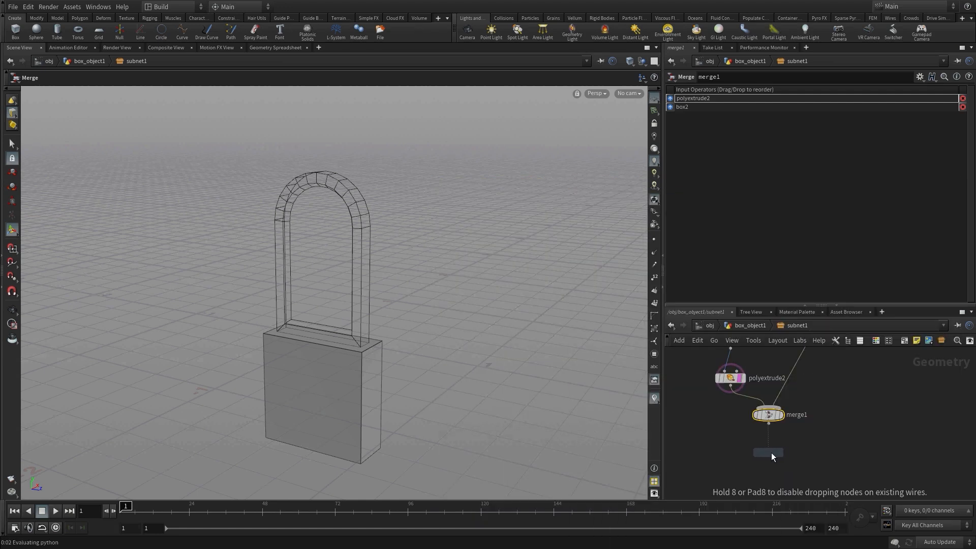
{"action": "left_click", "coordinate": [770, 452]}
{"action": "left_click", "coordinate": [768, 424]}
{"action": "left_click", "coordinate": [769, 445]}
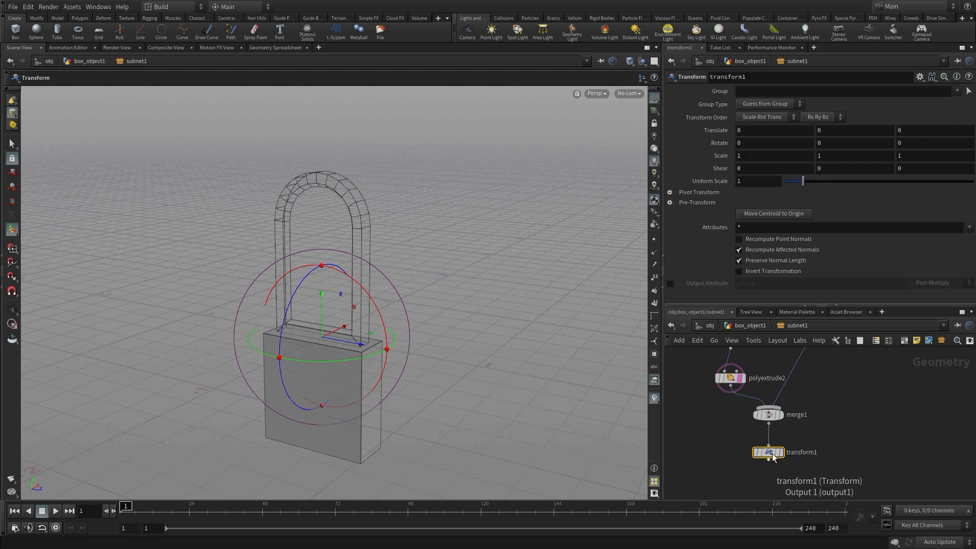
Set transform1's Y Translate to 0.15 and deselect the node
{"action": "left_click", "coordinate": [814, 131]}
{"action": "key", "text": "Return"}
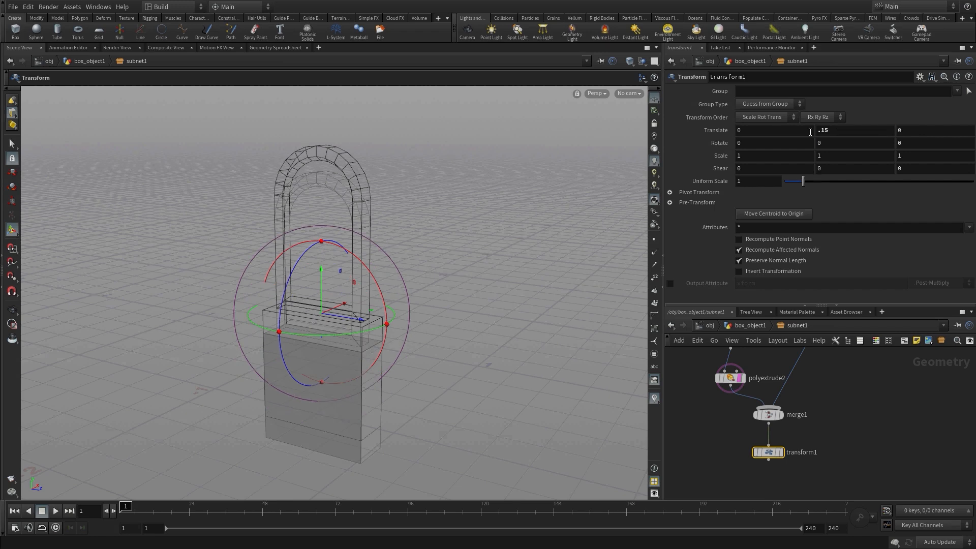
{"action": "left_click", "coordinate": [867, 401]}
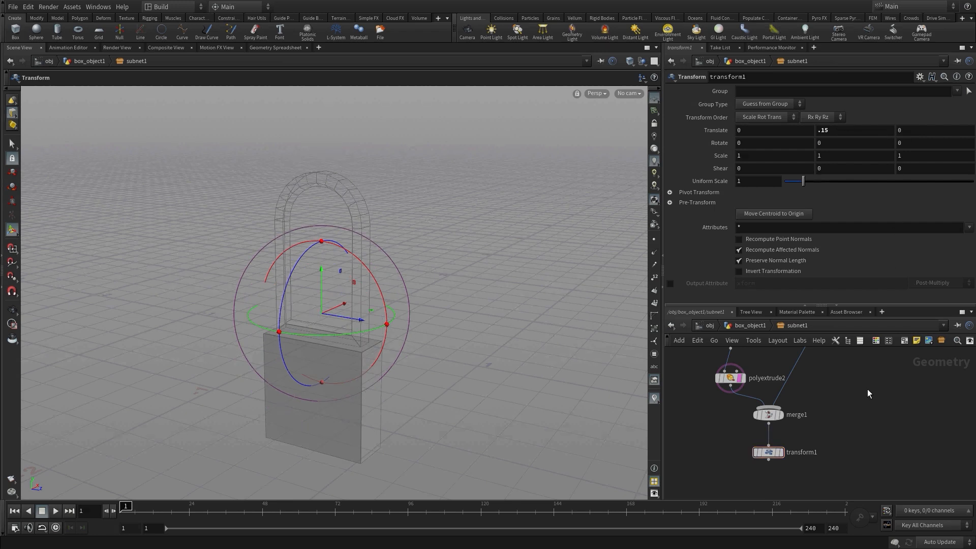
Save the changes to the Tombstone digital asset
{"action": "left_click", "coordinate": [71, 7]}
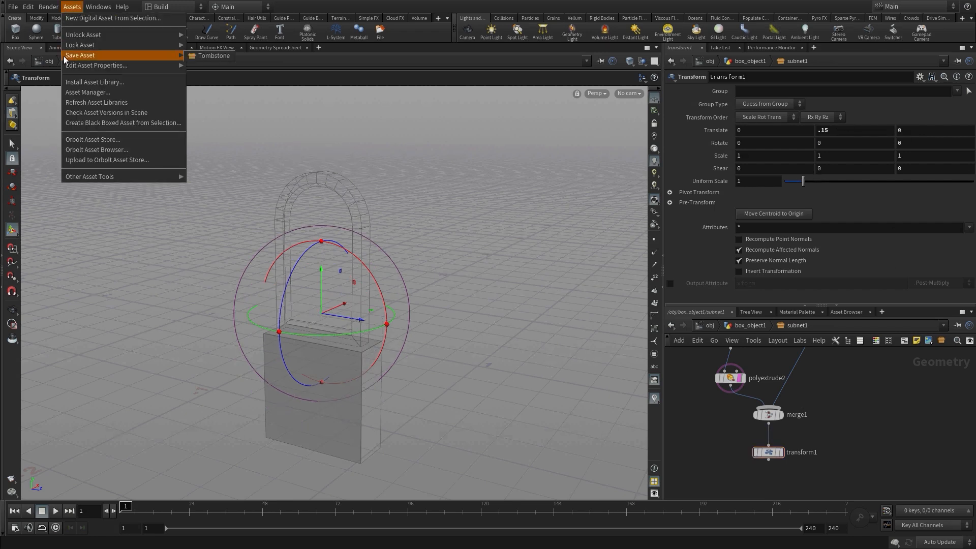
{"action": "mouse_move", "coordinate": [63, 56]}
{"action": "left_click", "coordinate": [221, 55]}
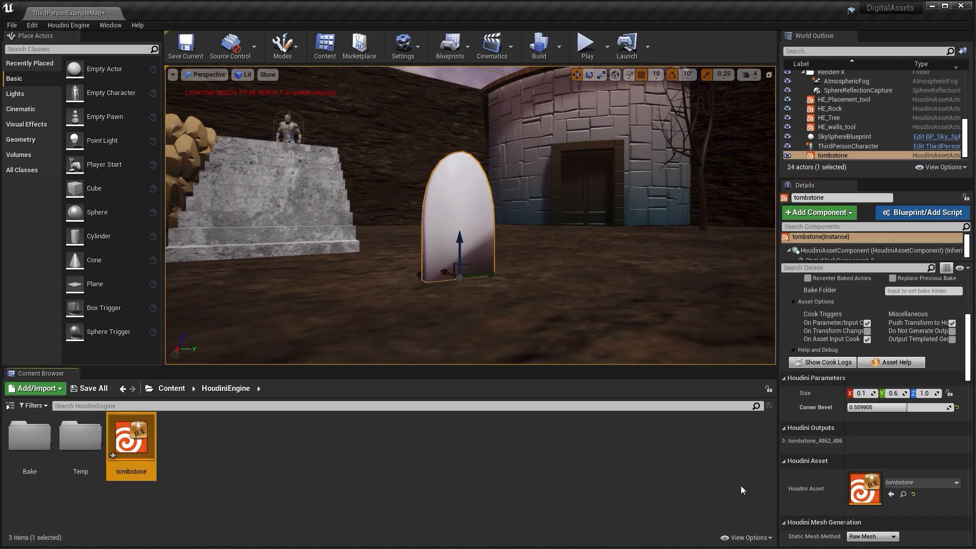
Rebuild the selected tombstone Houdini asset in the Unreal level
{"action": "scroll", "coordinate": [882, 356], "scroll_direction": "up", "scroll_amount": 6}
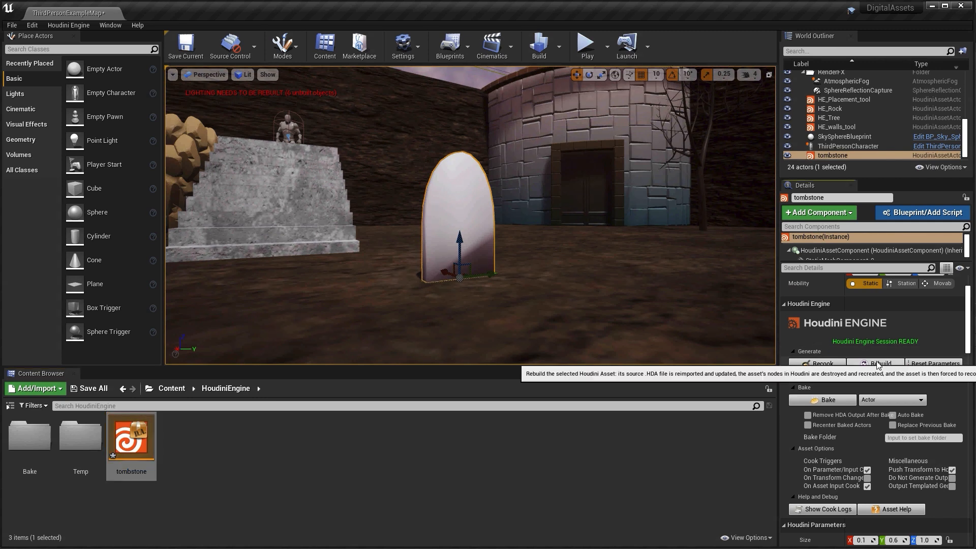
{"action": "left_click", "coordinate": [877, 364]}
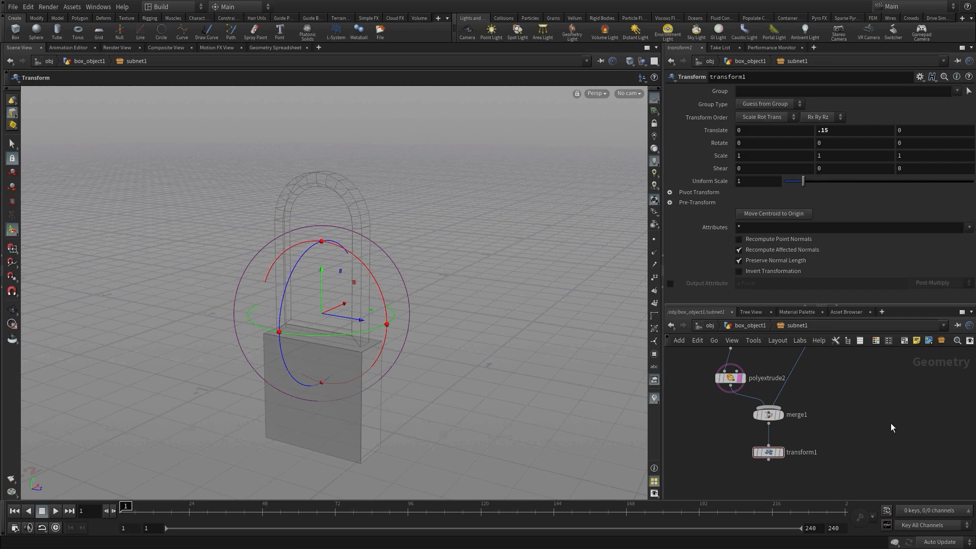
Switch to Houdini, preview the result of transform1, and return the display to box2
{"action": "mouse_move", "coordinate": [841, 375]}
{"action": "middle_mouse_down"}
{"action": "mouse_move", "coordinate": [828, 416]}
{"action": "mouse_move", "coordinate": [831, 382]}
{"action": "middle_mouse_up"}
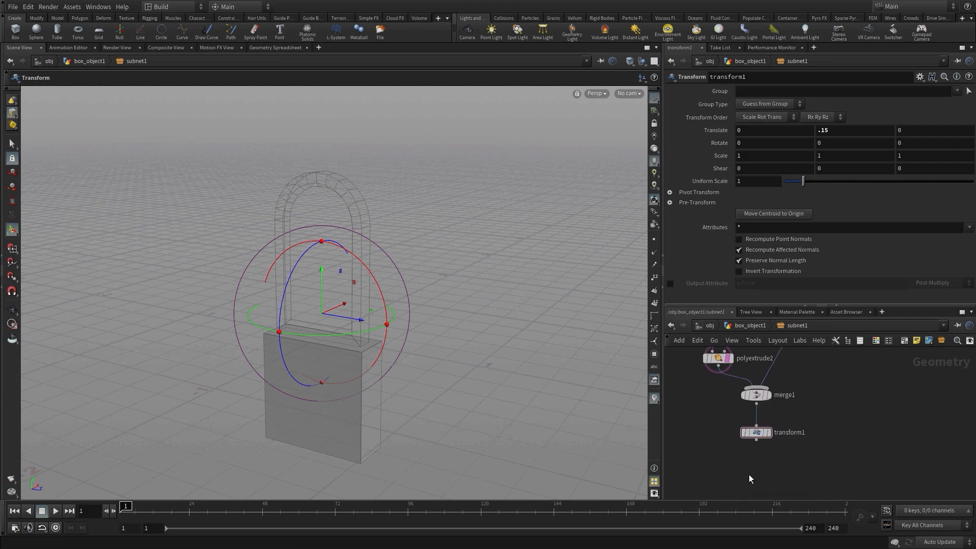
{"action": "left_click", "coordinate": [768, 432]}
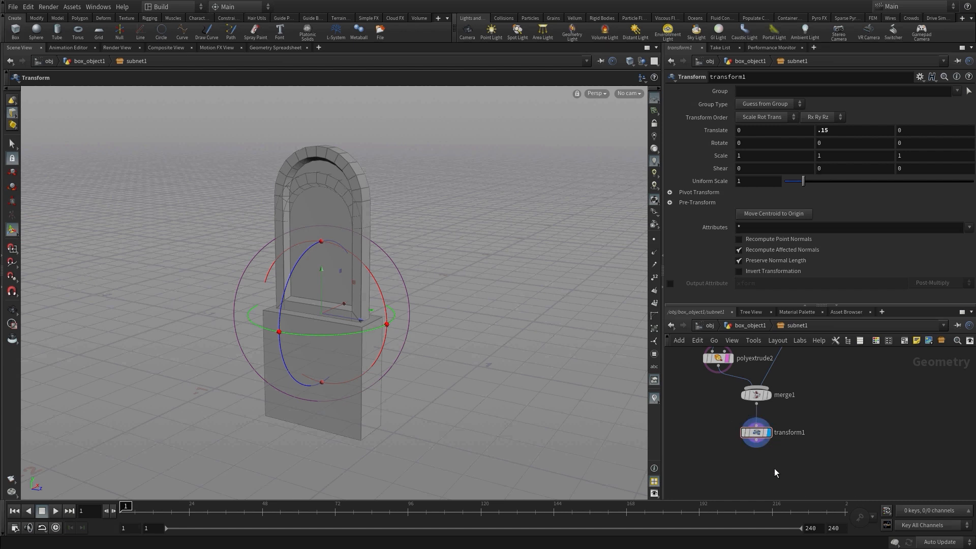
{"action": "middle_click_drag", "start_coordinate": [829, 431], "coordinate": [804, 489]}
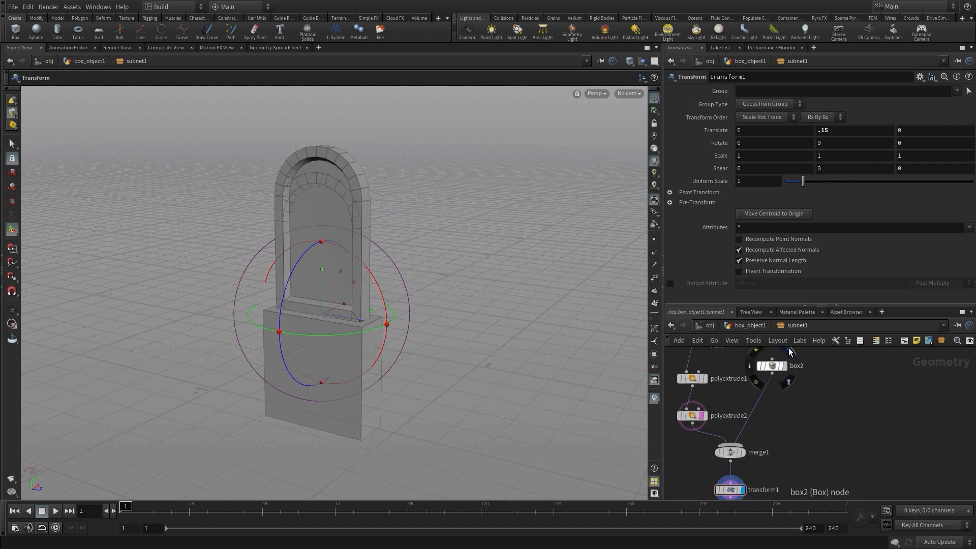
{"action": "left_click", "coordinate": [788, 347]}
Add an Output node below transform1, connected to transform1's output, and make it the displayed node
{"action": "middle_click_drag", "start_coordinate": [797, 441], "coordinate": [790, 384]}
{"action": "key", "text": "Tab"}
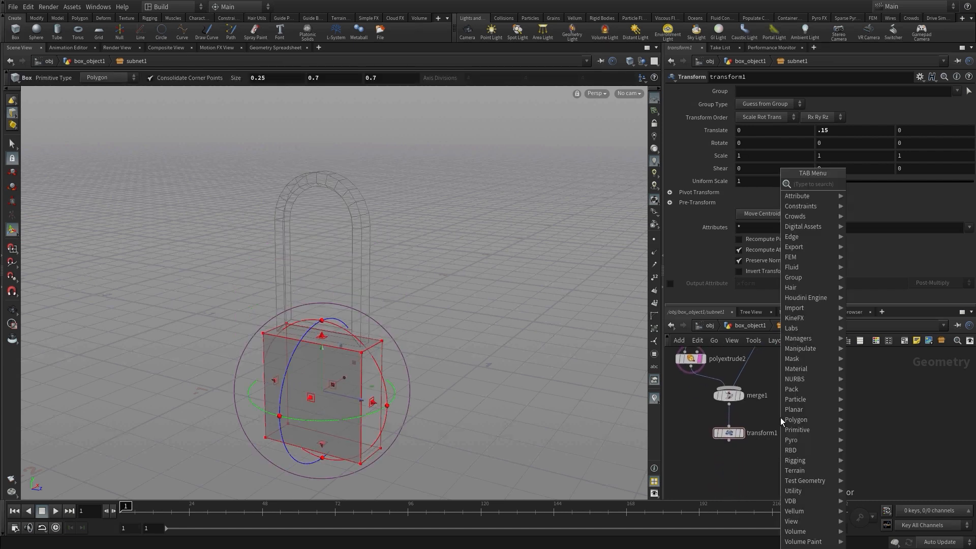
{"action": "type", "text": "out"}
{"action": "key", "text": "Return"}
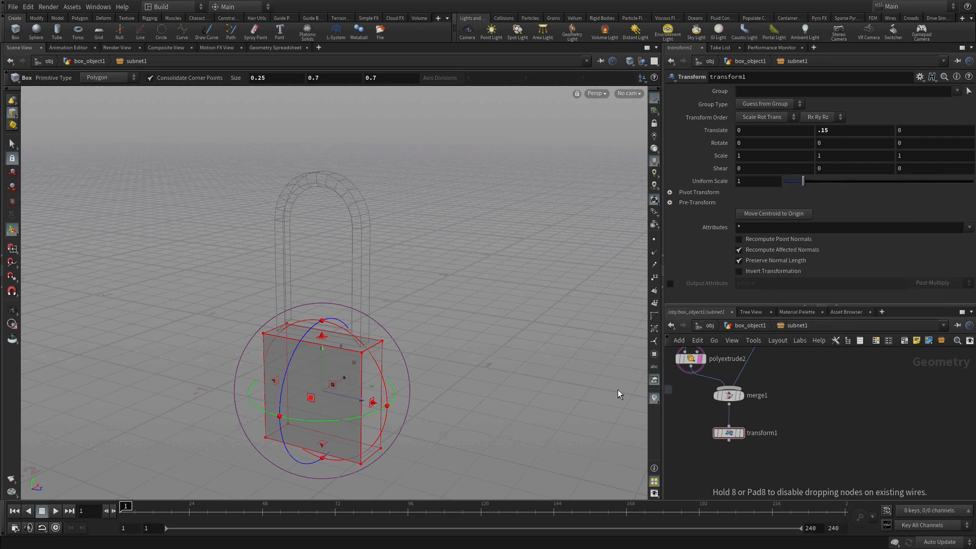
{"action": "left_click", "coordinate": [725, 461]}
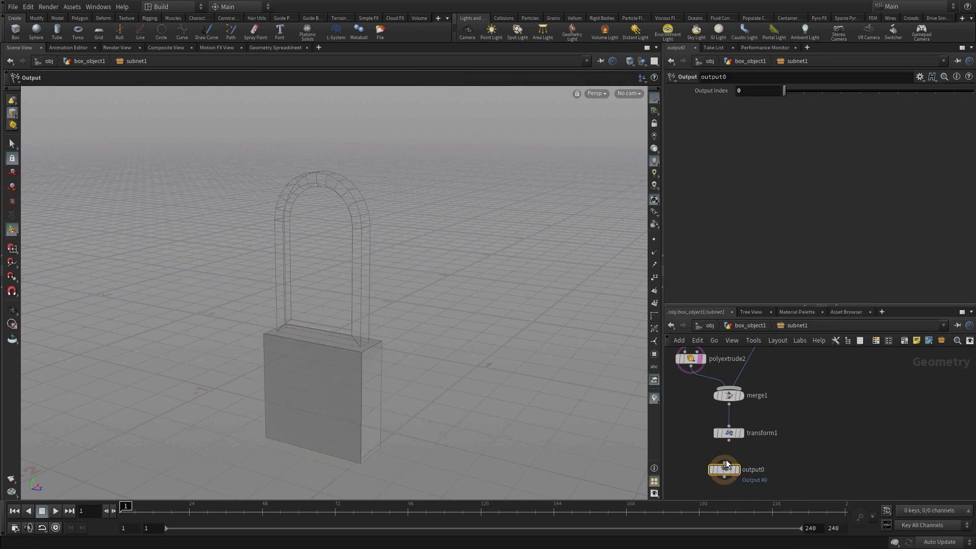
{"action": "left_click", "coordinate": [736, 470]}
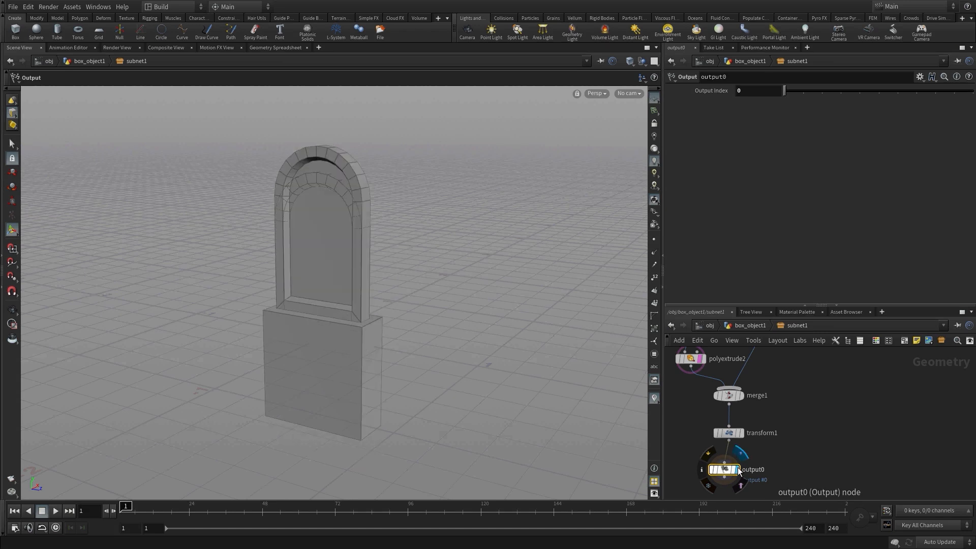
Return the display to box2 and save the changes to the Tombstone digital asset
{"action": "middle_click_drag", "start_coordinate": [779, 419], "coordinate": [769, 479]}
{"action": "left_click", "coordinate": [773, 369]}
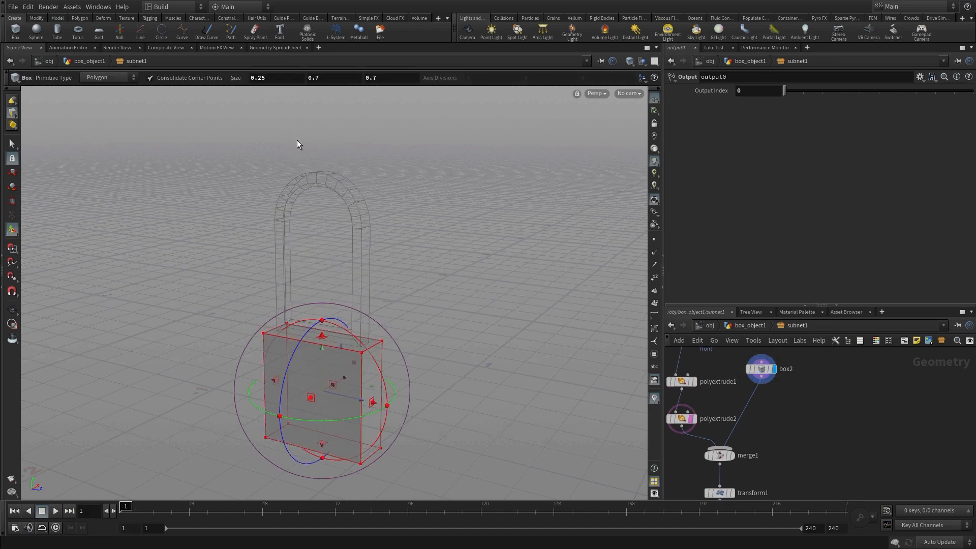
{"action": "left_click", "coordinate": [72, 6]}
{"action": "mouse_move", "coordinate": [80, 56]}
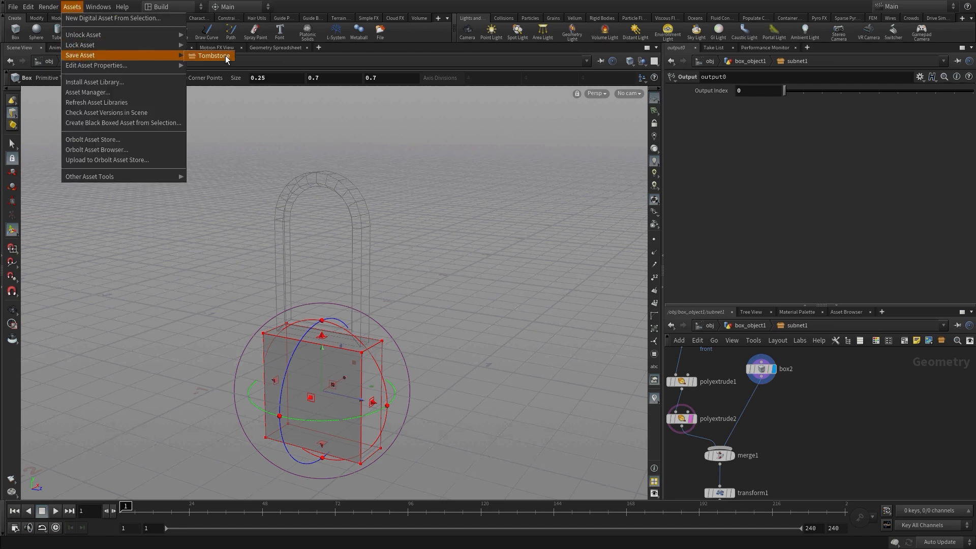
{"action": "left_click", "coordinate": [224, 57]}
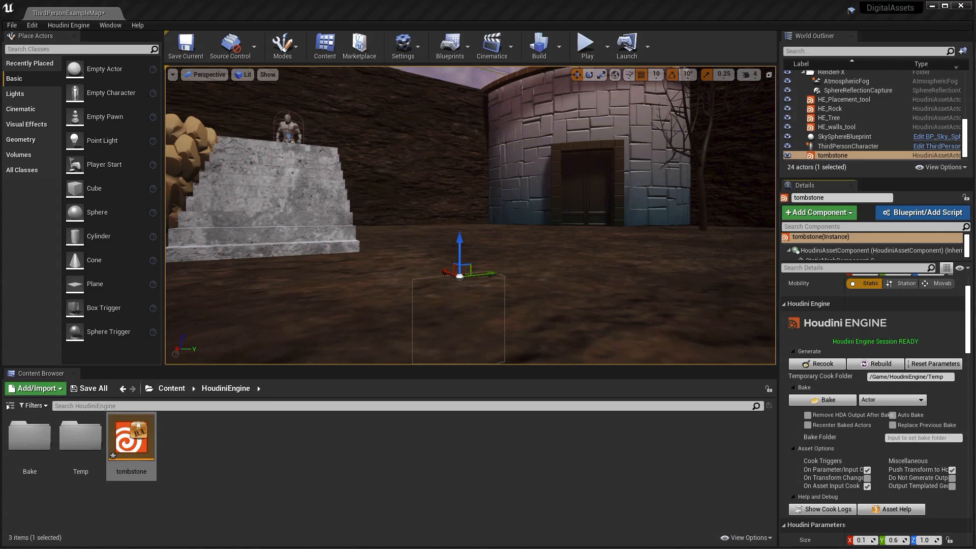
Switch to Unreal and rebuild the tombstone asset from its newly saved definition
{"action": "left_click", "coordinate": [880, 365]}
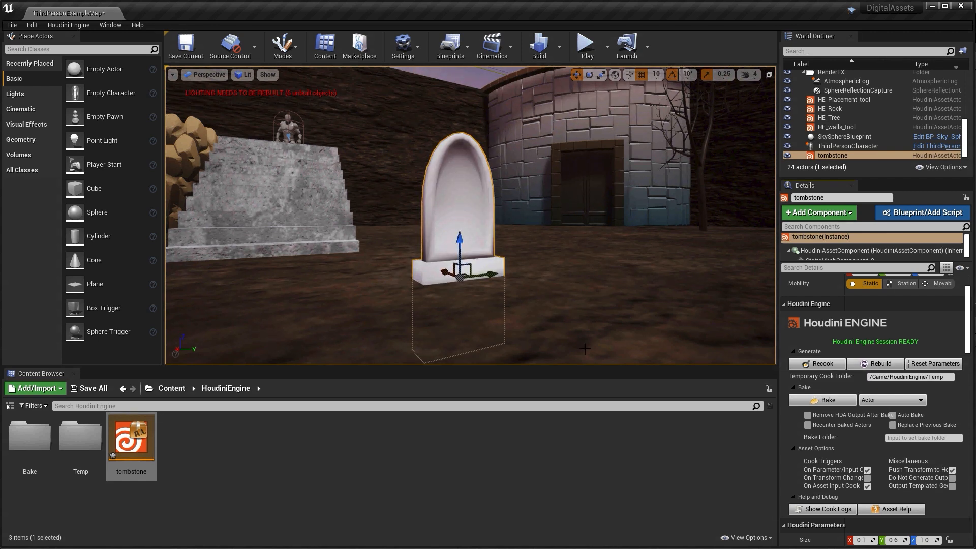
{"action": "mouse_move", "coordinate": [459, 245]}
{"action": "left_mouse_down"}
{"action": "mouse_move", "coordinate": [456, 219]}
{"action": "mouse_move", "coordinate": [456, 244]}
{"action": "left_mouse_up"}
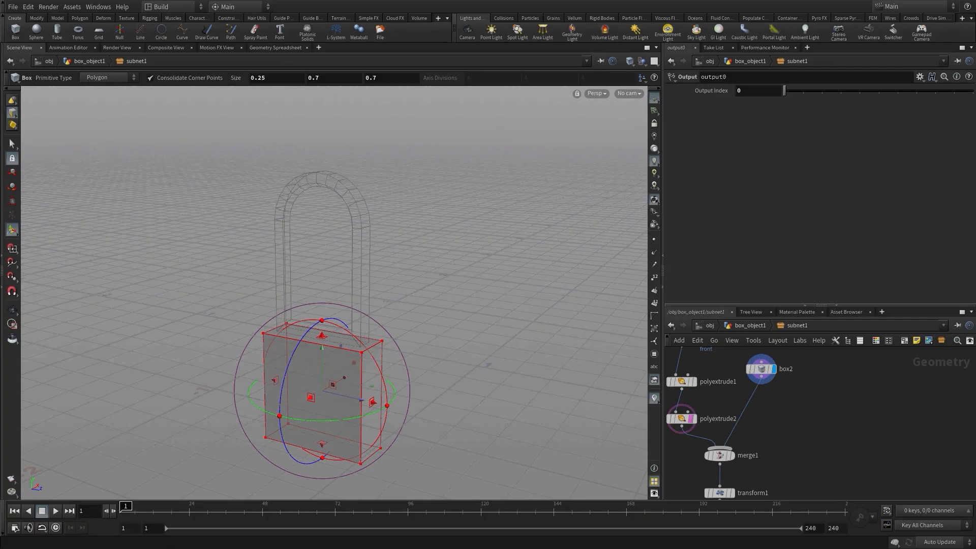
In Houdini, move merge1 to make room and insert an Attribute Noise node between box2 and merge1
{"action": "middle_click_drag", "start_coordinate": [829, 447], "coordinate": [825, 452]}
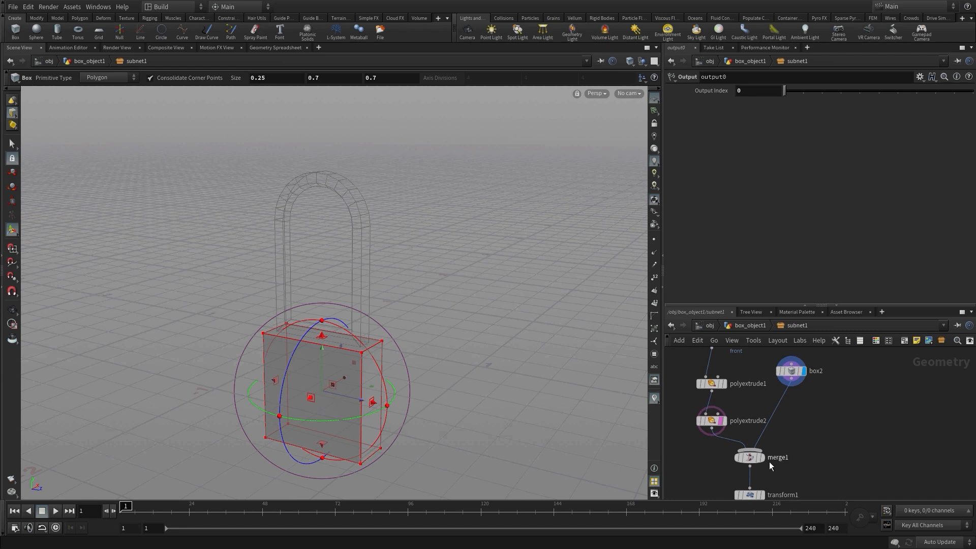
{"action": "left_click_drag", "start_coordinate": [749, 456], "coordinate": [774, 468]}
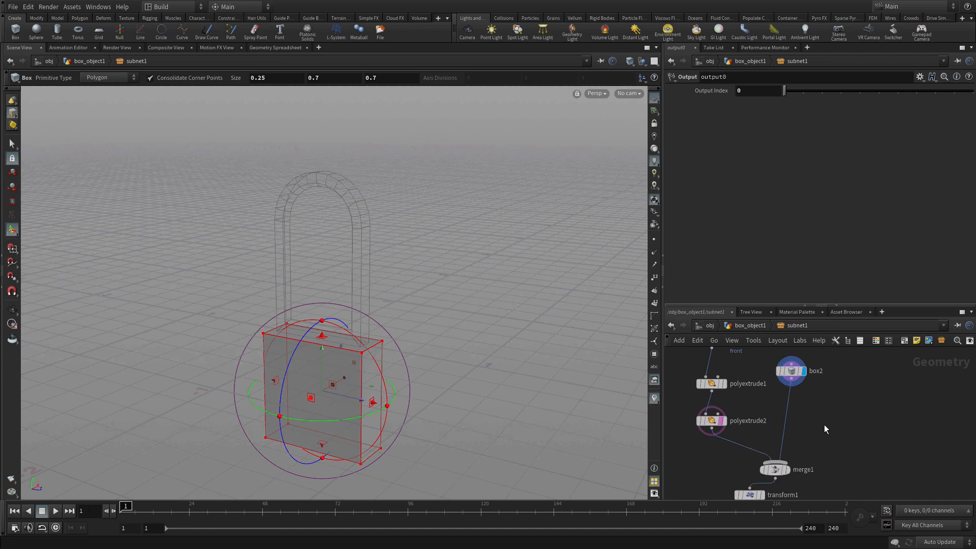
{"action": "key", "text": "Tab"}
{"action": "type", "text": "attr"}
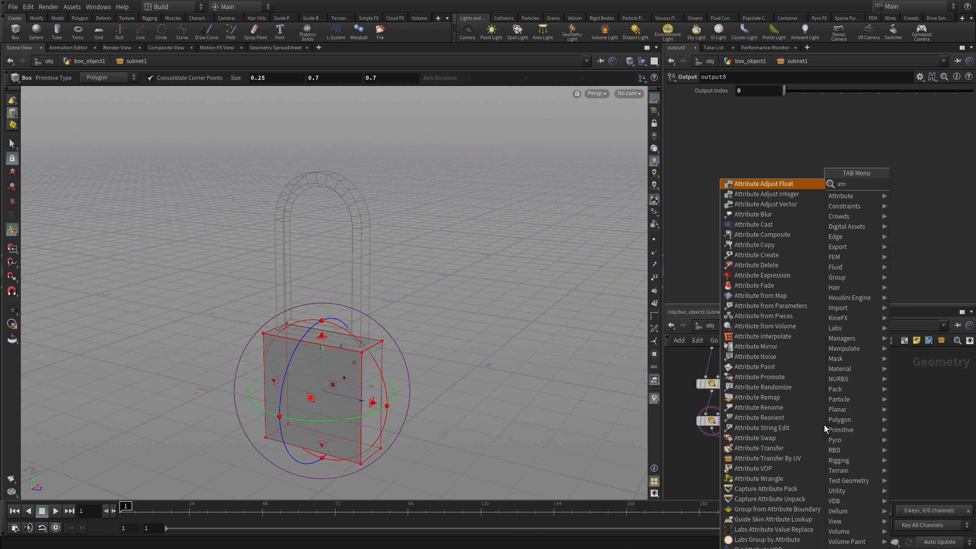
{"action": "left_click", "coordinate": [778, 352]}
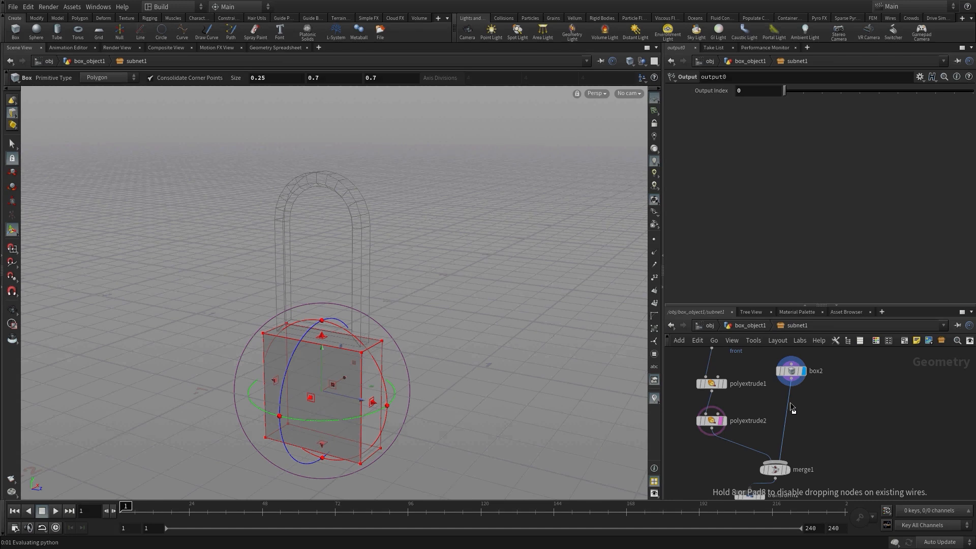
{"action": "left_click", "coordinate": [793, 408]}
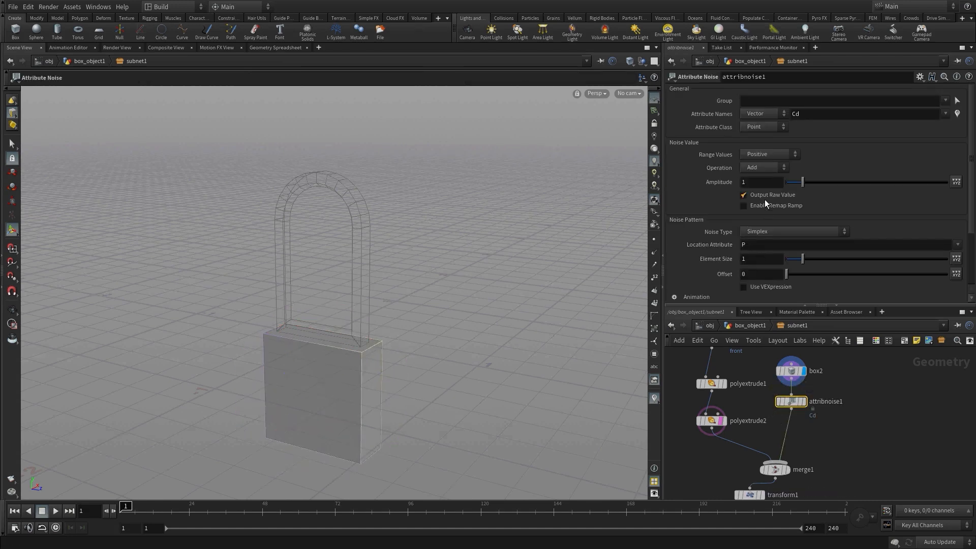
Set attribnoise1's attribute name to pscale and its Amplitude to 2.2
{"action": "double_click", "coordinate": [795, 113]}
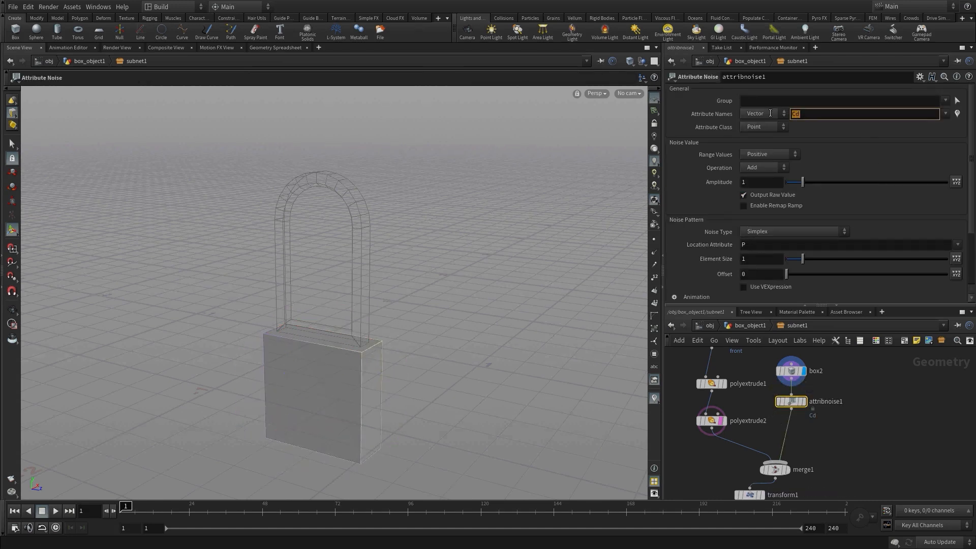
{"action": "key", "text": "Return"}
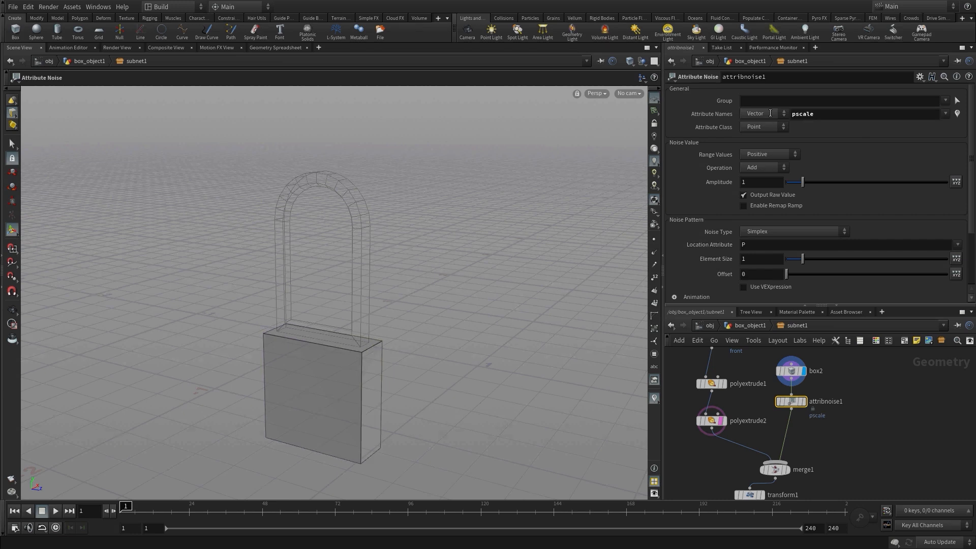
{"action": "double_click", "coordinate": [751, 183]}
{"action": "type", "text": "2.2"}
{"action": "key", "text": "Return"}
Insert a PolyBevel node between attribnoise1 and merge1
{"action": "key", "text": "Tab"}
{"action": "type", "text": "polyb"}
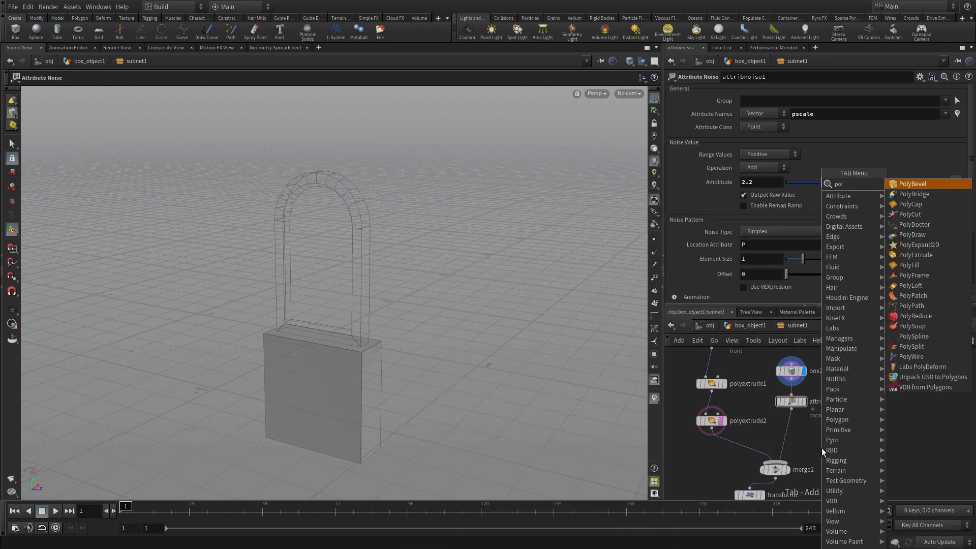
{"action": "key", "text": "Return"}
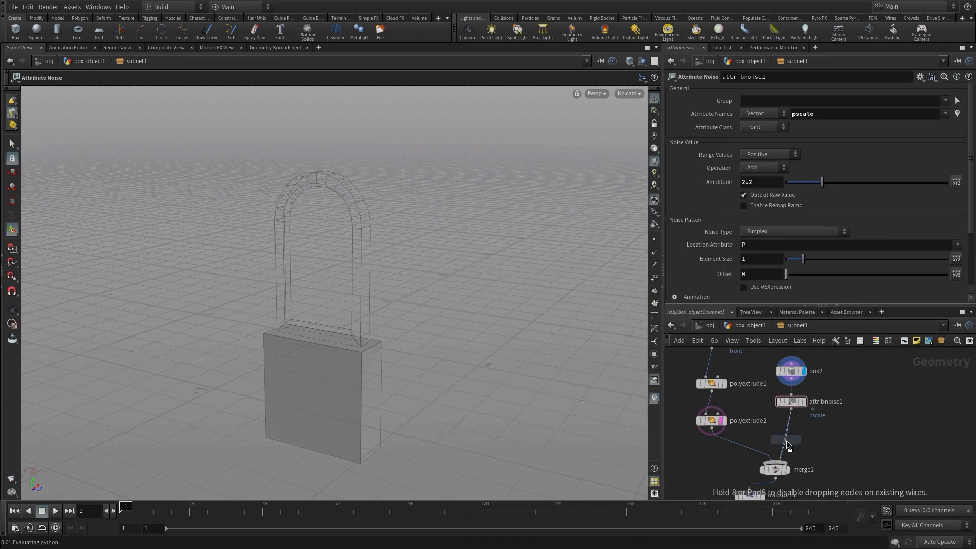
{"action": "left_click", "coordinate": [788, 445]}
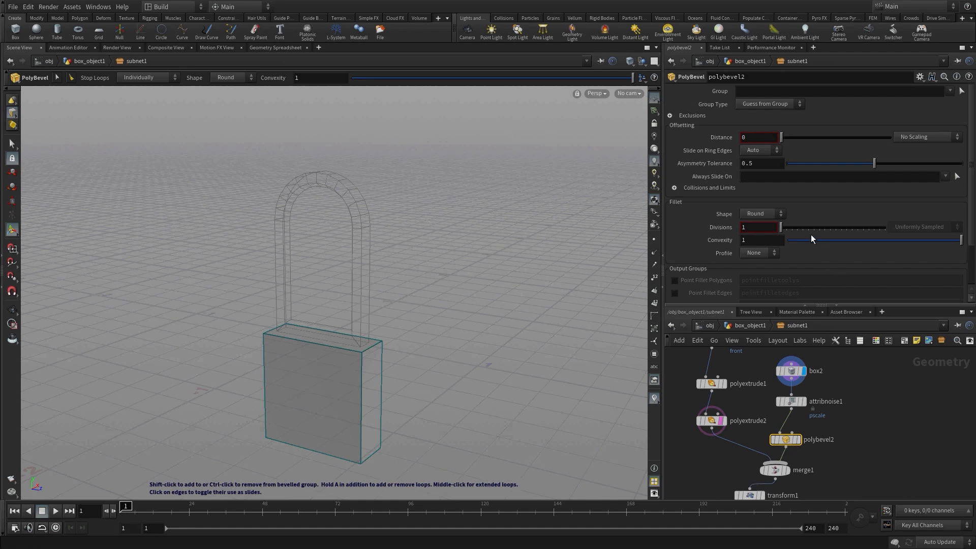
Set polybevel2's offset to Scale By Attribute with a Distance of 0.05
{"action": "left_click", "coordinate": [898, 137]}
{"action": "left_click", "coordinate": [902, 147]}
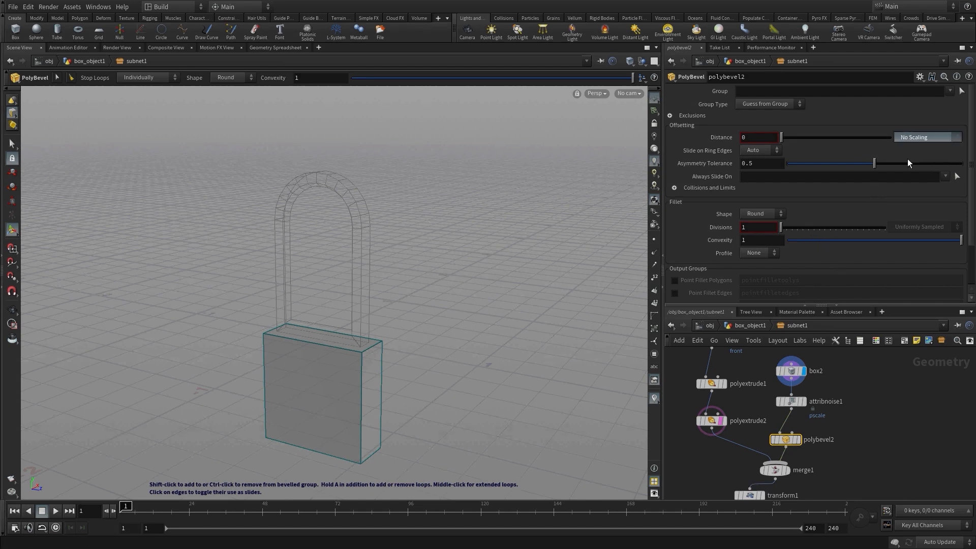
{"action": "left_click", "coordinate": [742, 137]}
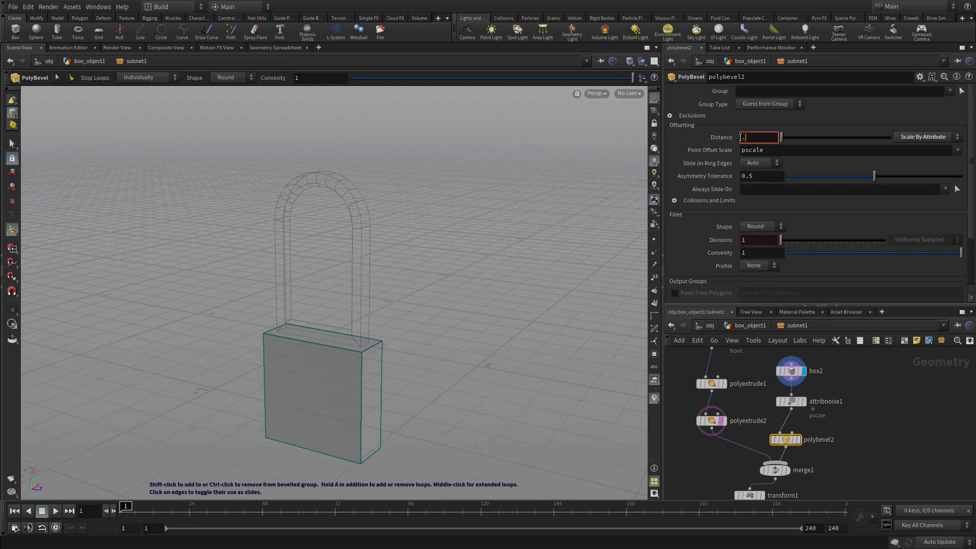
{"action": "key", "text": "Return"}
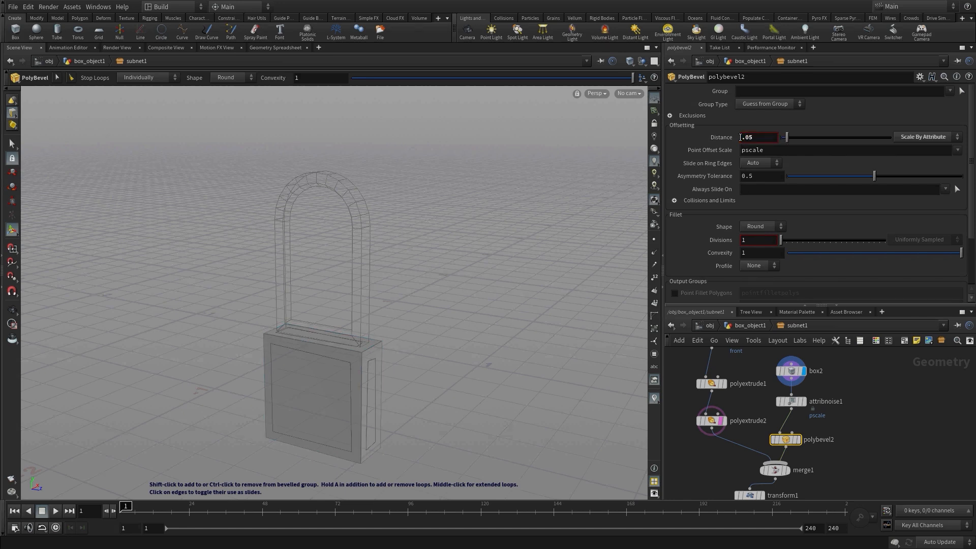
Set polybevel2's Divisions to 3 and make polybevel2 the displayed node
{"action": "left_click", "coordinate": [741, 240]}
{"action": "type", "text": "3"}
{"action": "key", "text": "Return"}
{"action": "left_click", "coordinate": [798, 439]}
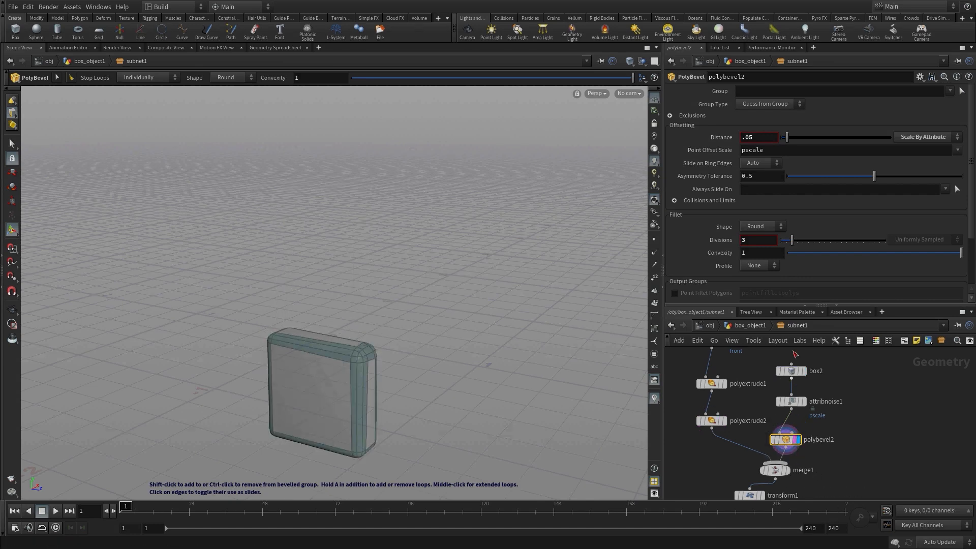
Try polybevel2 with 1 division, and set Divisions to 2
{"action": "left_click", "coordinate": [739, 240]}
{"action": "type", "text": "1"}
{"action": "key", "text": "Return"}
{"action": "left_click", "coordinate": [739, 240]}
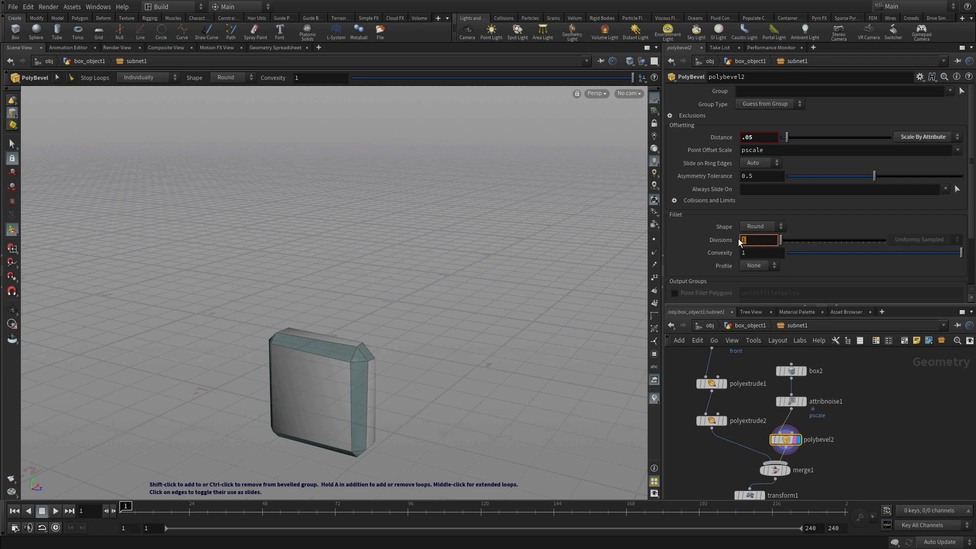
{"action": "key", "text": "Return"}
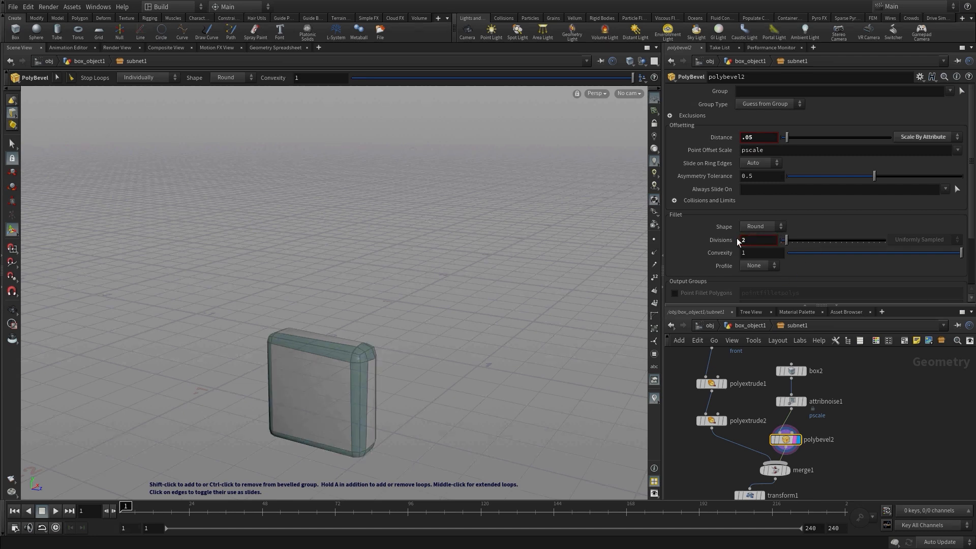
{"action": "key", "text": "Escape"}
{"action": "mouse_move", "coordinate": [407, 344]}
{"action": "left_mouse_down"}
{"action": "mouse_move", "coordinate": [533, 310]}
{"action": "mouse_move", "coordinate": [553, 379]}
{"action": "mouse_move", "coordinate": [140, 330]}
{"action": "mouse_move", "coordinate": [464, 335]}
{"action": "mouse_move", "coordinate": [398, 338]}
{"action": "left_mouse_up"}
{"action": "key", "text": "Return"}
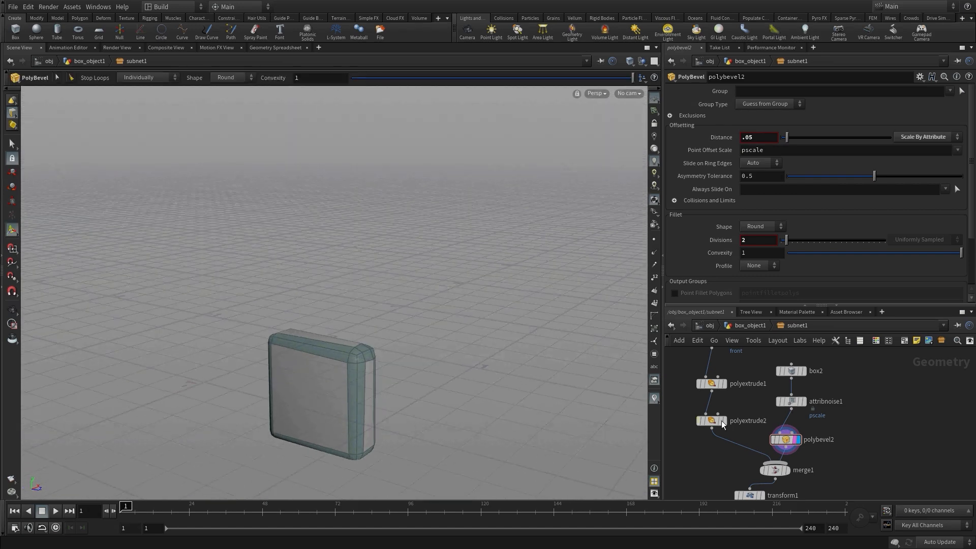
Change box2's primitive type to Polygon Mesh
{"action": "left_click", "coordinate": [797, 374]}
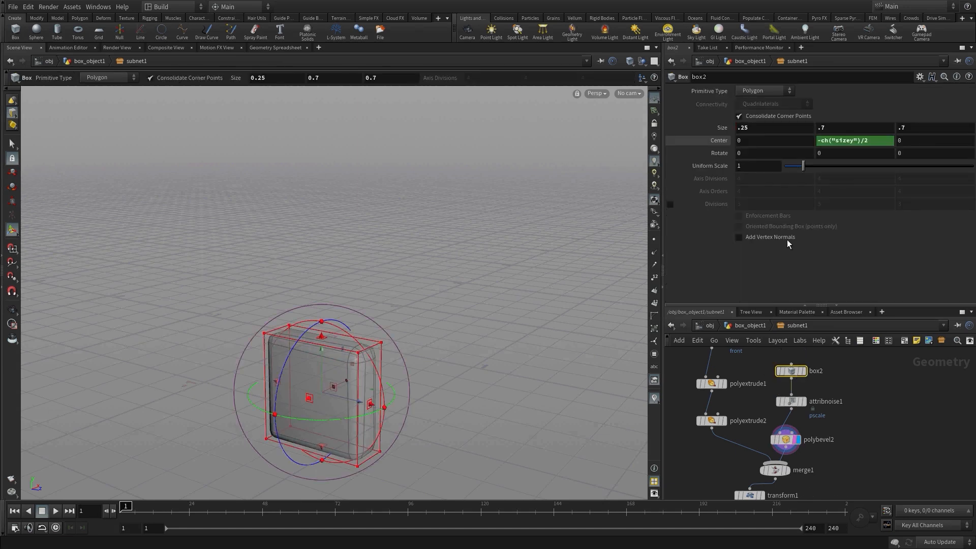
{"action": "left_click", "coordinate": [756, 92]}
{"action": "left_click", "coordinate": [755, 101]}
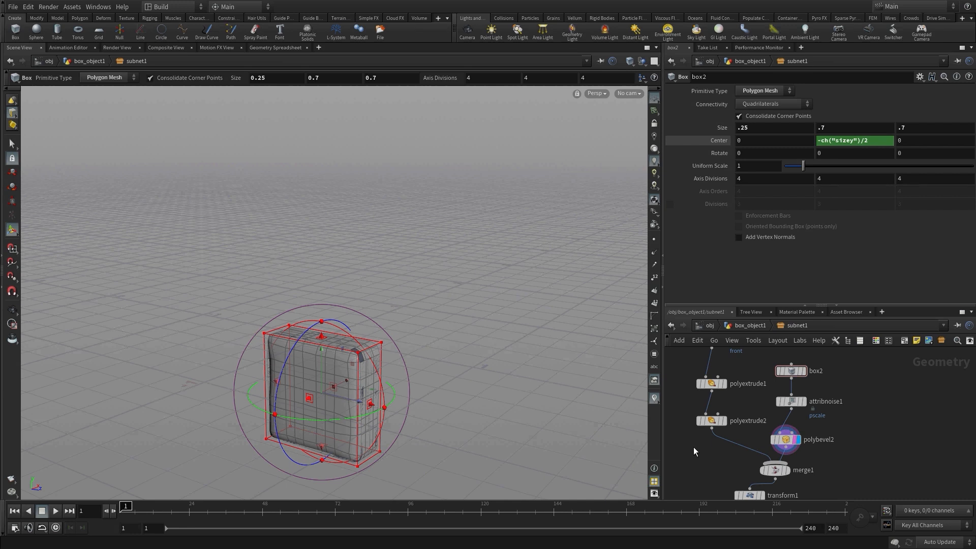
Expand polybevel2's exclusions and enable Ignore Flat Edges so only the base box's outer edges are bevelled
{"action": "left_click", "coordinate": [785, 439]}
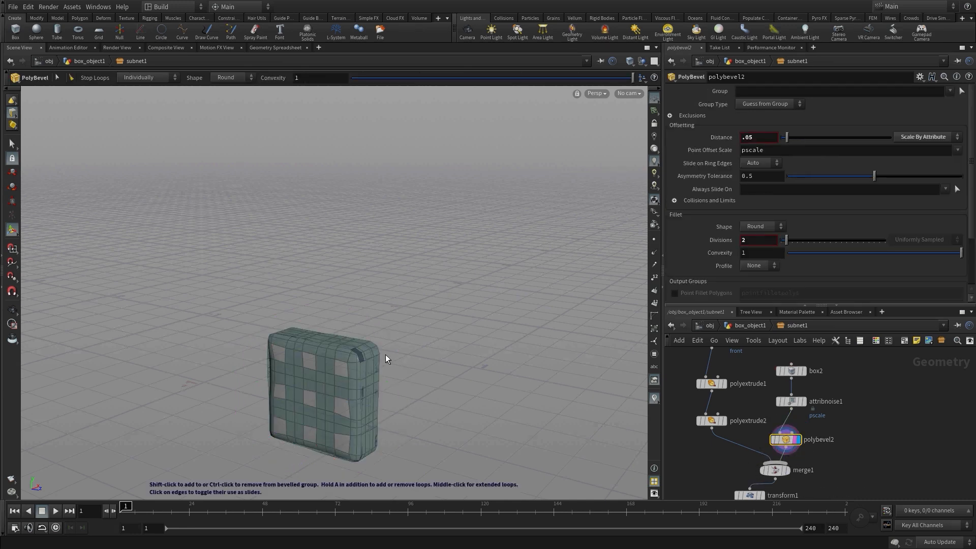
{"action": "scroll", "coordinate": [792, 191], "scroll_direction": "down", "scroll_amount": 2}
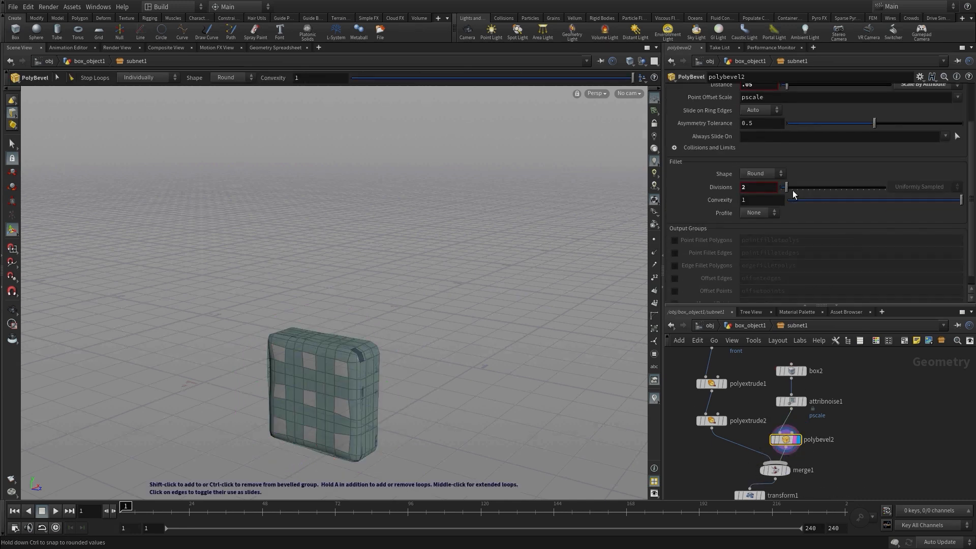
{"action": "scroll", "coordinate": [792, 191], "scroll_direction": "up", "scroll_amount": 2}
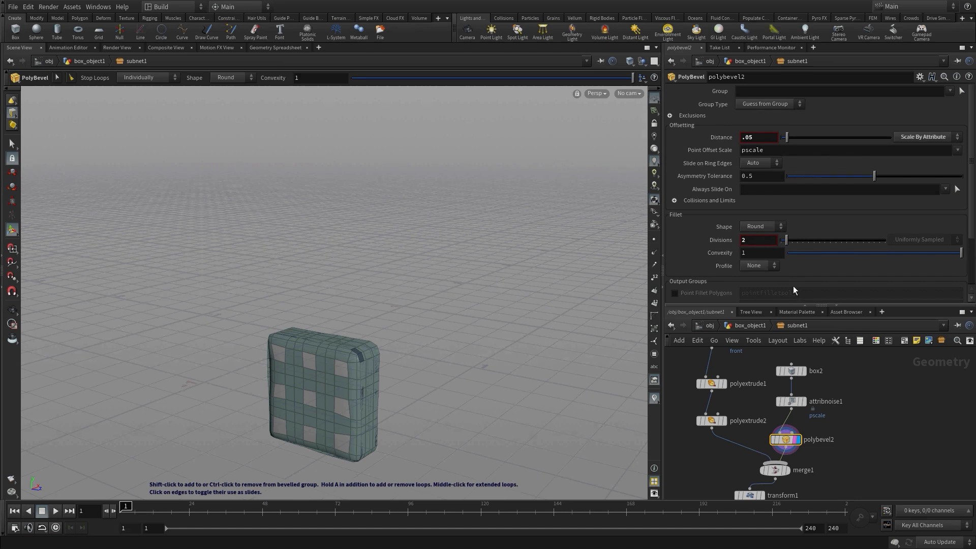
{"action": "left_click", "coordinate": [670, 116]}
{"action": "left_click", "coordinate": [747, 130]}
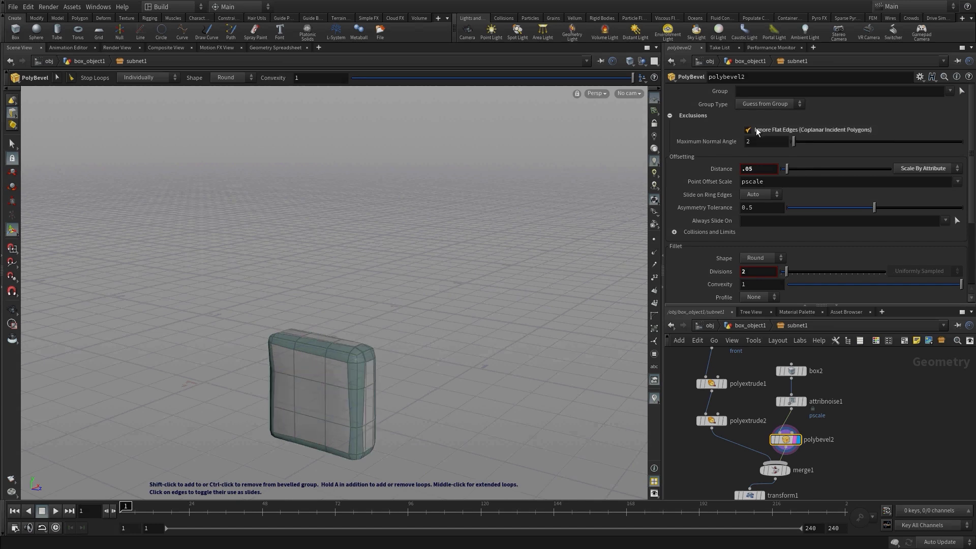
{"action": "key", "text": "Escape"}
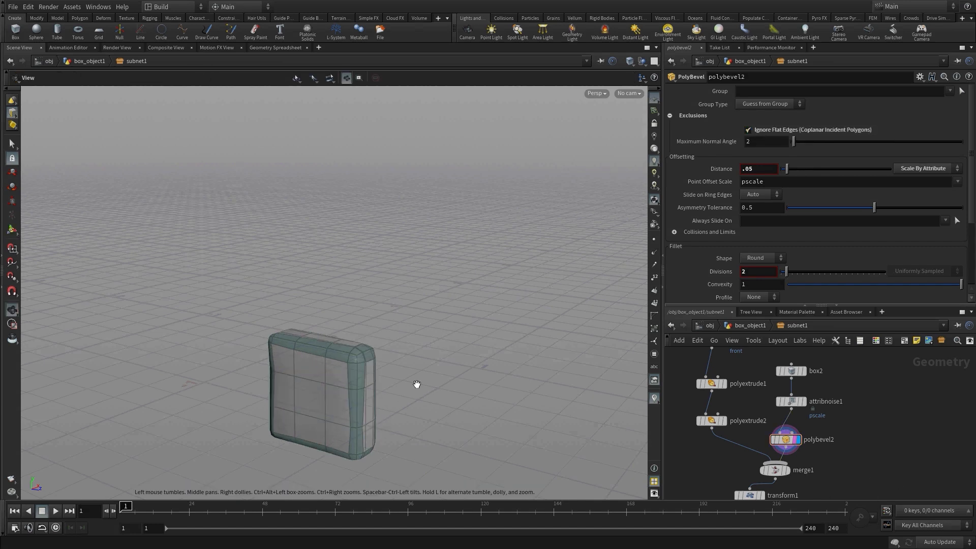
{"action": "mouse_move", "coordinate": [413, 388]}
{"action": "left_mouse_down"}
{"action": "mouse_move", "coordinate": [516, 388]}
{"action": "mouse_move", "coordinate": [398, 390]}
{"action": "mouse_move", "coordinate": [427, 383]}
{"action": "left_mouse_up"}
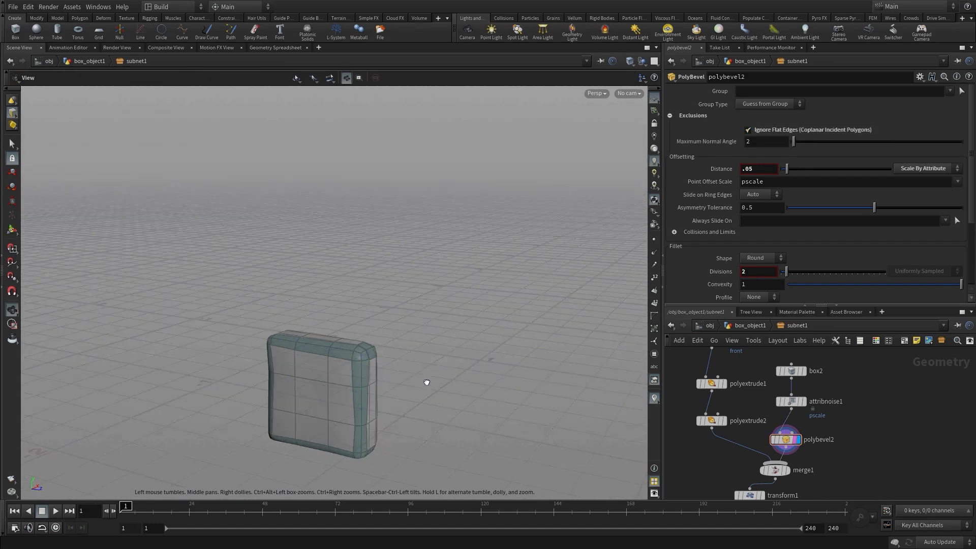
{"action": "key", "text": "Return"}
Make room above merge1, duplicate attribnoise1 and polybevel2, and feed the copied noise node from polyextrude2
{"action": "scroll", "coordinate": [853, 431], "scroll_direction": "down", "scroll_amount": 3}
{"action": "middle_click_drag", "start_coordinate": [854, 429], "coordinate": [853, 449]}
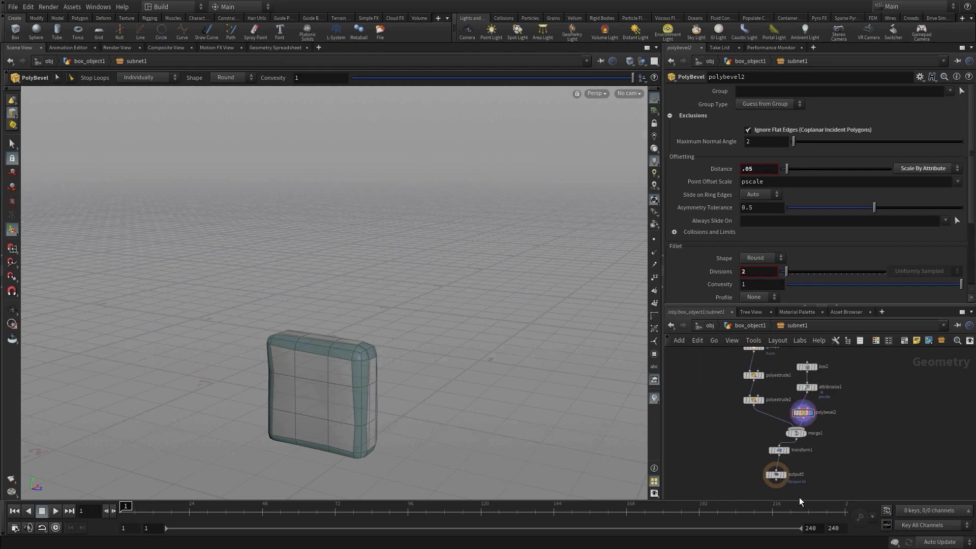
{"action": "left_click_drag", "start_coordinate": [803, 489], "coordinate": [763, 473]}
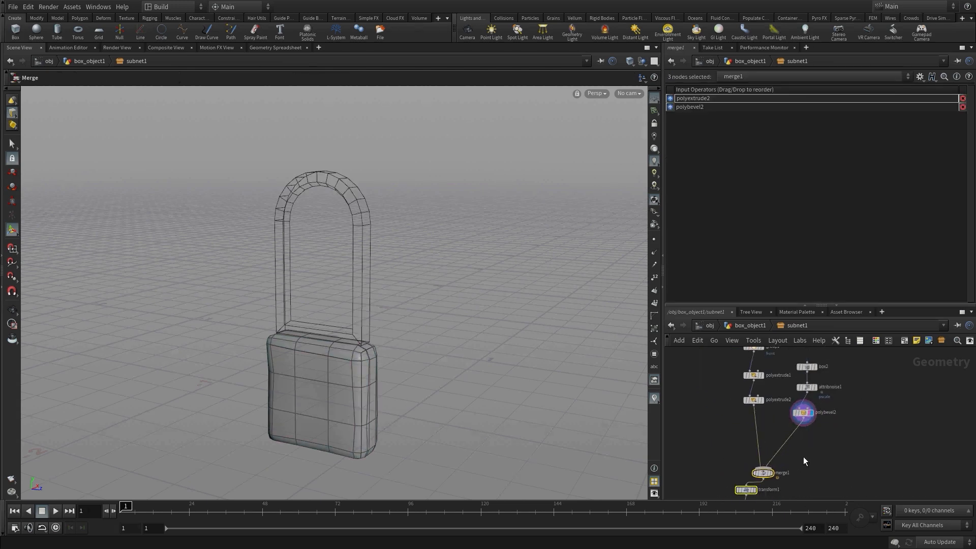
{"action": "left_click", "coordinate": [828, 442]}
{"action": "left_click_drag", "start_coordinate": [828, 432], "coordinate": [798, 385]}
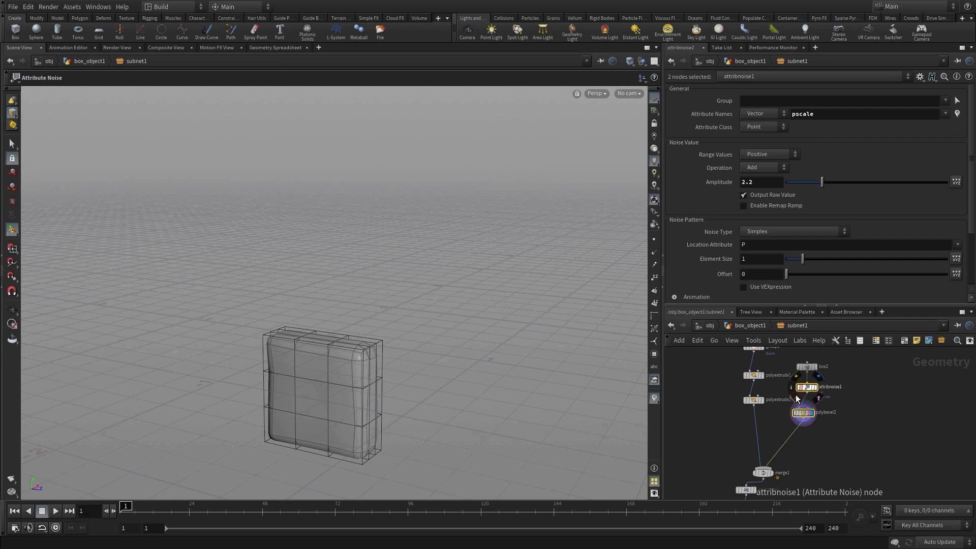
{"action": "key", "text": "ctrl+c"}
{"action": "key", "text": "ctrl+v"}
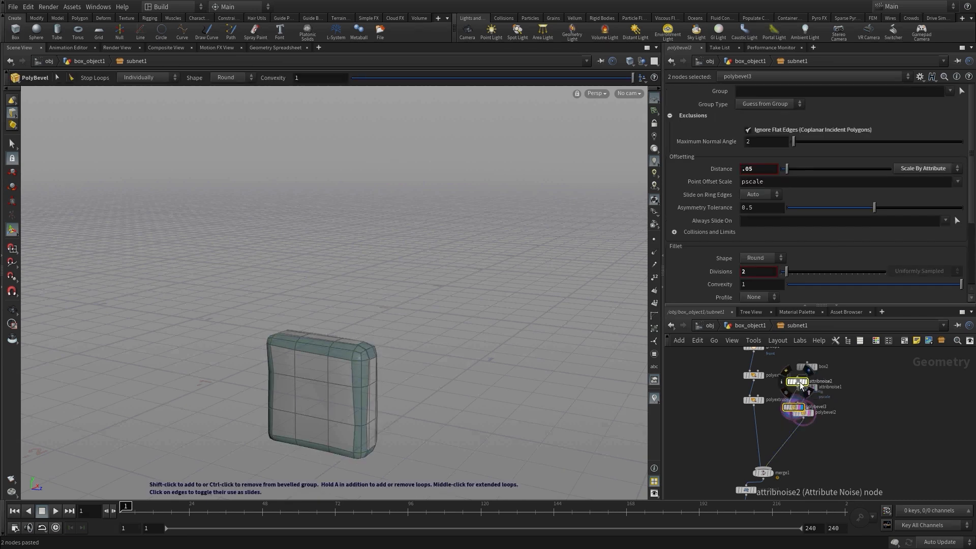
{"action": "left_click_drag", "start_coordinate": [800, 384], "coordinate": [731, 430]}
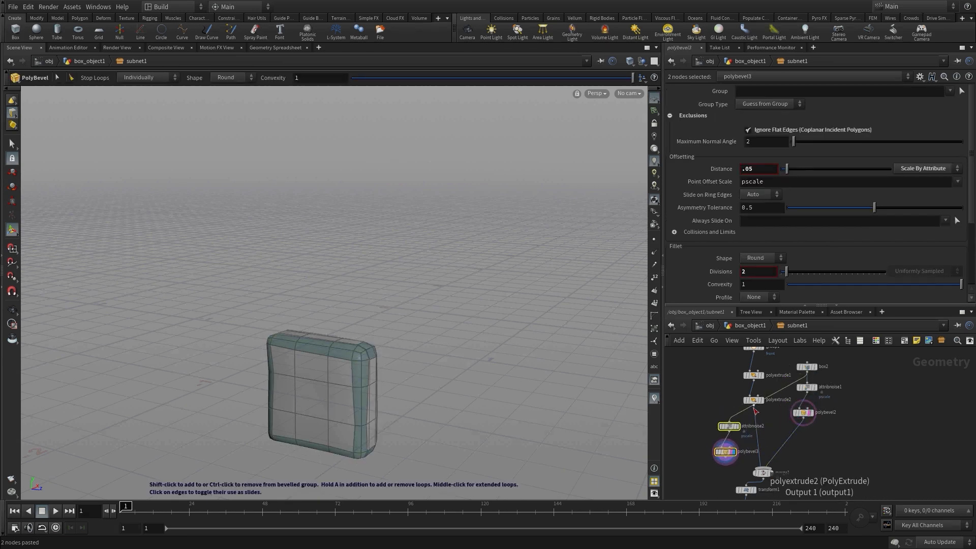
{"action": "left_click", "coordinate": [754, 409]}
{"action": "left_click", "coordinate": [729, 421]}
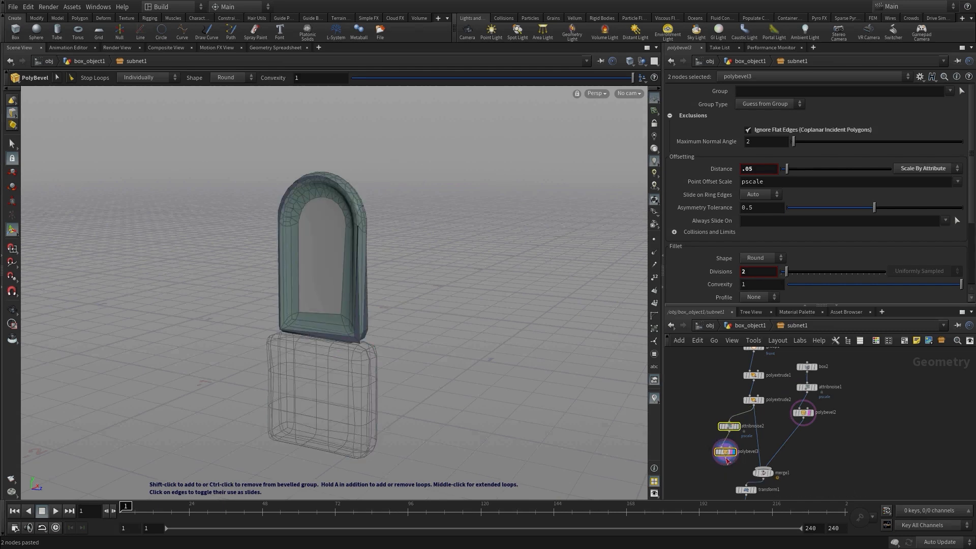
Connect polybevel3 to merge1 in place of the direct polyextrude2 input and list it before polybevel2
{"action": "left_click", "coordinate": [727, 461]}
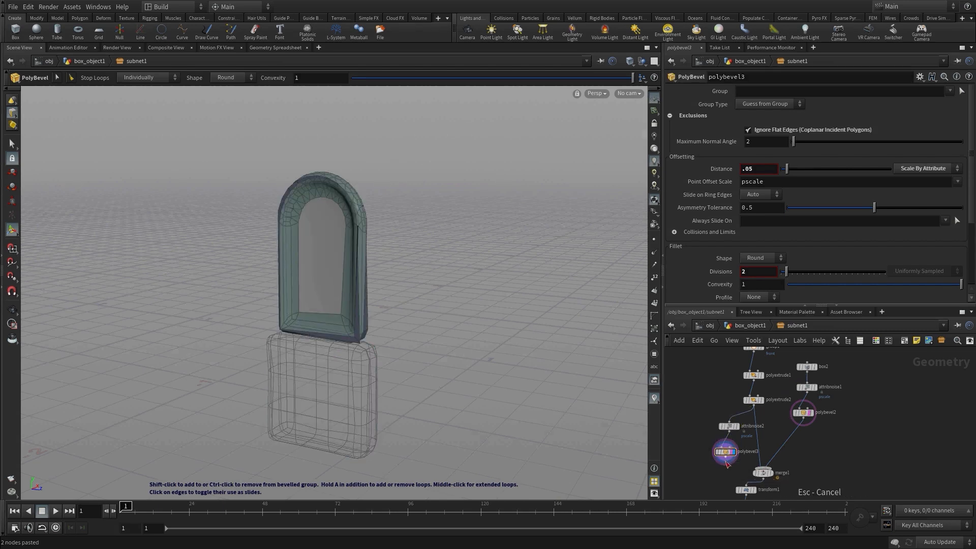
{"action": "left_click", "coordinate": [757, 467]}
{"action": "left_click", "coordinate": [762, 472]}
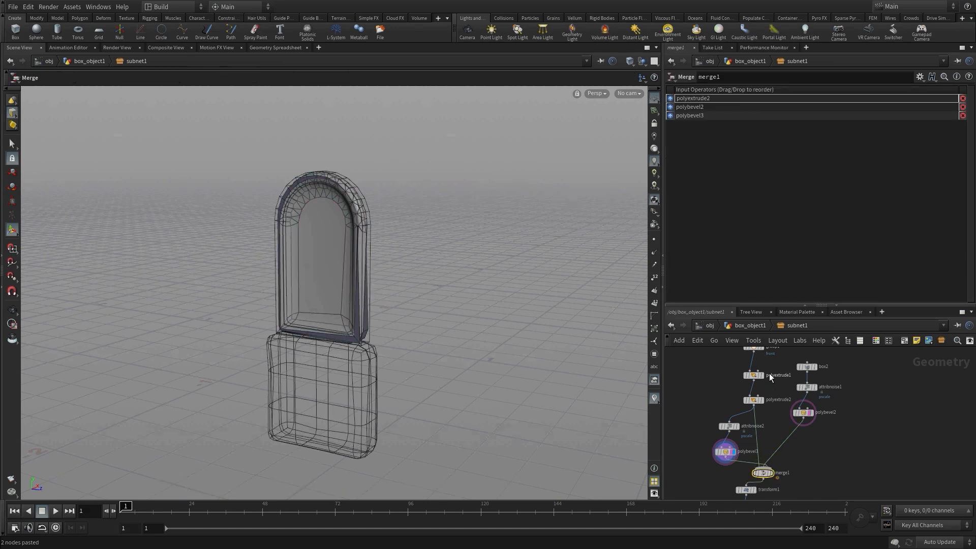
{"action": "left_click", "coordinate": [962, 99]}
{"action": "left_click_drag", "start_coordinate": [671, 109], "coordinate": [672, 100]}
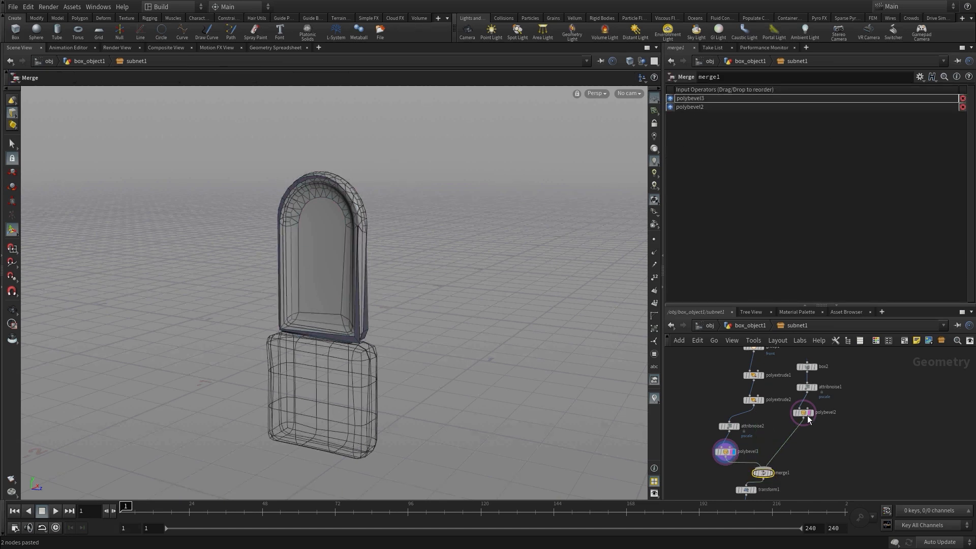
{"action": "left_click", "coordinate": [812, 497]}
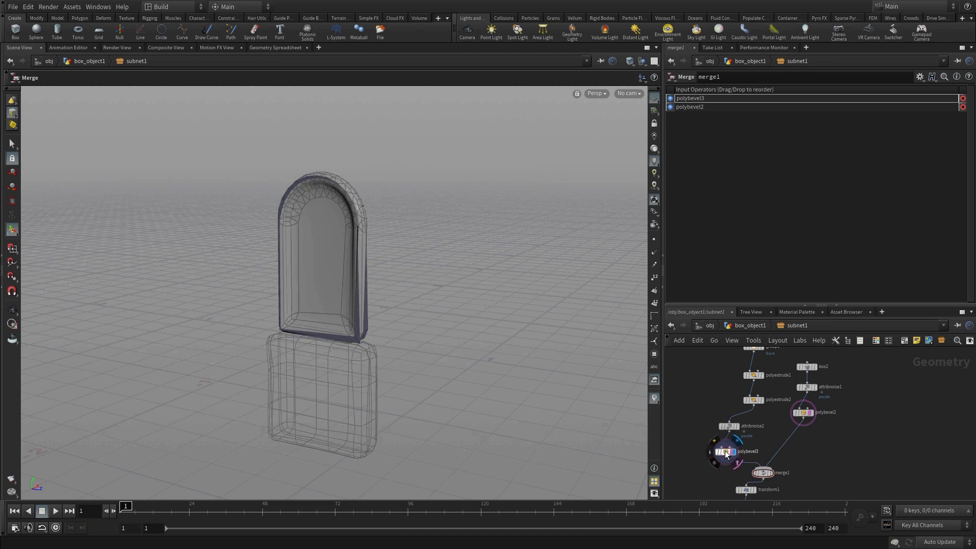
Set polybevel3's Distance to 0.012 and its Maximum Normal Angle to 34.5
{"action": "left_click", "coordinate": [726, 453]}
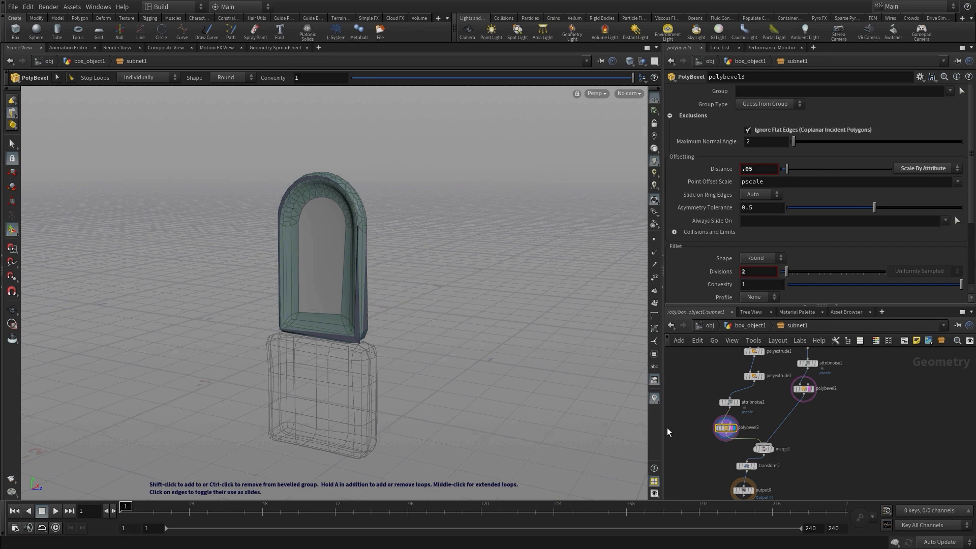
{"action": "left_click", "coordinate": [768, 169]}
{"action": "type", "text": ".012"}
{"action": "key", "text": "Return"}
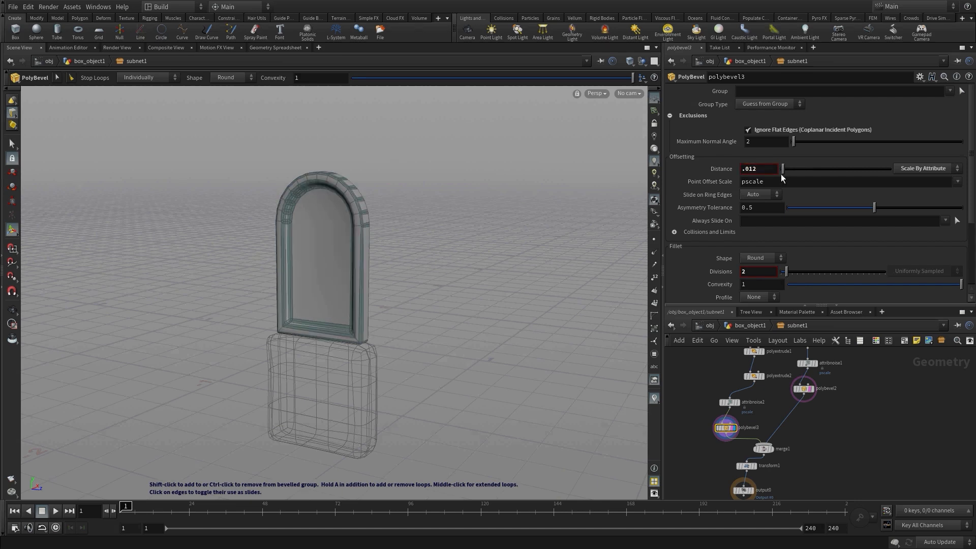
{"action": "left_click_drag", "start_coordinate": [792, 142], "coordinate": [817, 144]}
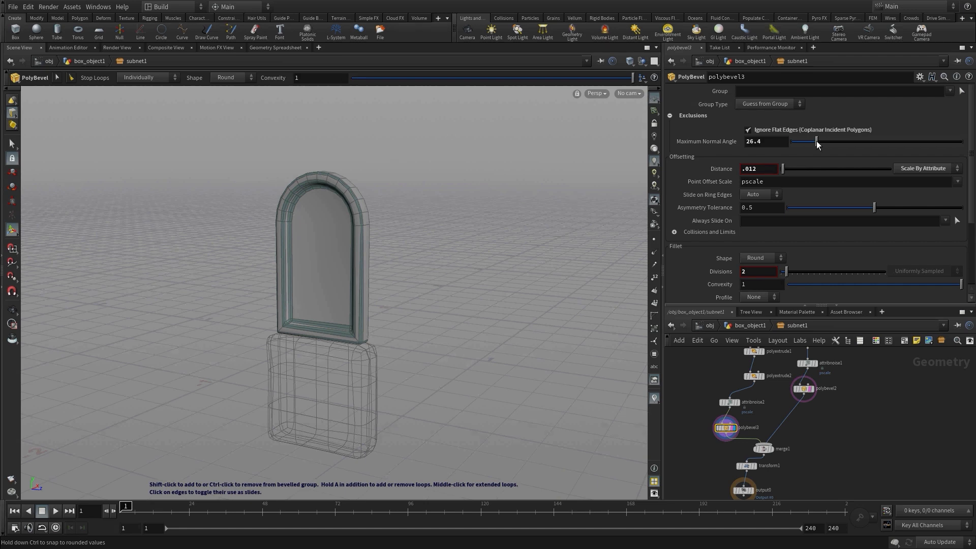
{"action": "left_click_drag", "start_coordinate": [817, 144], "coordinate": [823, 144]}
Display the output0 node and inspect the bevelled tombstone up close
{"action": "middle_click_drag", "start_coordinate": [837, 449], "coordinate": [818, 412]}
{"action": "left_click", "coordinate": [737, 442]}
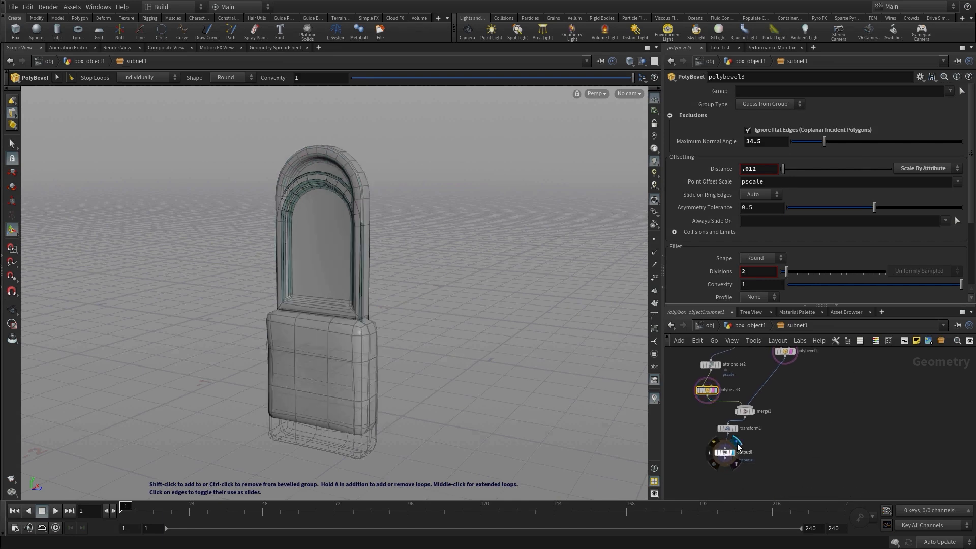
{"action": "left_click", "coordinate": [724, 452]}
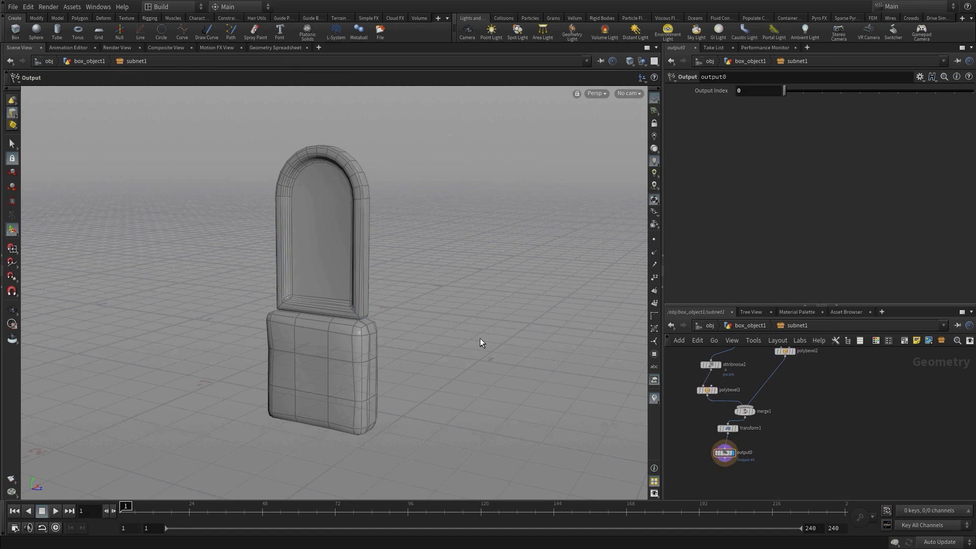
{"action": "mouse_move", "coordinate": [482, 342]}
{"action": "left_mouse_down", "text": "alt"}
{"action": "mouse_move", "coordinate": [235, 305]}
{"action": "mouse_move", "coordinate": [516, 325]}
{"action": "mouse_move", "coordinate": [484, 344]}
{"action": "mouse_move", "coordinate": [500, 337]}
{"action": "left_mouse_up", "text": "alt"}
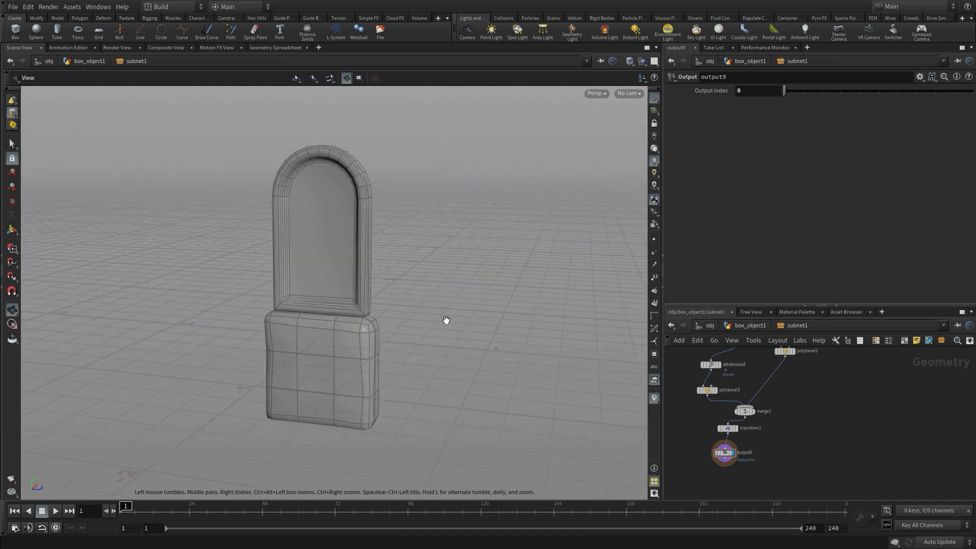
{"action": "right_click_drag", "start_coordinate": [446, 320], "coordinate": [511, 282], "text": "alt"}
{"action": "middle_click_drag", "start_coordinate": [427, 261], "coordinate": [490, 317], "text": "alt"}
{"action": "mouse_move", "coordinate": [464, 312]}
{"action": "left_mouse_down", "text": "alt"}
{"action": "mouse_move", "coordinate": [501, 309]}
{"action": "mouse_move", "coordinate": [461, 314]}
{"action": "left_mouse_up", "text": "alt"}
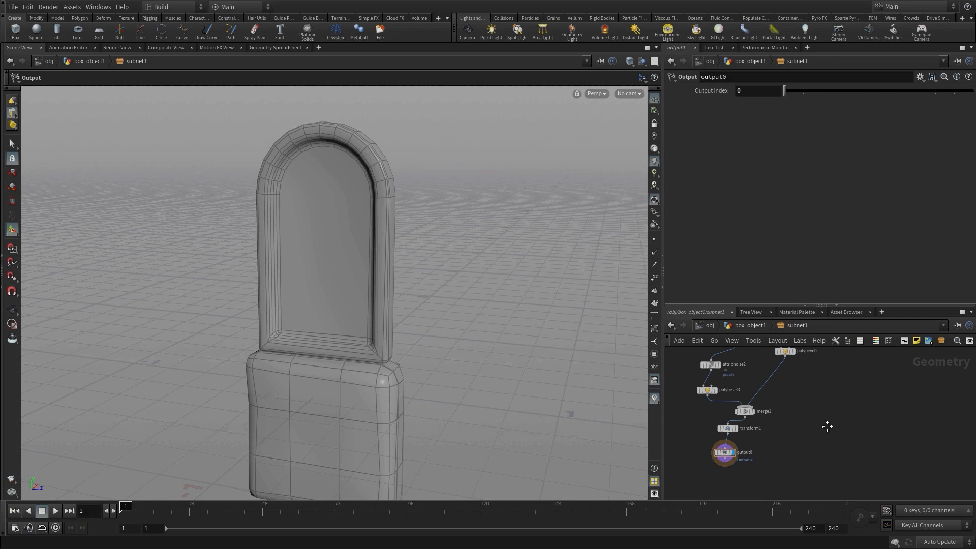
Set the Amplitude of attribnoise2 to 3
{"action": "left_click", "coordinate": [714, 375]}
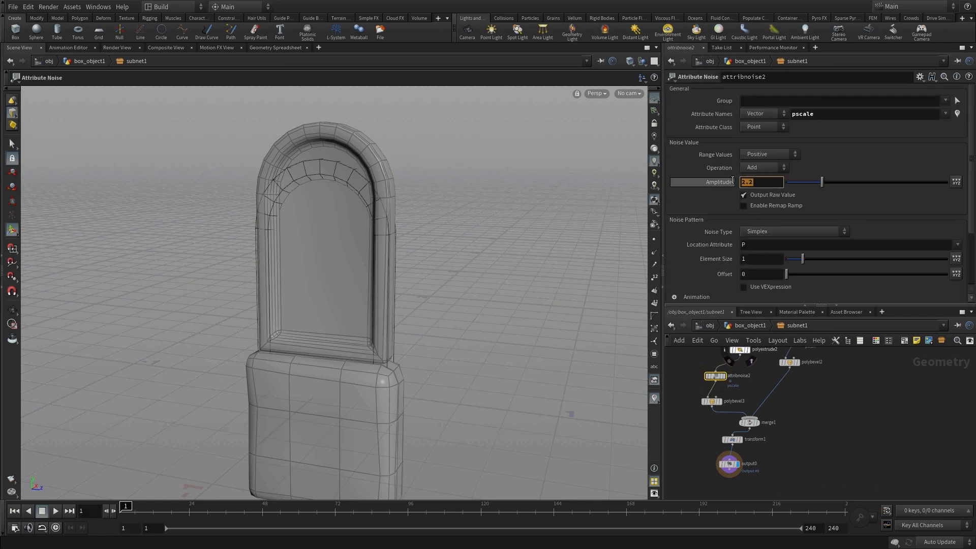
{"action": "type", "text": "3"}
{"action": "key", "text": "Return"}
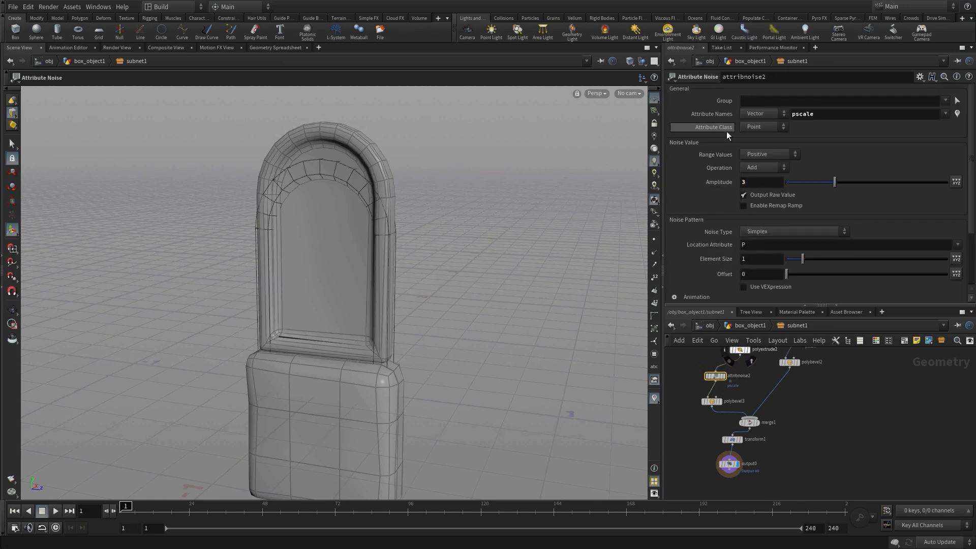
Set polybevel3's Divisions to 1 and check the tombstone's final output
{"action": "left_click", "coordinate": [712, 401]}
{"action": "double_click", "coordinate": [744, 272]}
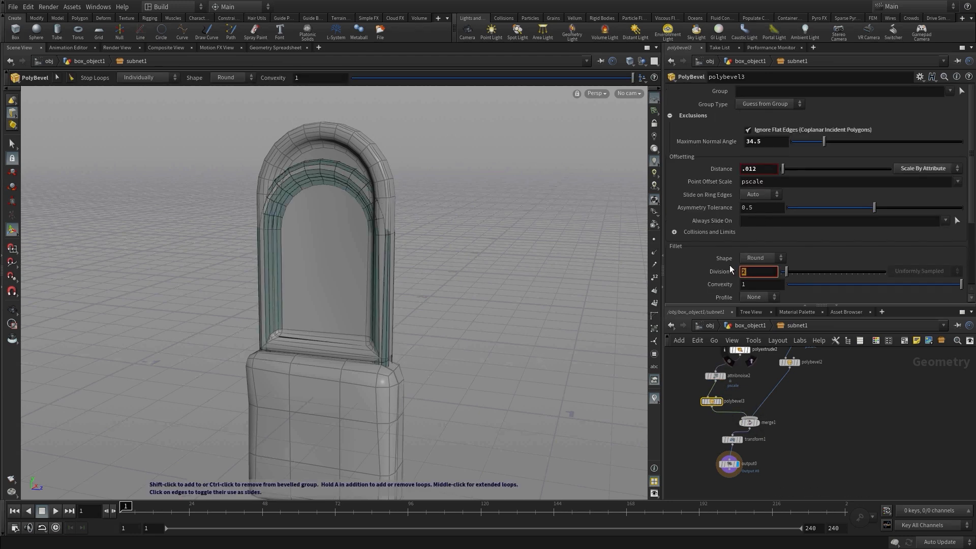
{"action": "type", "text": "1"}
{"action": "key", "text": "Return"}
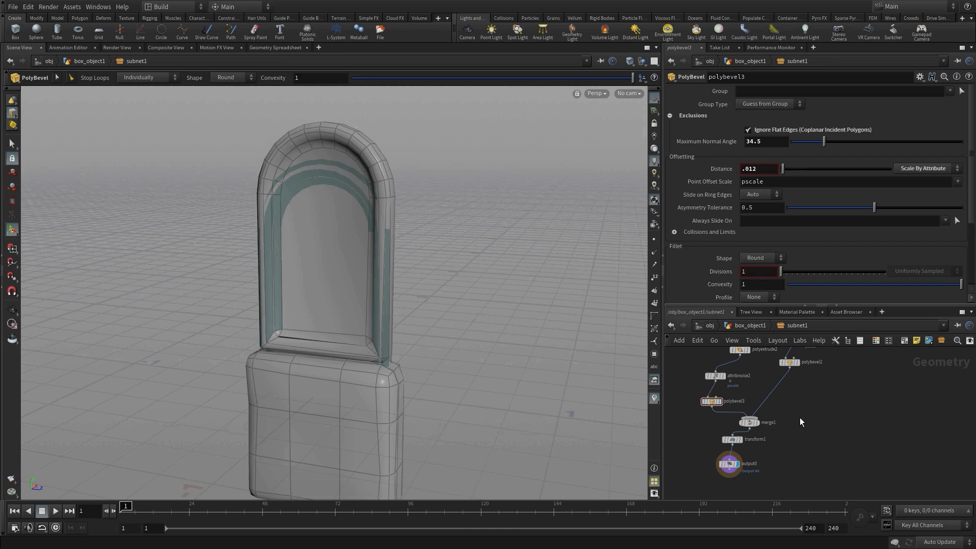
{"action": "left_click", "coordinate": [734, 468]}
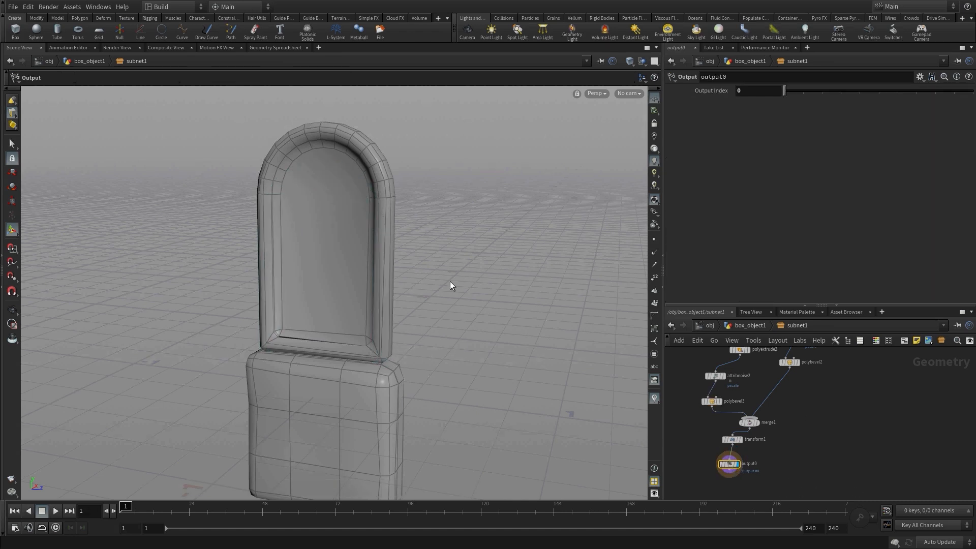
{"action": "mouse_move", "coordinate": [452, 292]}
{"action": "left_mouse_down"}
{"action": "mouse_move", "coordinate": [407, 315]}
{"action": "mouse_move", "coordinate": [298, 301]}
{"action": "mouse_move", "coordinate": [488, 283]}
{"action": "mouse_move", "coordinate": [289, 298]}
{"action": "mouse_move", "coordinate": [466, 290]}
{"action": "mouse_move", "coordinate": [434, 291]}
{"action": "left_mouse_up"}
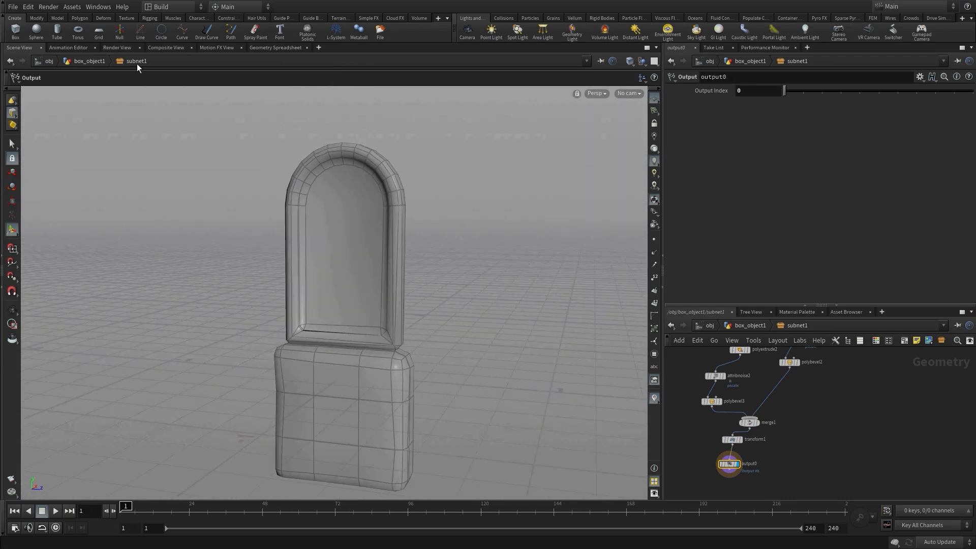
Save the tombstone digital asset and switch to the Unreal Editor
{"action": "left_click", "coordinate": [72, 7]}
{"action": "mouse_move", "coordinate": [154, 54]}
{"action": "left_click", "coordinate": [203, 54]}
{"action": "key", "text": "alt+Tab"}
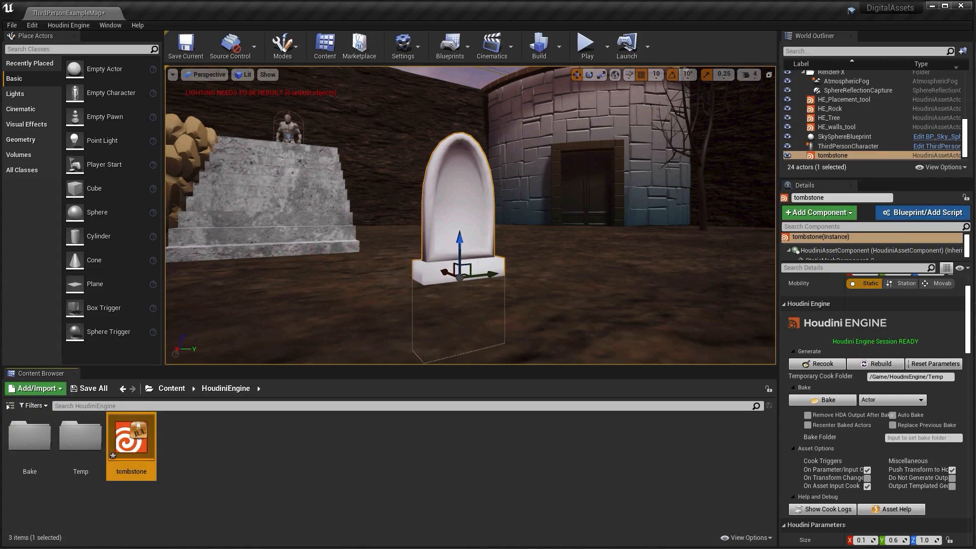
Rebuild the tombstone actor from the updated asset and set its Corner Bevel to about 0.279
{"action": "left_click", "coordinate": [868, 364]}
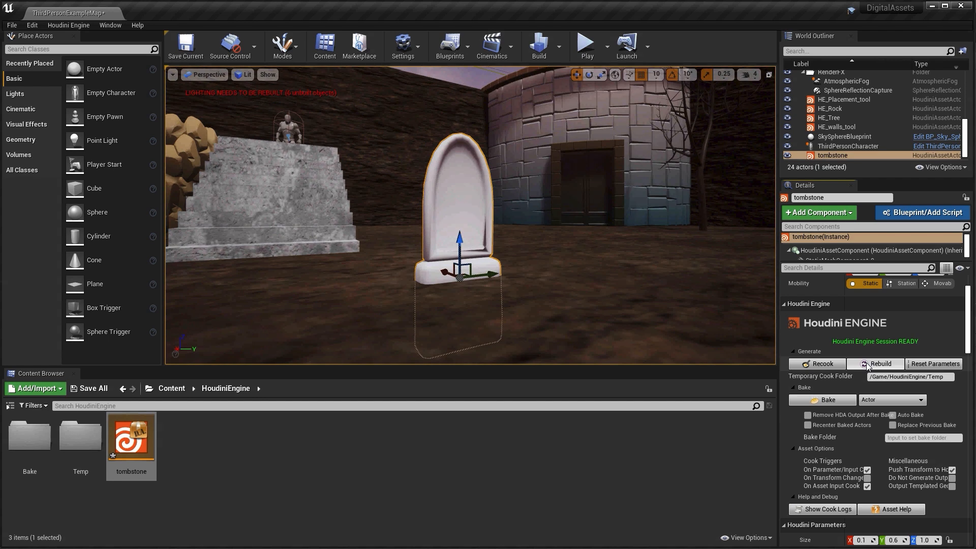
{"action": "left_click", "coordinate": [867, 363]}
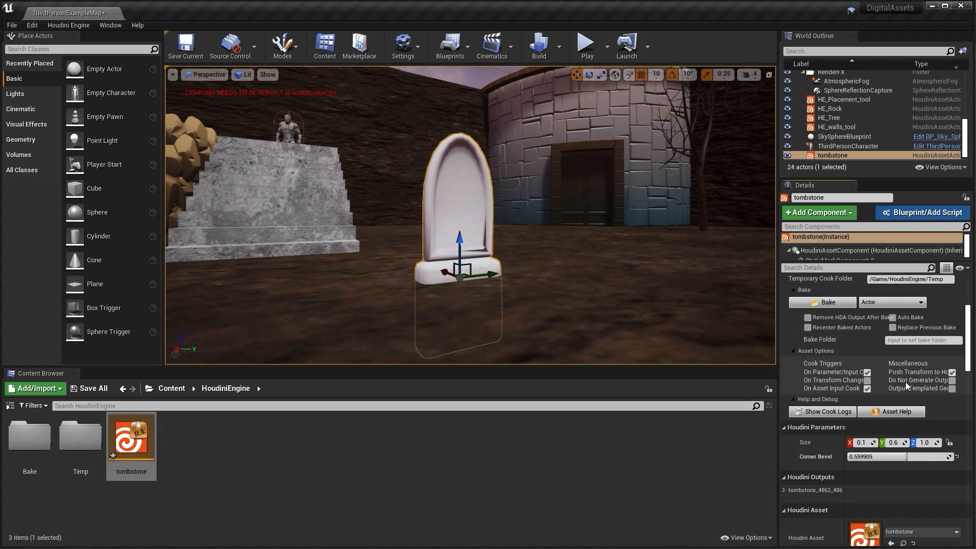
{"action": "left_click_drag", "start_coordinate": [879, 457], "coordinate": [910, 458]}
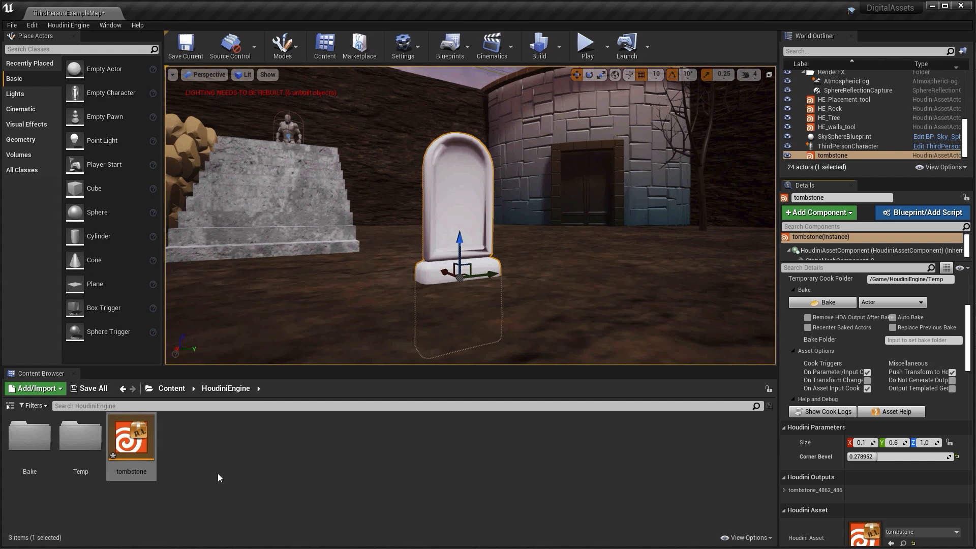
Open the StarterContent Materials folder and browse its materials
{"action": "left_click_drag", "start_coordinate": [131, 440], "coordinate": [286, 456]}
{"action": "double_click", "coordinate": [286, 457]}
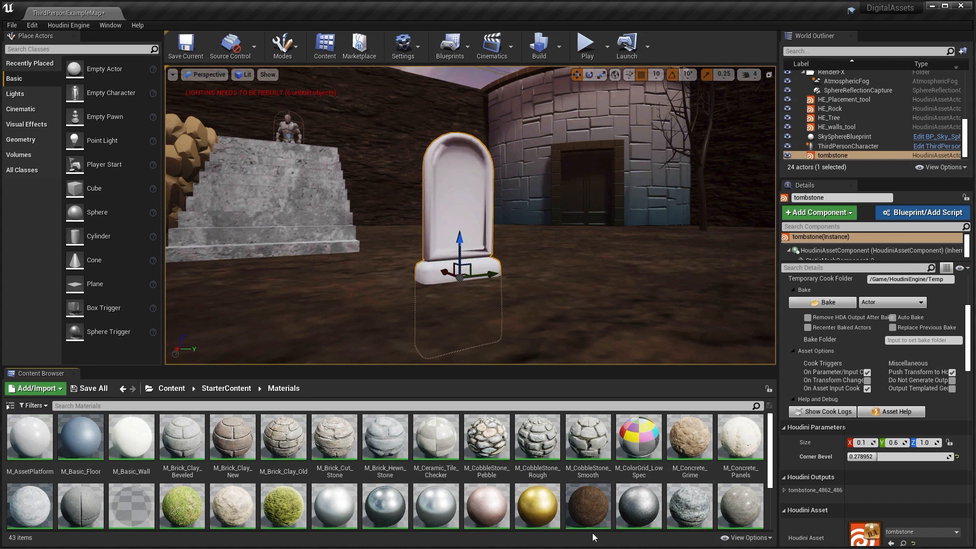
{"action": "scroll", "coordinate": [593, 537], "scroll_direction": "down", "scroll_amount": 3}
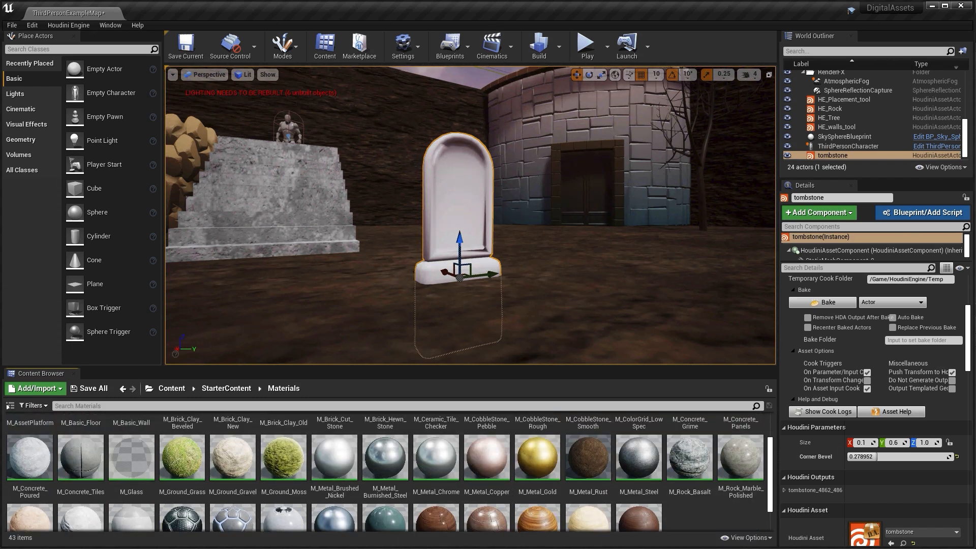
Assign the M_Concrete_Poured material to the tombstone actor's static mesh output, replacing the default Houdini material
{"action": "left_click_drag", "start_coordinate": [29, 456], "coordinate": [450, 191]}
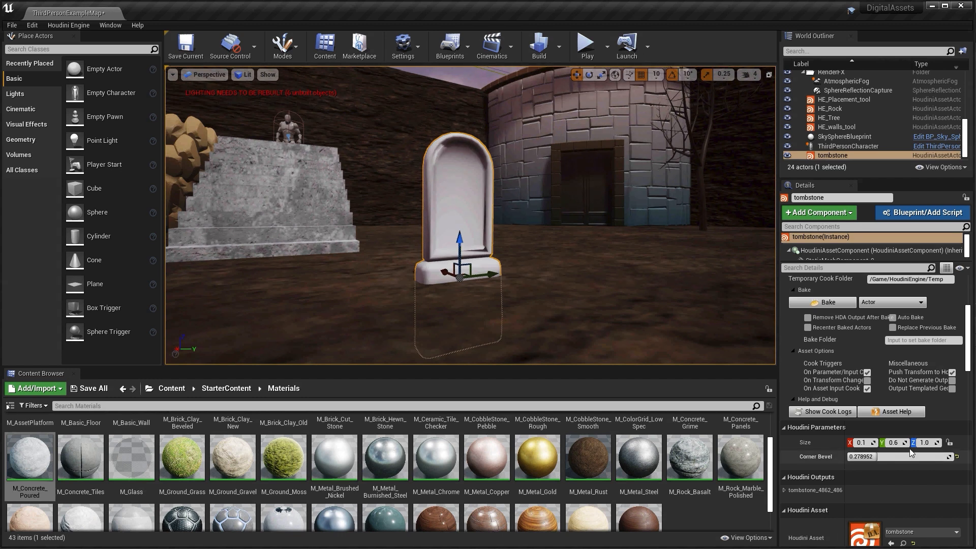
{"action": "scroll", "coordinate": [941, 438], "scroll_direction": "down", "scroll_amount": 5}
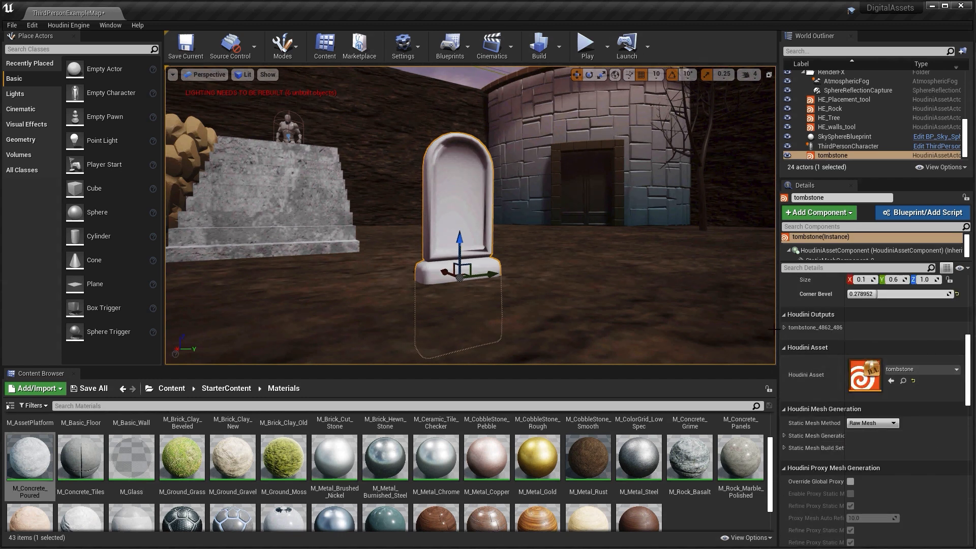
{"action": "left_click", "coordinate": [784, 328]}
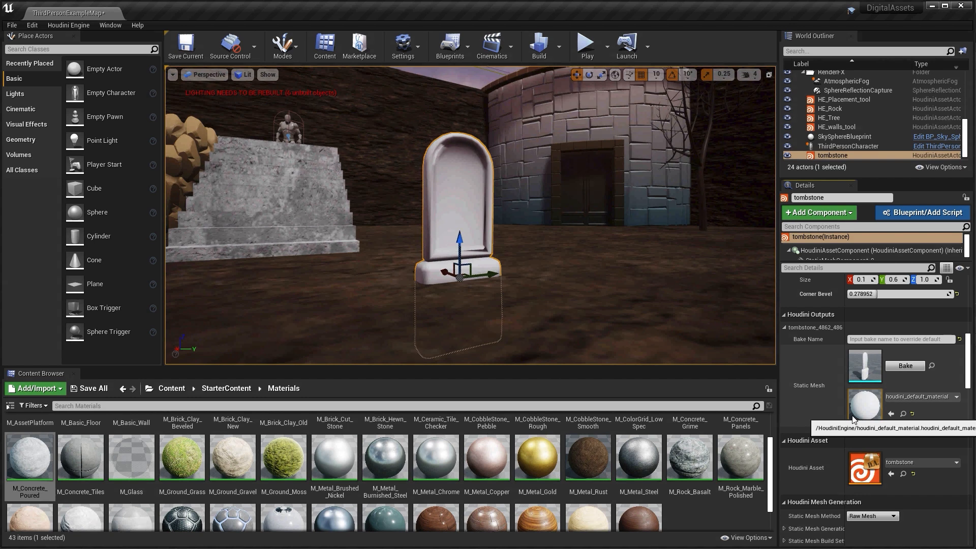
{"action": "left_click_drag", "start_coordinate": [30, 458], "coordinate": [867, 409]}
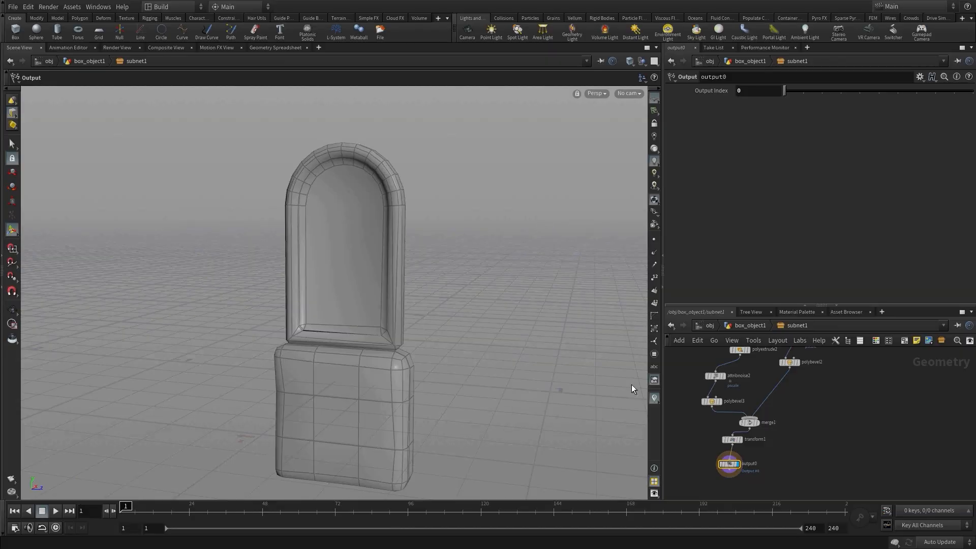
Switch to Houdini, move output0 further down the network and insert a Normal node between transform1 and output0
{"action": "middle_click_drag", "start_coordinate": [802, 450], "coordinate": [816, 374]}
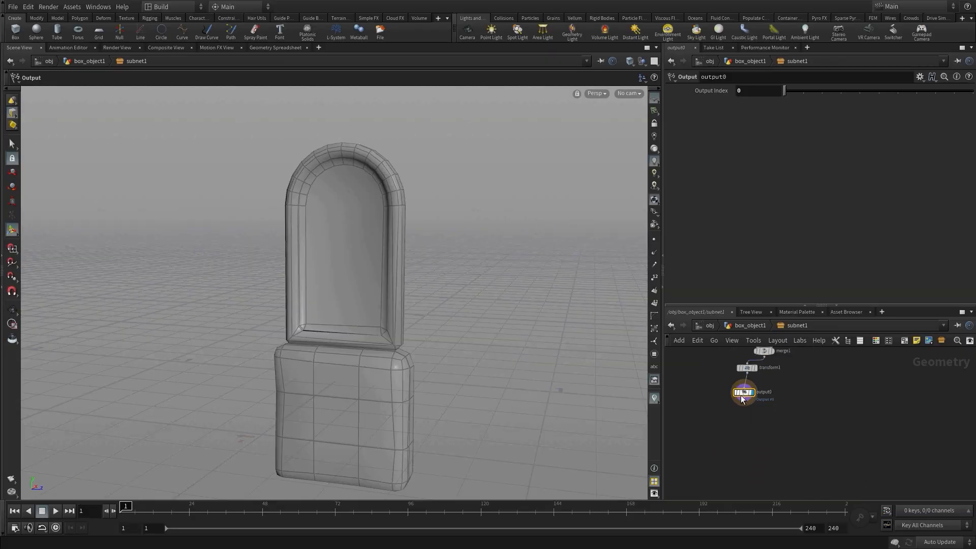
{"action": "left_click_drag", "start_coordinate": [742, 399], "coordinate": [741, 484]}
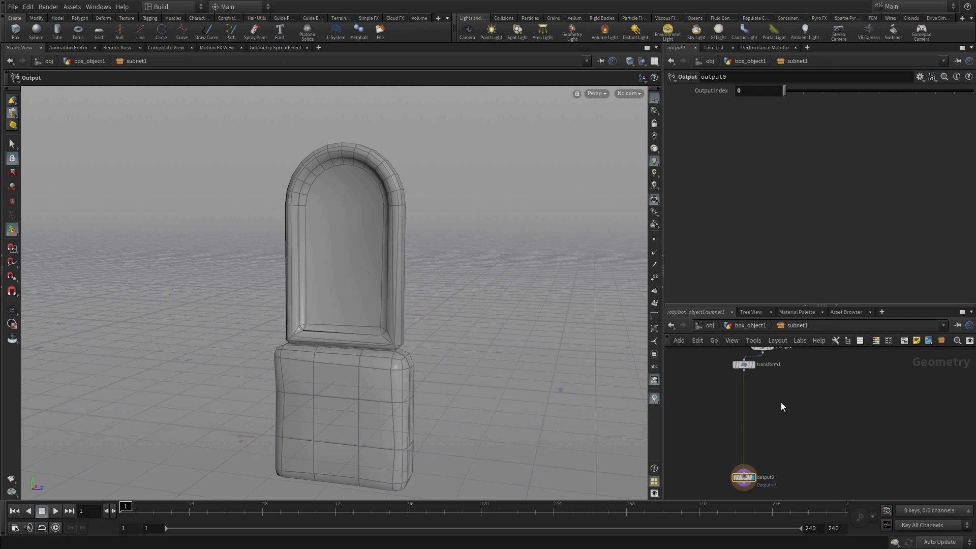
{"action": "key", "text": "Tab"}
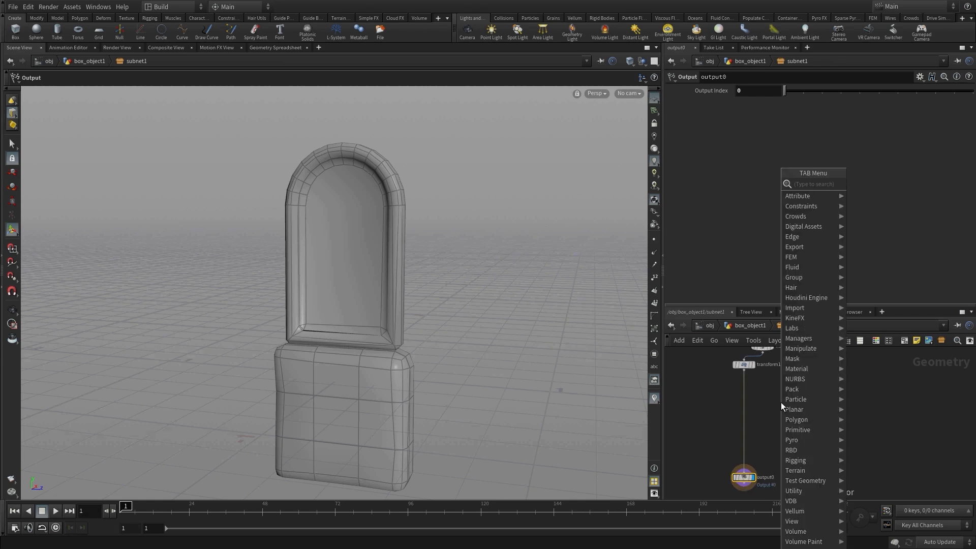
{"action": "type", "text": "norm"}
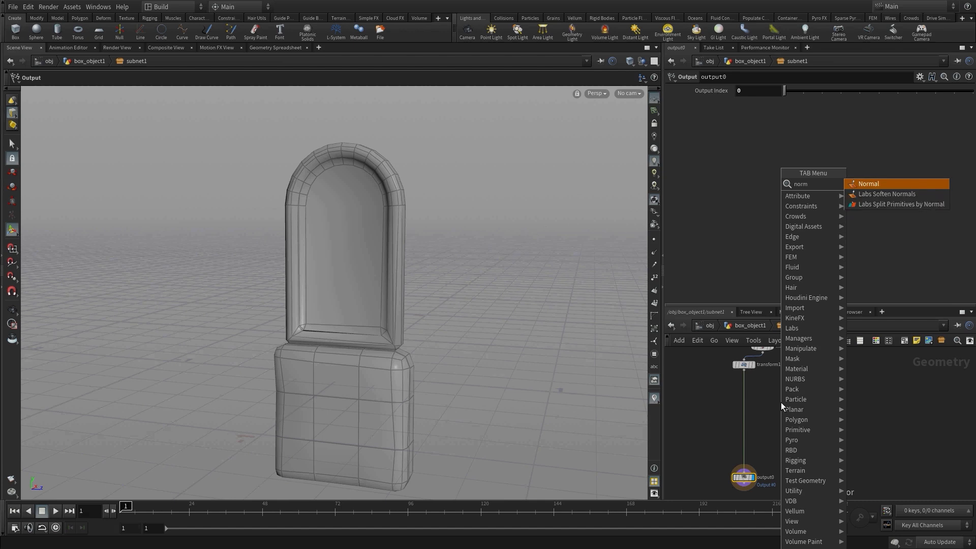
{"action": "key", "text": "Return"}
{"action": "left_click", "coordinate": [745, 392]}
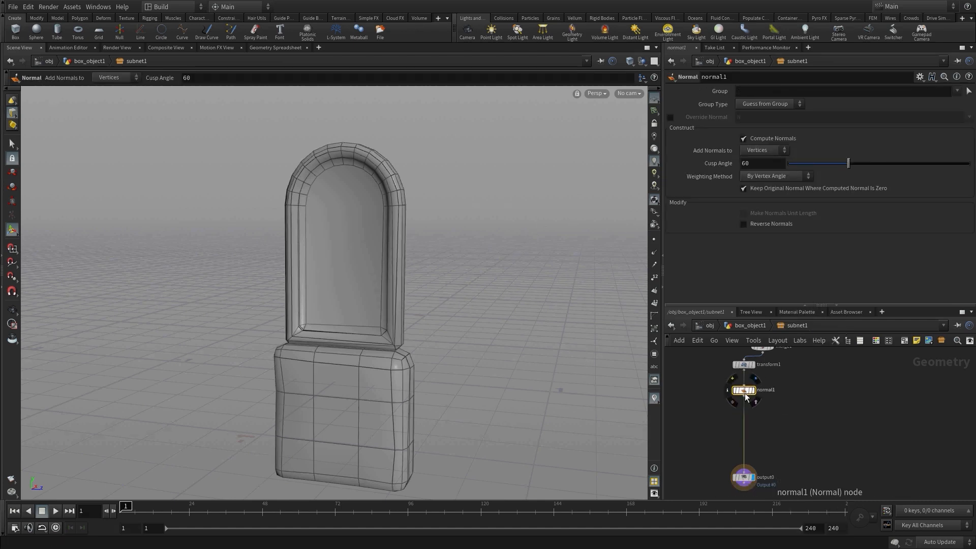
Insert a UV Autoseam node between normal1 and output0
{"action": "key", "text": "Tab"}
{"action": "type", "text": "u"}
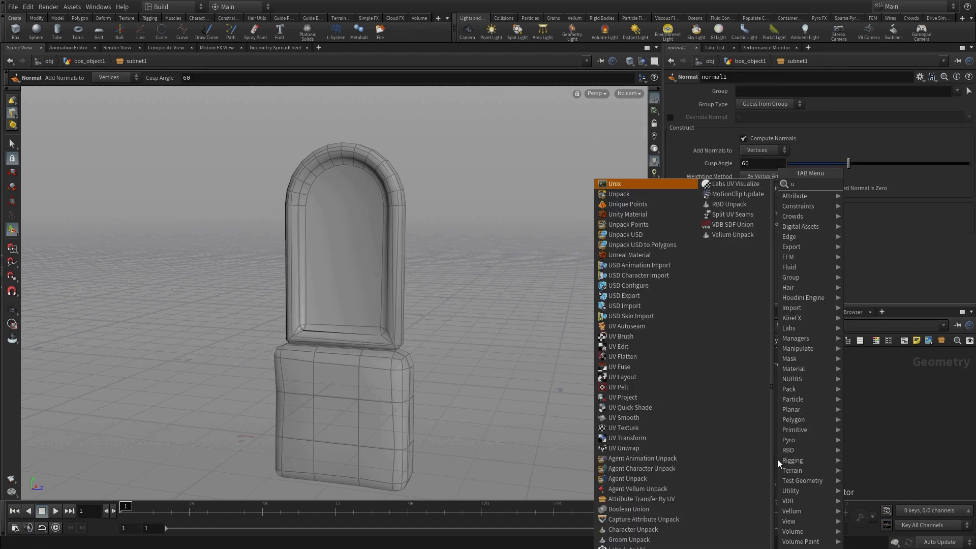
{"action": "type", "text": "v au"}
{"action": "key", "text": "Return"}
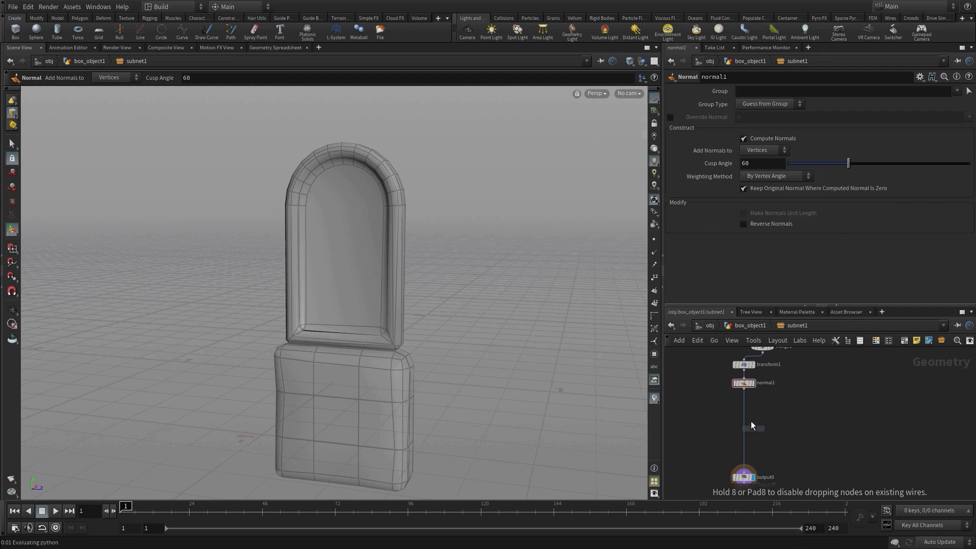
{"action": "left_click", "coordinate": [742, 404]}
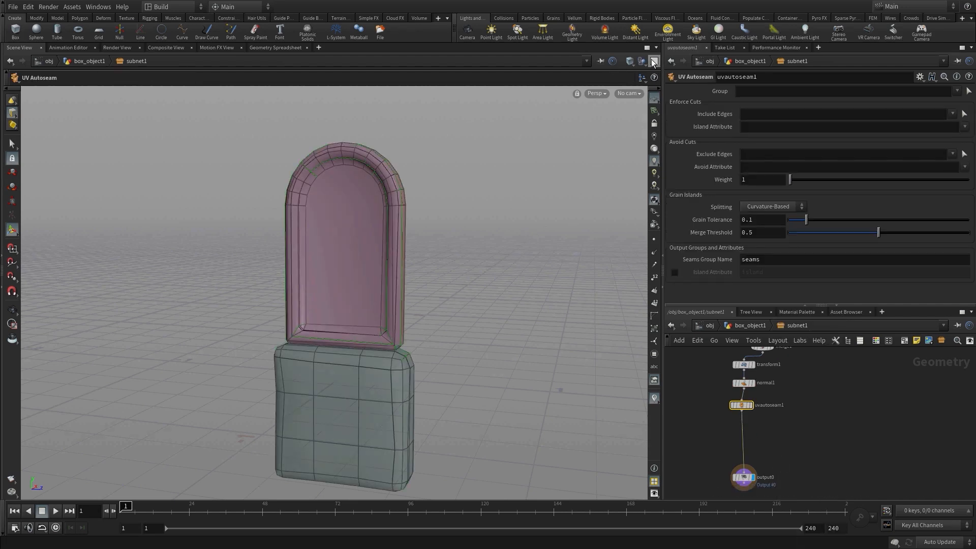
Show a UV view side by side with the perspective view and frame the UV tile in it
{"action": "left_click", "coordinate": [629, 60]}
{"action": "left_click", "coordinate": [663, 107]}
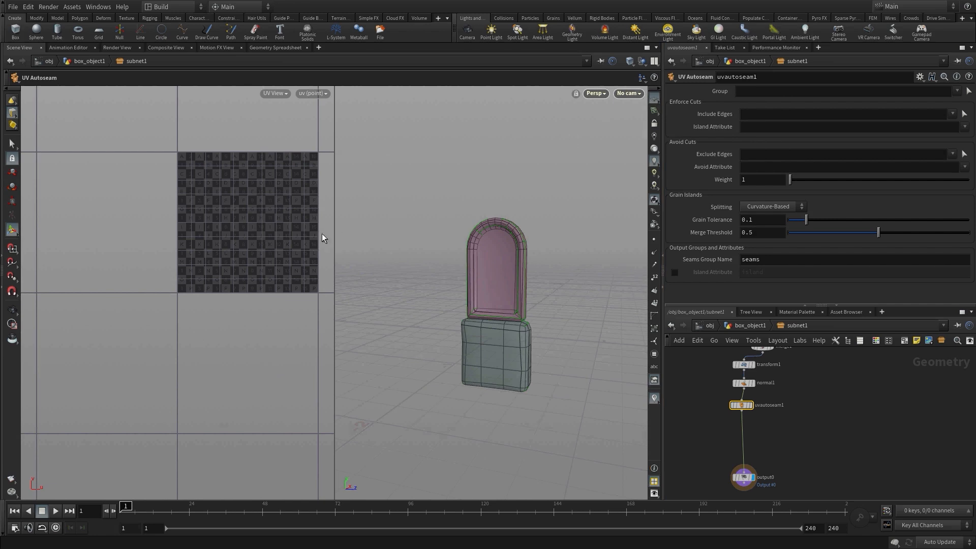
{"action": "middle_click_drag", "start_coordinate": [274, 230], "coordinate": [232, 297], "text": "alt"}
{"action": "right_click_drag", "start_coordinate": [232, 297], "coordinate": [263, 280], "text": "alt"}
{"action": "middle_click_drag", "start_coordinate": [264, 280], "coordinate": [276, 268], "text": "alt"}
Insert a UV Flatten node between uvautoseam1 and output0 and set its flattening Seams to the seams group
{"action": "left_click", "coordinate": [773, 433]}
{"action": "key", "text": "Tab"}
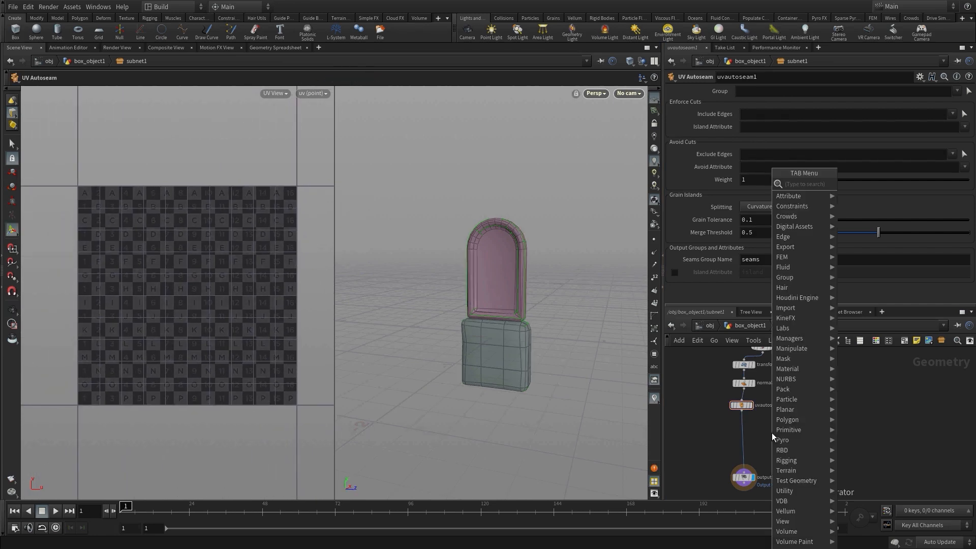
{"action": "type", "text": "uvfla"}
{"action": "key", "text": "Return"}
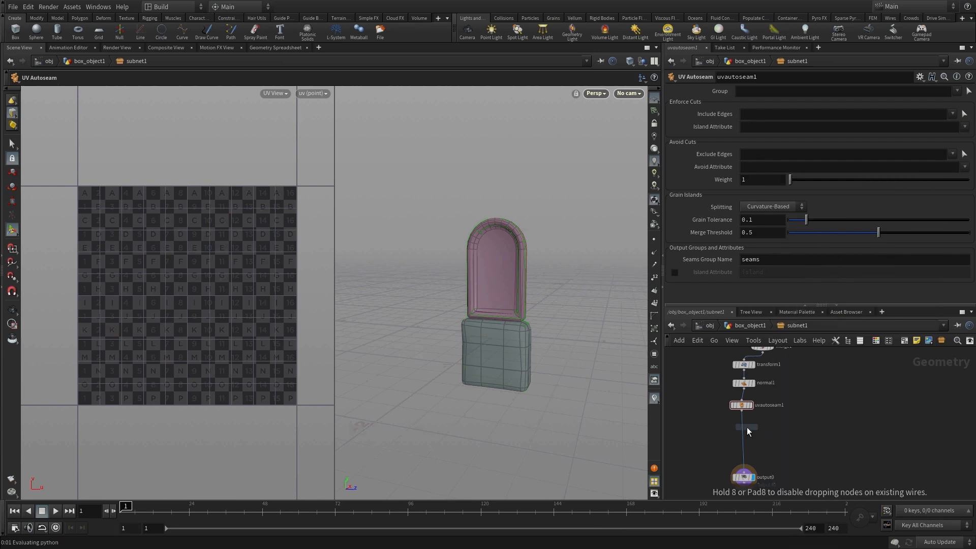
{"action": "left_click", "coordinate": [745, 432]}
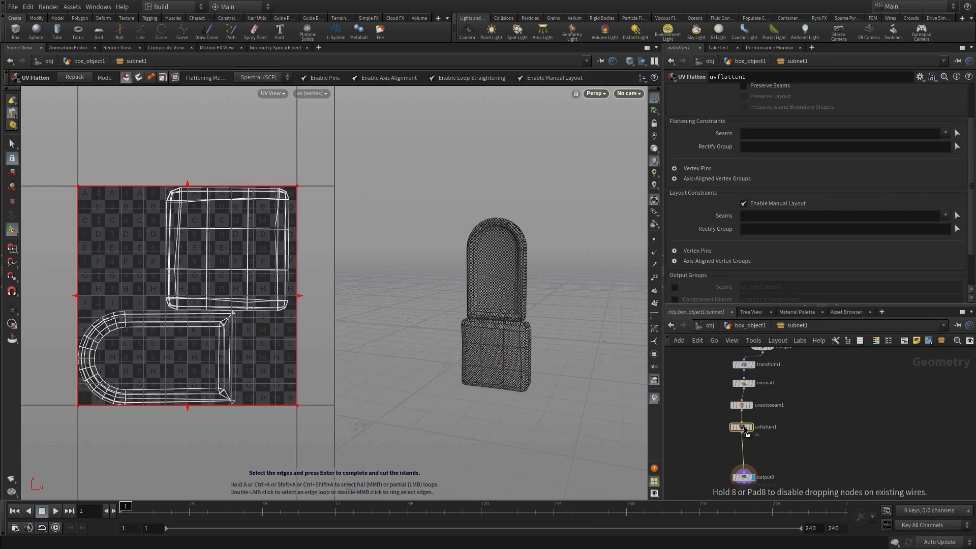
{"action": "left_click", "coordinate": [945, 134]}
{"action": "left_click", "coordinate": [950, 163]}
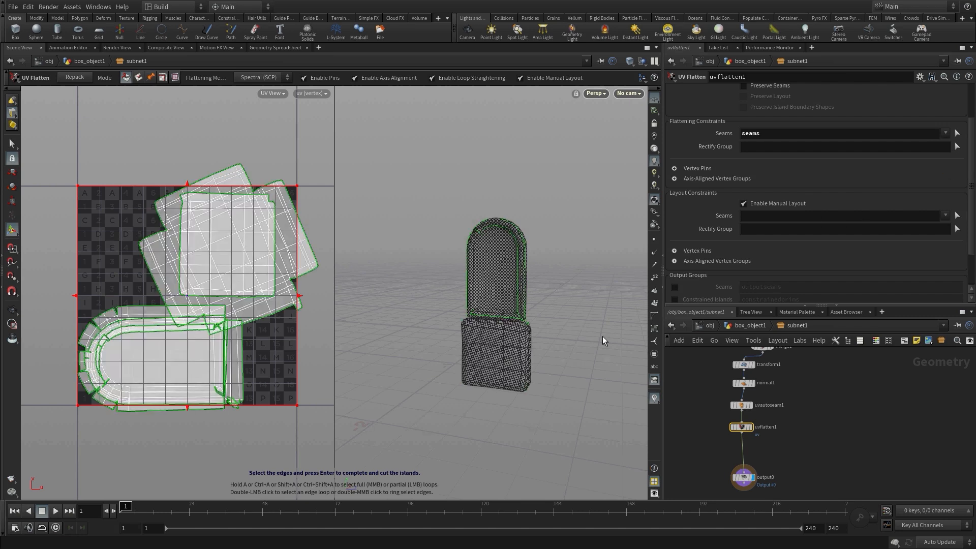
Insert a UV Layout node between uvflatten1 and output0 and set its Axis Alignment to By Island Position in 3D
{"action": "key", "text": "Tab"}
{"action": "type", "text": "uv"}
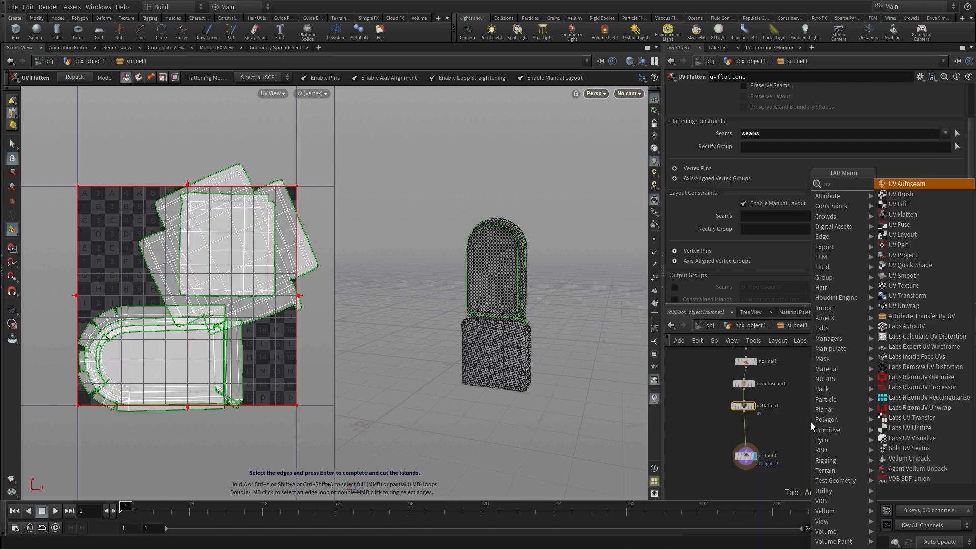
{"action": "type", "text": "lay"}
{"action": "key", "text": "Return"}
{"action": "left_click", "coordinate": [746, 429]}
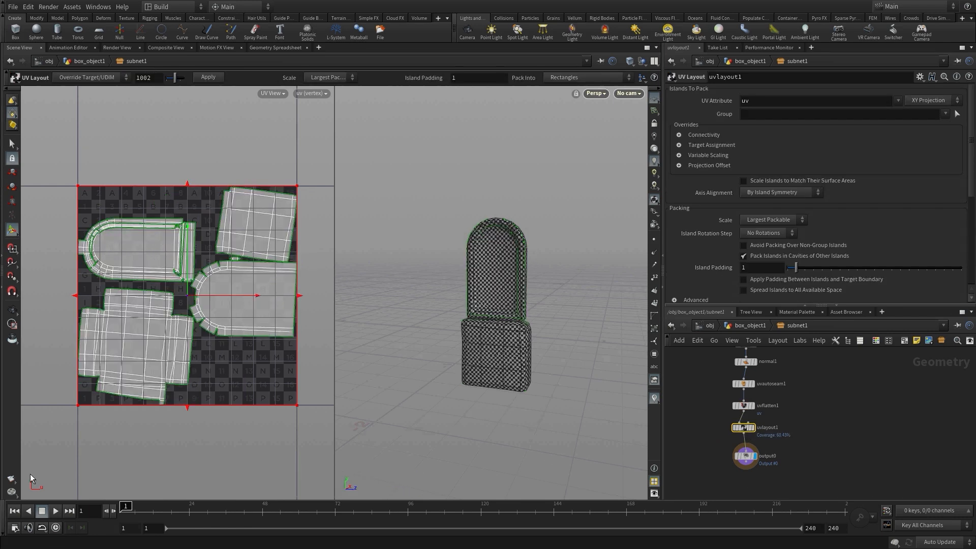
{"action": "left_click", "coordinate": [752, 220]}
{"action": "left_click", "coordinate": [752, 220]}
{"action": "left_click", "coordinate": [757, 194]}
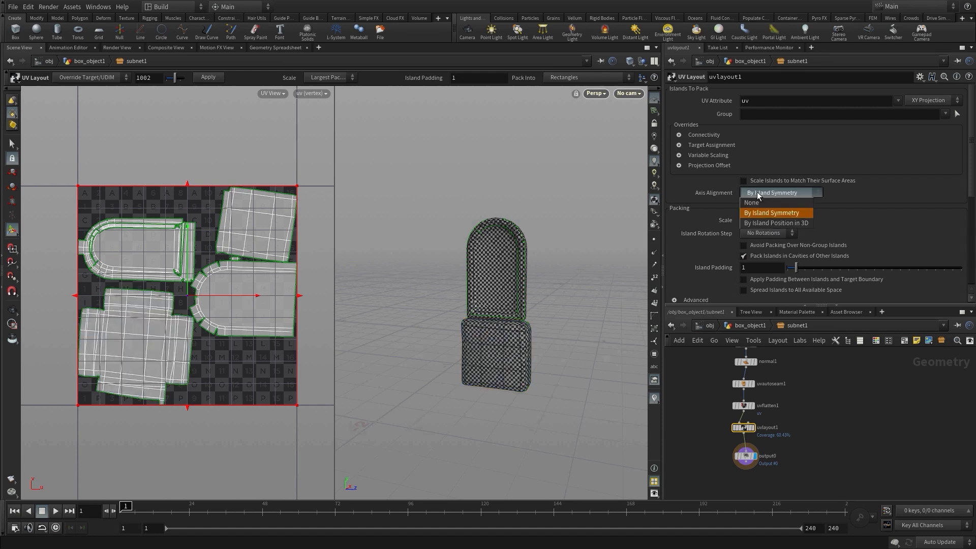
{"action": "left_click", "coordinate": [752, 224]}
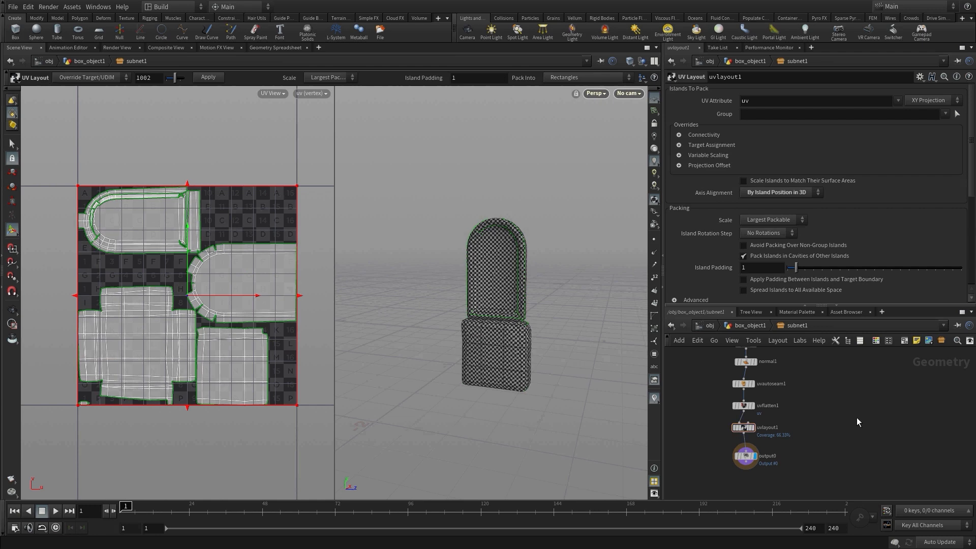
Save the tombstone digital asset, switch to the Unreal Editor and rebuild the tombstone actor
{"action": "left_click", "coordinate": [74, 8]}
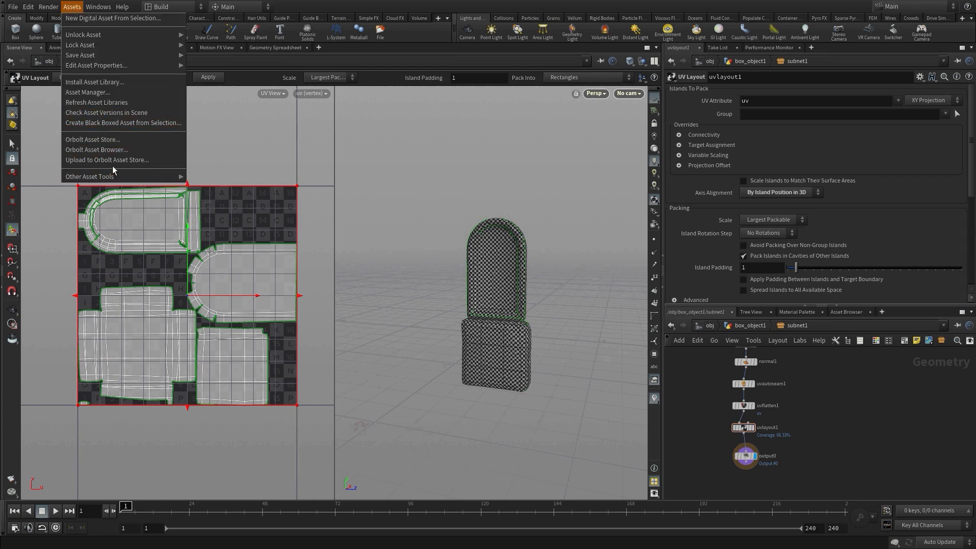
{"action": "mouse_move", "coordinate": [173, 55]}
{"action": "left_click", "coordinate": [208, 56]}
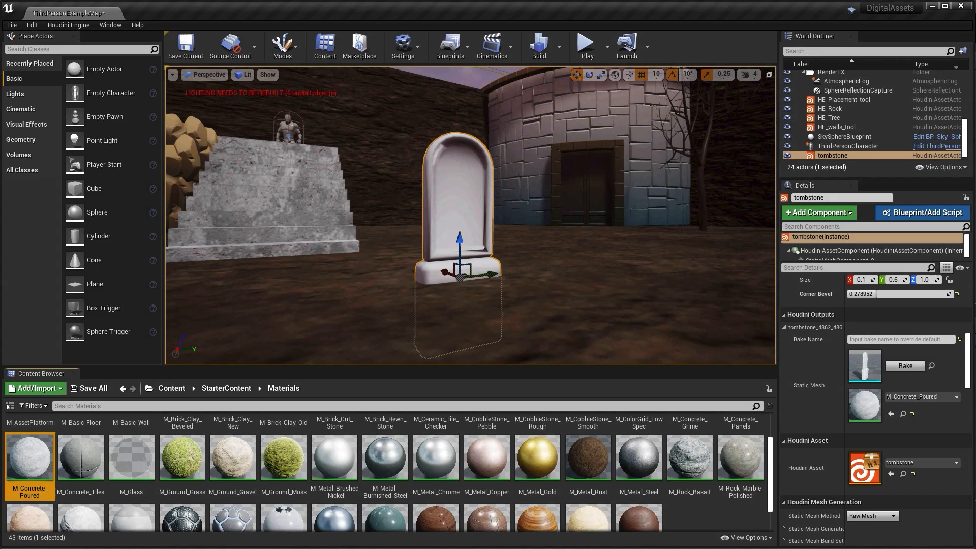
{"action": "scroll", "coordinate": [869, 401], "scroll_direction": "up", "scroll_amount": 5}
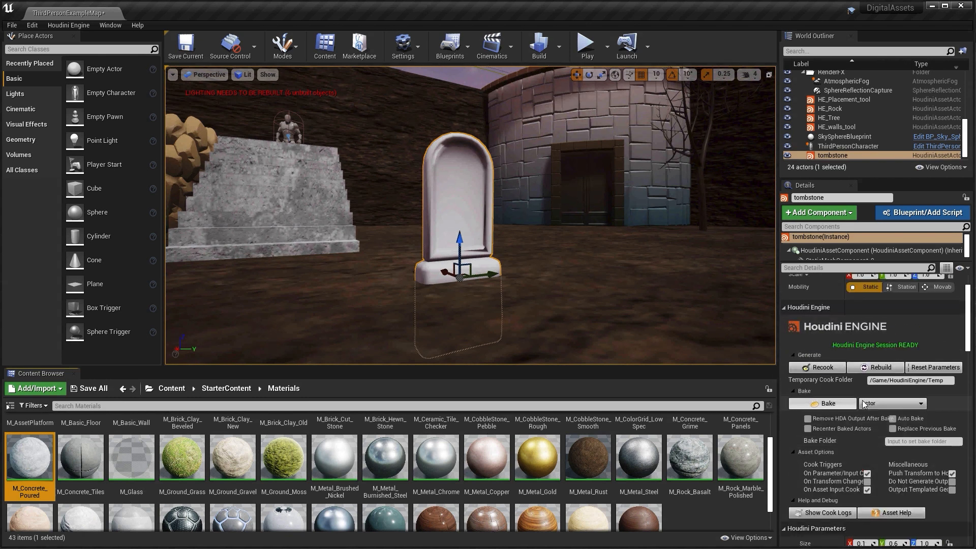
{"action": "left_click", "coordinate": [875, 368]}
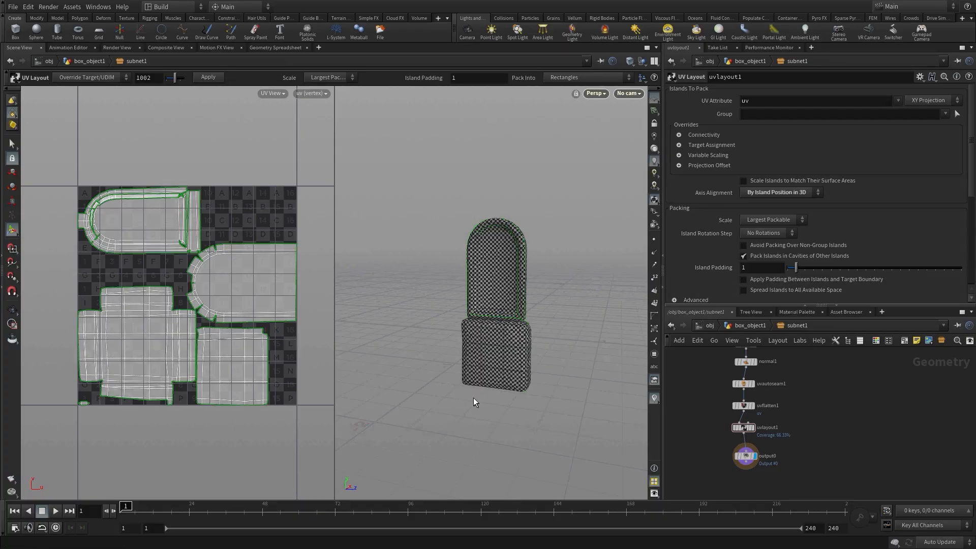
Switch back to Houdini and look over the node chain from merge1 down to output0
{"action": "middle_click_drag", "start_coordinate": [803, 396], "coordinate": [786, 452]}
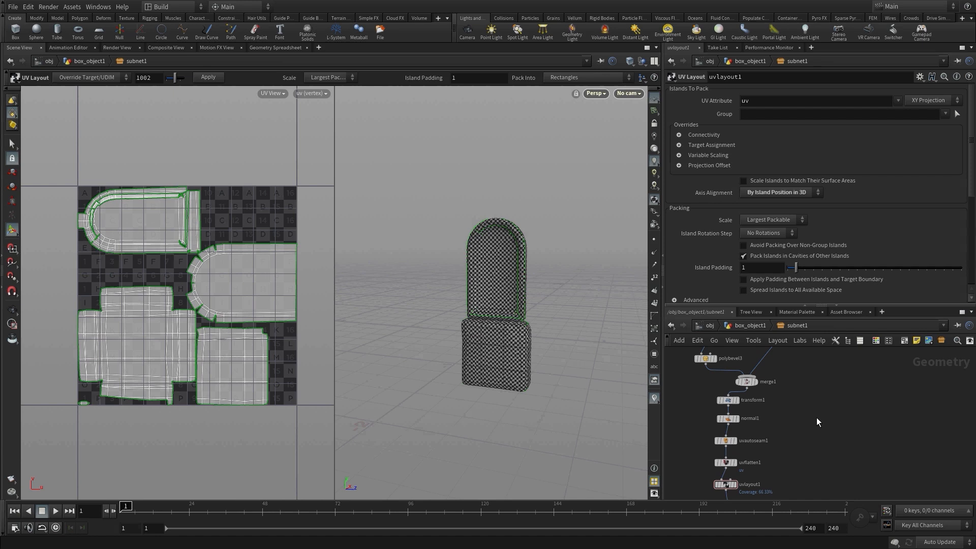
{"action": "middle_click_drag", "start_coordinate": [824, 485], "coordinate": [816, 425]}
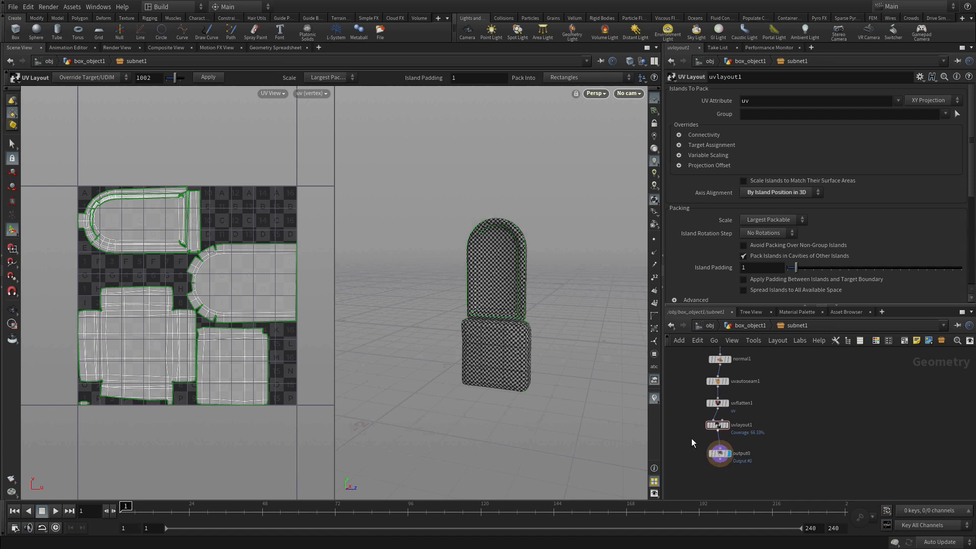
Show only the perspective view of the final output and add a Grid node beside the transform1 node
{"action": "left_click", "coordinate": [724, 459]}
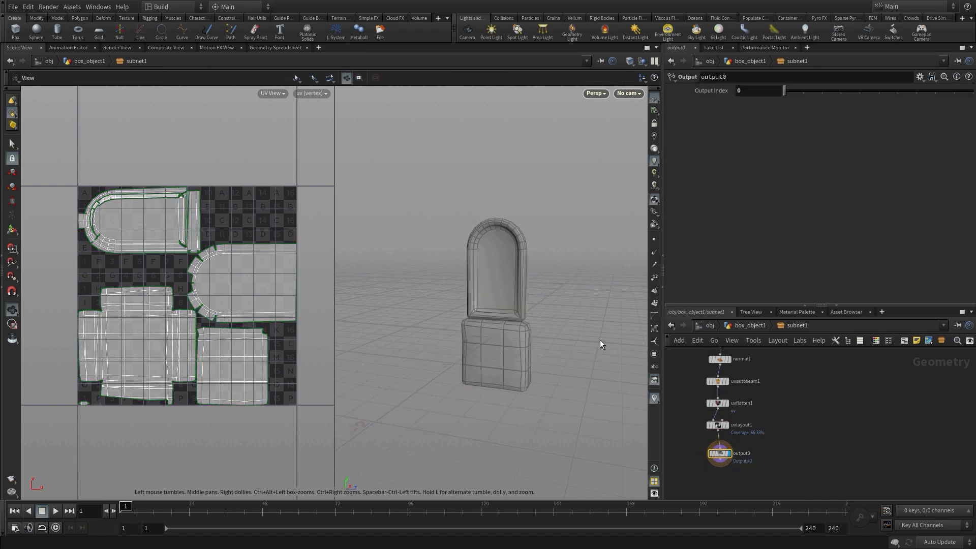
{"action": "middle_click_drag", "start_coordinate": [444, 342], "coordinate": [407, 316]}
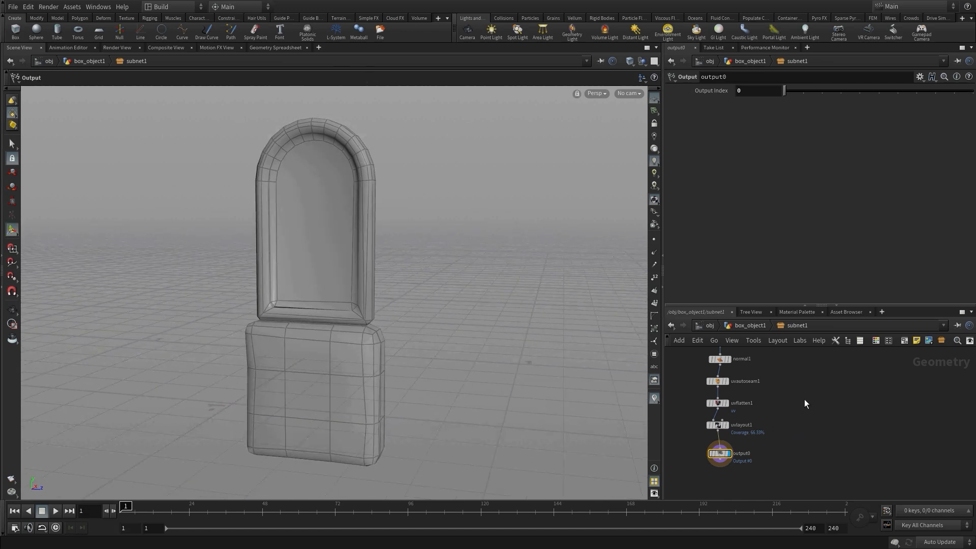
{"action": "middle_click_drag", "start_coordinate": [804, 398], "coordinate": [789, 440]}
{"action": "key", "text": "Tab"}
{"action": "type", "text": "nu"}
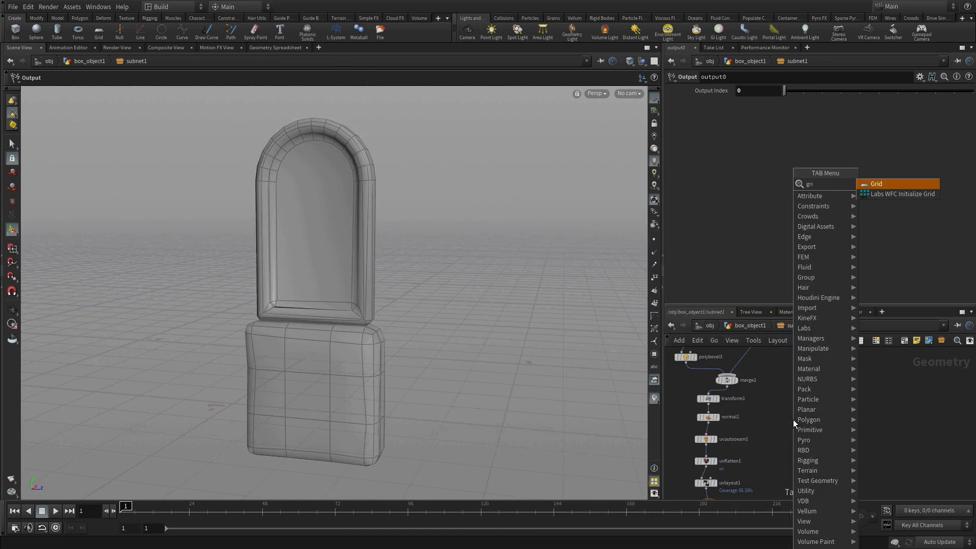
{"action": "key", "text": "Return"}
{"action": "left_click", "coordinate": [817, 399]}
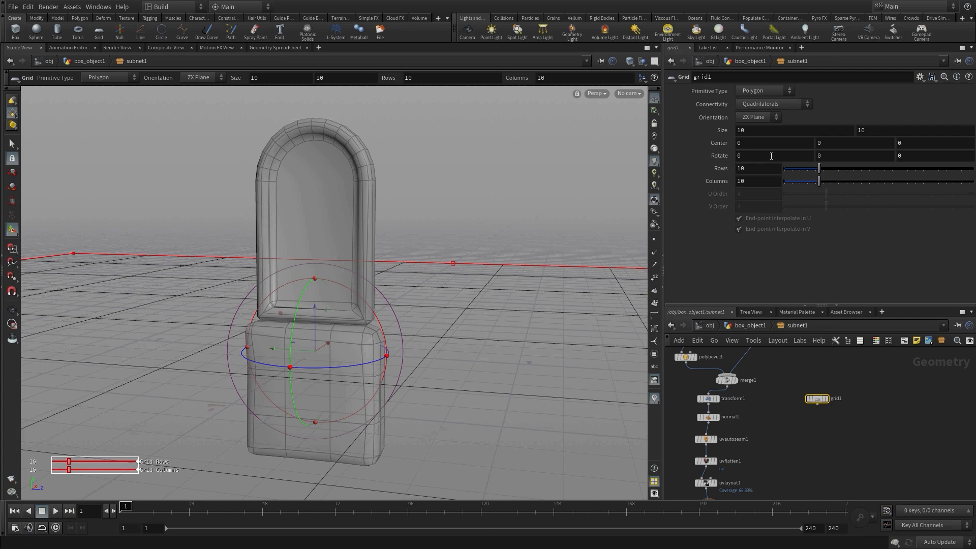
Set the grid's size to 1.5 by 1.5 and its X rotation to 22 degrees
{"action": "left_click", "coordinate": [745, 130]}
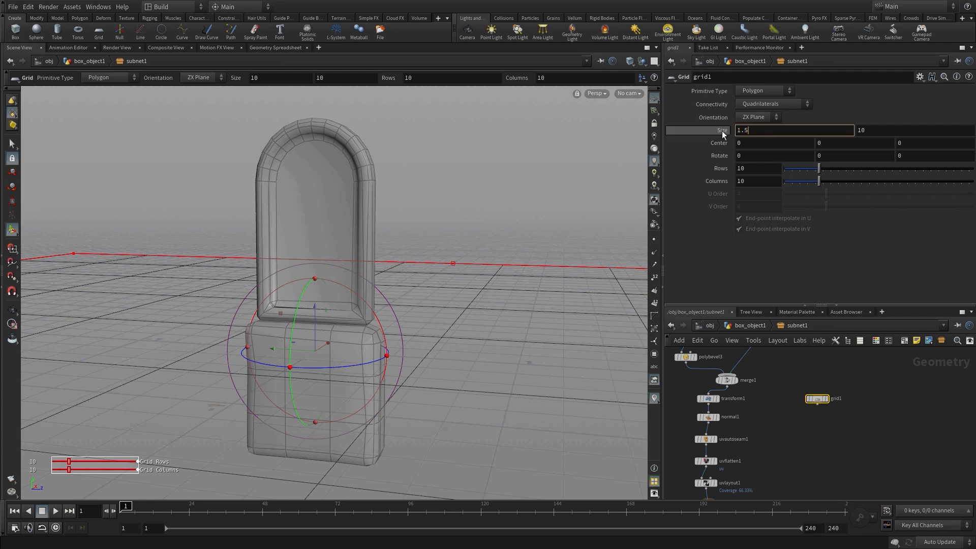
{"action": "type", "text": "1.5"}
{"action": "key", "text": "Tab"}
{"action": "type", "text": "1.5"}
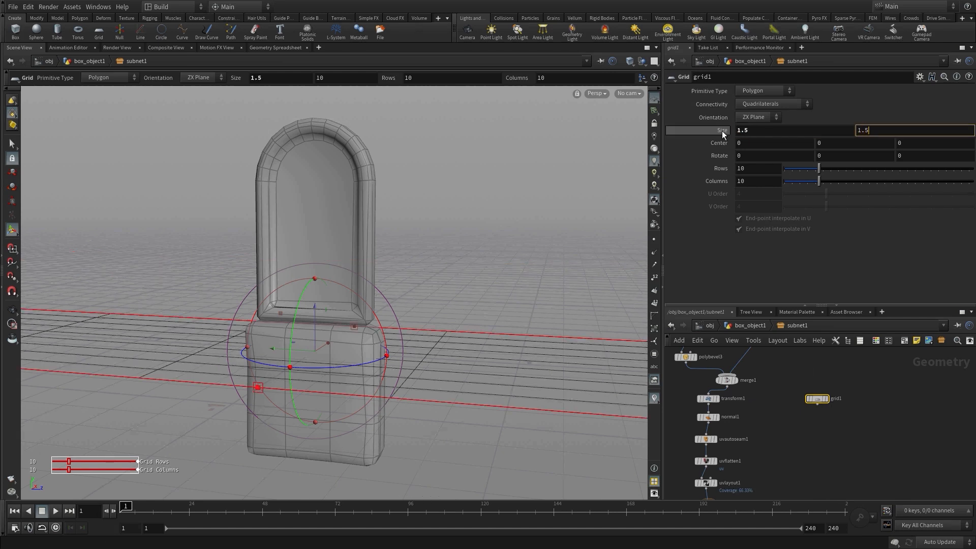
{"action": "key", "text": "Return"}
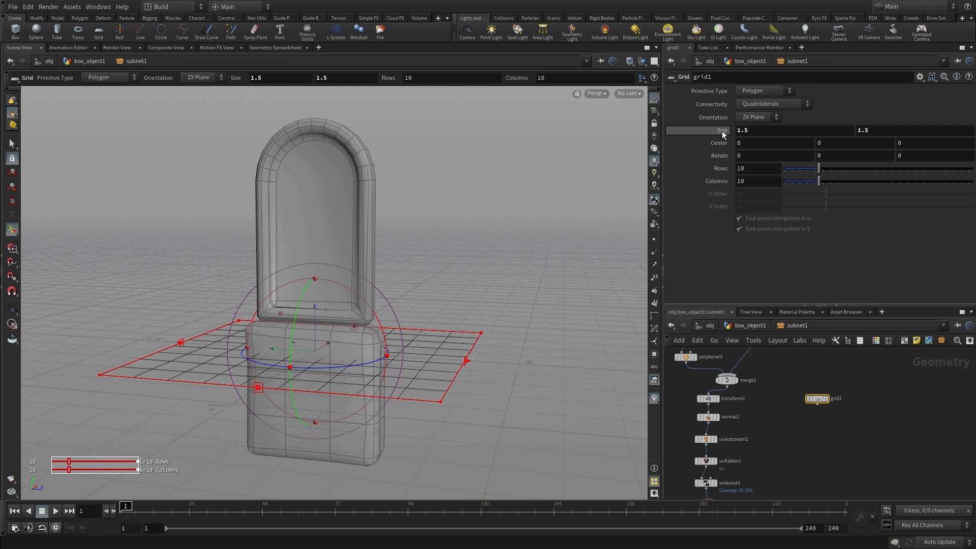
{"action": "left_click", "coordinate": [736, 155]}
{"action": "type", "text": "22"}
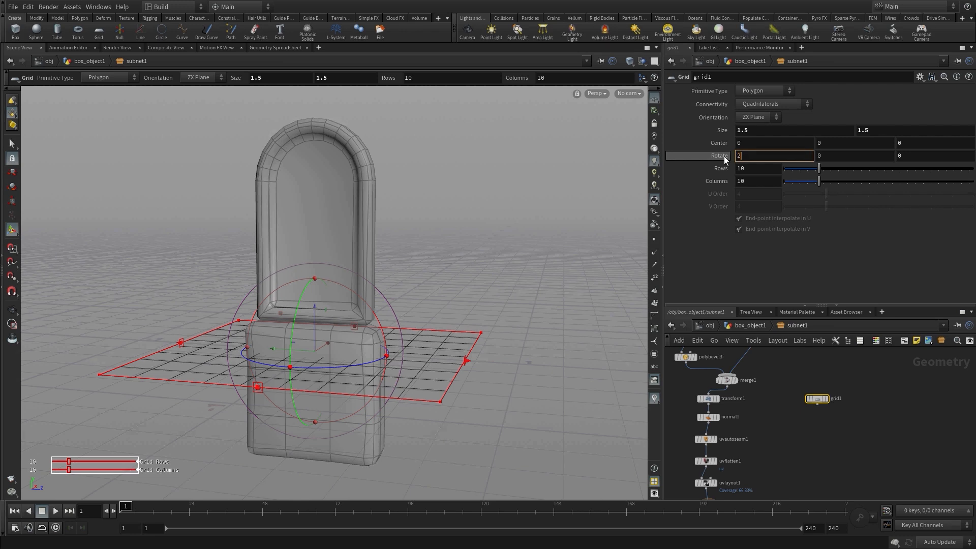
{"action": "key", "text": "Return"}
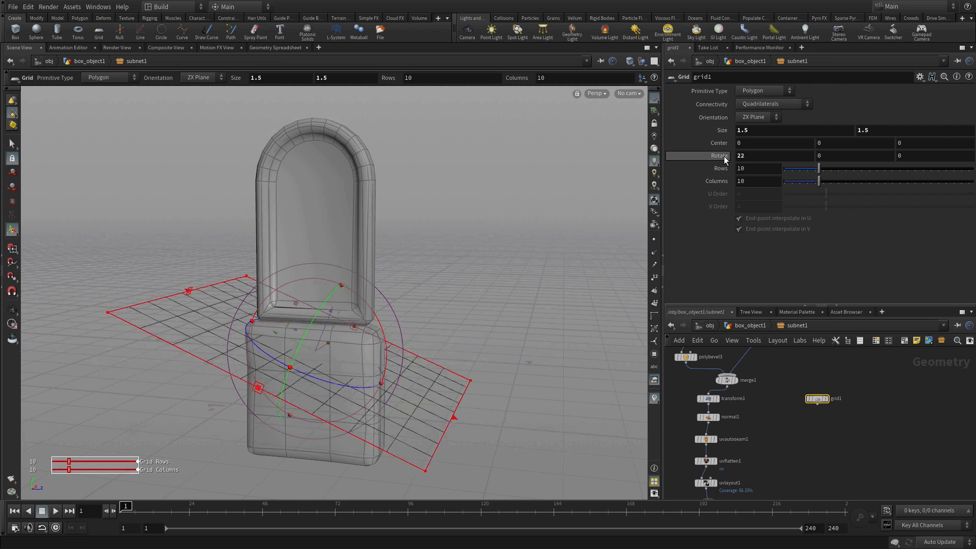
Move the grid1 node up beside polyextrude2 and nudge polyextrude2 closer to polyextrude1 in the network
{"action": "scroll", "coordinate": [810, 437], "scroll_direction": "up", "scroll_amount": 5}
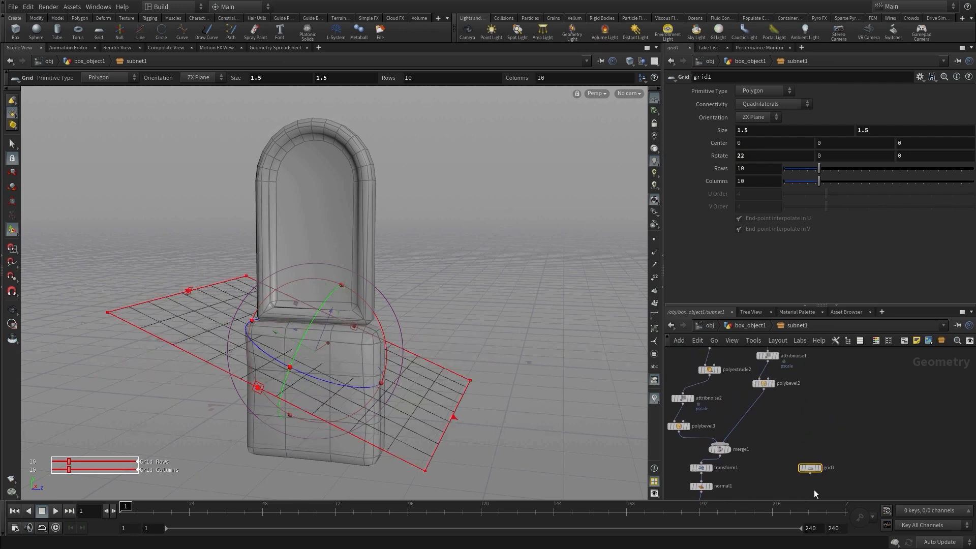
{"action": "middle_click_drag", "start_coordinate": [805, 464], "coordinate": [892, 435]}
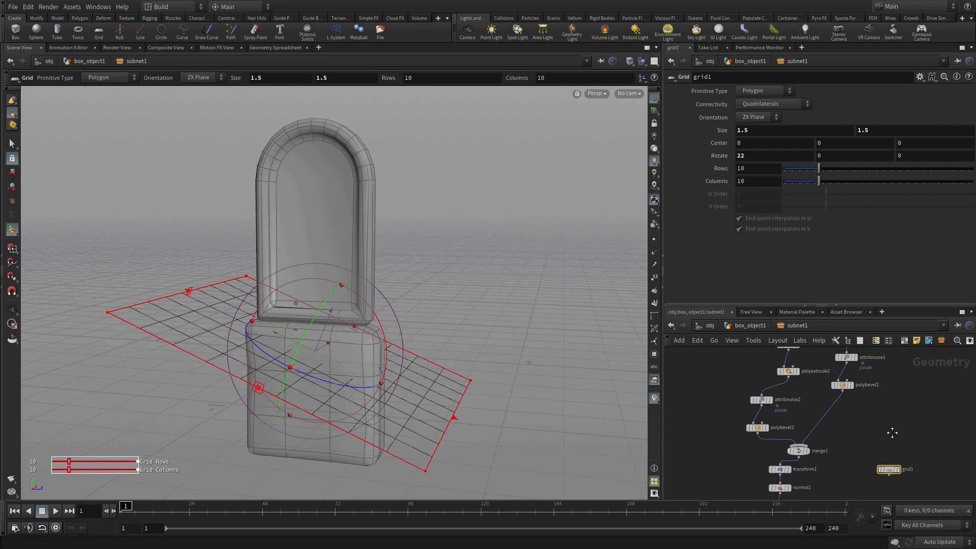
{"action": "left_click_drag", "start_coordinate": [891, 470], "coordinate": [704, 370]}
{"action": "middle_click_drag", "start_coordinate": [756, 378], "coordinate": [779, 388]}
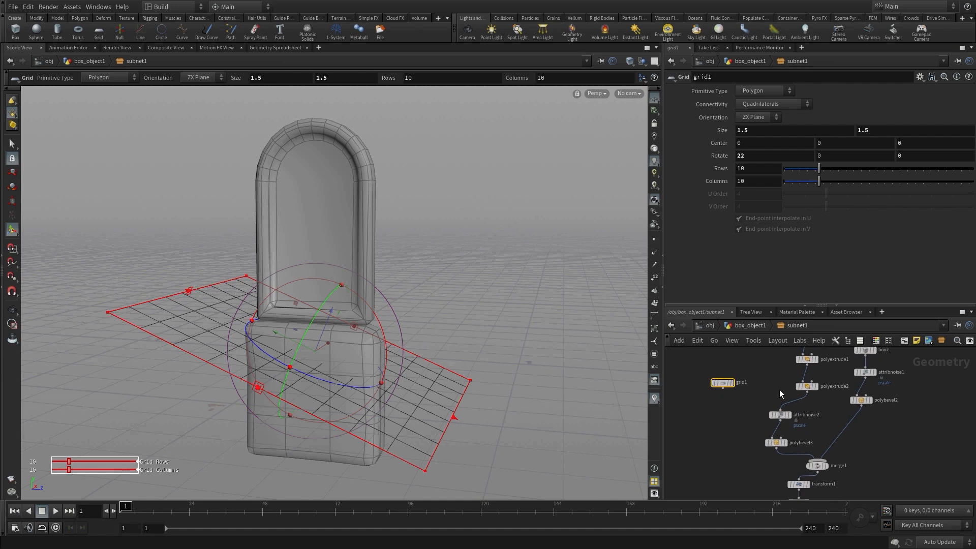
{"action": "right_click_drag", "start_coordinate": [773, 384], "coordinate": [781, 380]}
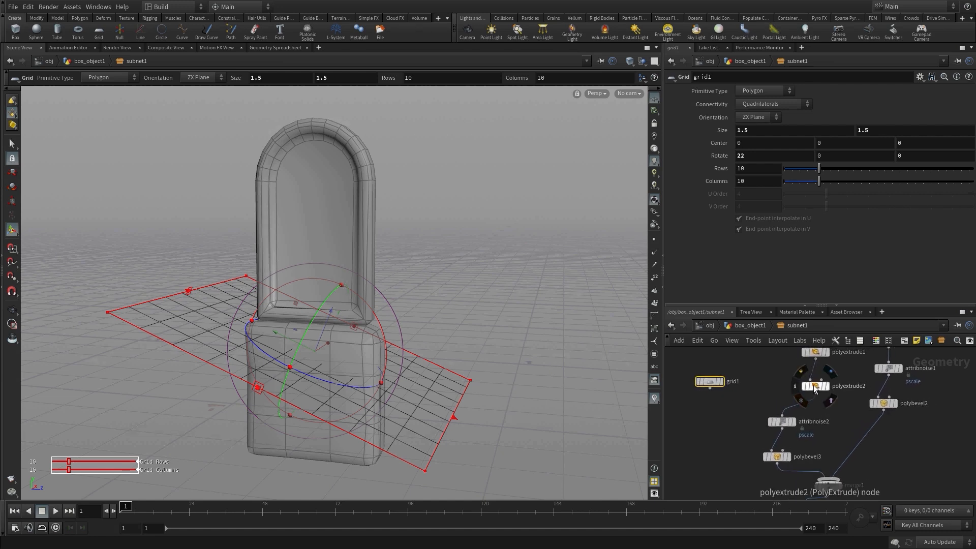
{"action": "left_click_drag", "start_coordinate": [816, 387], "coordinate": [816, 378]}
{"action": "middle_click_drag", "start_coordinate": [752, 385], "coordinate": [750, 419]}
{"action": "left_click_drag", "start_coordinate": [707, 416], "coordinate": [698, 407]}
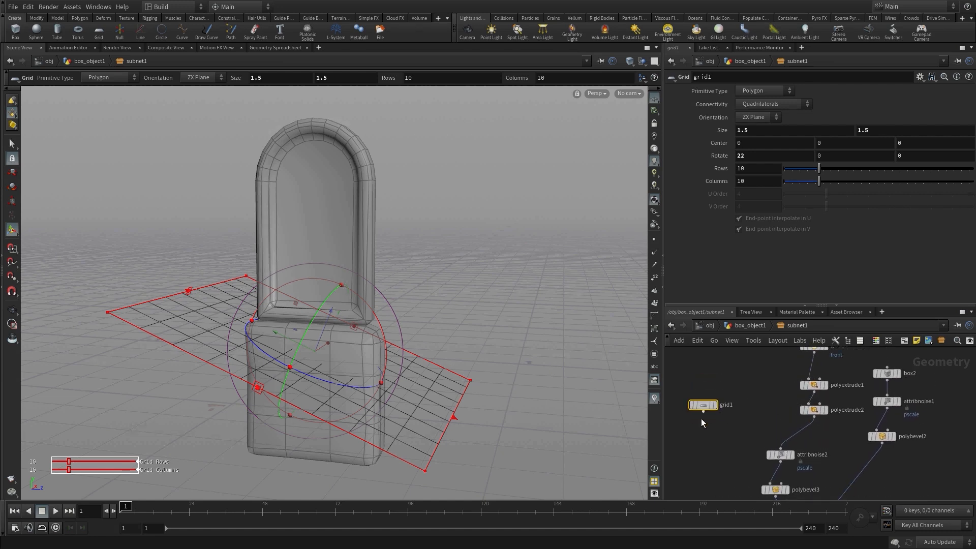
Add a Match Size node just below grid1
{"action": "key", "text": "Tab"}
{"action": "type", "text": "matc"}
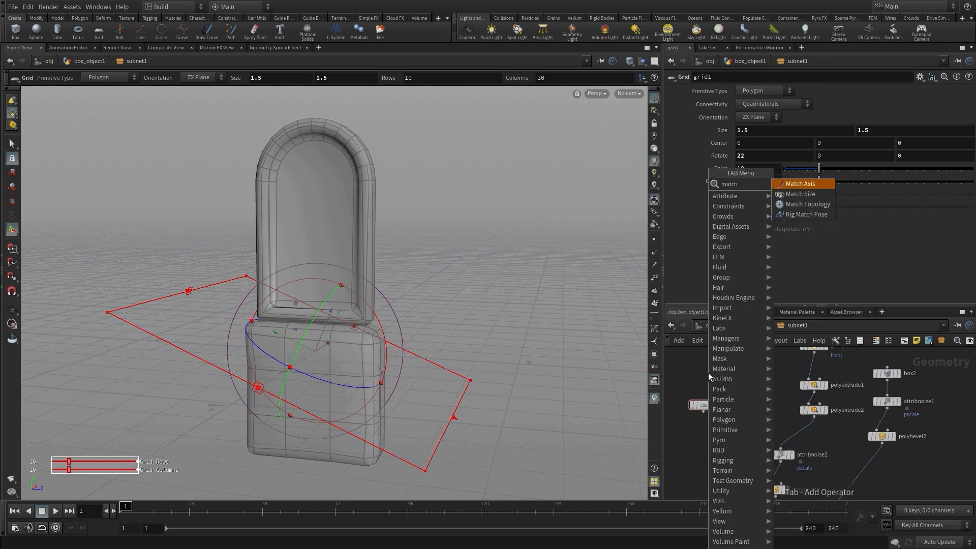
{"action": "type", "text": "h"}
{"action": "key", "text": "Down"}
{"action": "key", "text": "Return"}
{"action": "left_click", "coordinate": [726, 432]}
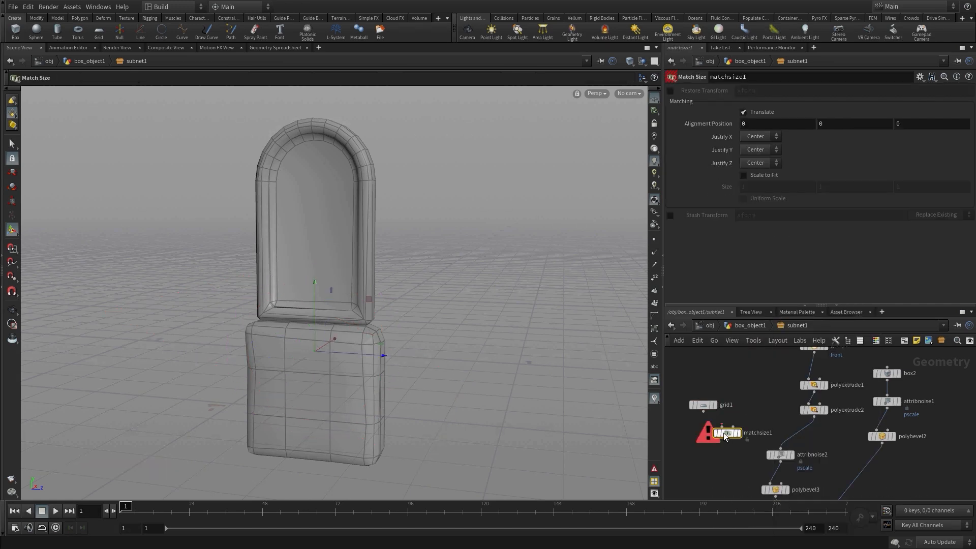
Wire grid1 into matchsize1's first input and polyextrude2 into its second input to centre the grid on the headstone
{"action": "left_click", "coordinate": [702, 411]}
{"action": "left_click", "coordinate": [721, 425]}
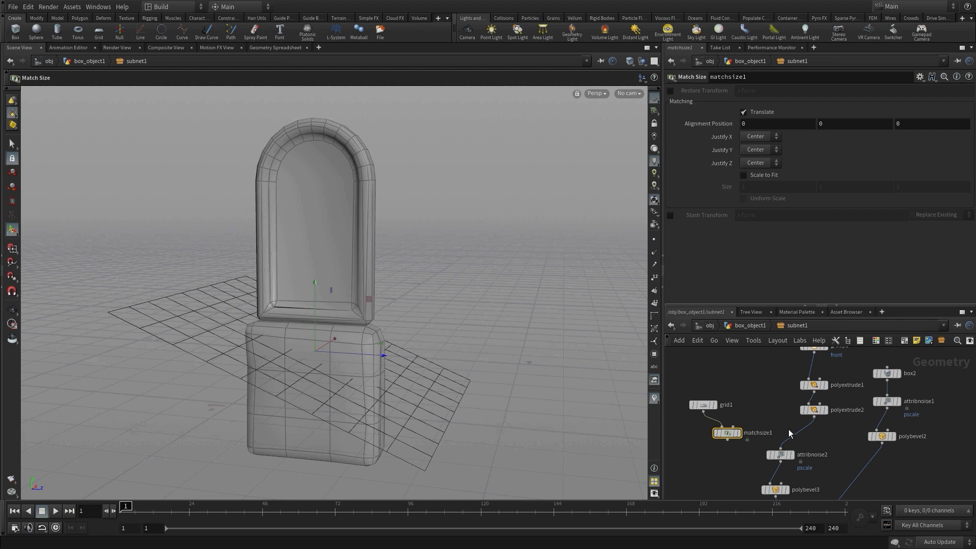
{"action": "left_click", "coordinate": [814, 418]}
{"action": "left_click", "coordinate": [733, 432]}
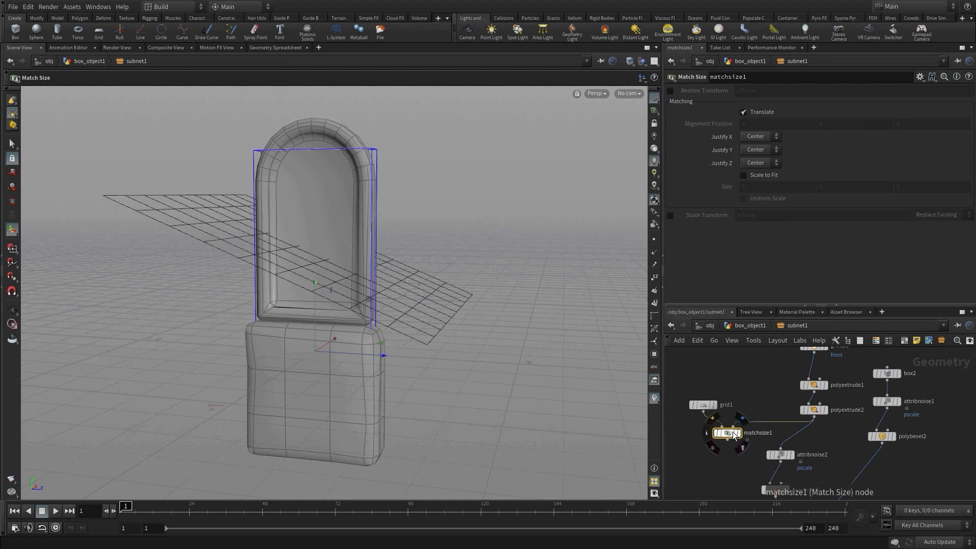
Add a Mountain node below matchsize1, feed matchsize1 into it and display its result
{"action": "middle_click_drag", "start_coordinate": [730, 469], "coordinate": [705, 415]}
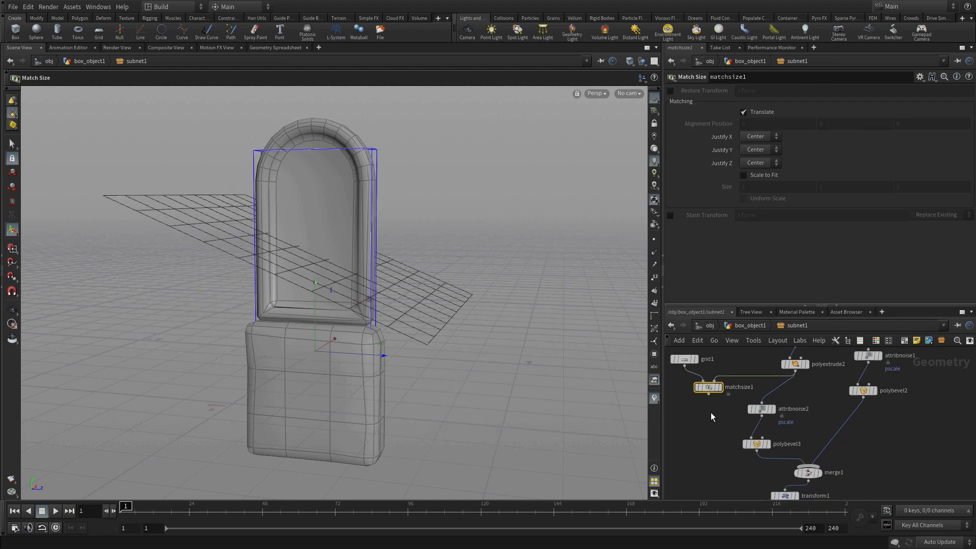
{"action": "key", "text": "Tab"}
{"action": "type", "text": "moun"}
{"action": "key", "text": "Return"}
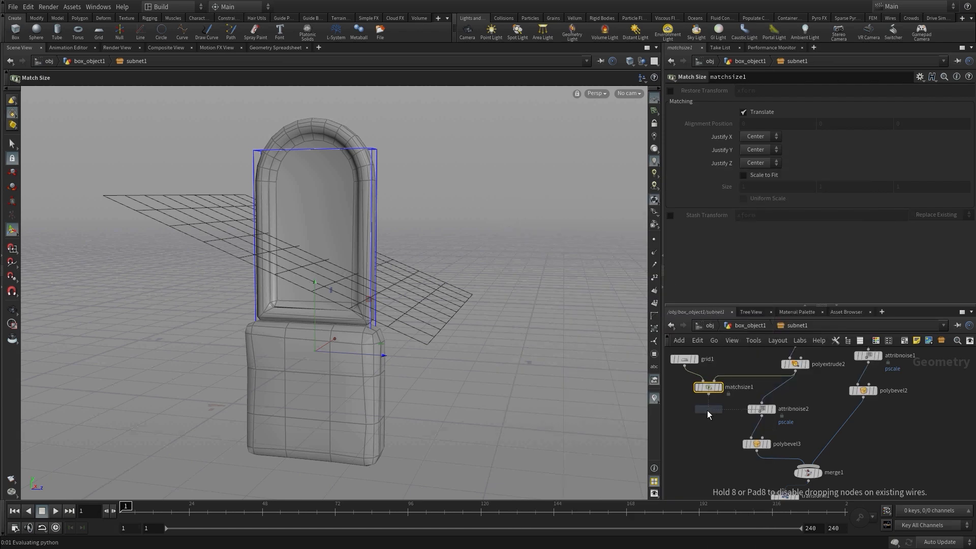
{"action": "left_click", "coordinate": [710, 420]}
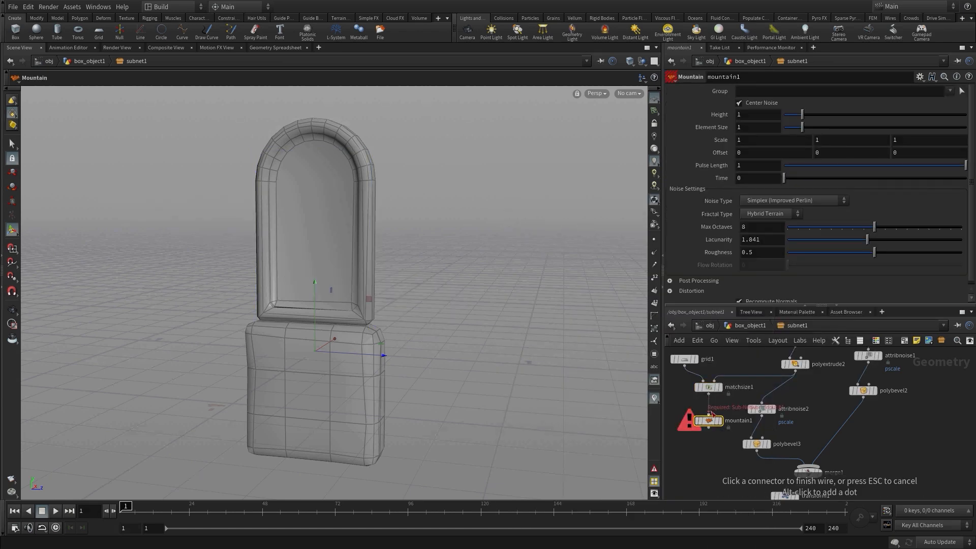
{"action": "left_click", "coordinate": [712, 414]}
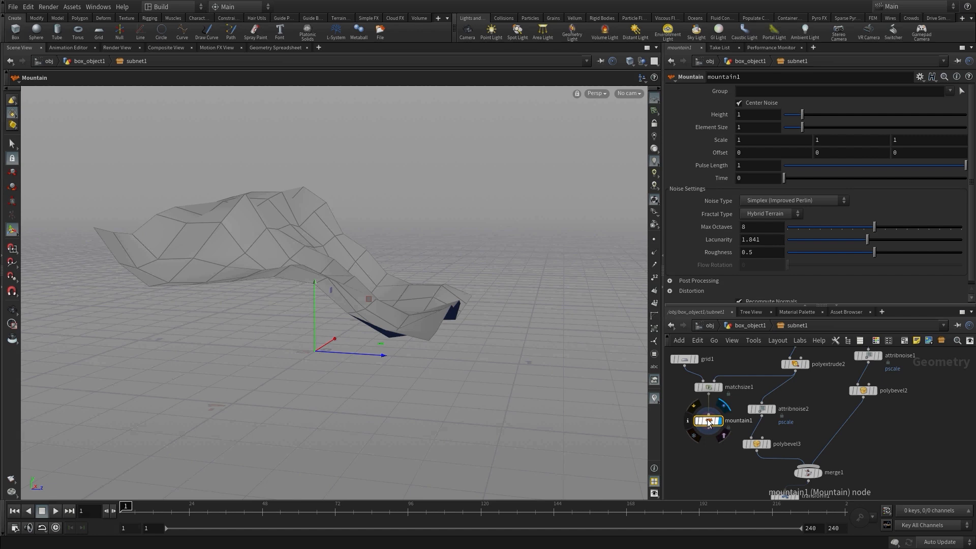
Enlarge the network area and move attribnoise2 and the merge-to-output chain down to make room below polyextrude2
{"action": "middle_click_drag", "start_coordinate": [872, 419], "coordinate": [844, 382]}
{"action": "scroll", "coordinate": [844, 382], "scroll_direction": "down", "scroll_amount": 5}
{"action": "middle_click_drag", "start_coordinate": [841, 442], "coordinate": [817, 416]}
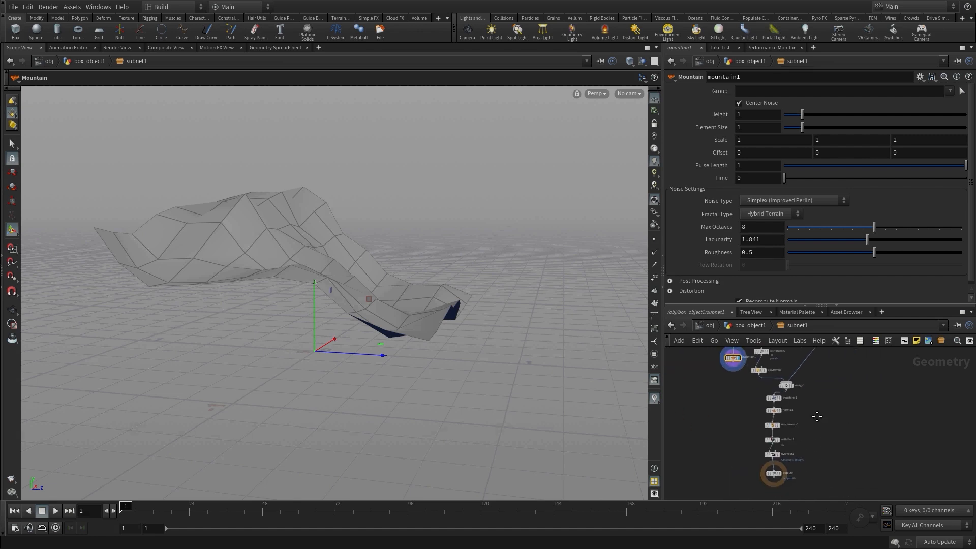
{"action": "left_click_drag", "start_coordinate": [808, 491], "coordinate": [757, 353]}
{"action": "middle_click_drag", "start_coordinate": [834, 445], "coordinate": [819, 414]}
{"action": "left_click_drag", "start_coordinate": [757, 304], "coordinate": [728, 200]}
{"action": "left_click_drag", "start_coordinate": [808, 450], "coordinate": [752, 357]}
{"action": "scroll", "coordinate": [714, 337], "scroll_direction": "up", "scroll_amount": 5}
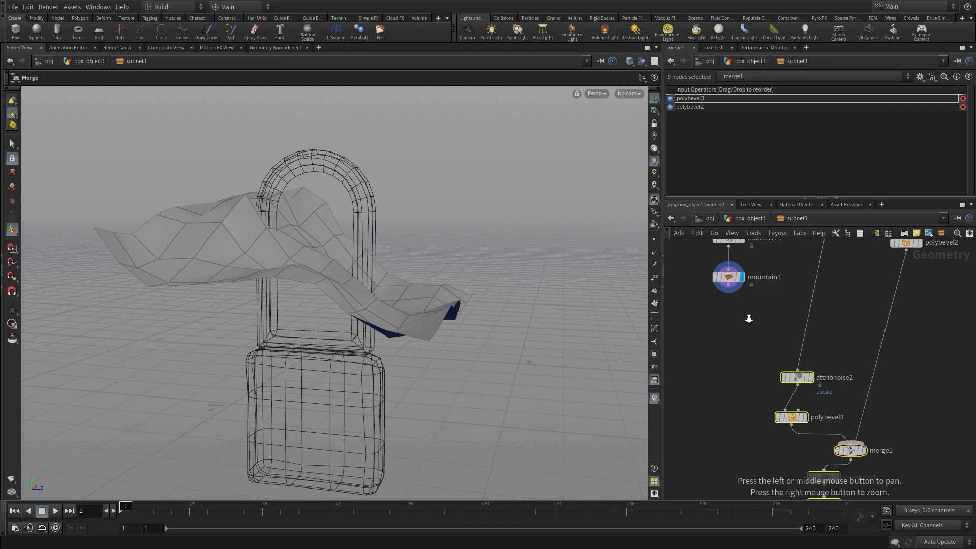
Add a Boolean node below mountain1 and display its result
{"action": "middle_click_drag", "start_coordinate": [747, 321], "coordinate": [764, 419]}
{"action": "left_click", "coordinate": [764, 418]}
{"action": "key", "text": "Tab"}
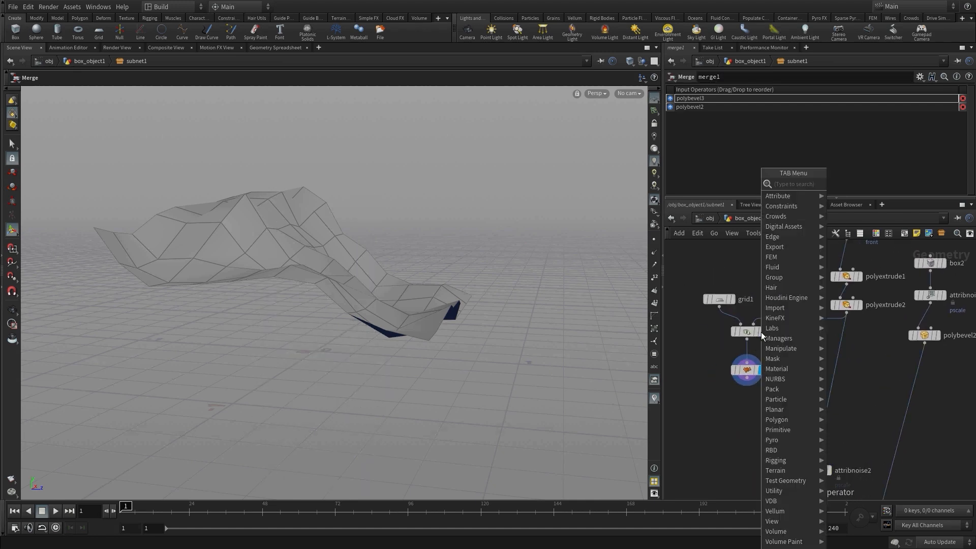
{"action": "type", "text": "bool"}
{"action": "key", "text": "Return"}
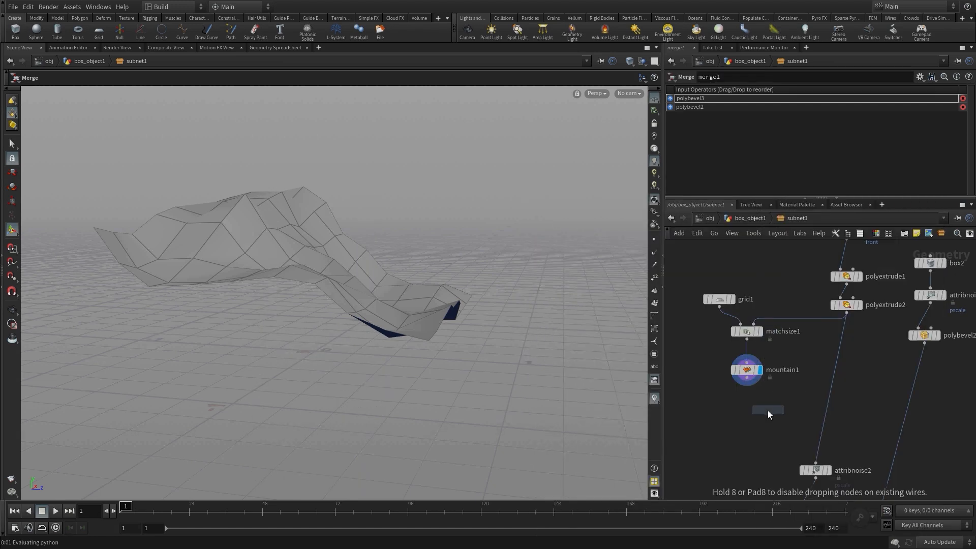
{"action": "left_click", "coordinate": [770, 422]}
{"action": "left_click", "coordinate": [783, 422]}
Wire mountain1 into boolean1's second input and polyextrude2 into its first input
{"action": "left_click", "coordinate": [746, 378]}
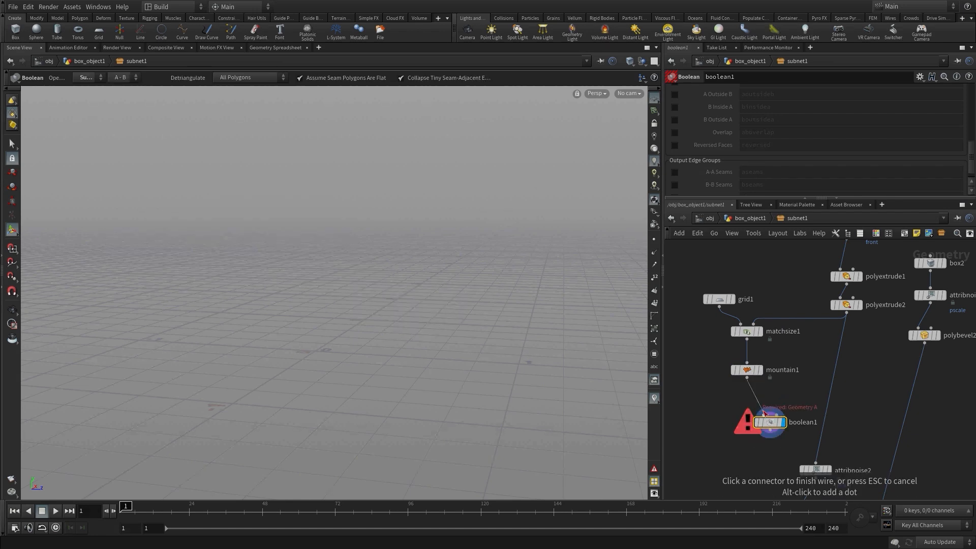
{"action": "left_click", "coordinate": [764, 414]}
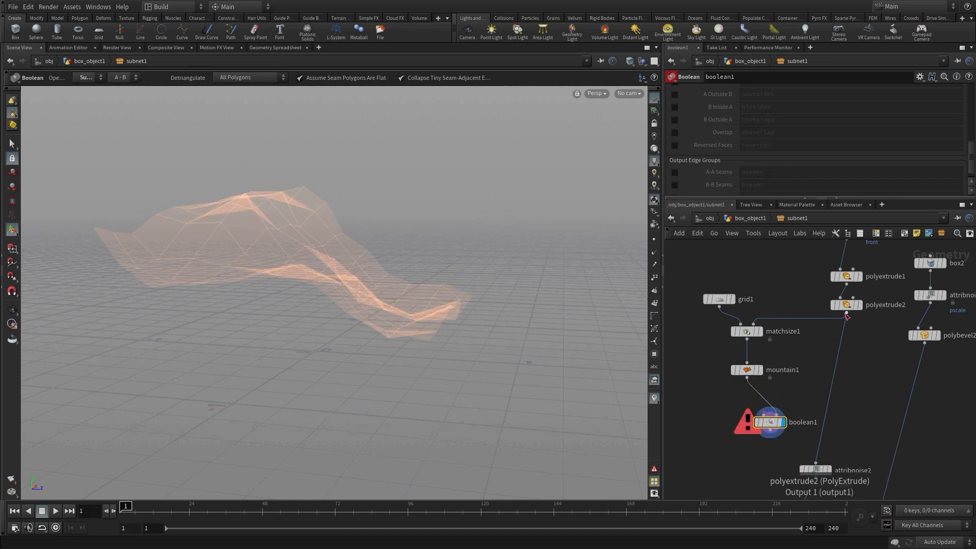
{"action": "left_click", "coordinate": [846, 311]}
{"action": "left_click", "coordinate": [762, 415]}
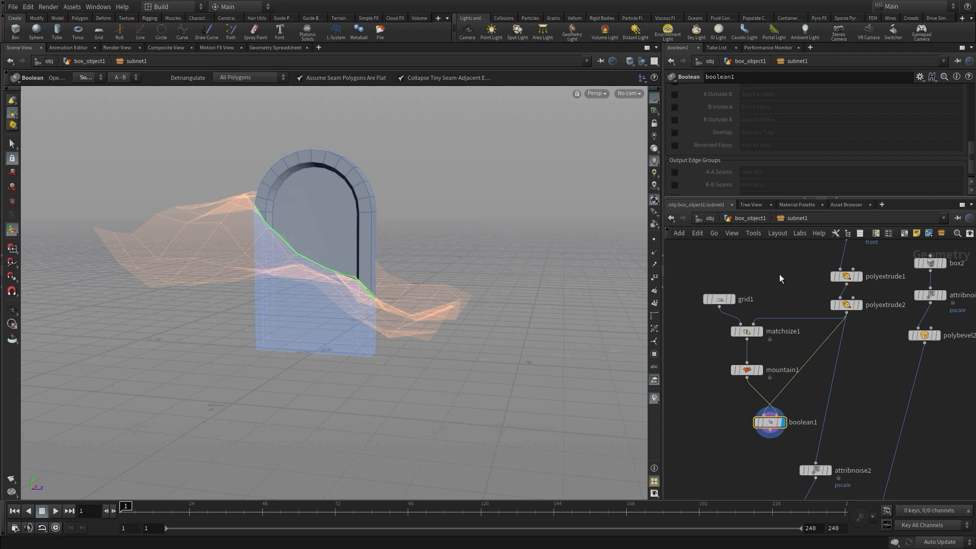
Set the Boolean operation to Shatter and enable the A-Only Pieces output primitive group
{"action": "scroll", "coordinate": [779, 149], "scroll_direction": "up", "scroll_amount": 5}
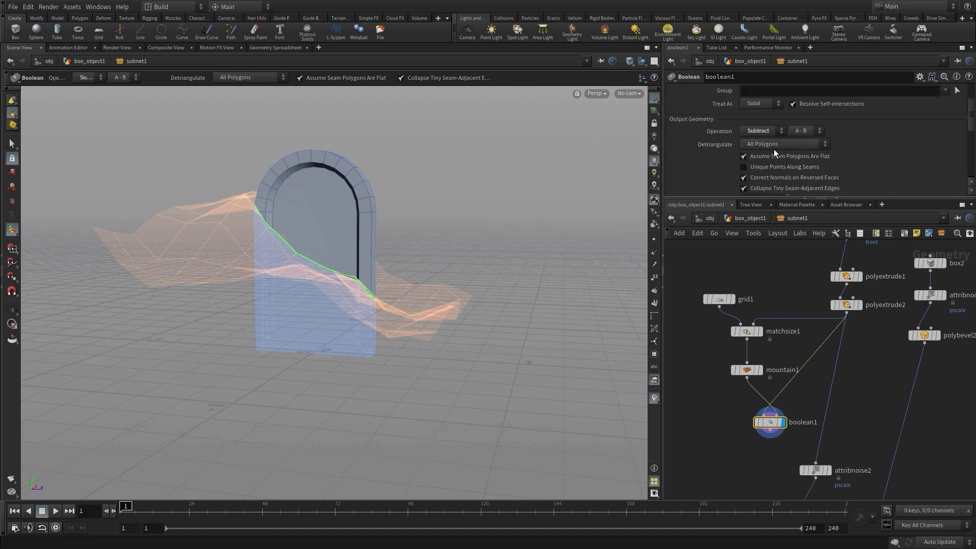
{"action": "left_click", "coordinate": [763, 129]}
{"action": "left_click", "coordinate": [757, 168]}
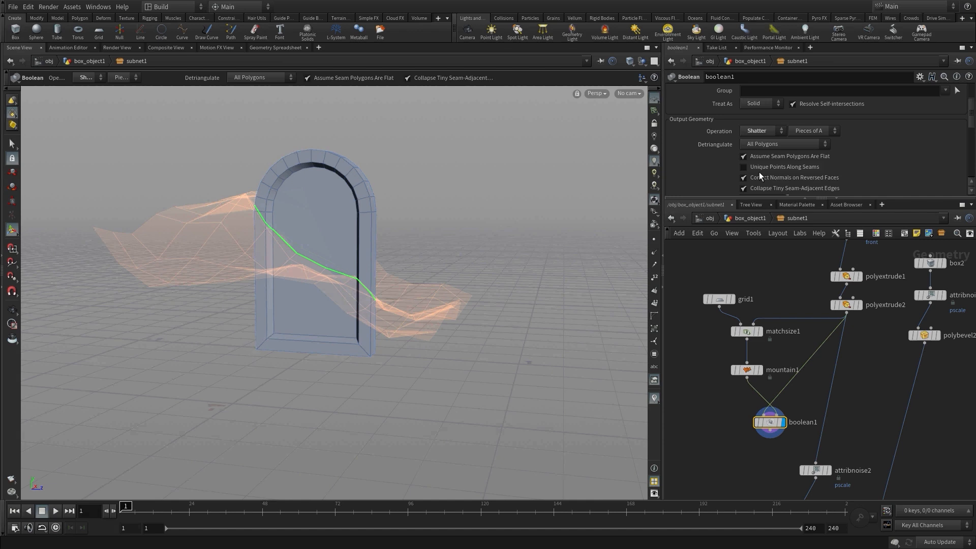
{"action": "scroll", "coordinate": [758, 170], "scroll_direction": "down", "scroll_amount": 5}
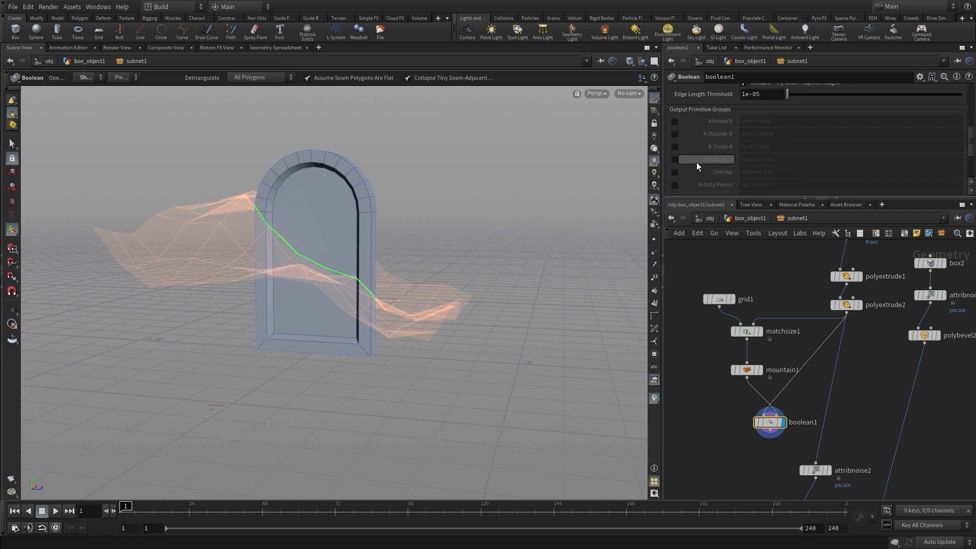
{"action": "left_click", "coordinate": [675, 185]}
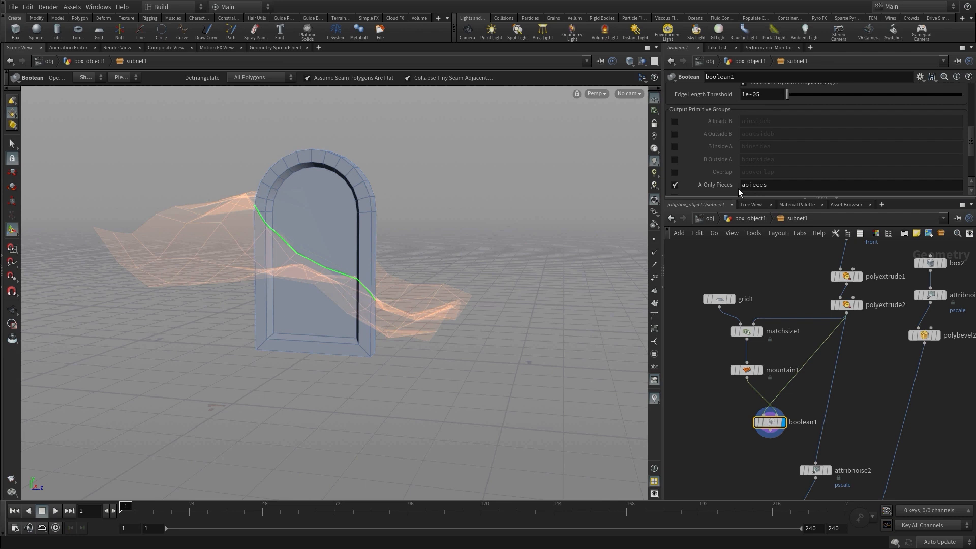
Insert a Switch node between polyextrude2 and attribnoise2, and wire boolean1 in as its second input
{"action": "middle_click_drag", "start_coordinate": [870, 396], "coordinate": [833, 364]}
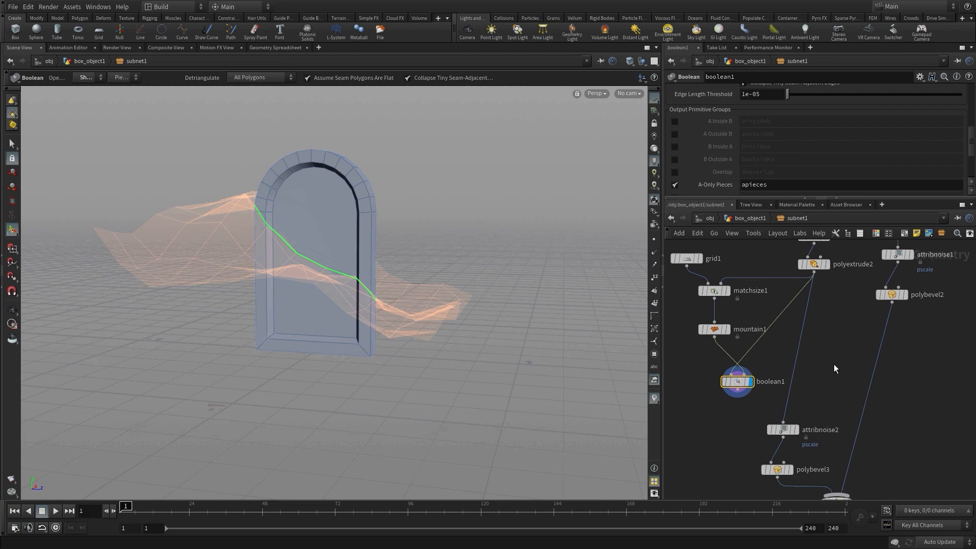
{"action": "key", "text": "Tab"}
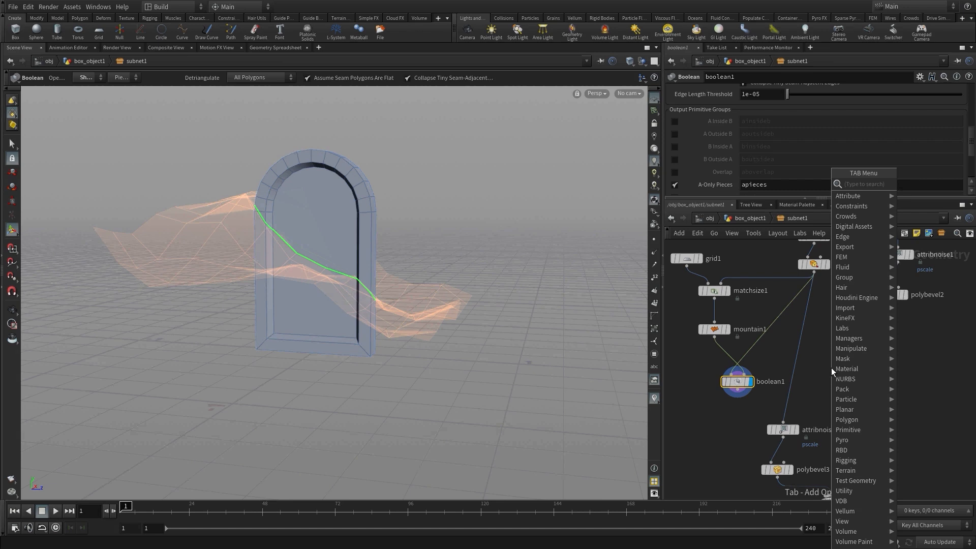
{"action": "type", "text": "swit"}
{"action": "key", "text": "Return"}
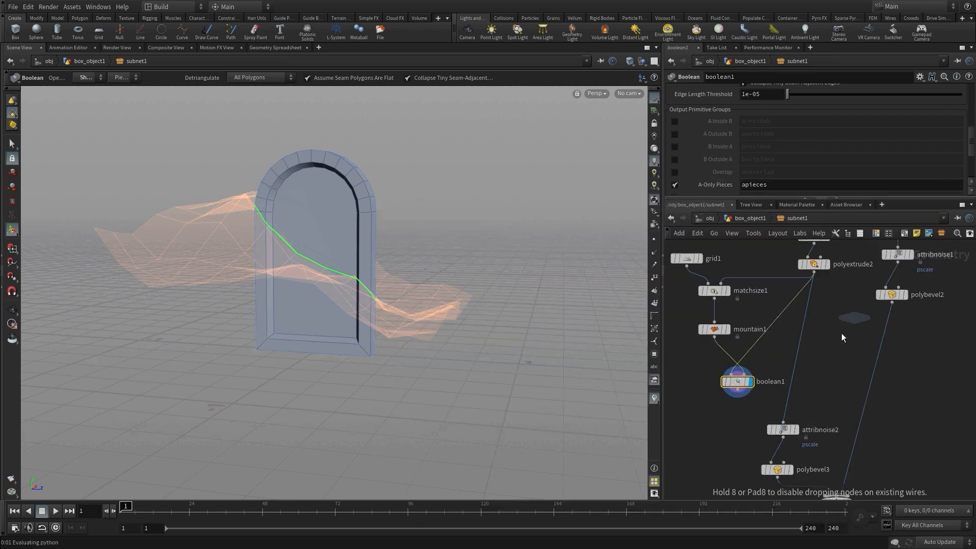
{"action": "left_click", "coordinate": [787, 409]}
{"action": "left_click", "coordinate": [737, 392]}
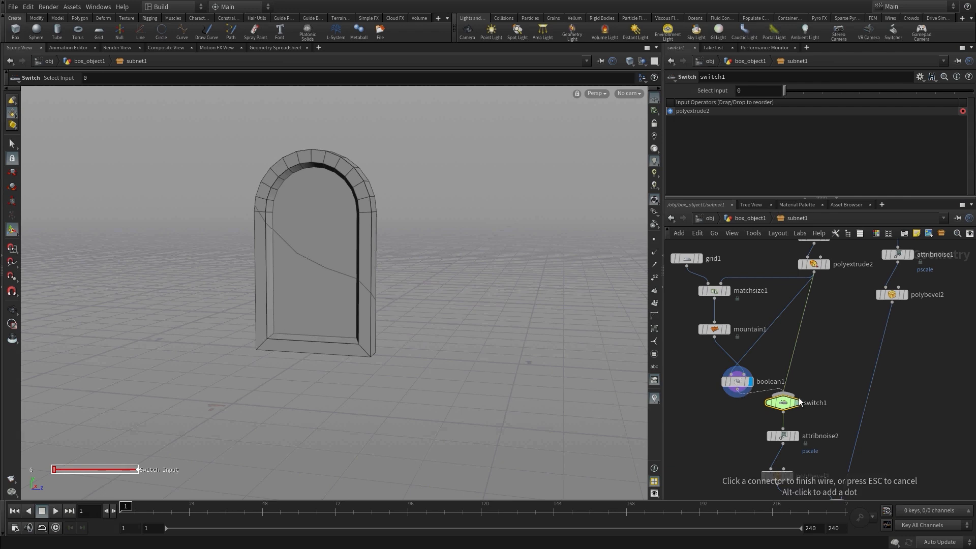
{"action": "left_click", "coordinate": [791, 398]}
Tidy the network by moving the box1-to-polyextrude2 chain away from the grid1, matchsize1 and mountain1 branch
{"action": "scroll", "coordinate": [837, 383], "scroll_direction": "down", "scroll_amount": 4}
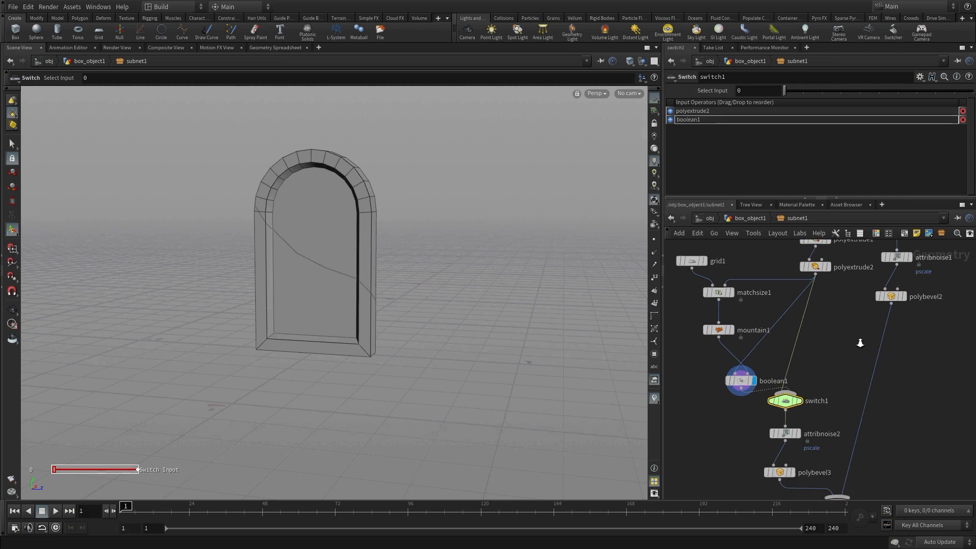
{"action": "middle_click_drag", "start_coordinate": [837, 347], "coordinate": [842, 406]}
{"action": "left_click_drag", "start_coordinate": [847, 399], "coordinate": [724, 276]}
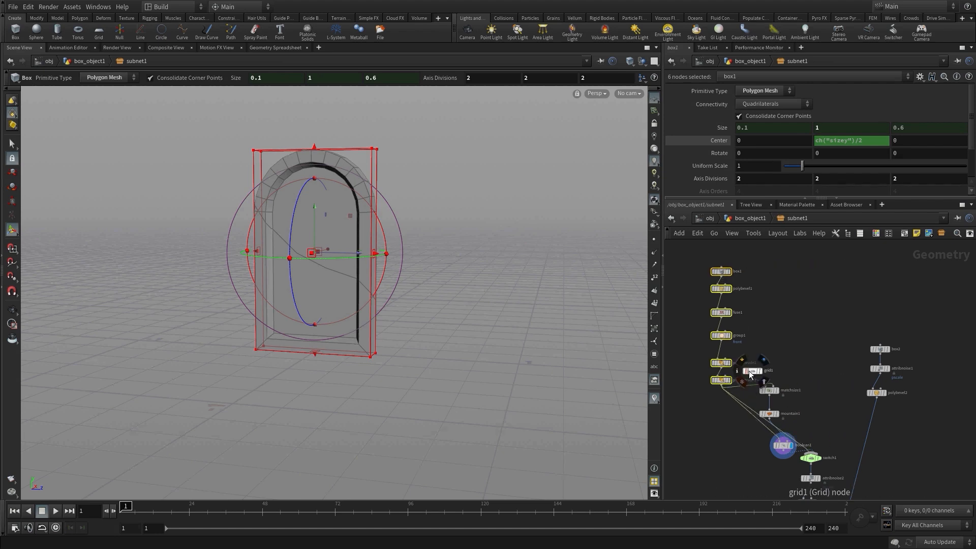
{"action": "left_click_drag", "start_coordinate": [782, 353], "coordinate": [806, 392]}
{"action": "middle_click_drag", "start_coordinate": [767, 393], "coordinate": [769, 365]}
{"action": "scroll", "coordinate": [775, 401], "scroll_direction": "up", "scroll_amount": 3}
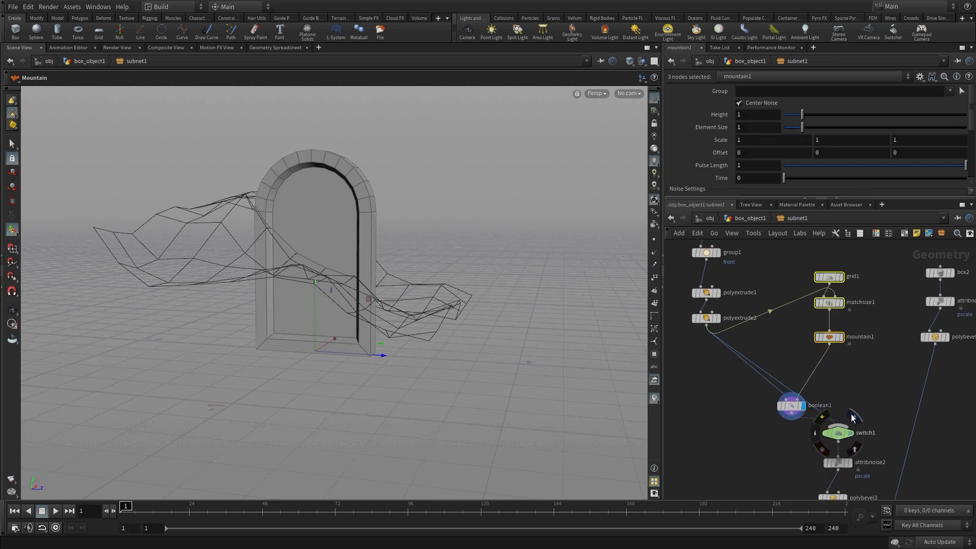
Display the output0 node at the end of the network and clear the node selection
{"action": "middle_click_drag", "start_coordinate": [859, 454], "coordinate": [846, 395]}
{"action": "middle_click_drag", "start_coordinate": [880, 488], "coordinate": [888, 372]}
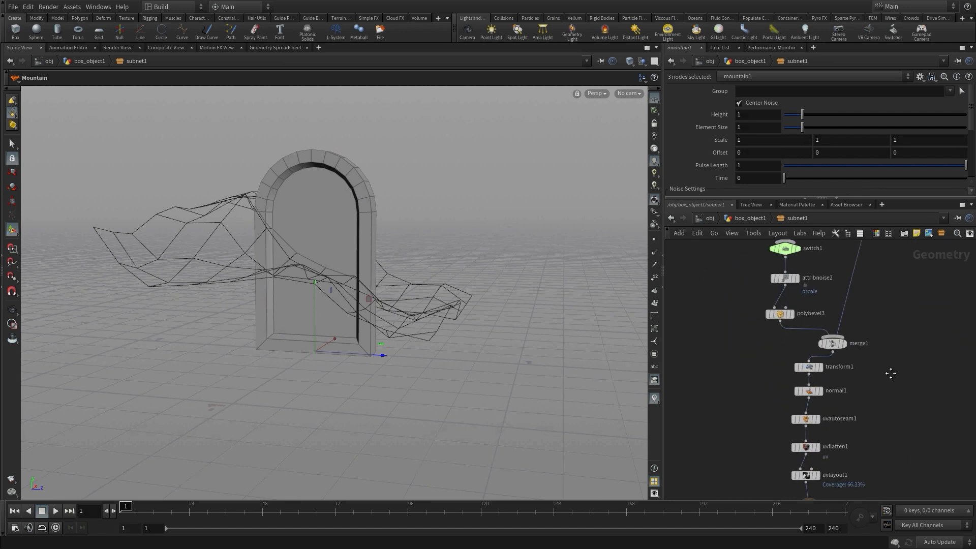
{"action": "middle_click_drag", "start_coordinate": [849, 468], "coordinate": [844, 423]}
{"action": "left_click", "coordinate": [819, 449]}
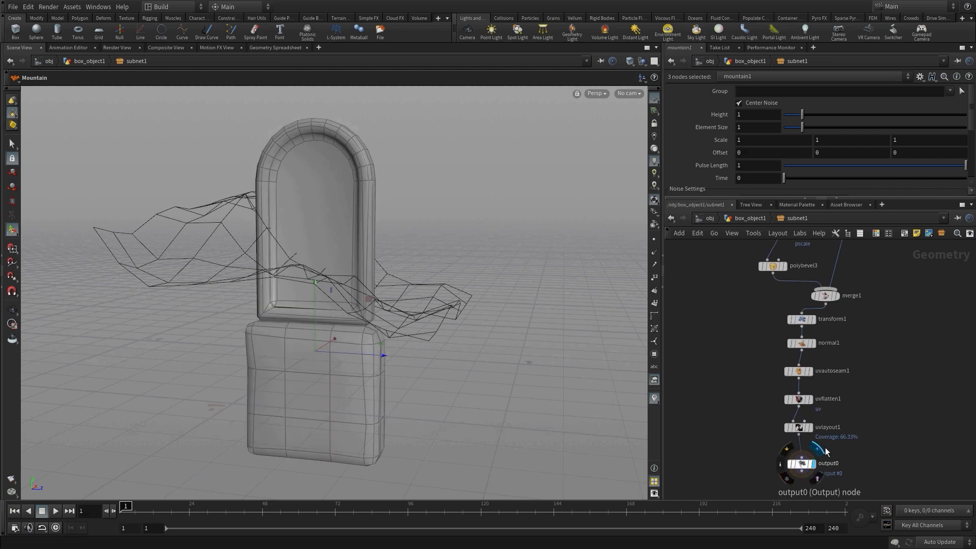
{"action": "left_click", "coordinate": [872, 376]}
Set switch1's Select Input to 1 so it passes the boolean1 result
{"action": "middle_click_drag", "start_coordinate": [870, 367], "coordinate": [872, 462]}
{"action": "left_click", "coordinate": [787, 404]}
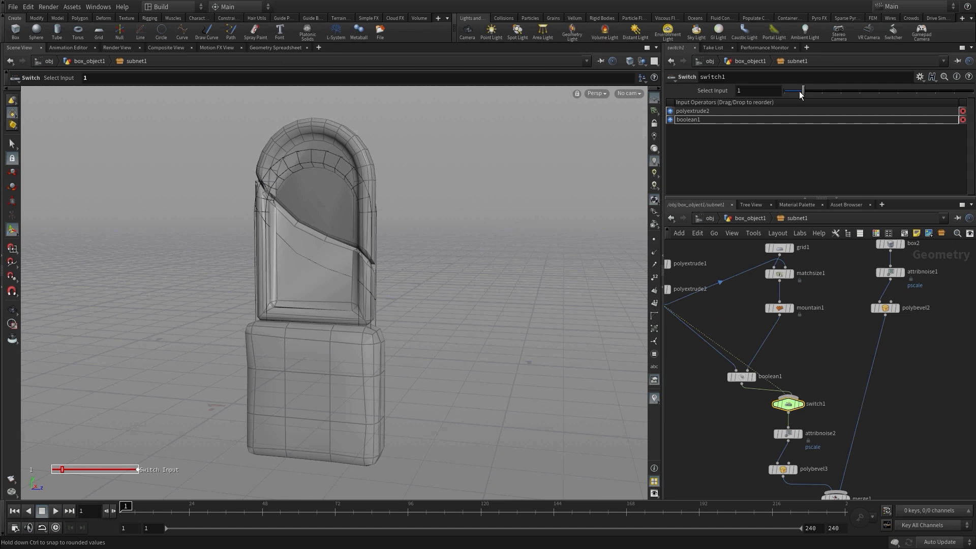
{"action": "left_click_drag", "start_coordinate": [799, 91], "coordinate": [798, 90]}
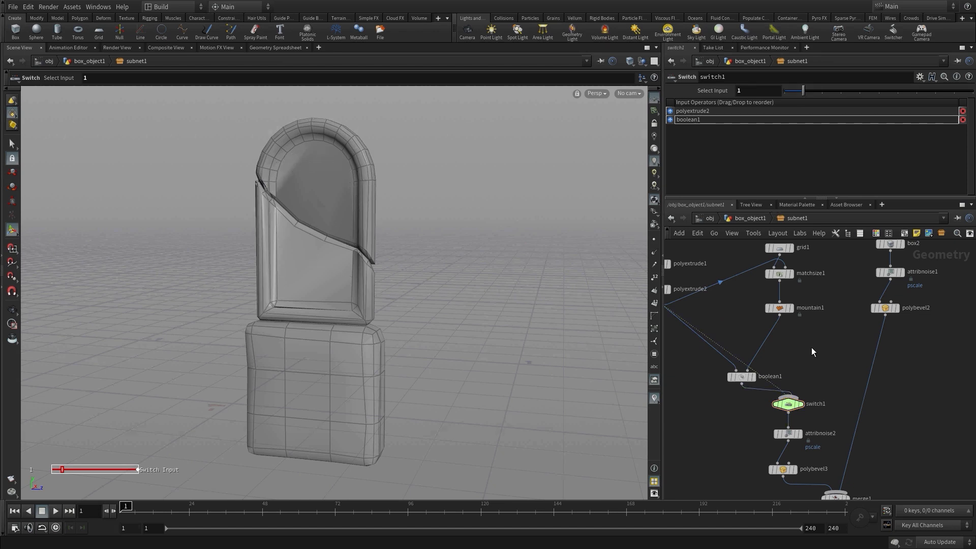
Set grid1's X rotation to 15 to change the angle of the crack
{"action": "middle_click_drag", "start_coordinate": [811, 346], "coordinate": [860, 390]}
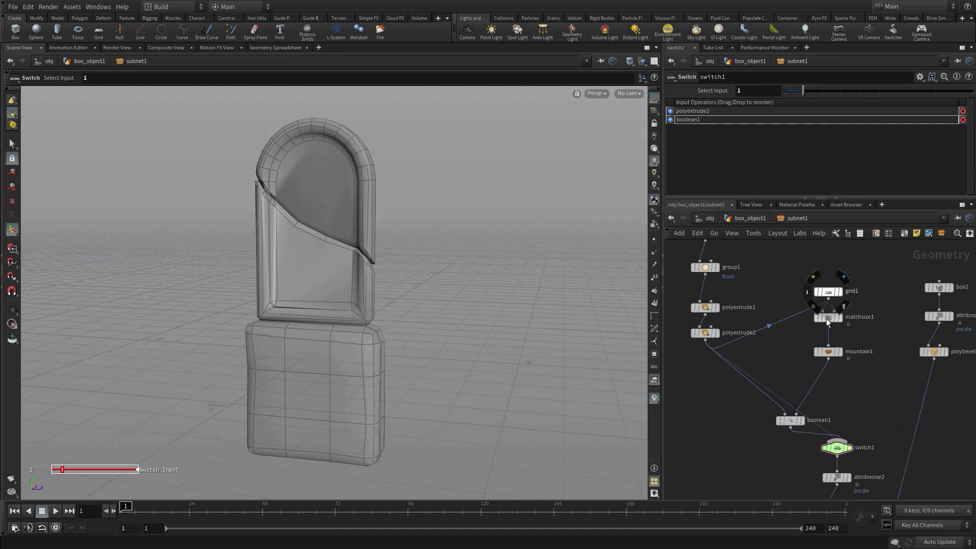
{"action": "left_click", "coordinate": [828, 291]}
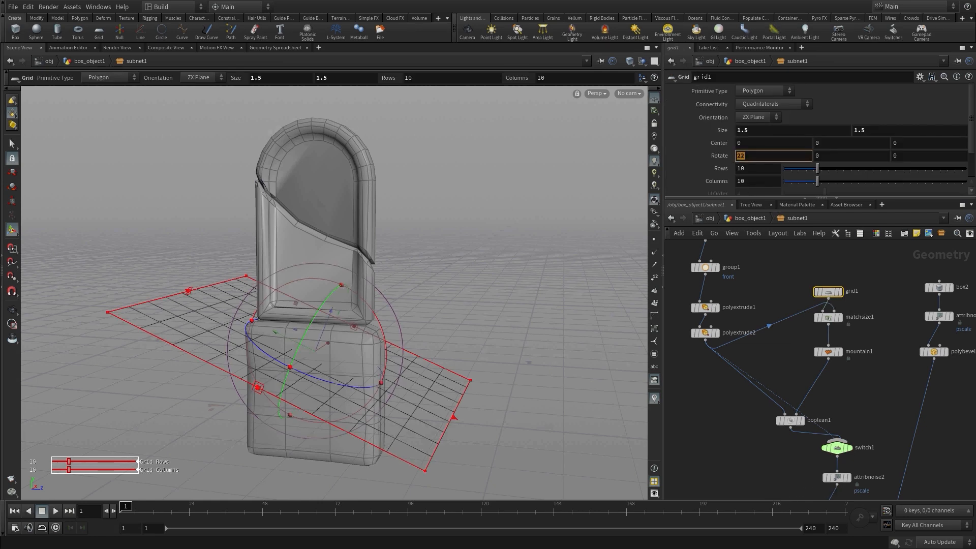
{"action": "type", "text": "15"}
{"action": "key", "text": "Return"}
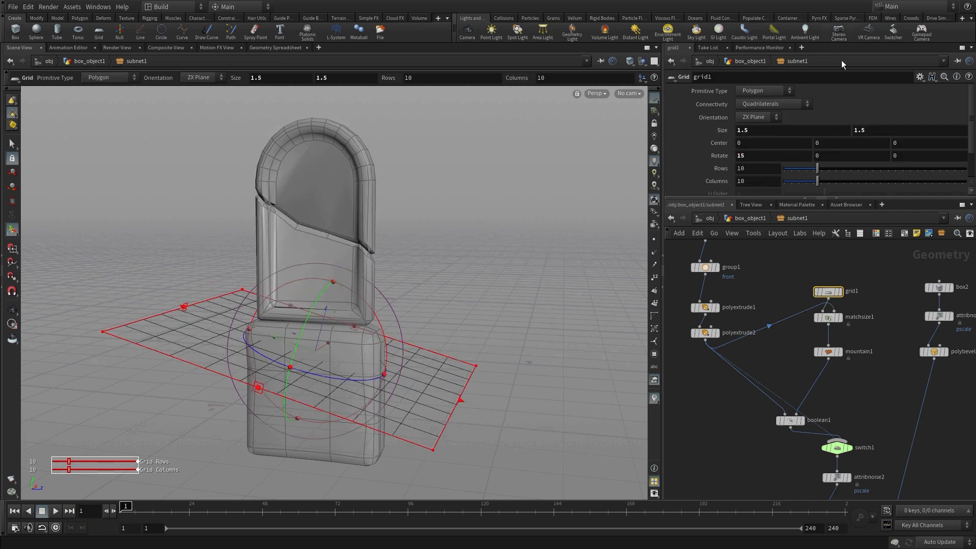
{"action": "left_click", "coordinate": [852, 408]}
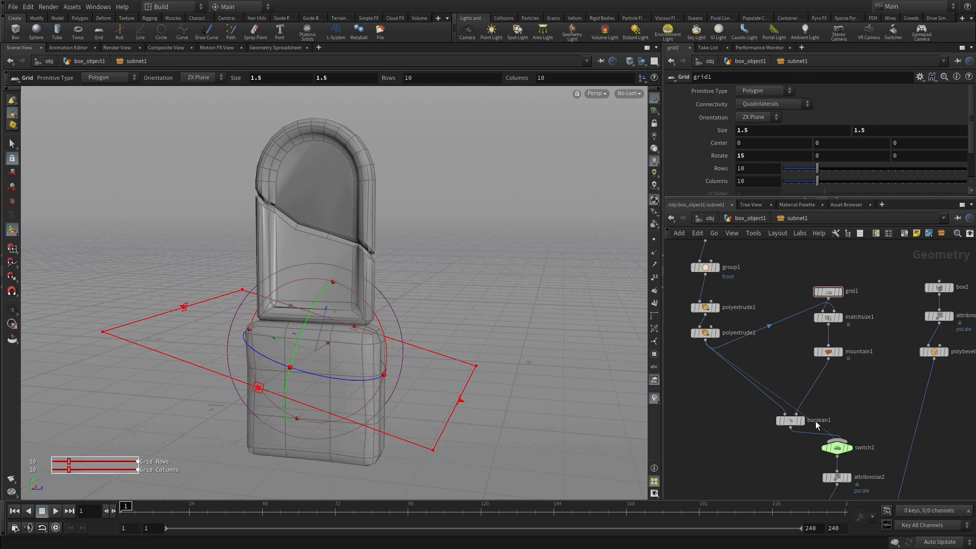
Open the Tombstone asset's type properties and promote switch1's Select Input as a parameter below Corner Bevel
{"action": "left_click", "coordinate": [836, 448]}
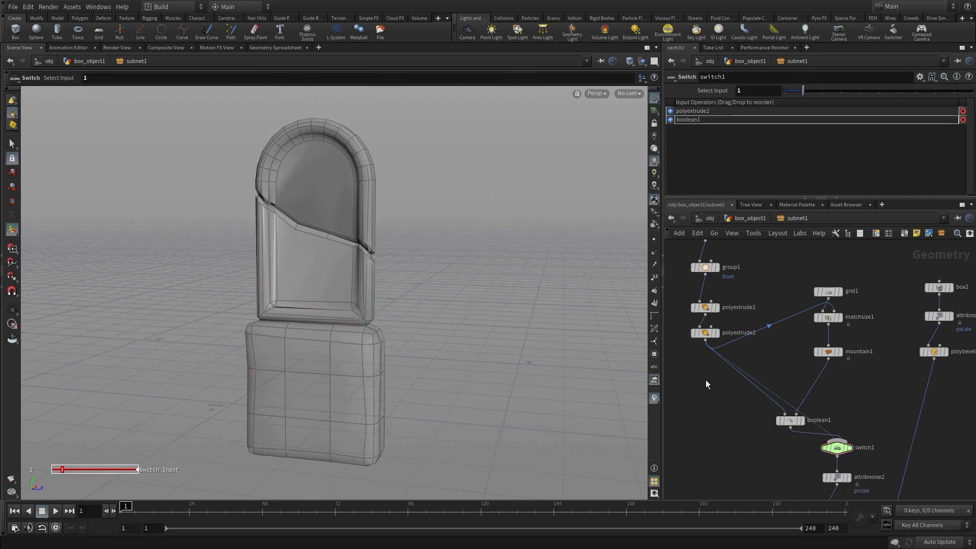
{"action": "left_click", "coordinate": [98, 7]}
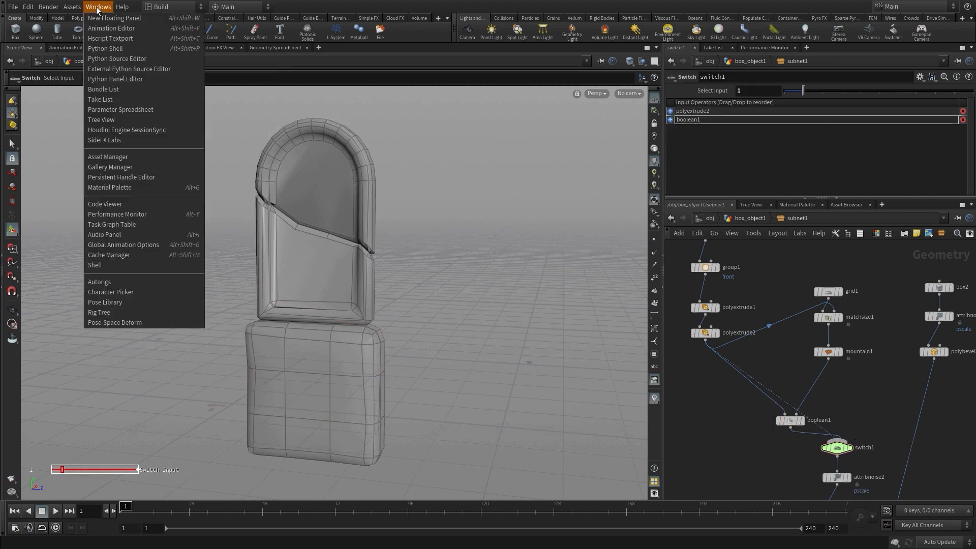
{"action": "mouse_move", "coordinate": [99, 66]}
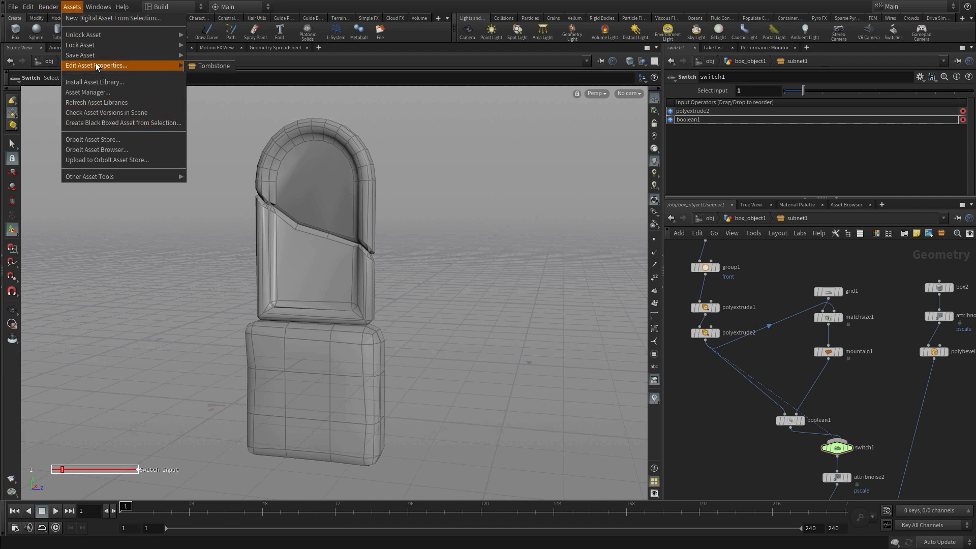
{"action": "left_click", "coordinate": [208, 65]}
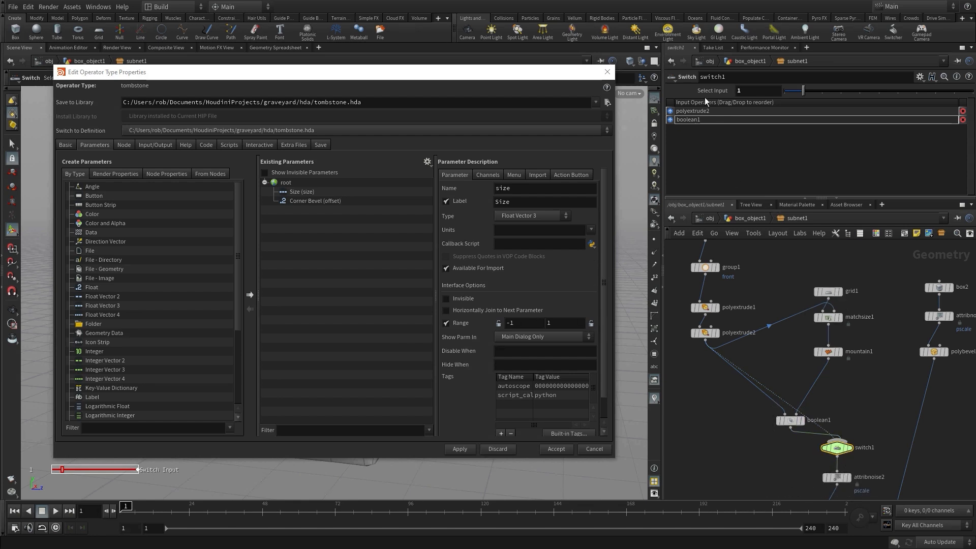
{"action": "left_click_drag", "start_coordinate": [712, 91], "coordinate": [292, 185]}
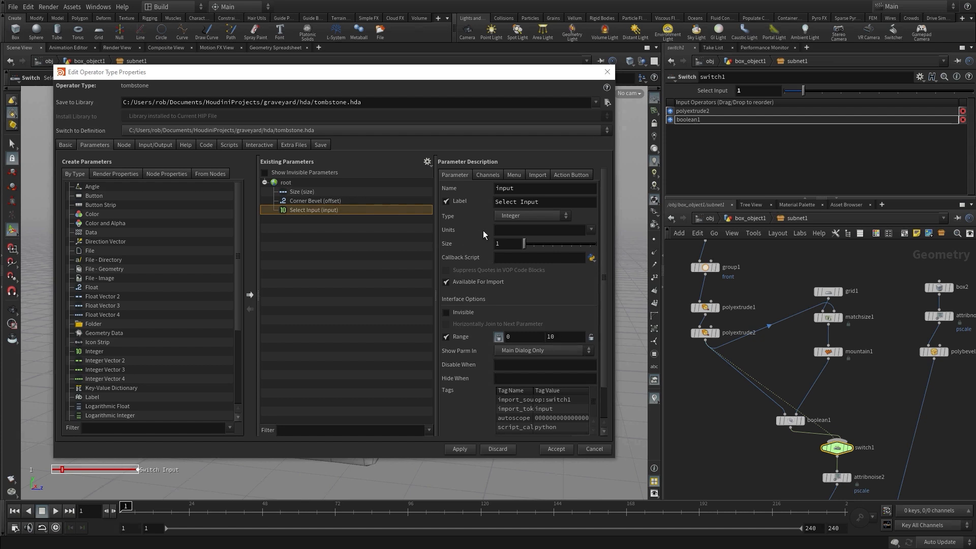
Label the promoted Select Input parameter Cracked
{"action": "left_click_drag", "start_coordinate": [541, 203], "coordinate": [463, 196]}
{"action": "type", "text": "C"}
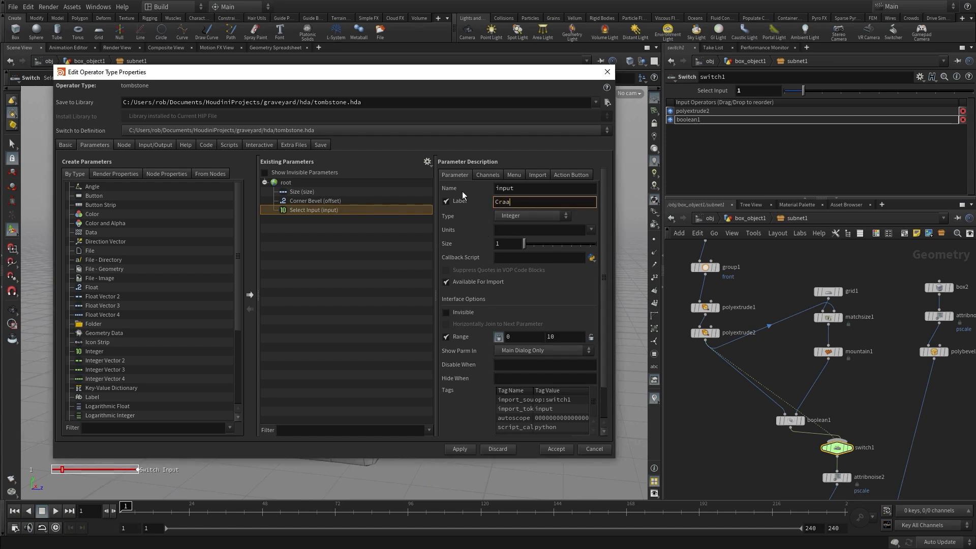
{"action": "type", "text": "racked"}
{"action": "key", "text": "Return"}
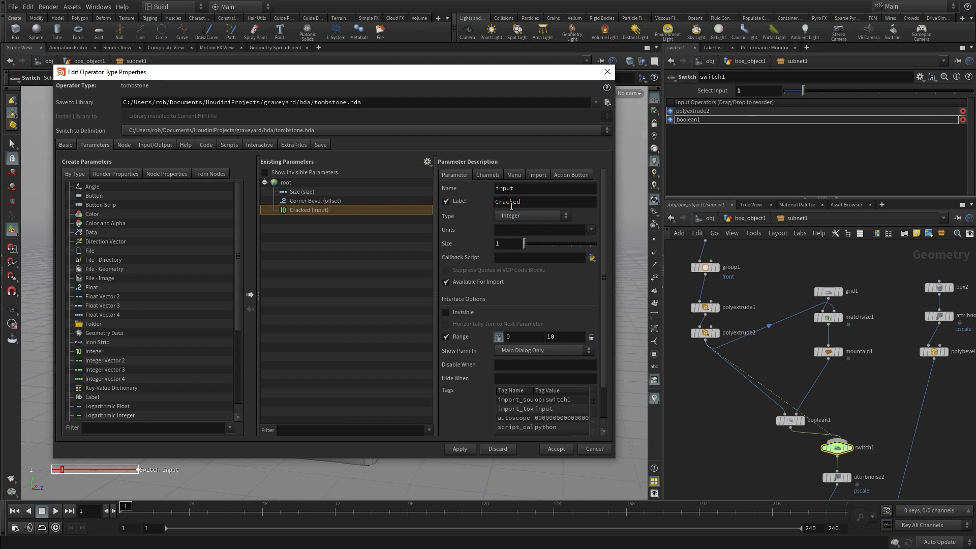
Change the Cracked parameter's type from Integer to Toggle and accept the asset properties
{"action": "scroll", "coordinate": [512, 208], "scroll_direction": "down", "scroll_amount": 1}
{"action": "scroll", "coordinate": [512, 209], "scroll_direction": "up", "scroll_amount": 1}
{"action": "left_click", "coordinate": [515, 218]}
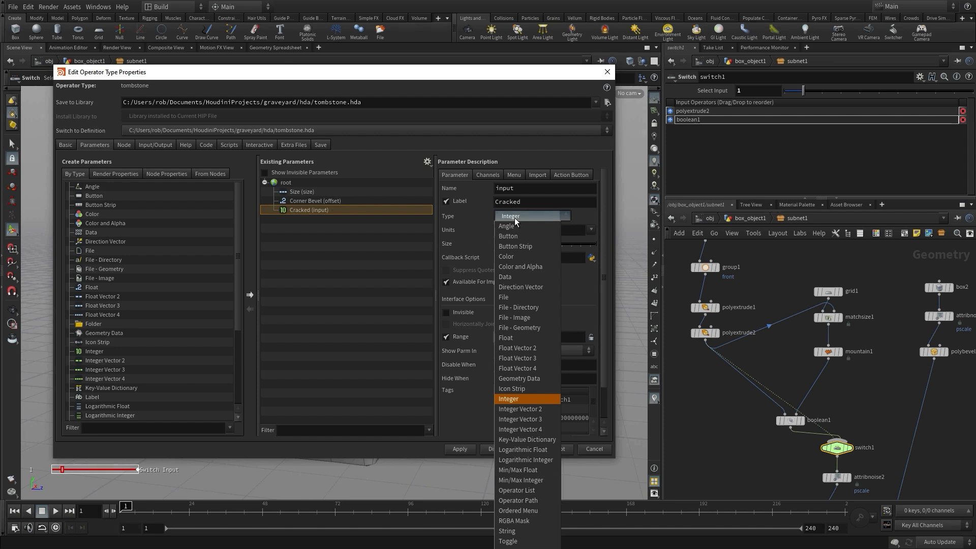
{"action": "left_click", "coordinate": [515, 219]}
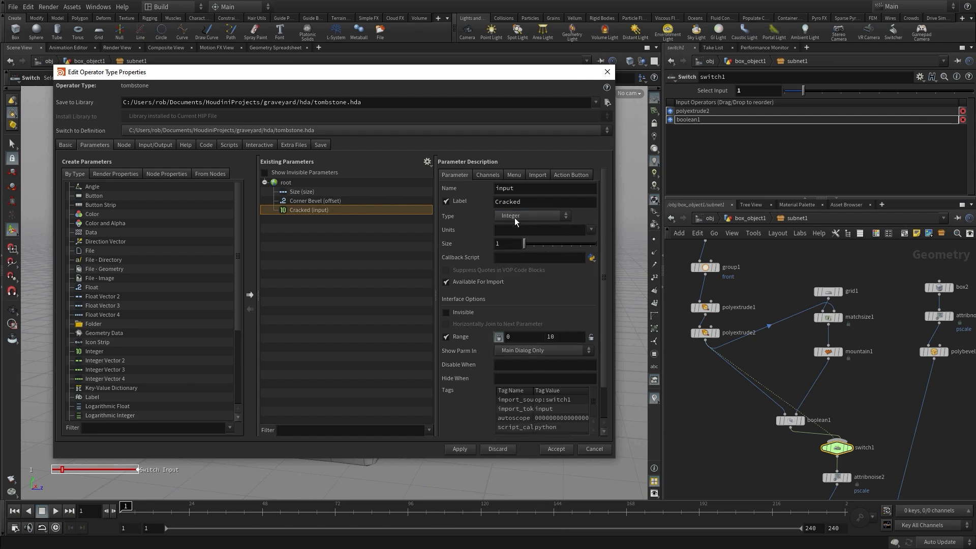
{"action": "left_click", "coordinate": [515, 175]}
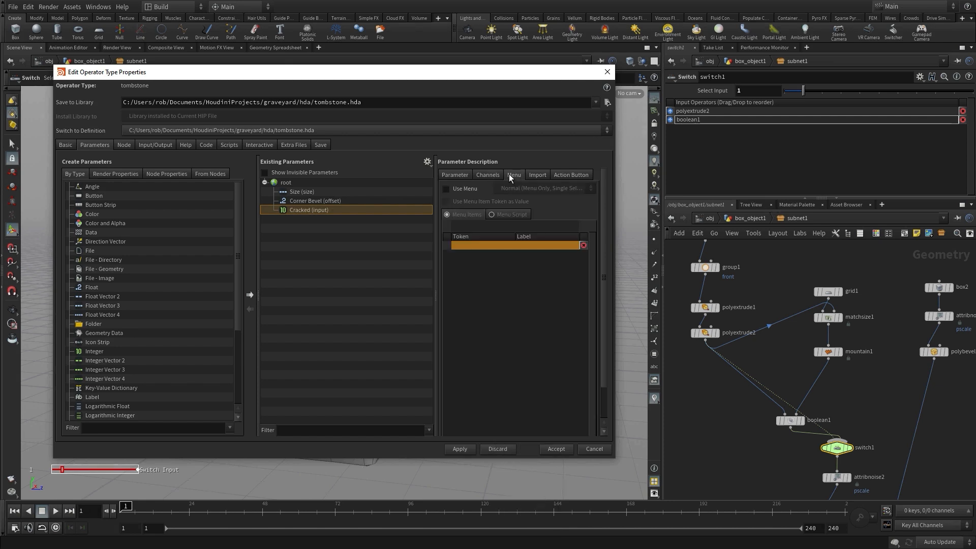
{"action": "left_click", "coordinate": [456, 175]}
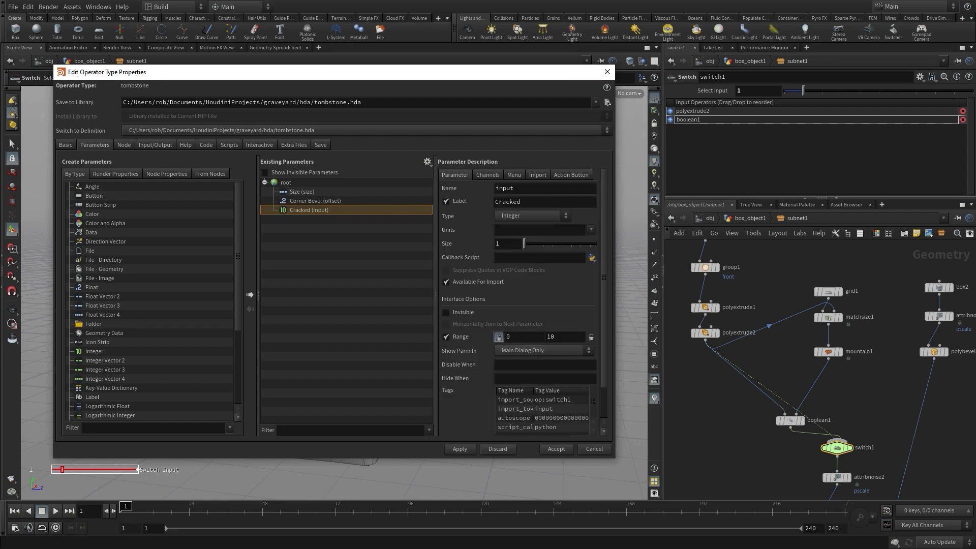
{"action": "left_click", "coordinate": [534, 216]}
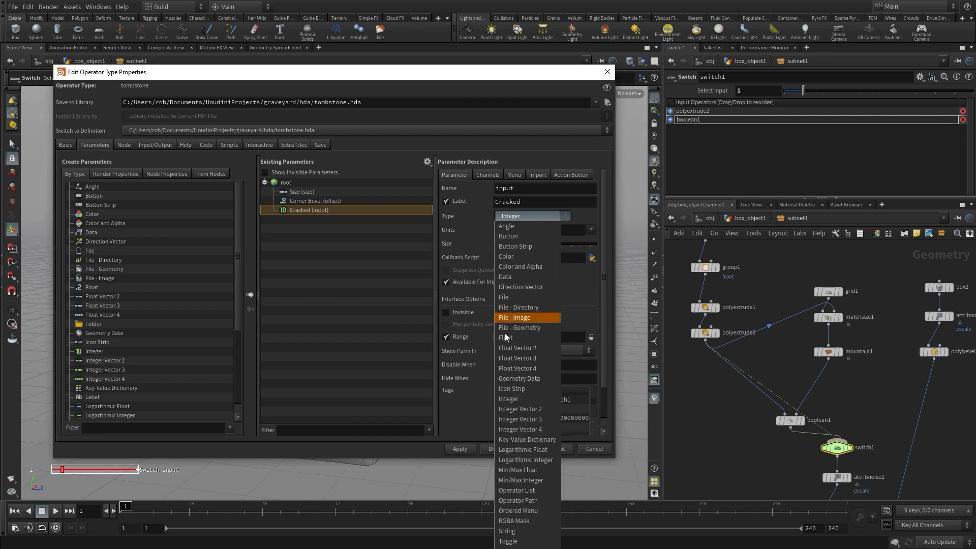
{"action": "left_click", "coordinate": [519, 541]}
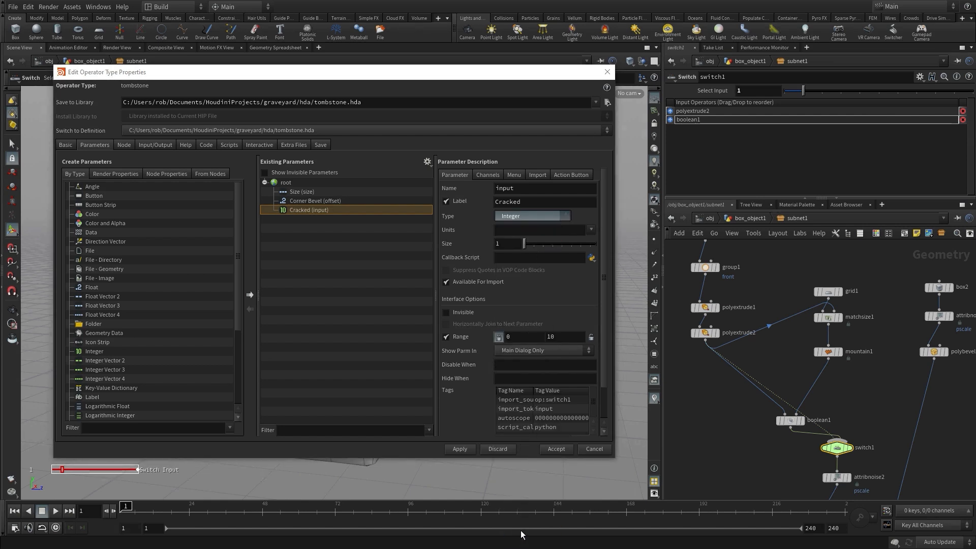
{"action": "left_click", "coordinate": [554, 449]}
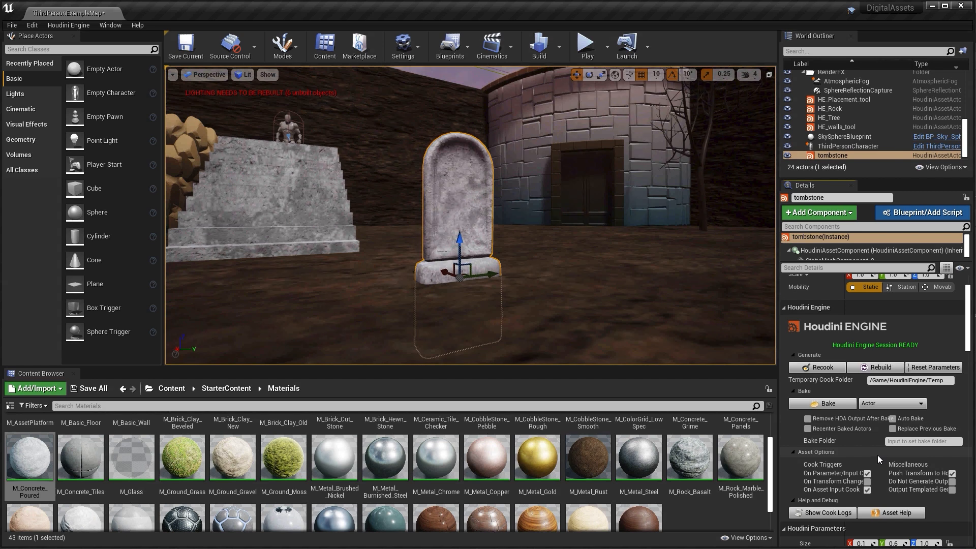
Switch to Unreal Editor and toggle the tombstone's Cracked parameter, ending with it enabled
{"action": "scroll", "coordinate": [863, 446], "scroll_direction": "down", "scroll_amount": 3}
{"action": "scroll", "coordinate": [863, 448], "scroll_direction": "down", "scroll_amount": 3}
{"action": "left_click", "coordinate": [851, 441]}
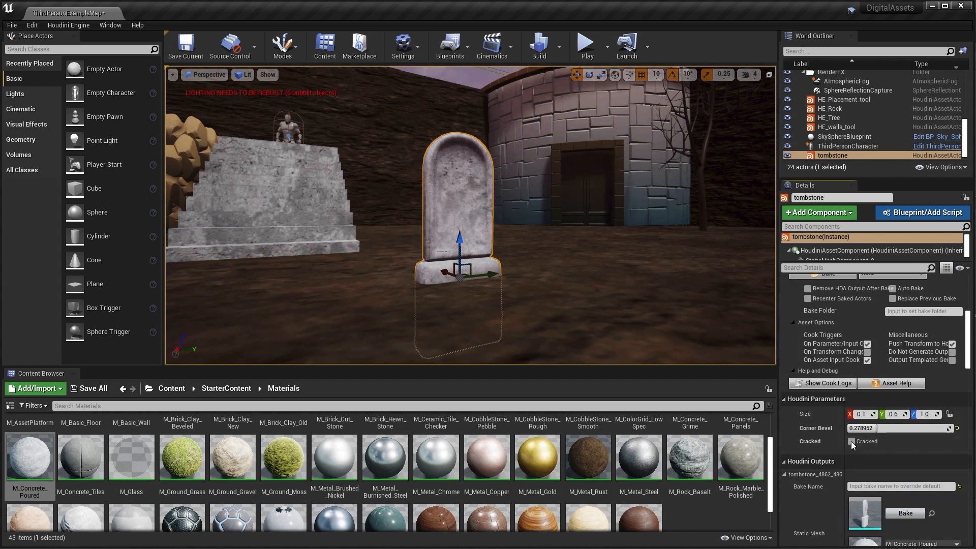
{"action": "left_click", "coordinate": [850, 441]}
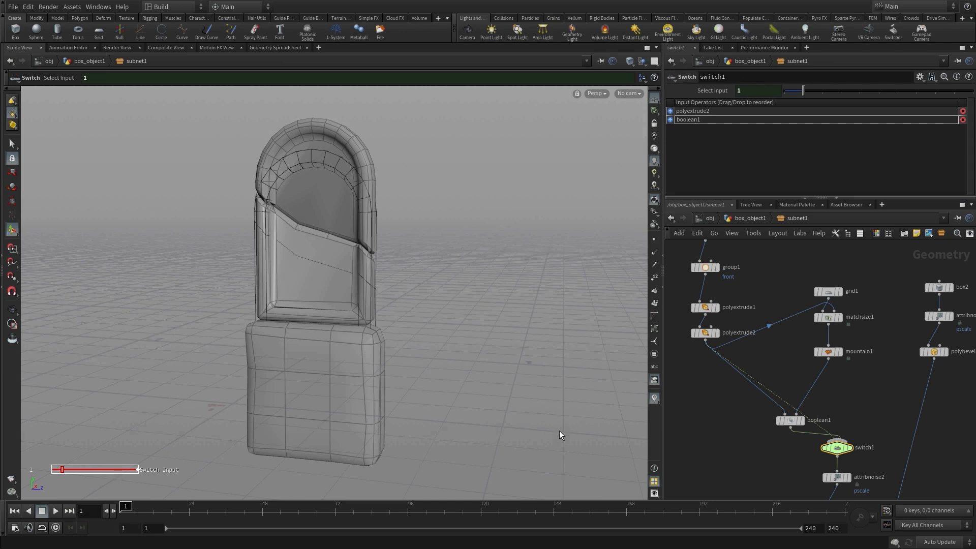
Back in Houdini, set the Tombstone asset's Cracked parameter default to 0 and accept the asset properties
{"action": "left_click", "coordinate": [75, 7]}
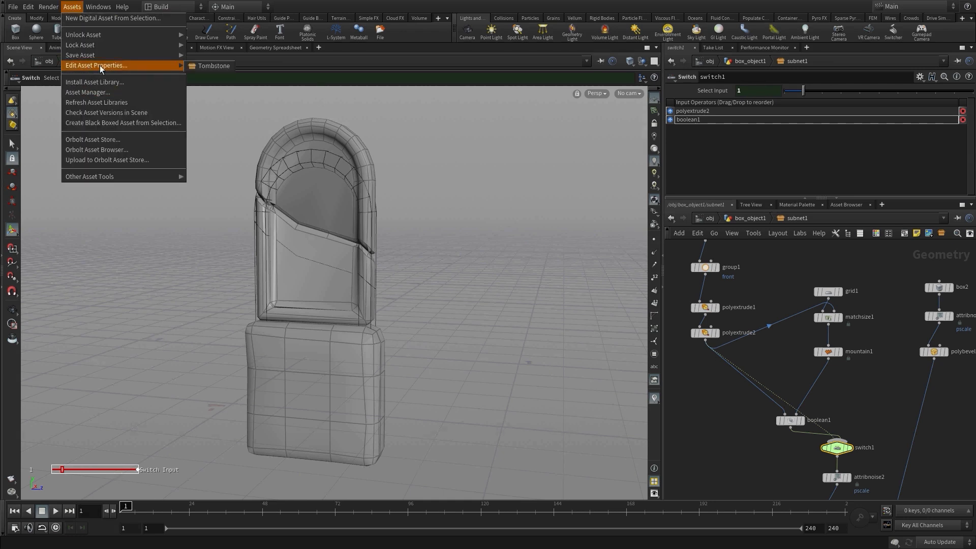
{"action": "left_click", "coordinate": [212, 67]}
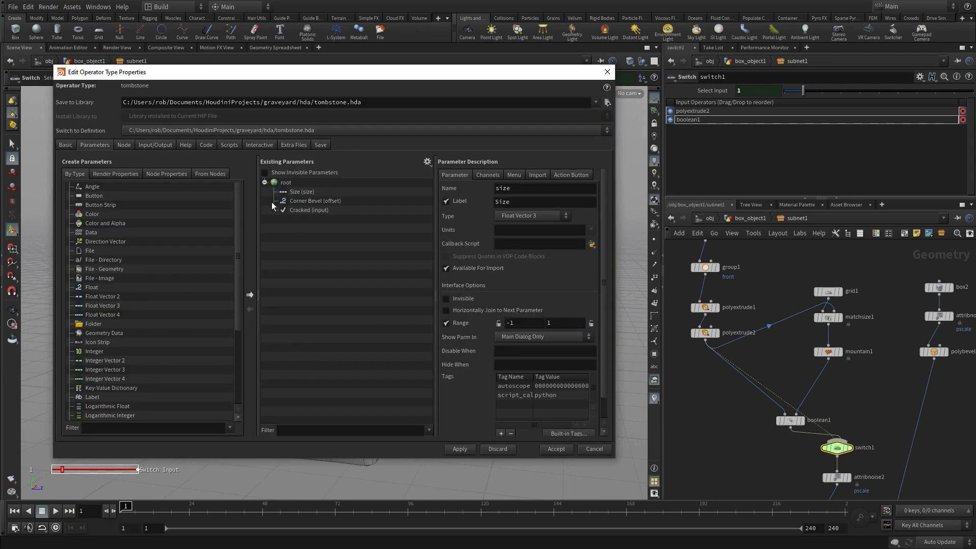
{"action": "left_click", "coordinate": [304, 210]}
{"action": "left_click", "coordinate": [488, 175]}
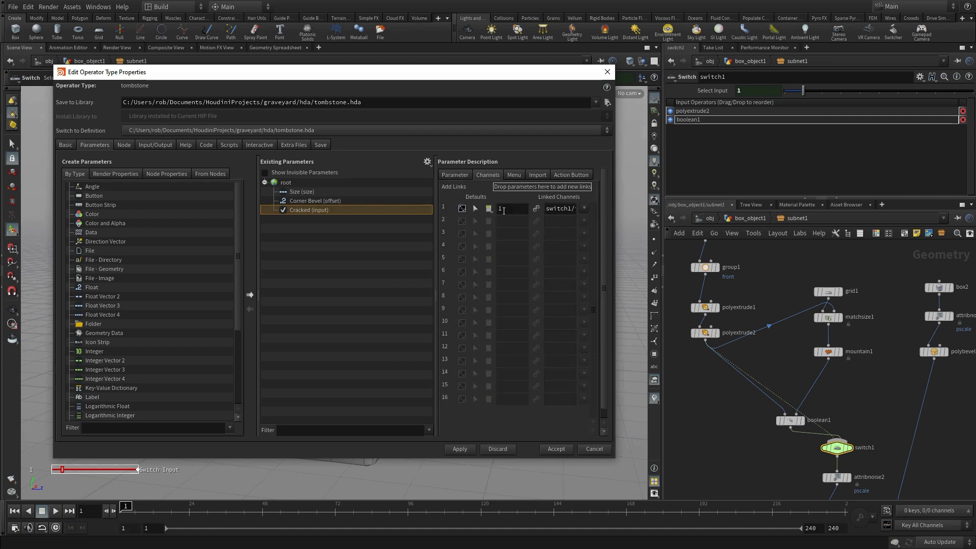
{"action": "double_click", "coordinate": [501, 209]}
{"action": "type", "text": "0"}
{"action": "key", "text": "Return"}
{"action": "left_click", "coordinate": [559, 450]}
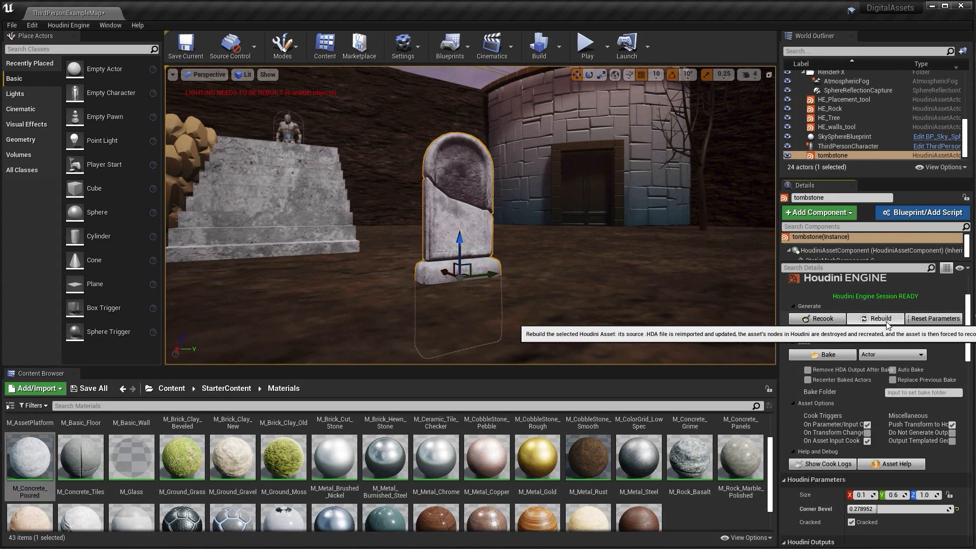
Rebuild the tombstone asset in Unreal Editor and toggle its Cracked parameter
{"action": "left_click", "coordinate": [885, 322]}
{"action": "scroll", "coordinate": [869, 388], "scroll_direction": "down", "scroll_amount": 3}
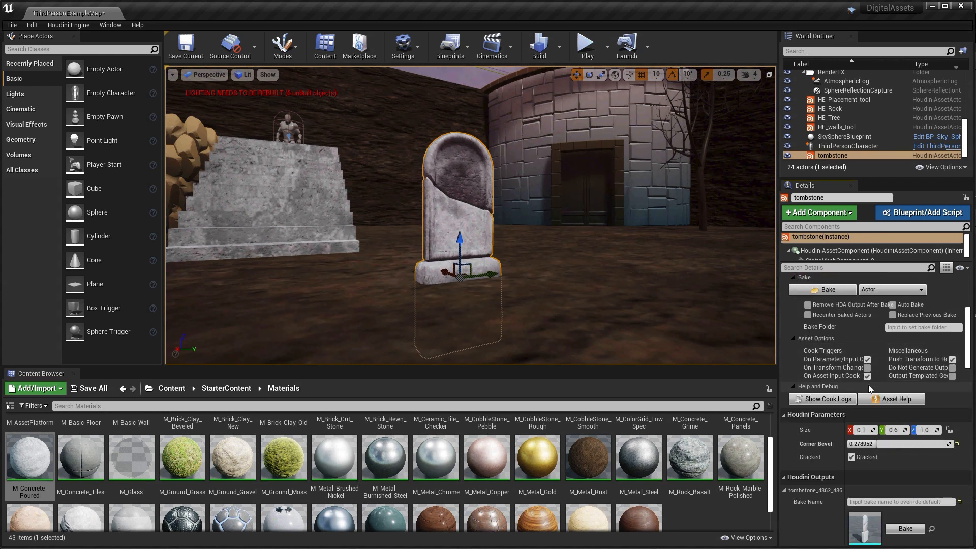
{"action": "left_click", "coordinate": [852, 408]}
{"action": "left_click", "coordinate": [852, 408]}
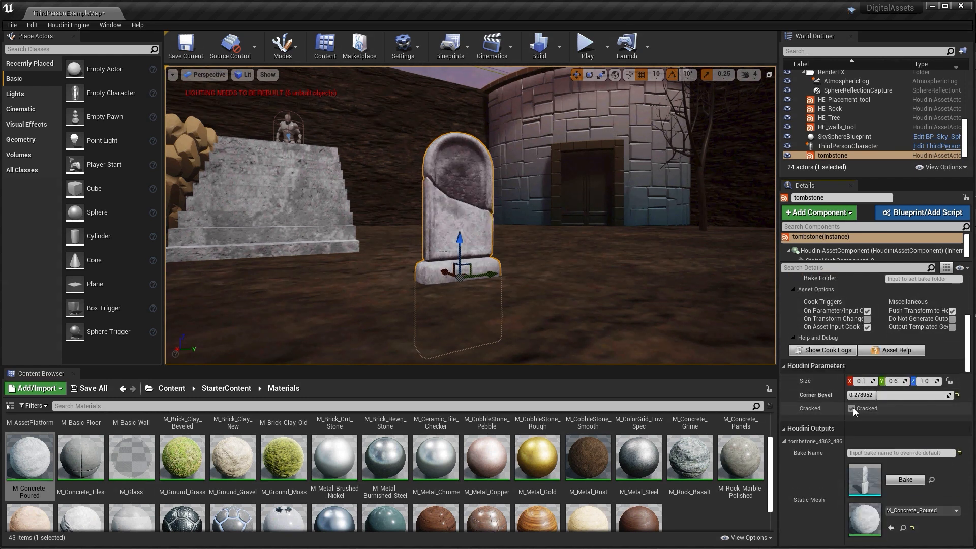
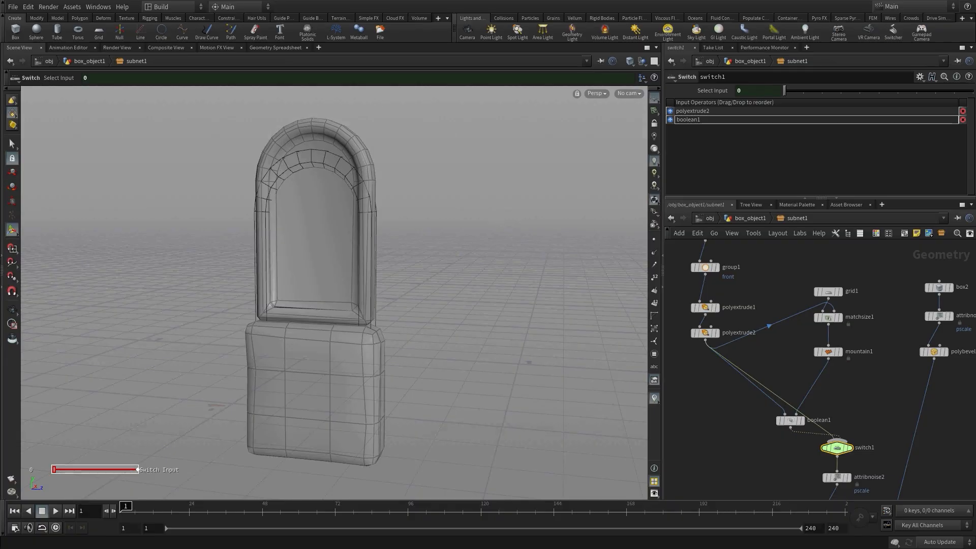
Back in Houdini, open the tombstone asset's properties and add a Separator between the Corner Bevel and Cracked parameters
{"action": "left_click", "coordinate": [72, 7]}
{"action": "mouse_move", "coordinate": [173, 66]}
{"action": "left_click", "coordinate": [203, 70]}
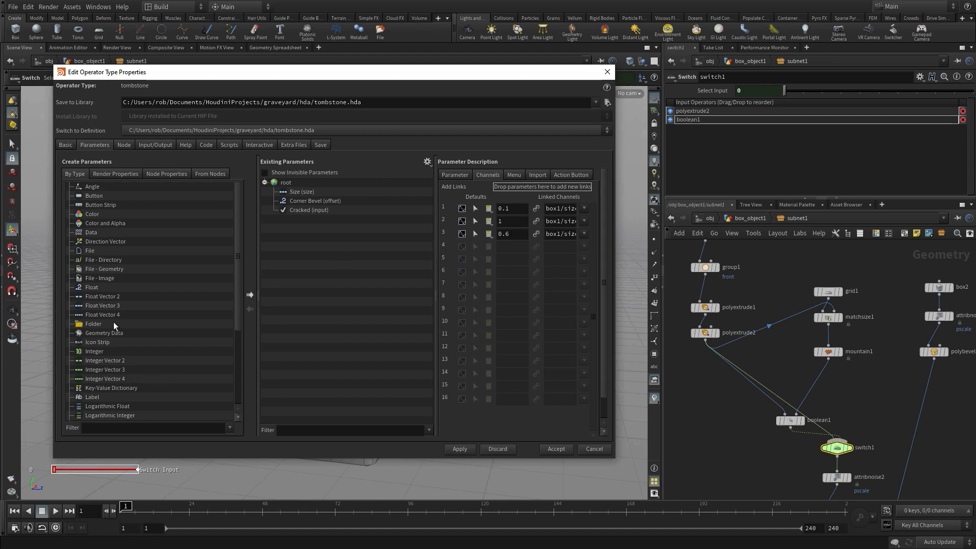
{"action": "scroll", "coordinate": [114, 372], "scroll_direction": "down", "scroll_amount": 2}
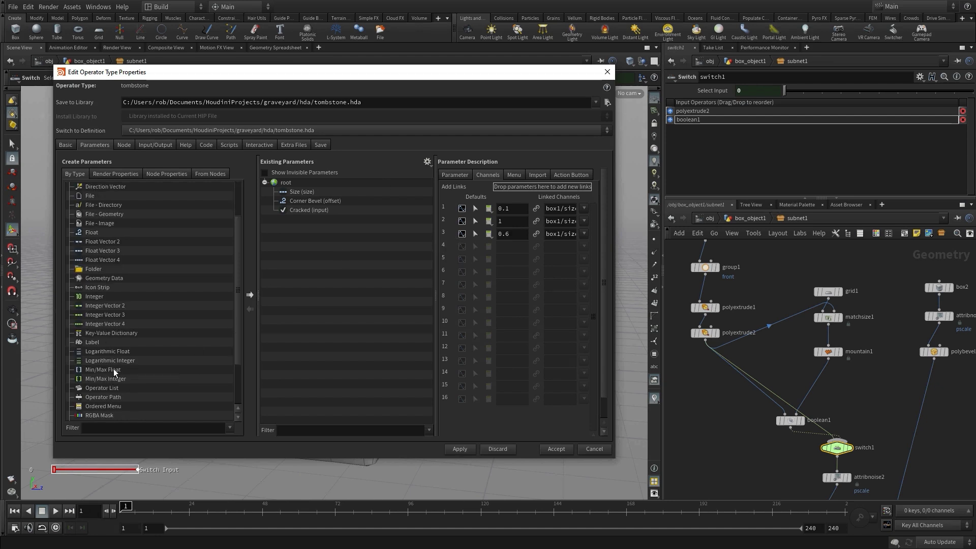
{"action": "scroll", "coordinate": [114, 372], "scroll_direction": "down", "scroll_amount": 2}
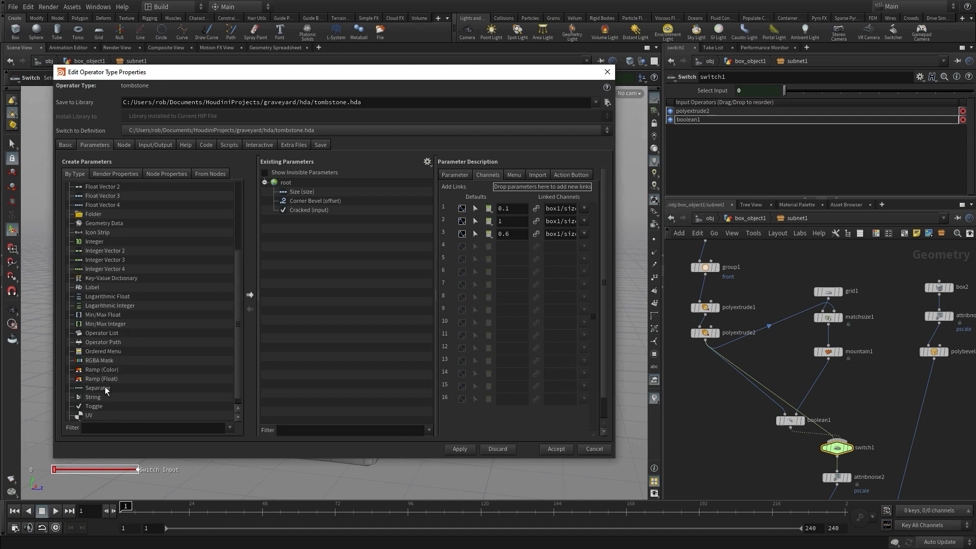
{"action": "left_click_drag", "start_coordinate": [107, 389], "coordinate": [302, 210]}
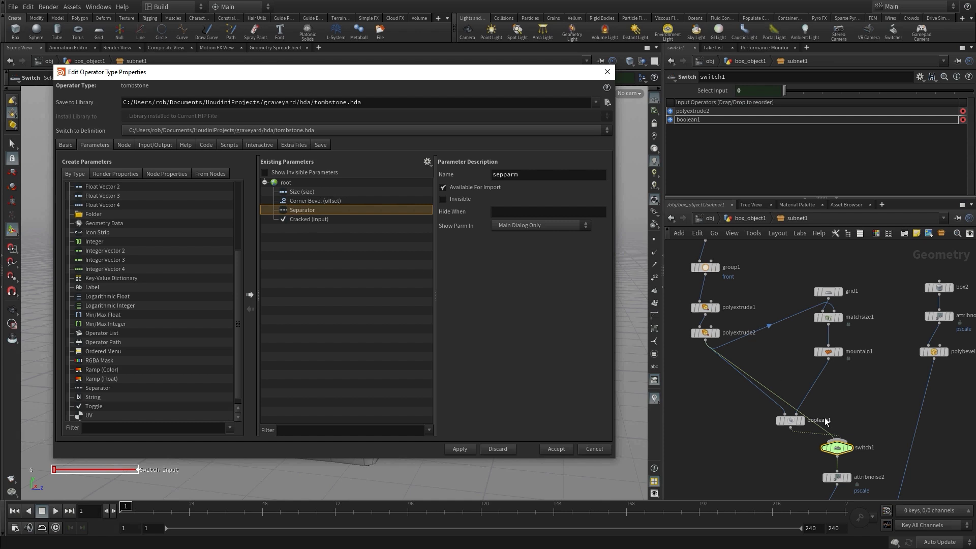
Promote grid1's X rotation to the asset parameters below the separator and label it Crack Angle
{"action": "mouse_move", "coordinate": [958, 483]}
{"action": "middle_mouse_down"}
{"action": "mouse_move", "coordinate": [904, 370]}
{"action": "mouse_move", "coordinate": [899, 432]}
{"action": "mouse_move", "coordinate": [955, 486]}
{"action": "middle_mouse_up"}
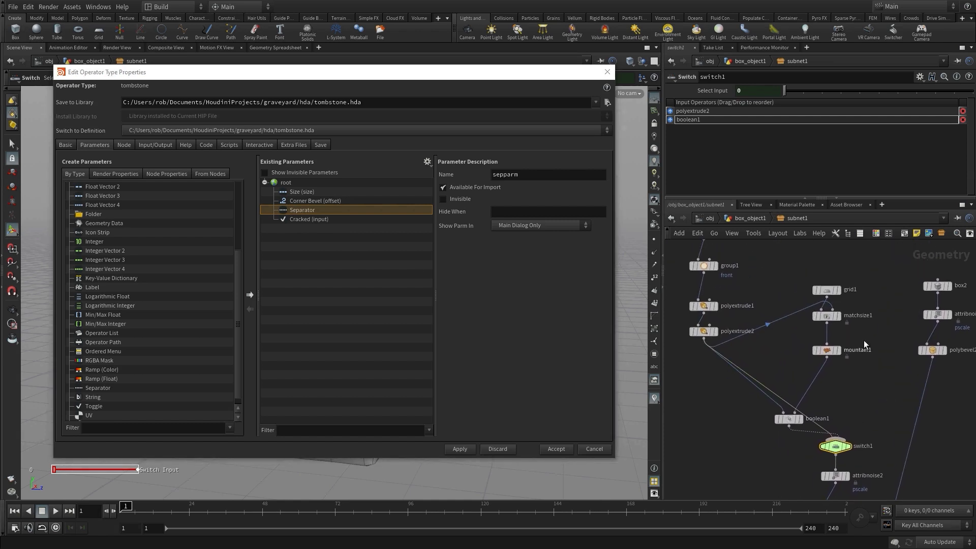
{"action": "left_click", "coordinate": [826, 291]}
{"action": "left_click_drag", "start_coordinate": [741, 156], "coordinate": [301, 211]}
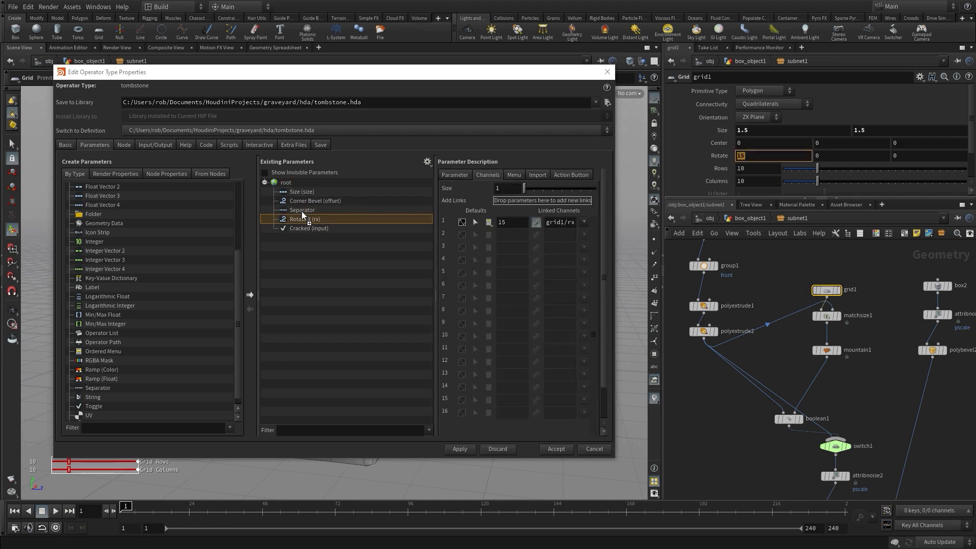
{"action": "left_click", "coordinate": [464, 178]}
{"action": "left_click", "coordinate": [527, 202]}
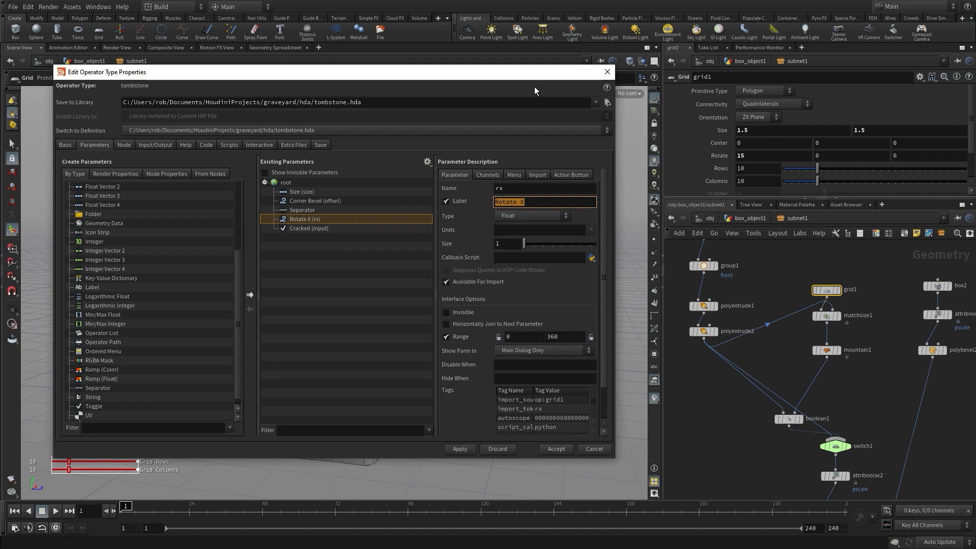
{"action": "type", "text": "Crack Angle"}
{"action": "key", "text": "Return"}
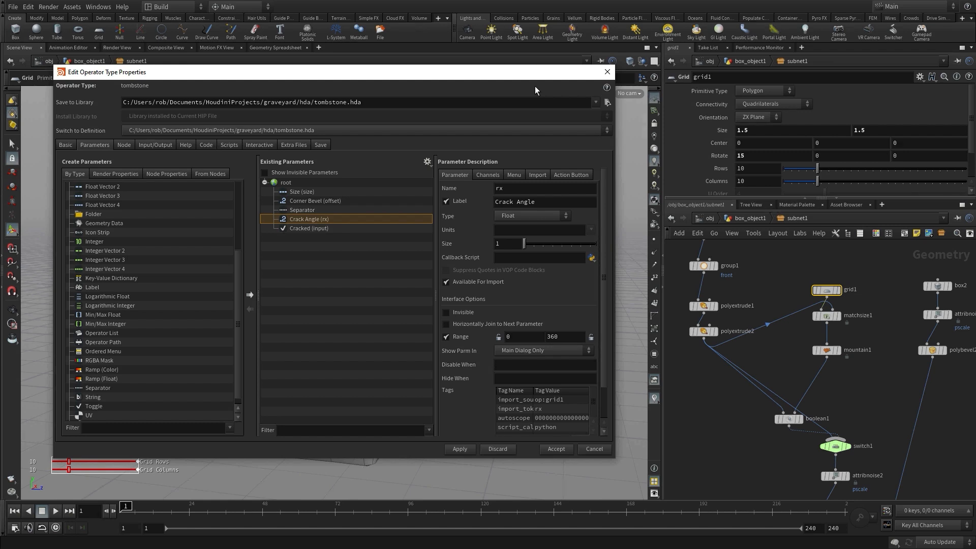
Promote mountain1's Height to the asset parameters, add Crack in front of its label, and accept the asset properties
{"action": "left_click", "coordinate": [826, 350]}
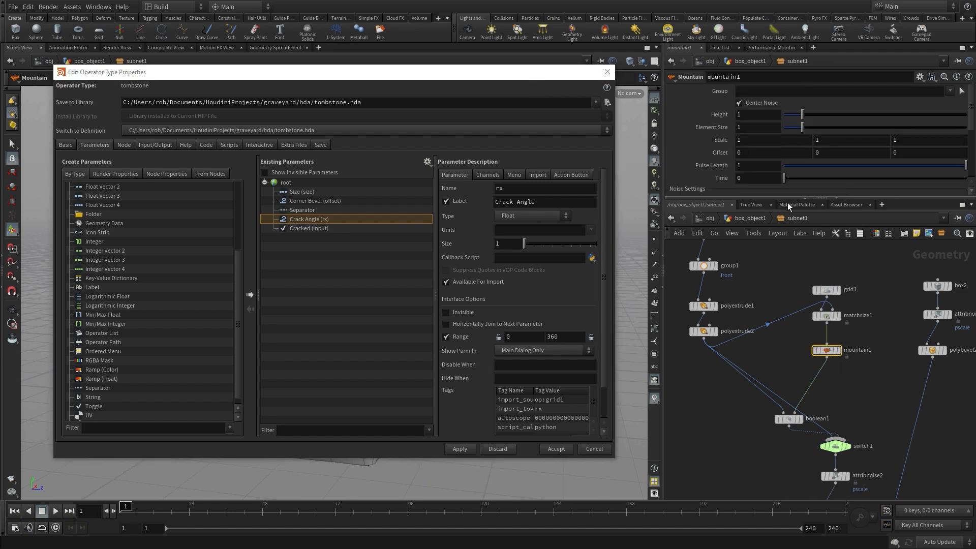
{"action": "left_click", "coordinate": [739, 114]}
{"action": "left_click_drag", "start_coordinate": [309, 218], "coordinate": [365, 226]}
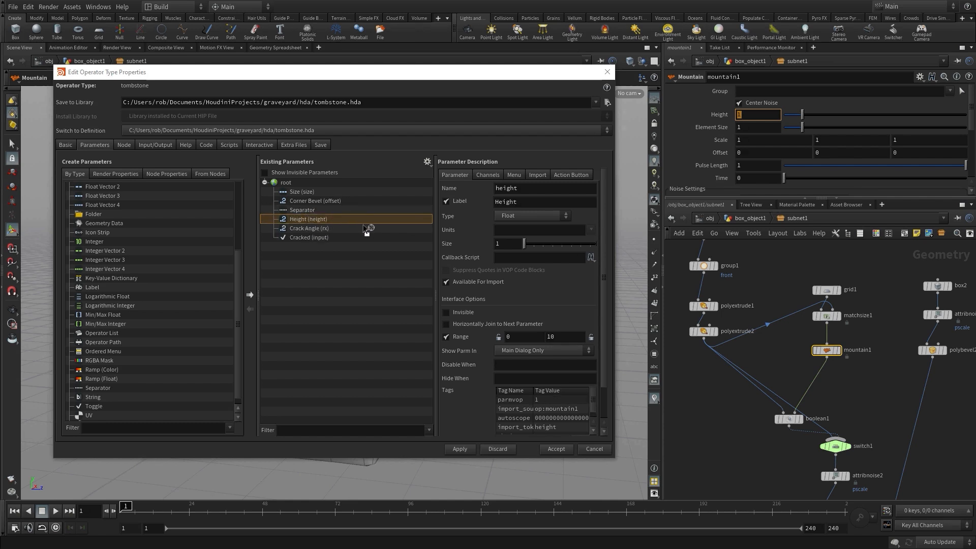
{"action": "left_click", "coordinate": [500, 204]}
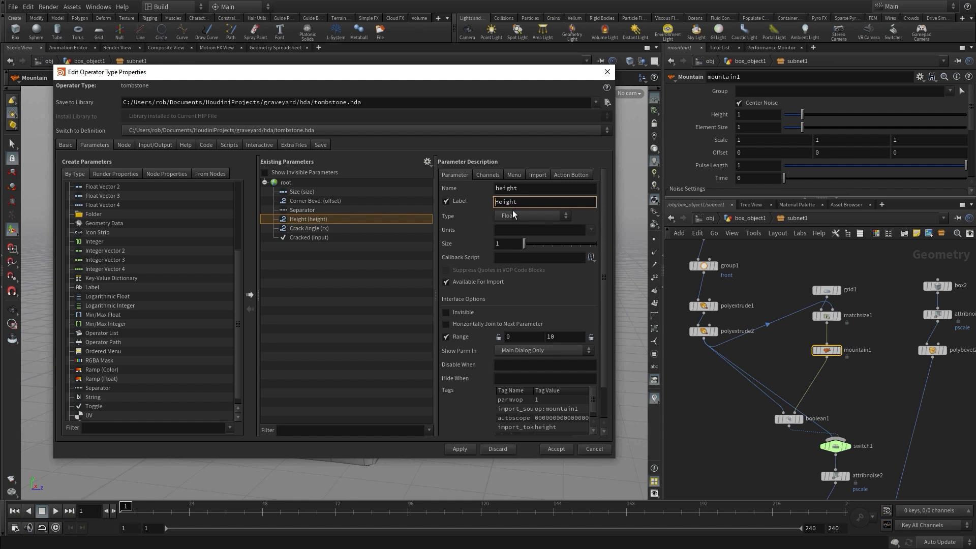
{"action": "type", "text": "Crack"}
{"action": "key", "text": "Return"}
{"action": "left_click", "coordinate": [555, 449]}
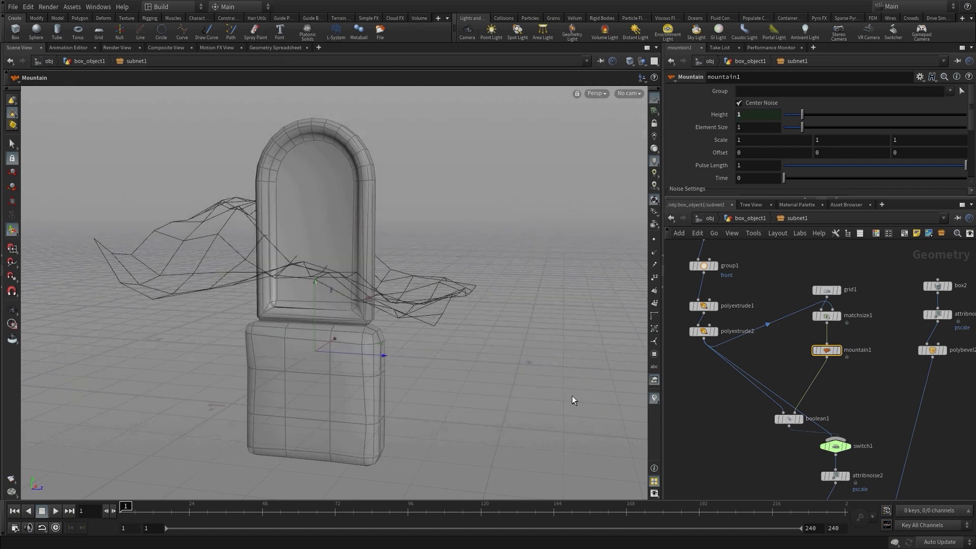
Set switch1's Select Input to 1
{"action": "middle_click_drag", "start_coordinate": [758, 431], "coordinate": [730, 356]}
{"action": "left_click", "coordinate": [808, 375]}
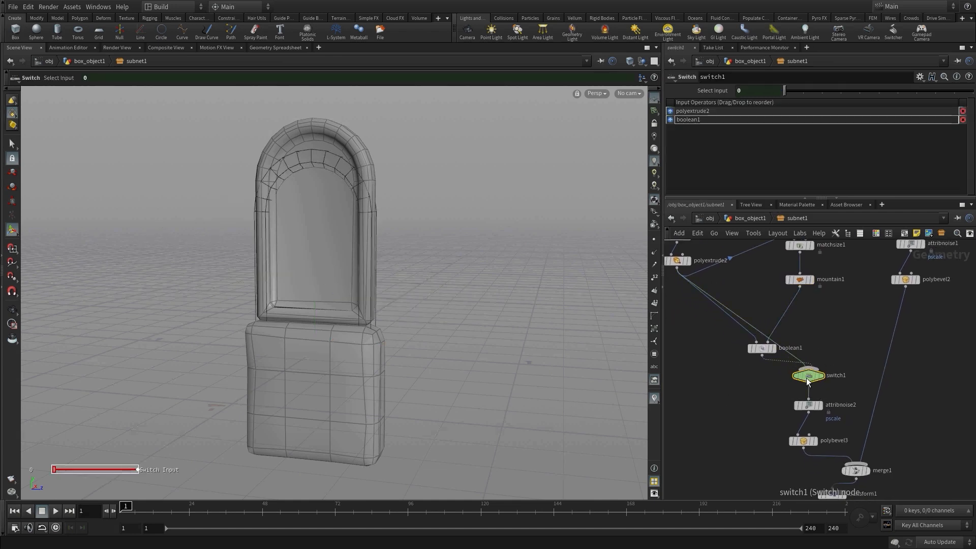
{"action": "left_click", "coordinate": [800, 90]}
Space out the network by moving merge1 and the nodes after it down, and align switch1, attribnoise2 and polybevel3 beneath boolean1
{"action": "middle_click_drag", "start_coordinate": [739, 386], "coordinate": [705, 350]}
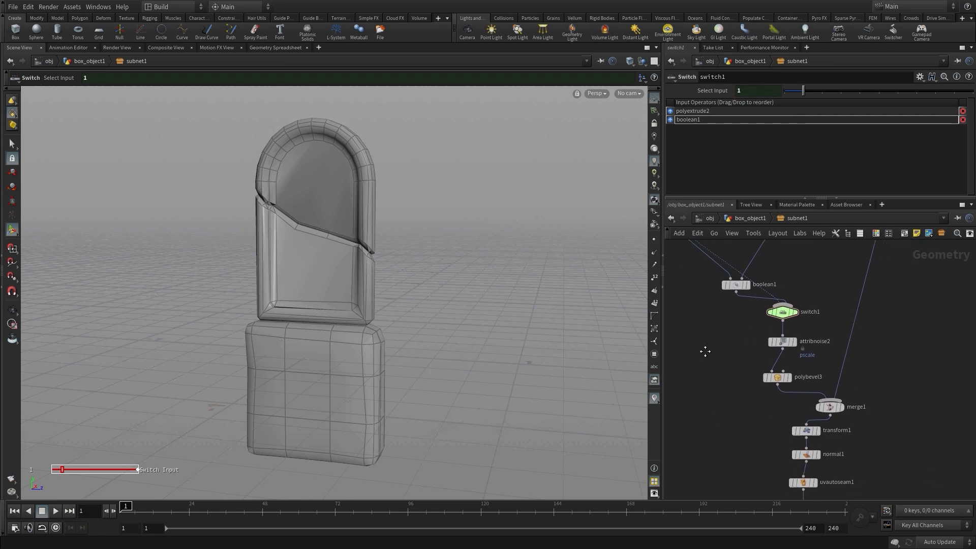
{"action": "middle_click_drag", "start_coordinate": [705, 351], "coordinate": [699, 340]}
{"action": "middle_click_drag", "start_coordinate": [716, 371], "coordinate": [681, 288]}
{"action": "scroll", "coordinate": [843, 366], "scroll_direction": "down", "scroll_amount": 2}
{"action": "left_click_drag", "start_coordinate": [824, 473], "coordinate": [806, 379]}
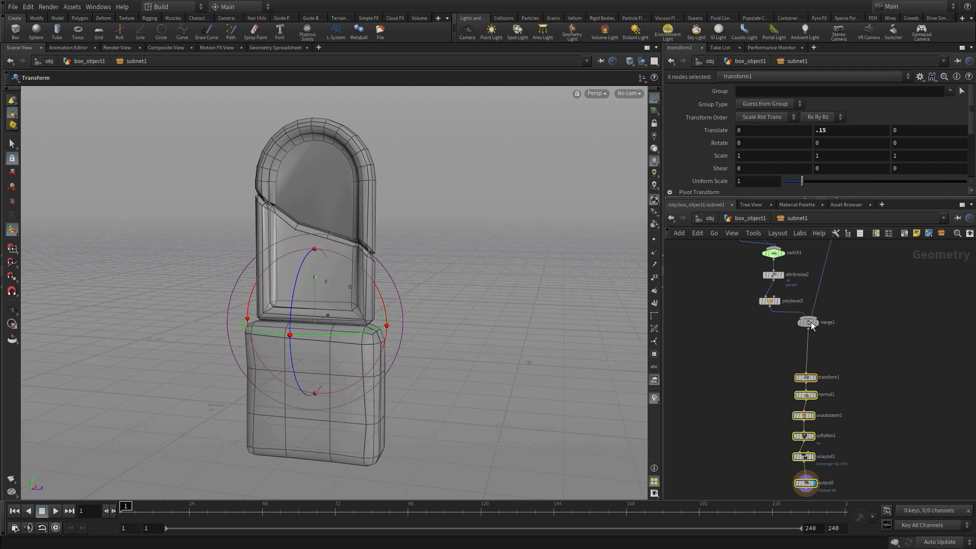
{"action": "left_click_drag", "start_coordinate": [809, 322], "coordinate": [807, 348]}
{"action": "middle_click_drag", "start_coordinate": [852, 328], "coordinate": [843, 381]}
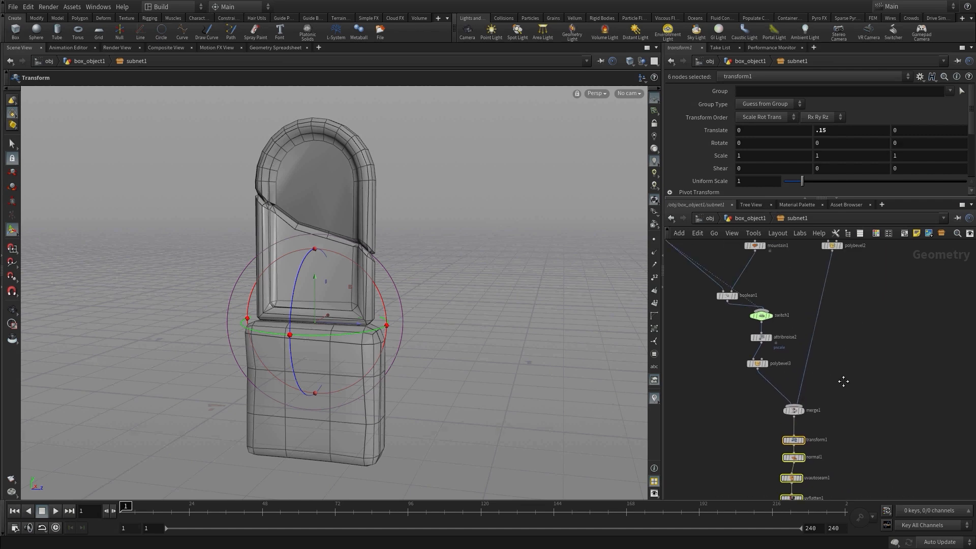
{"action": "left_click_drag", "start_coordinate": [782, 378], "coordinate": [730, 362]}
{"action": "left_click", "coordinate": [777, 340]}
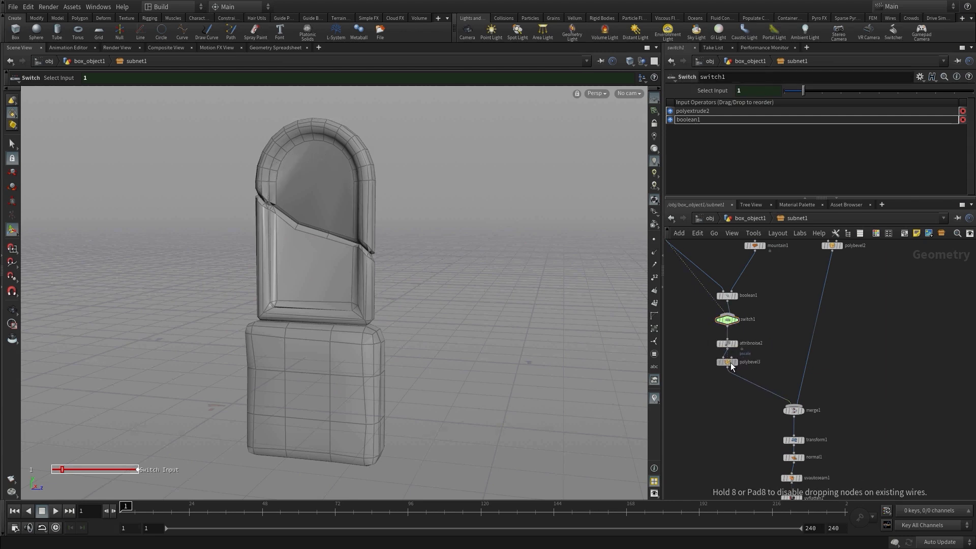
Insert a Split node between polybevel3 and merge1 and set its Group to apieces
{"action": "key", "text": "Tab"}
{"action": "type", "text": "split"}
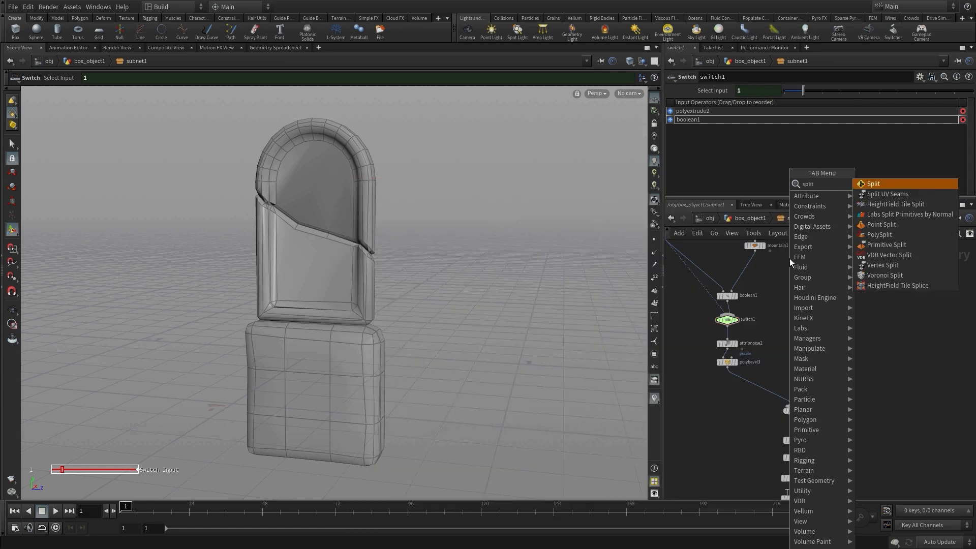
{"action": "key", "text": "Return"}
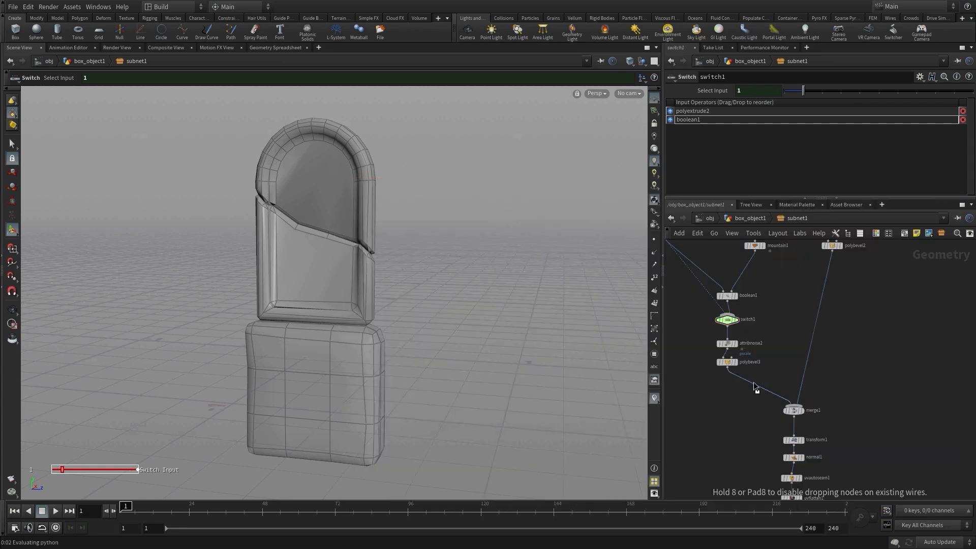
{"action": "left_click", "coordinate": [753, 382]}
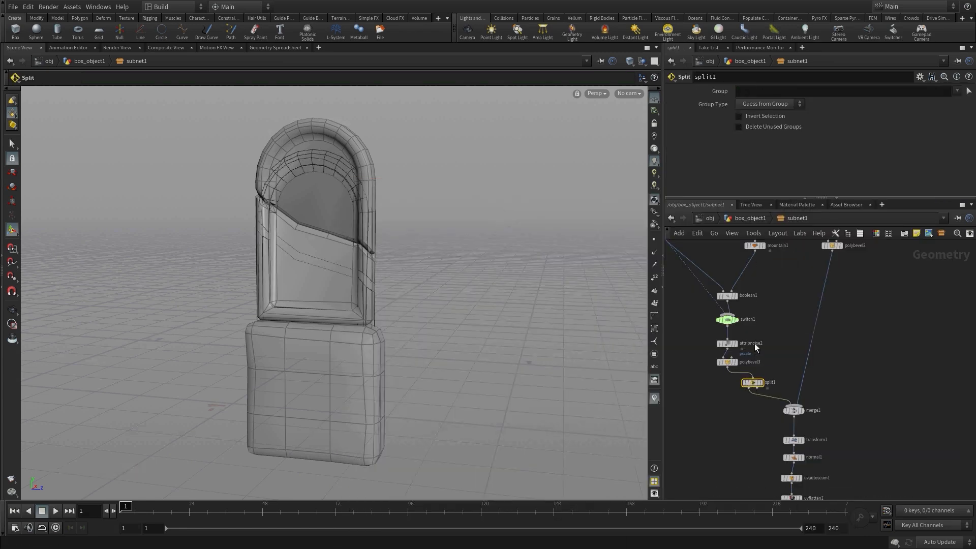
{"action": "left_click", "coordinate": [957, 91]}
{"action": "left_click", "coordinate": [935, 103]}
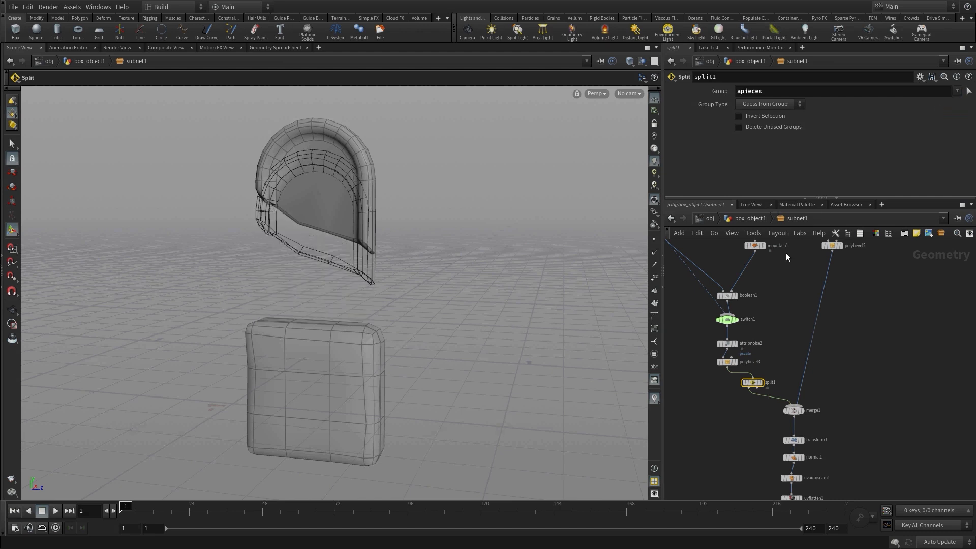
Display the Split node's output and invert its selection
{"action": "left_click", "coordinate": [760, 384]}
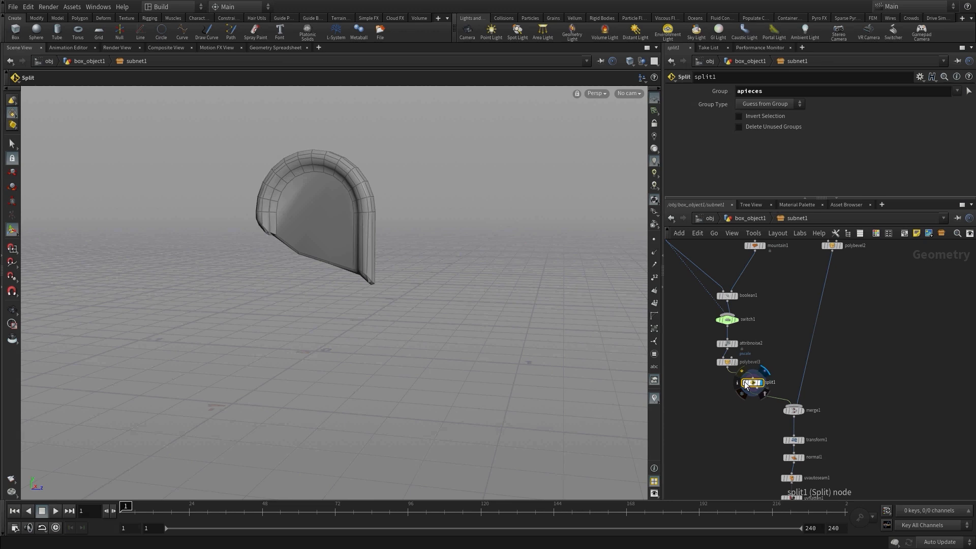
{"action": "left_click", "coordinate": [740, 117]}
{"action": "left_click", "coordinate": [735, 435]}
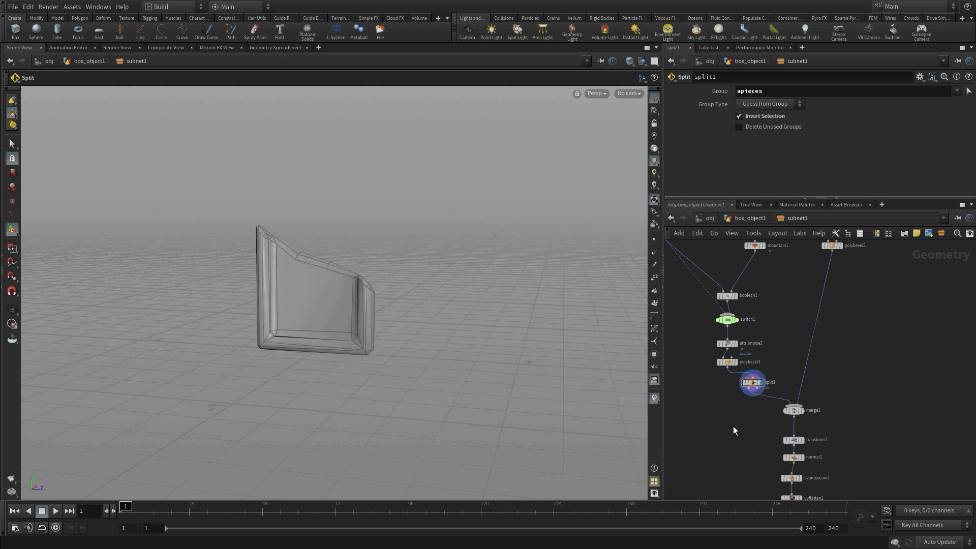
Move the Split node directly beneath polybevel3
{"action": "mouse_move", "coordinate": [749, 400]}
{"action": "middle_click_drag", "start_coordinate": [744, 412], "coordinate": [735, 394]}
{"action": "left_click_drag", "start_coordinate": [743, 370], "coordinate": [719, 374]}
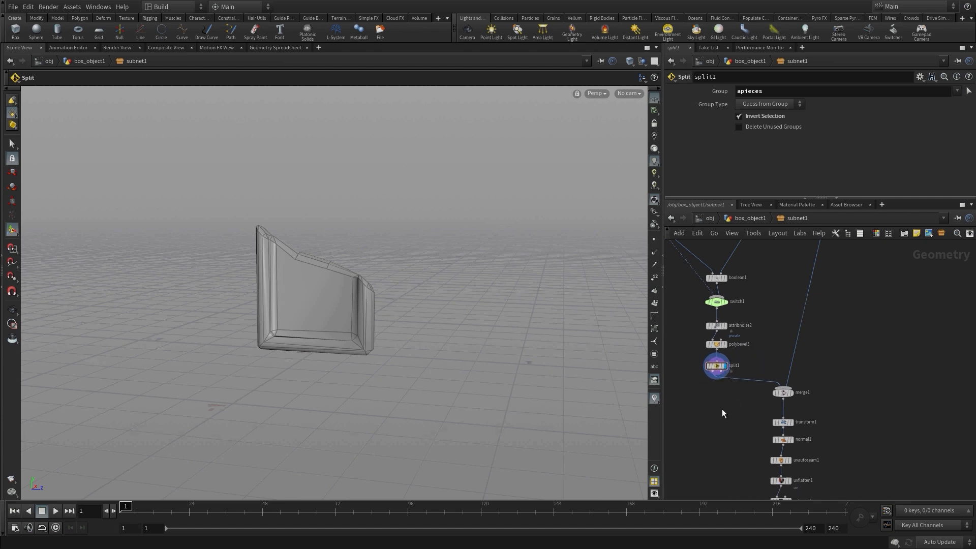
{"action": "middle_click_drag", "start_coordinate": [721, 409], "coordinate": [719, 381]}
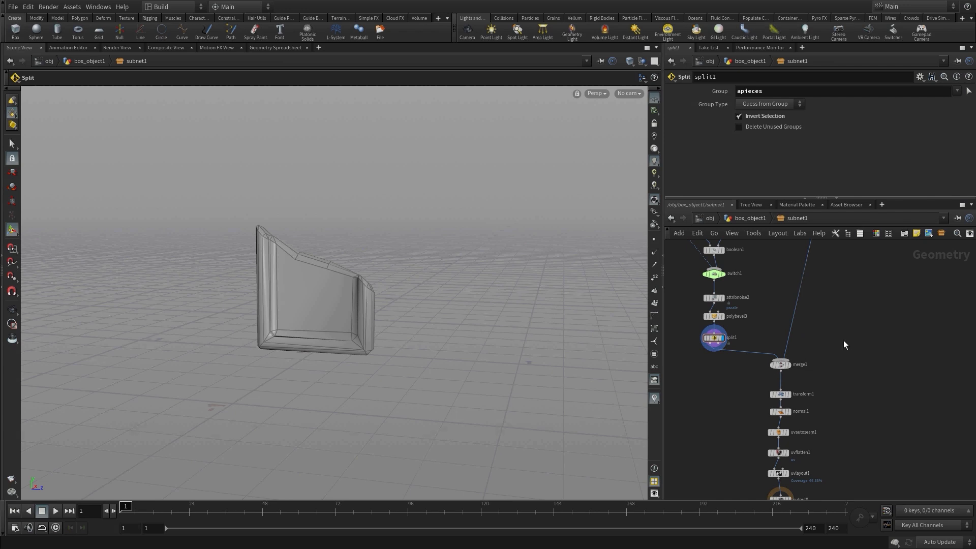
Add a Match Size node, wire it to split1's second output, and place it beside split1
{"action": "key", "text": "Tab"}
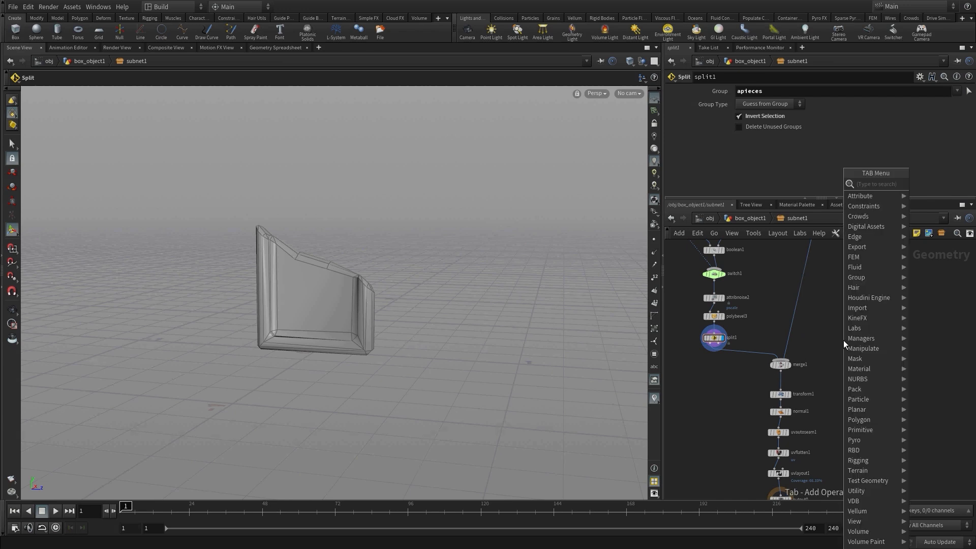
{"action": "type", "text": "match"}
{"action": "key", "text": "Down"}
{"action": "key", "text": "Return"}
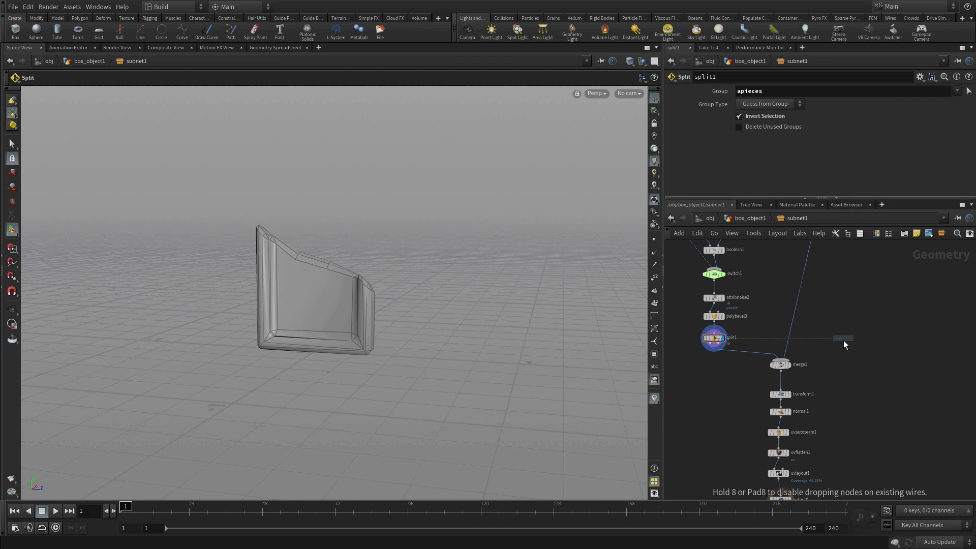
{"action": "left_click", "coordinate": [836, 358]}
{"action": "left_click", "coordinate": [715, 345]}
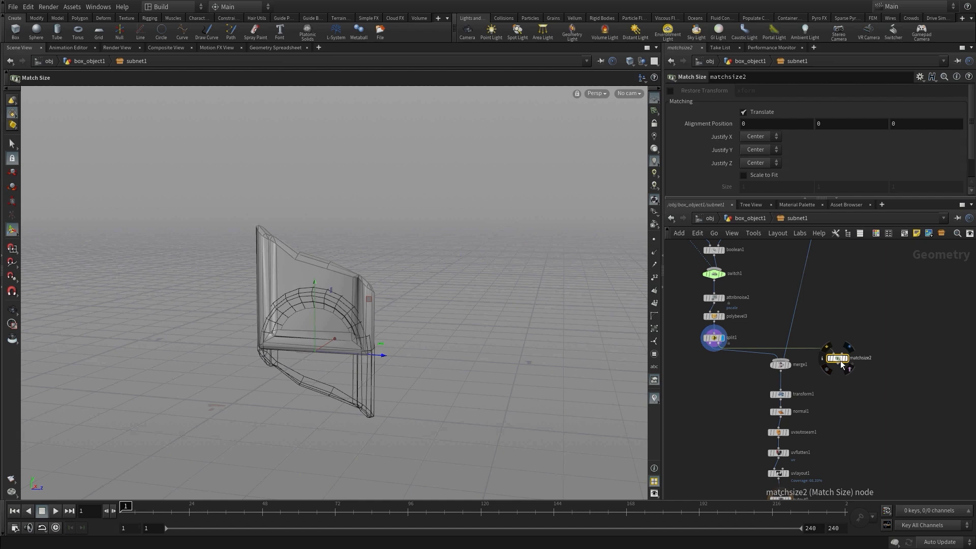
{"action": "left_click_drag", "start_coordinate": [837, 358], "coordinate": [757, 337]}
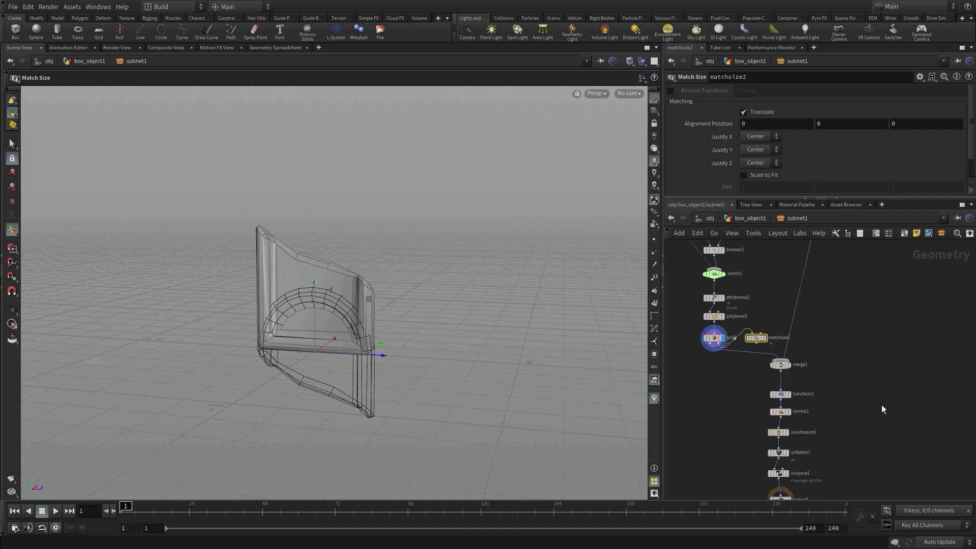
Move merge1 and the nodes after it further down, and place matchsize2 slightly below split1's level
{"action": "middle_click_drag", "start_coordinate": [882, 462], "coordinate": [869, 399]}
{"action": "left_click_drag", "start_coordinate": [819, 454], "coordinate": [767, 365]}
{"action": "left_click", "coordinate": [768, 316], "text": "shift"}
{"action": "left_click", "coordinate": [747, 278]}
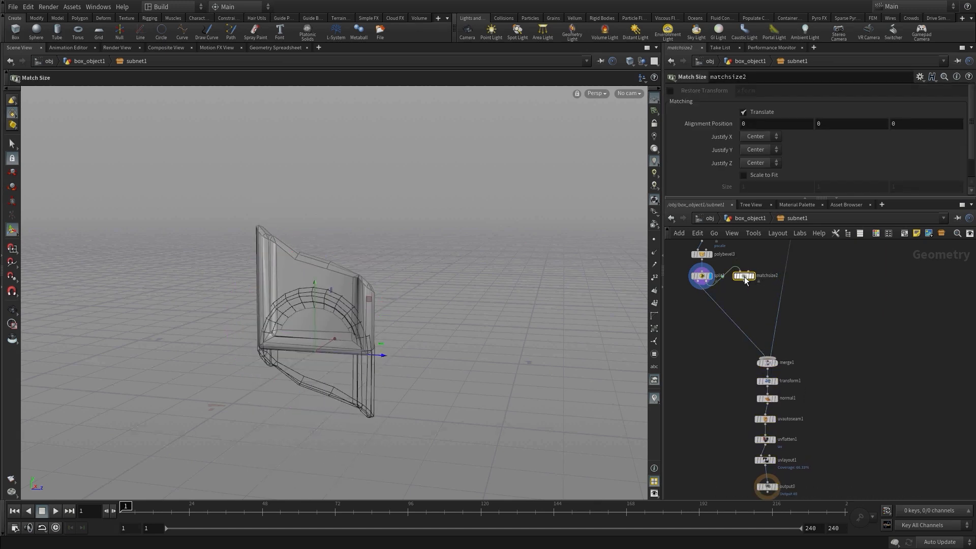
{"action": "left_click_drag", "start_coordinate": [748, 277], "coordinate": [749, 295]}
Add a Transform node beneath matchsize2 and wire matchsize2's output into it
{"action": "key", "text": "Tab"}
{"action": "type", "text": "tran"}
{"action": "key", "text": "Return"}
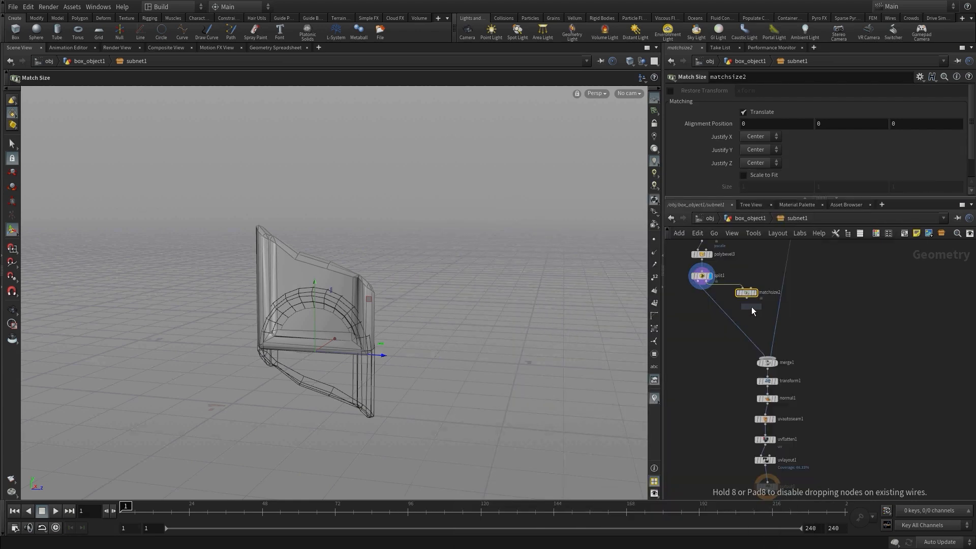
{"action": "left_click", "coordinate": [748, 316]}
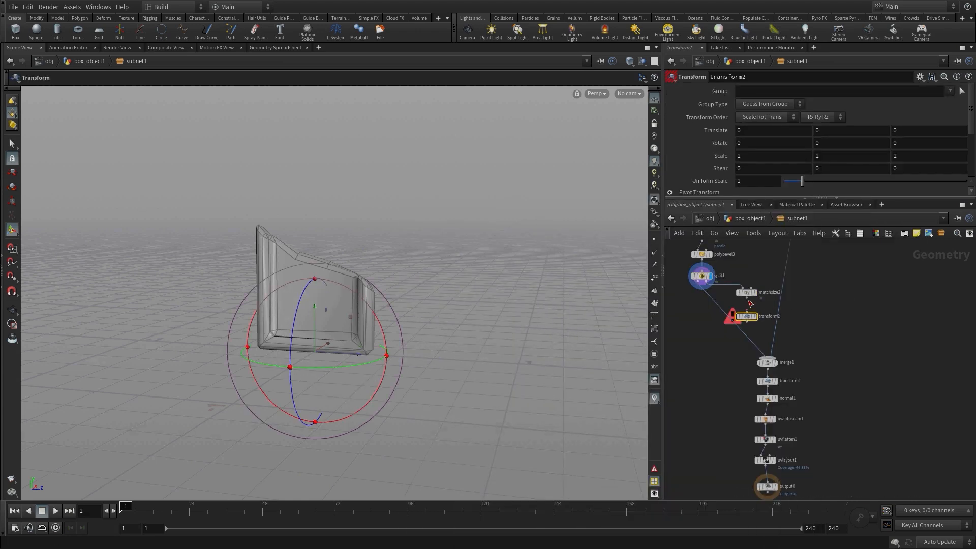
{"action": "left_click_drag", "start_coordinate": [747, 298], "coordinate": [746, 311]}
Try rotating the cracked-off piece 90 degrees about X in transform2, and reset that rotation to 0
{"action": "left_click_drag", "start_coordinate": [744, 144], "coordinate": [720, 145]}
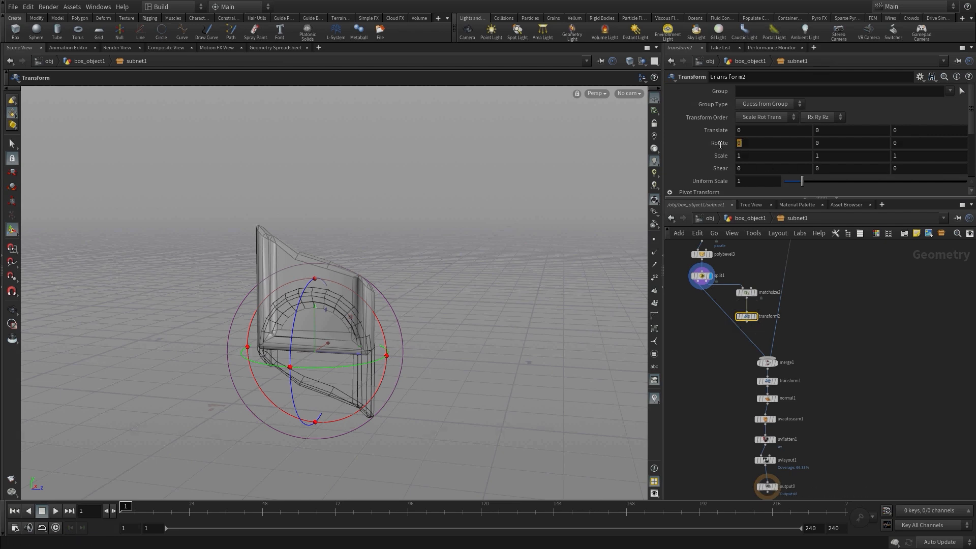
{"action": "type", "text": "90"}
{"action": "key", "text": "Return"}
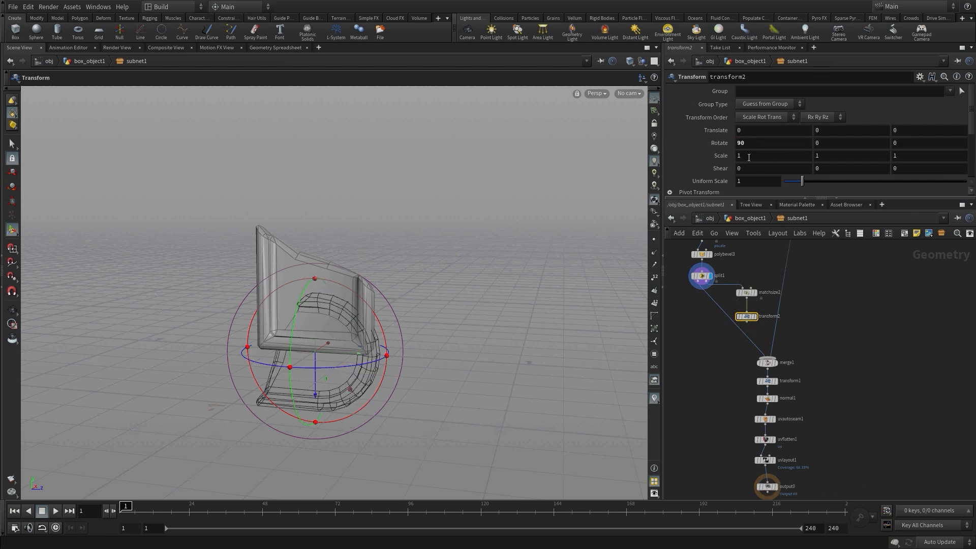
{"action": "left_click_drag", "start_coordinate": [745, 142], "coordinate": [733, 143]}
{"action": "type", "text": "0"}
Rotate the piece in transform2 90 degrees about Z and about 110.4 about X, and translate it to about 0.587, 0, 0.444
{"action": "key", "text": "Tab"}
{"action": "key", "text": "Tab"}
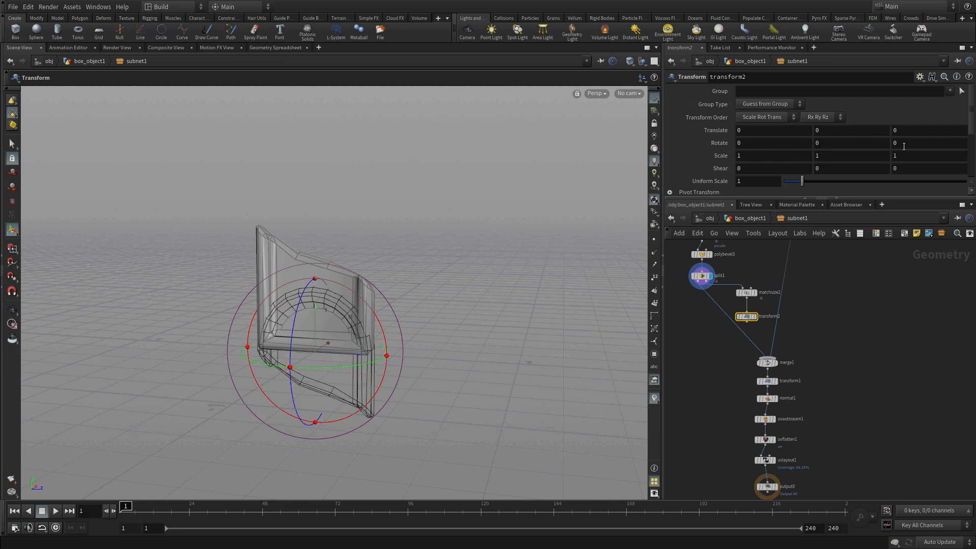
{"action": "type", "text": "90"}
{"action": "key", "text": "Return"}
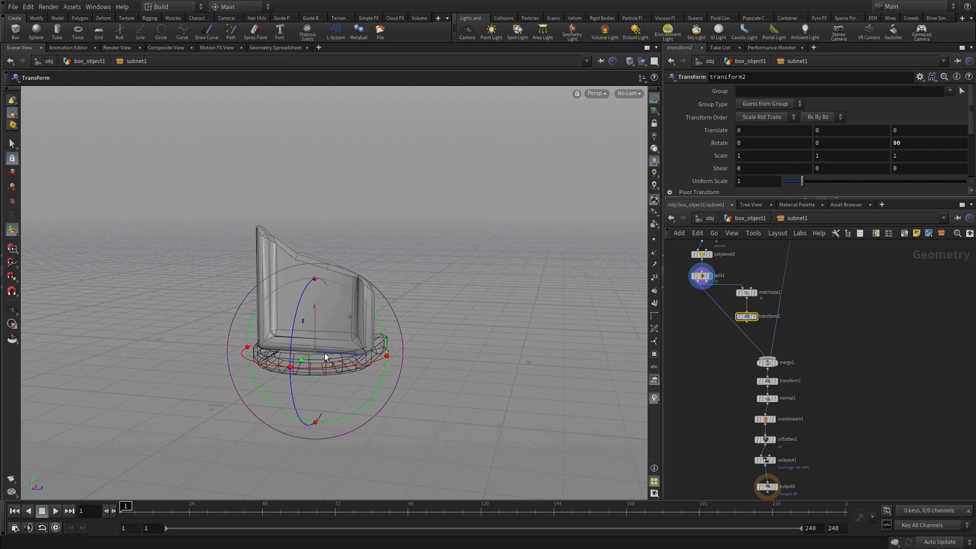
{"action": "left_click_drag", "start_coordinate": [324, 353], "coordinate": [442, 409]}
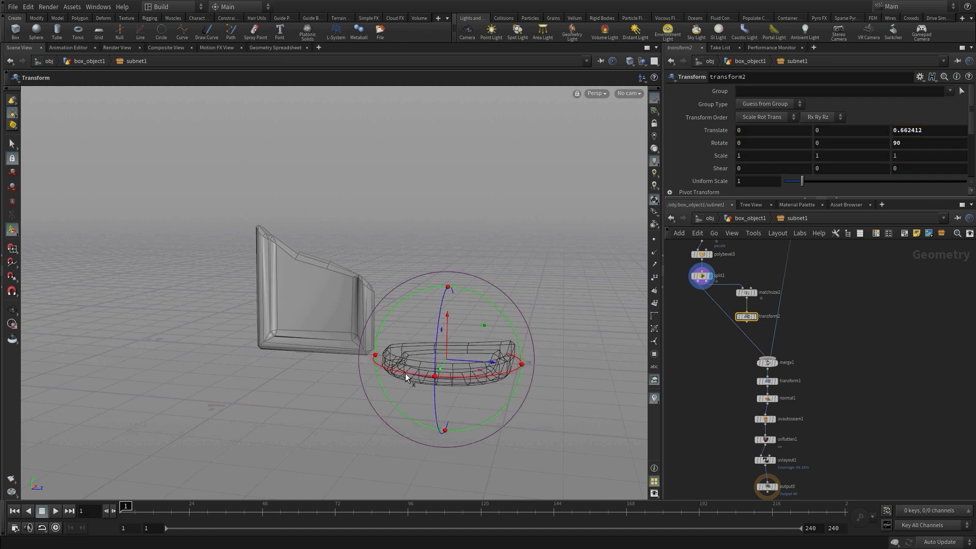
{"action": "left_click_drag", "start_coordinate": [405, 373], "coordinate": [605, 382]}
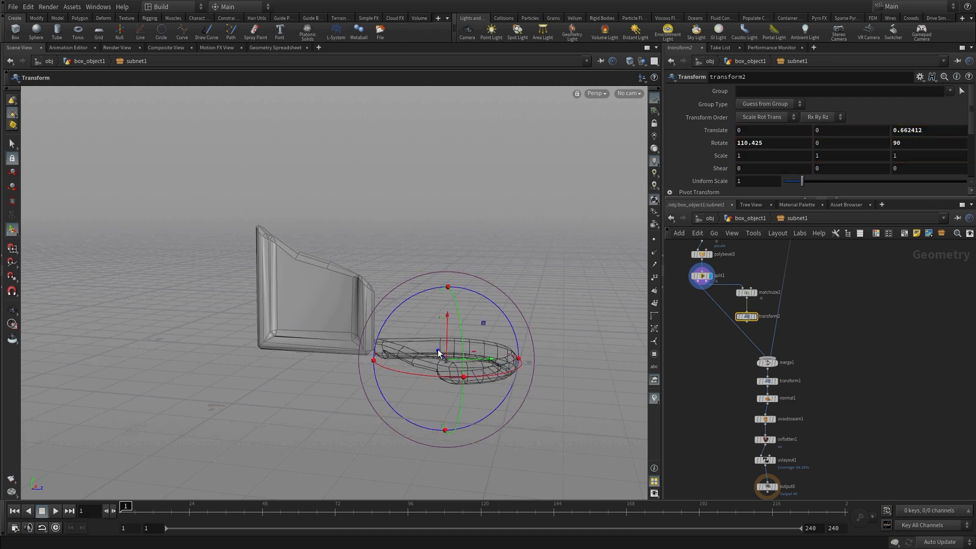
{"action": "left_click_drag", "start_coordinate": [438, 350], "coordinate": [420, 326]}
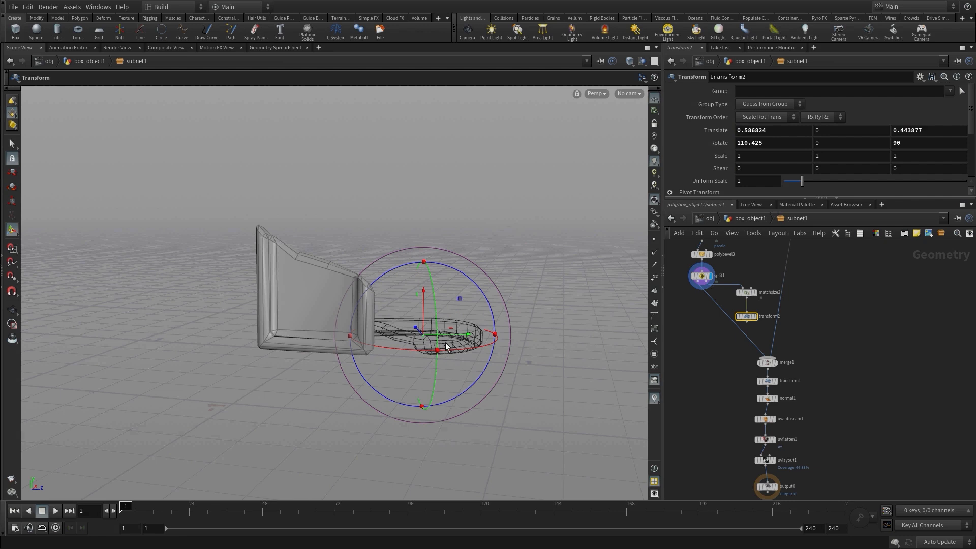
Set transform2's Z rotation to -90 and turn the piece to an X rotation of about 18 degrees
{"action": "left_click", "coordinate": [895, 143]}
{"action": "type", "text": "9"}
{"action": "type", "text": "-"}
{"action": "key", "text": "Return"}
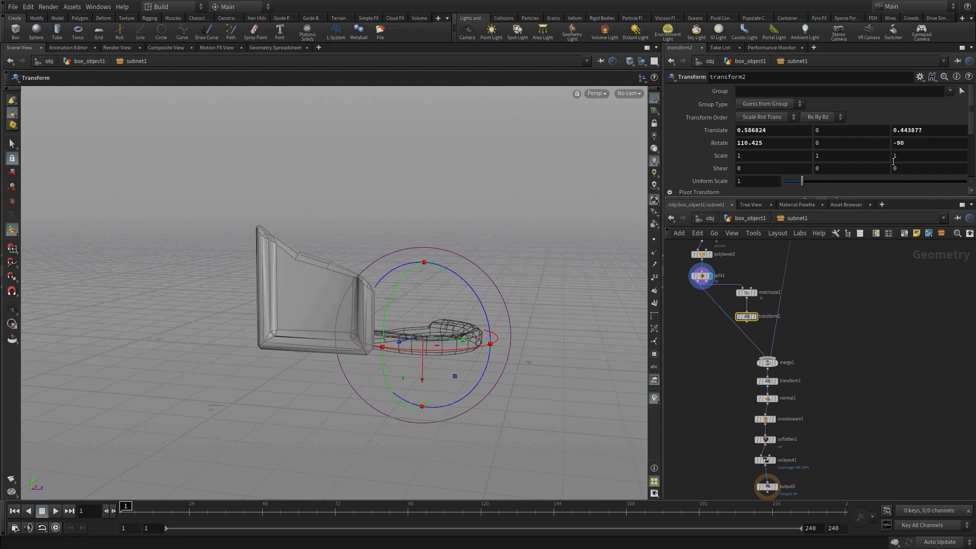
{"action": "left_click_drag", "start_coordinate": [400, 349], "coordinate": [492, 301]}
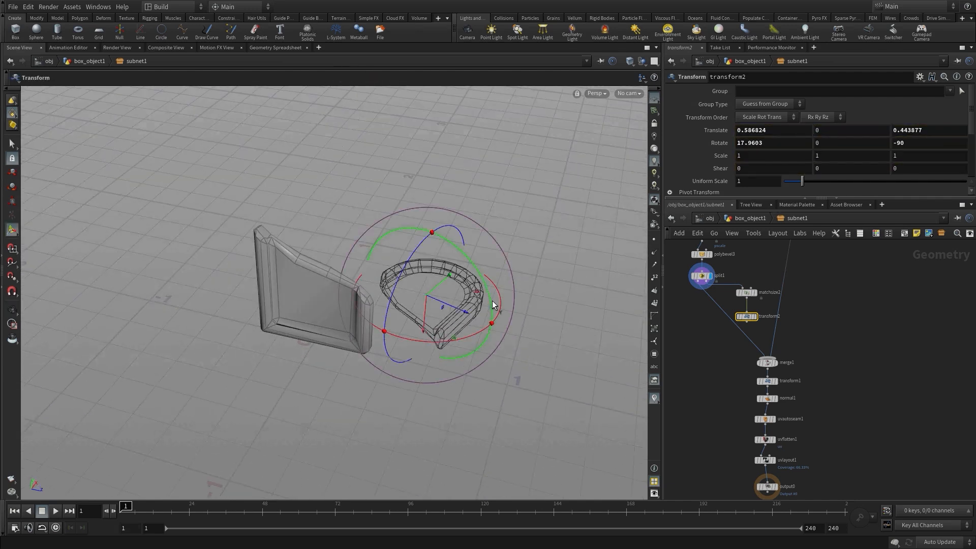
Add a second Match Size node to this branch, directly beneath transform2 and connected to its output
{"action": "key", "text": "Tab"}
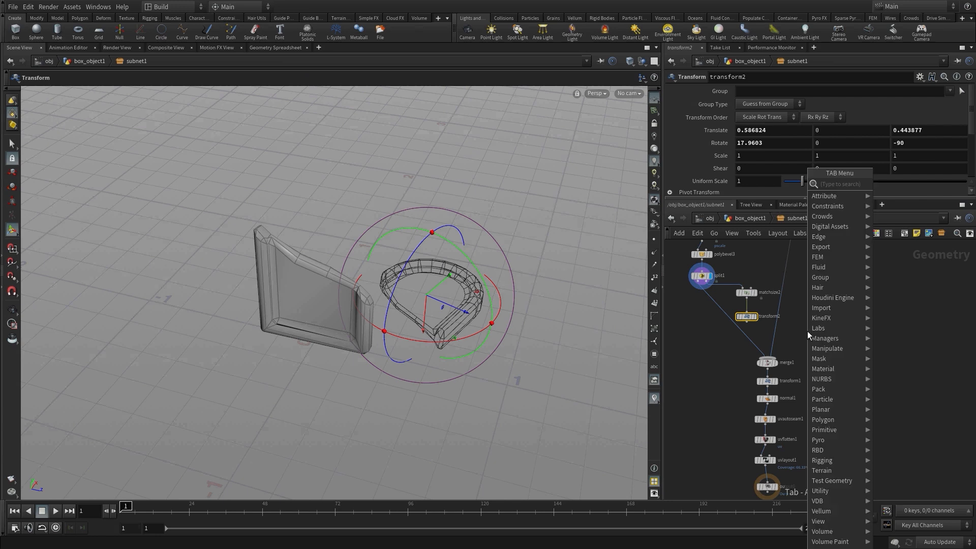
{"action": "type", "text": "mat"}
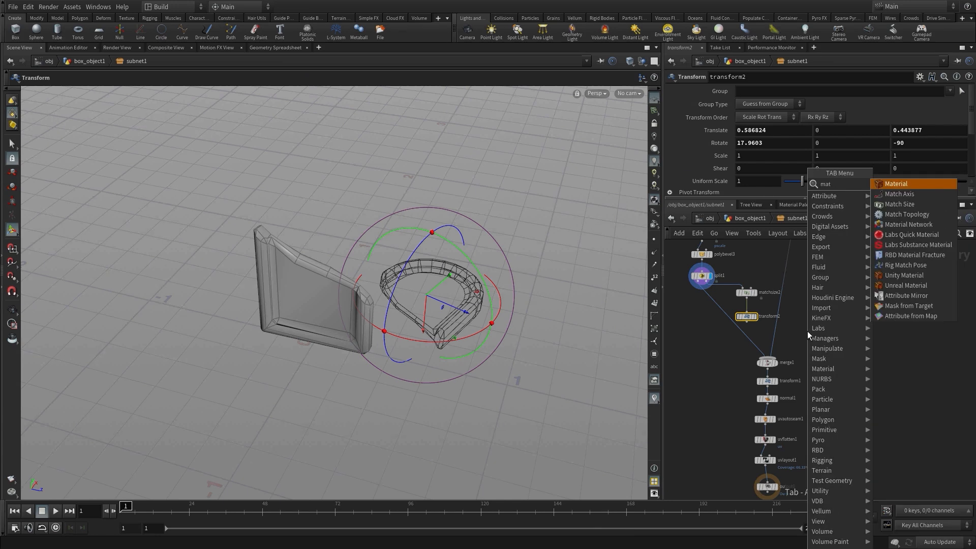
{"action": "key", "text": "Down"}
{"action": "key", "text": "Down"}
{"action": "key", "text": "Return"}
{"action": "left_click", "coordinate": [758, 332]}
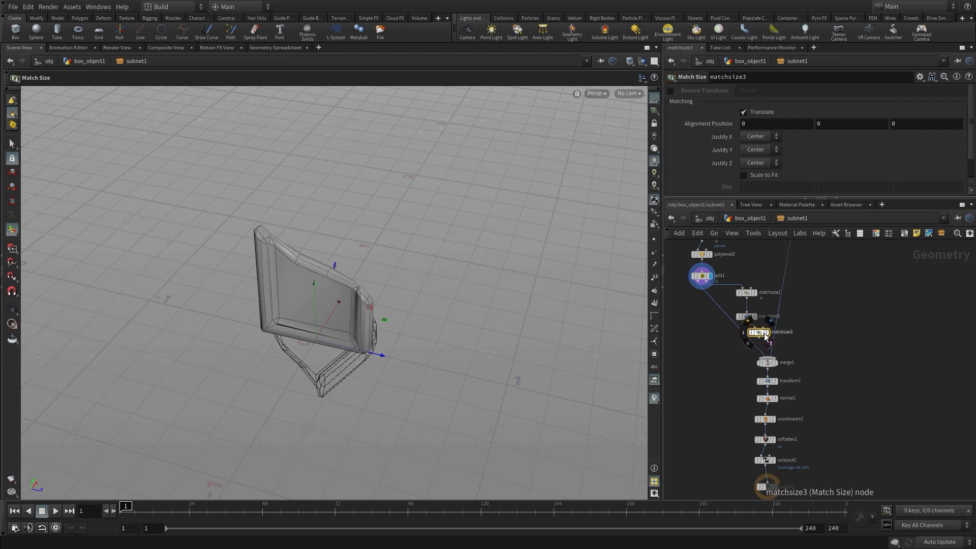
Set matchsize3's justification to None for X, Min for Y and None for Z
{"action": "left_click", "coordinate": [764, 136]}
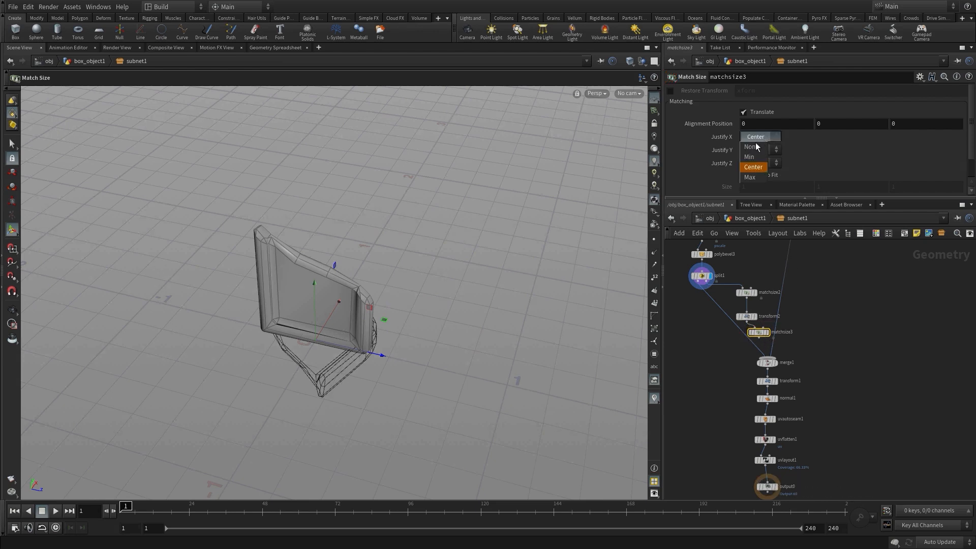
{"action": "left_click", "coordinate": [756, 148]}
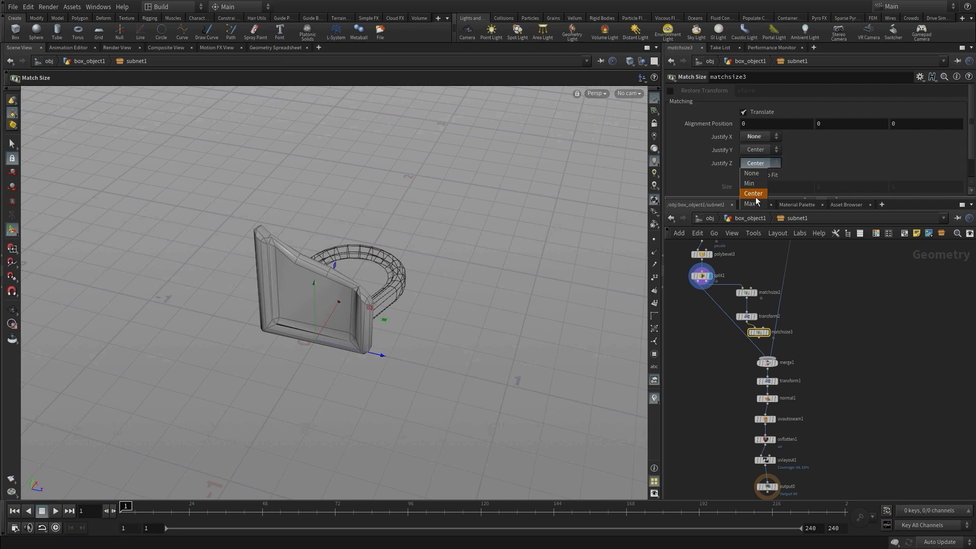
{"action": "left_click", "coordinate": [756, 183]}
{"action": "left_click", "coordinate": [758, 150]}
{"action": "left_click", "coordinate": [756, 171]}
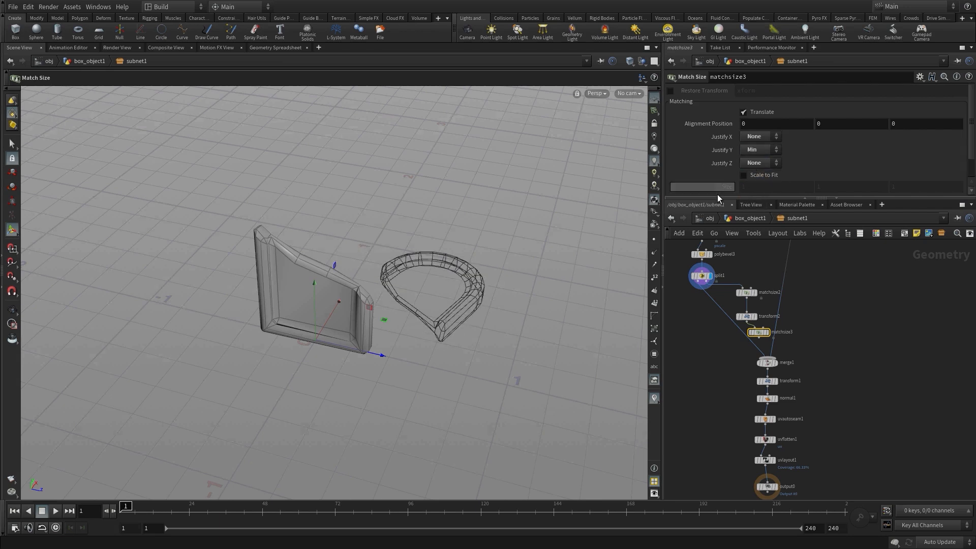
{"action": "key", "text": "Escape"}
{"action": "left_click_drag", "start_coordinate": [474, 358], "coordinate": [478, 305]}
{"action": "key", "text": "Return"}
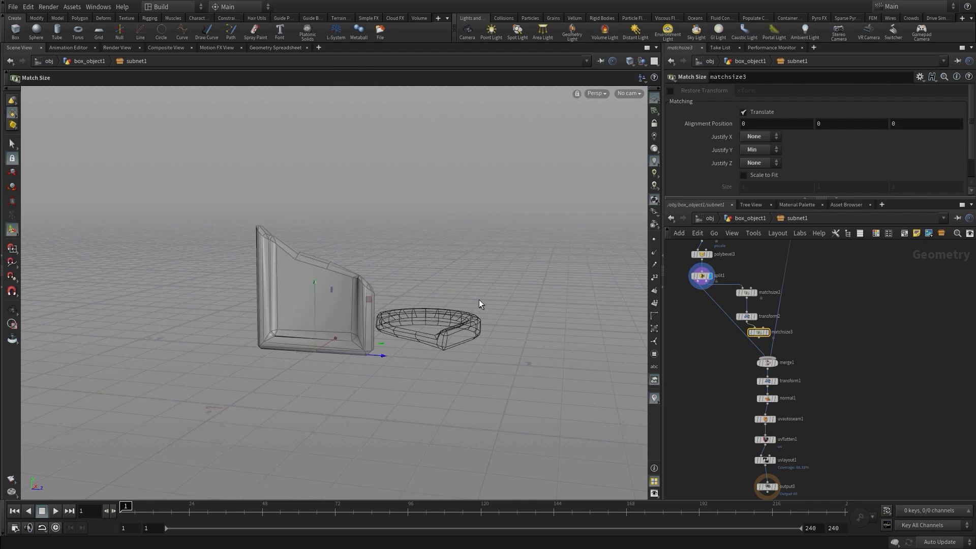
Detach split1, matchsize2, transform2 and matchsize3 from the network and move them beside the main chain
{"action": "middle_click_drag", "start_coordinate": [894, 364], "coordinate": [884, 347]}
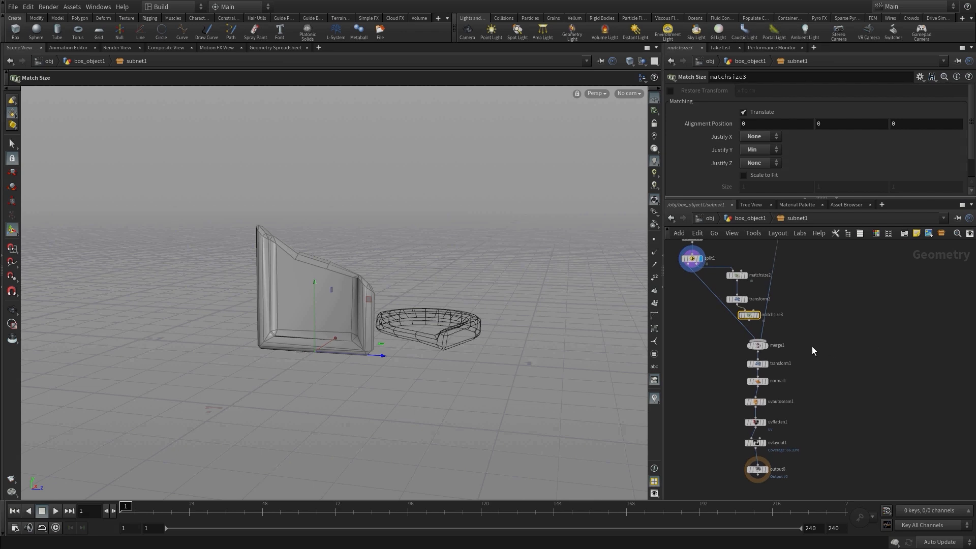
{"action": "left_click_drag", "start_coordinate": [706, 280], "coordinate": [759, 326]}
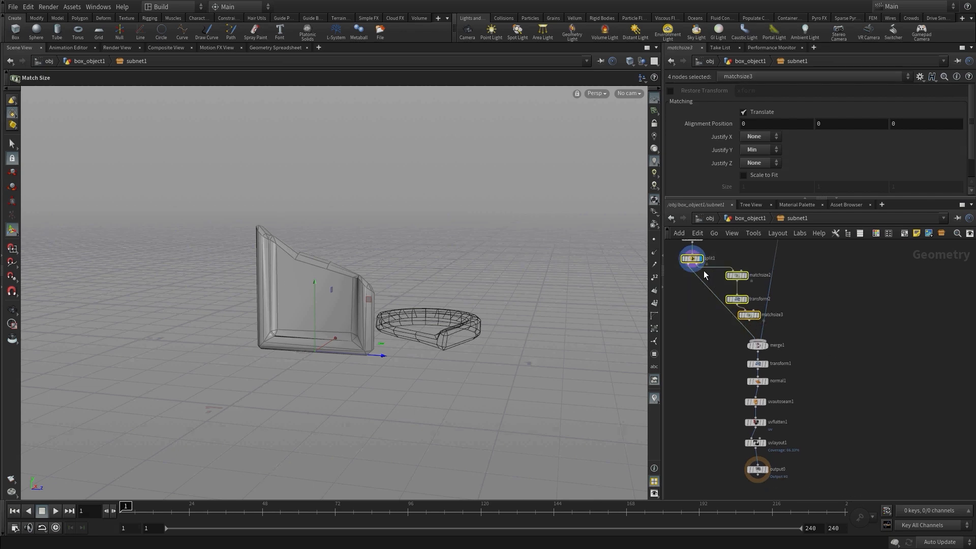
{"action": "left_click_drag", "start_coordinate": [688, 260], "coordinate": [819, 390]}
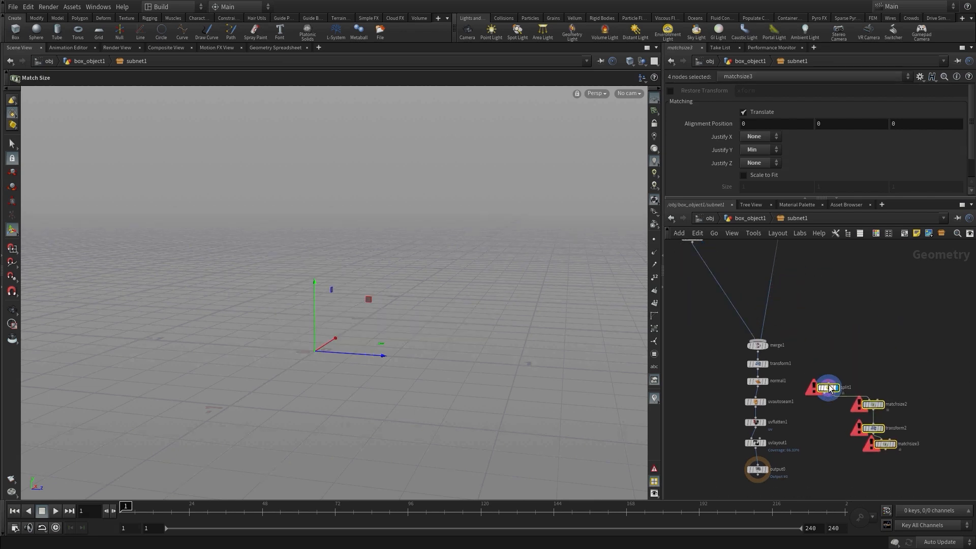
Move merge1 and transform1 further up, and insert split1 on the wire between transform1 and normal1
{"action": "middle_click_drag", "start_coordinate": [832, 345], "coordinate": [827, 315]}
{"action": "left_click_drag", "start_coordinate": [783, 340], "coordinate": [751, 291]}
{"action": "mouse_move", "coordinate": [825, 403]}
{"action": "left_mouse_down"}
{"action": "mouse_move", "coordinate": [769, 343]}
{"action": "mouse_move", "coordinate": [749, 350]}
{"action": "mouse_move", "coordinate": [761, 344]}
{"action": "left_mouse_up"}
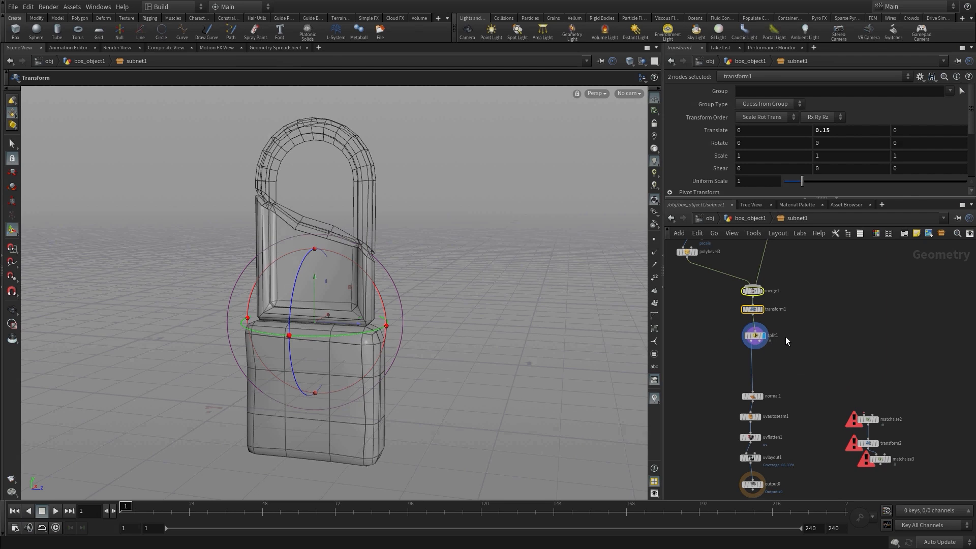
Wire split1's second output to matchsize2 and place the three-node branch beside split1
{"action": "left_click", "coordinate": [795, 339]}
{"action": "left_click", "coordinate": [760, 348]}
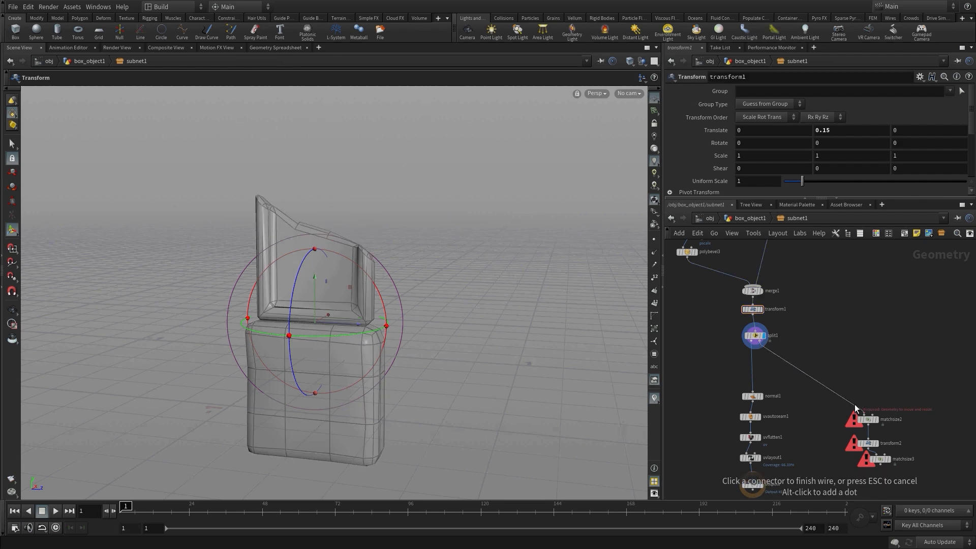
{"action": "left_click", "coordinate": [864, 415]}
{"action": "left_click_drag", "start_coordinate": [896, 491], "coordinate": [810, 344]}
Move normal1 and the nodes after it further down to leave room below split1
{"action": "middle_click_drag", "start_coordinate": [829, 439], "coordinate": [828, 392]}
{"action": "left_click_drag", "start_coordinate": [802, 456], "coordinate": [745, 383]}
{"action": "left_click", "coordinate": [777, 356]}
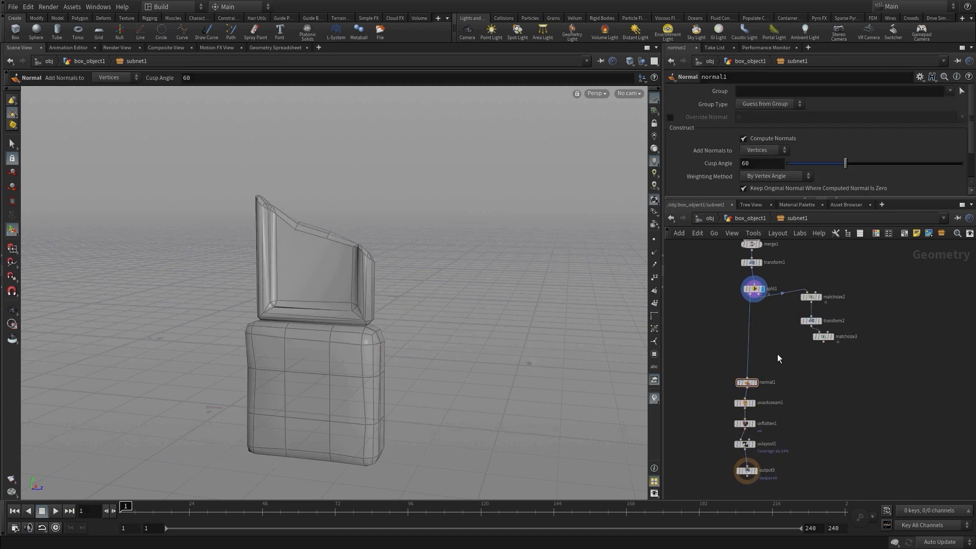
Insert a Switch node on the wire between split1 and normal1
{"action": "middle_click_drag", "start_coordinate": [767, 349], "coordinate": [794, 395]}
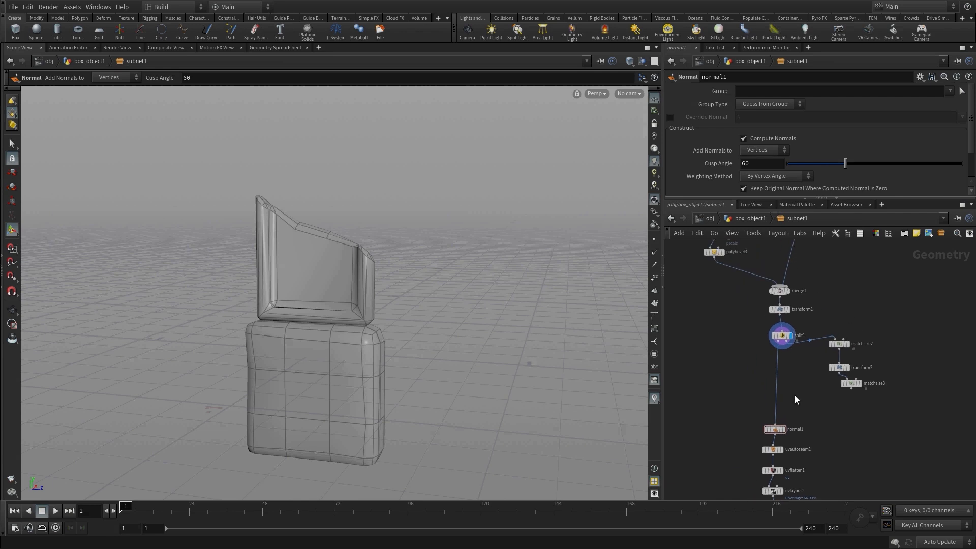
{"action": "right_click_drag", "start_coordinate": [794, 395], "coordinate": [809, 390]}
{"action": "middle_click_drag", "start_coordinate": [809, 390], "coordinate": [799, 380]}
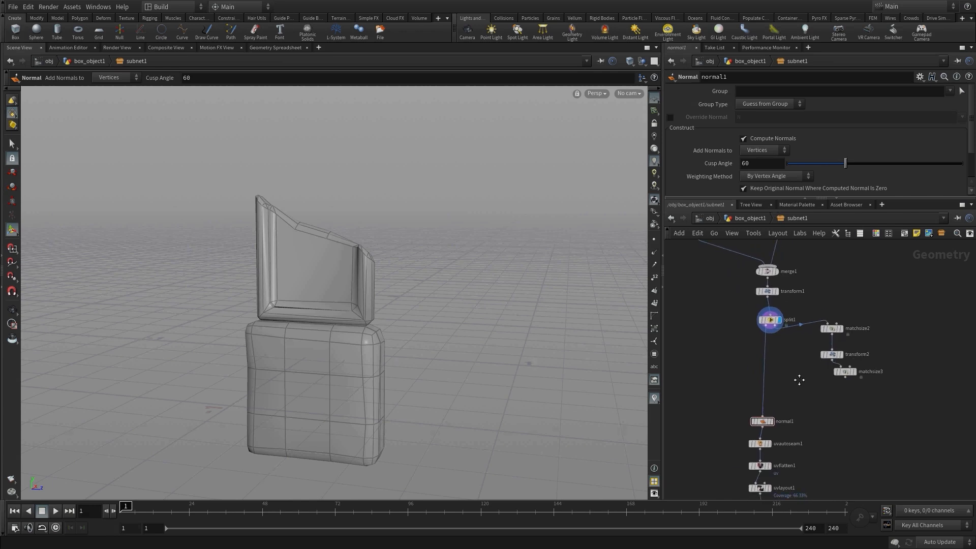
{"action": "key", "text": "Tab"}
{"action": "type", "text": "swi"}
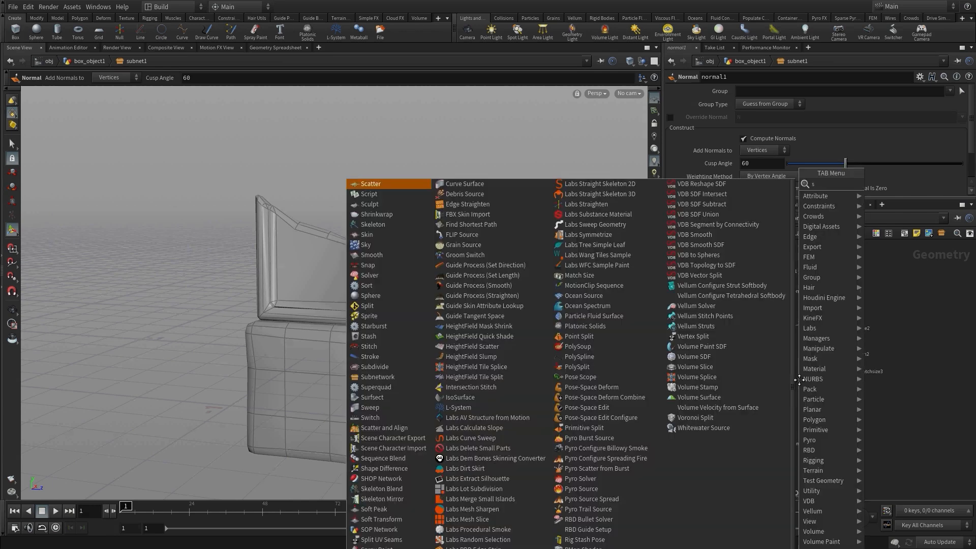
{"action": "key", "text": "Return"}
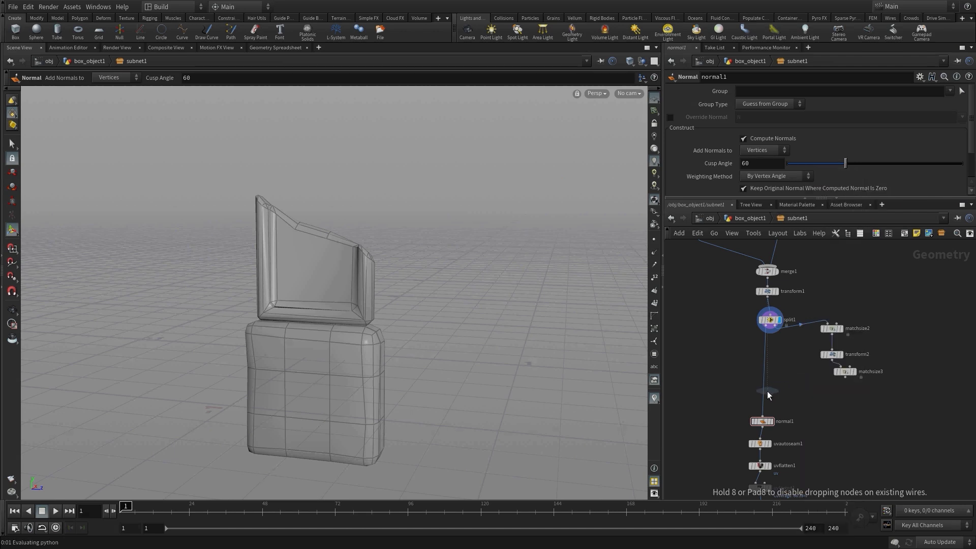
{"action": "left_click", "coordinate": [762, 391]}
{"action": "left_click", "coordinate": [850, 382]}
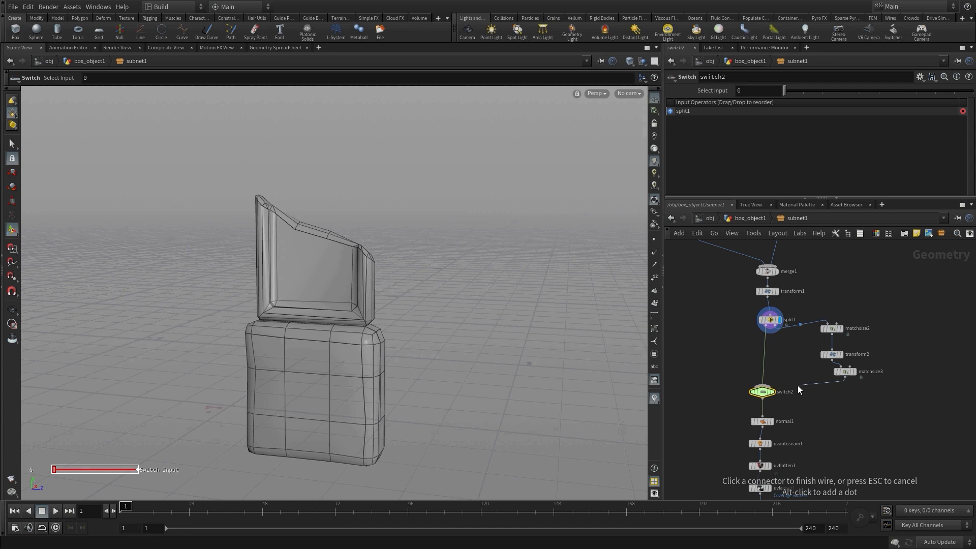
Add a Merge node just above switch2 and wire split1's first output and matchsize3 into it
{"action": "key", "text": "Tab"}
{"action": "type", "text": "mr"}
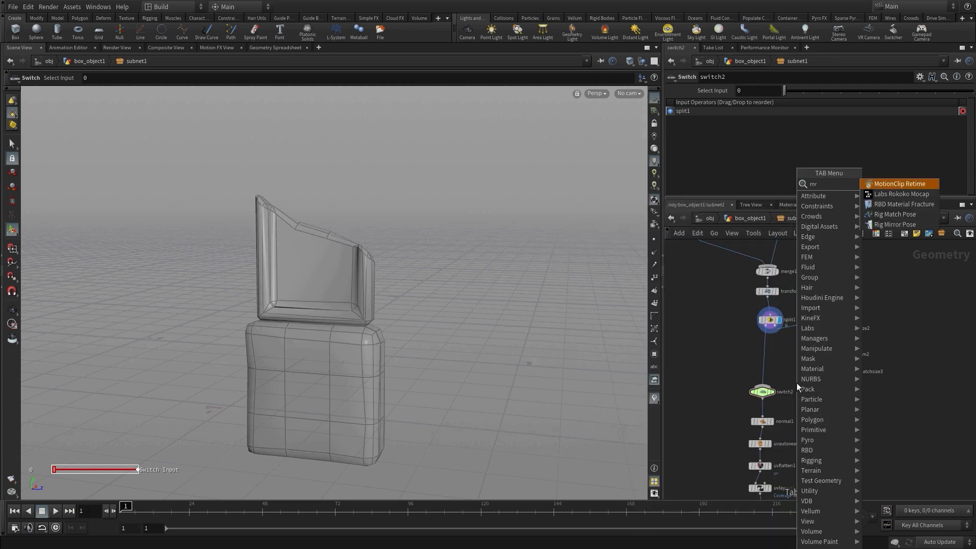
{"action": "type", "text": "ge"}
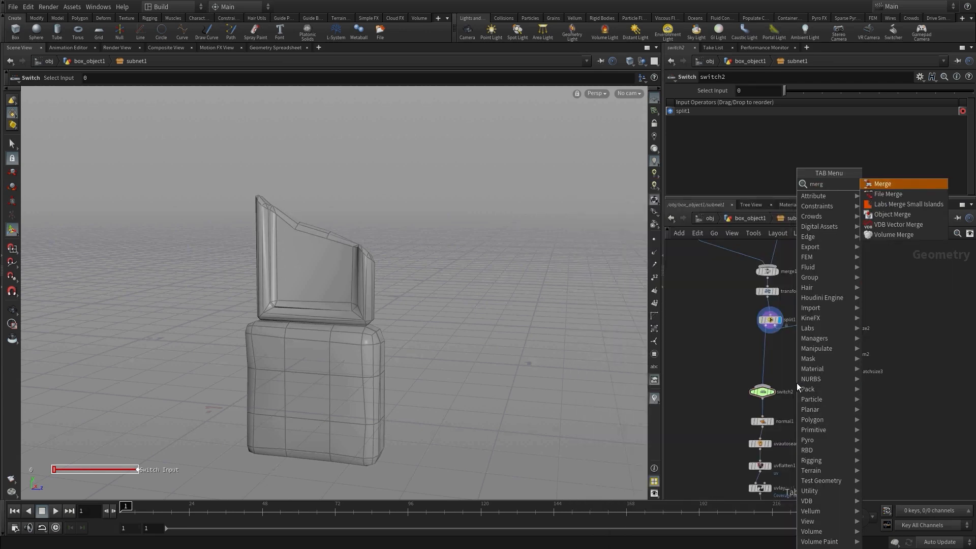
{"action": "key", "text": "Return"}
{"action": "left_click", "coordinate": [791, 373]}
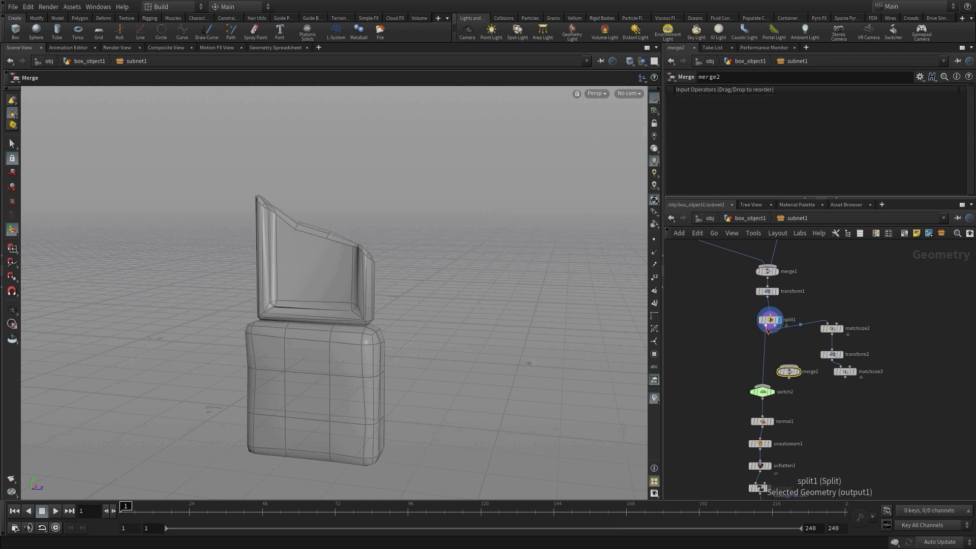
{"action": "left_click", "coordinate": [770, 330]}
{"action": "left_click", "coordinate": [788, 364]}
{"action": "left_click", "coordinate": [845, 377]}
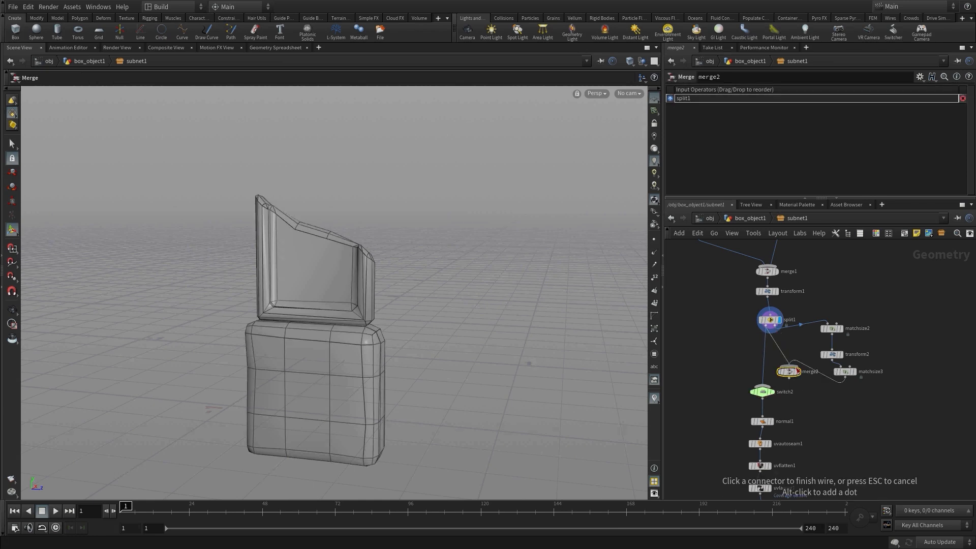
{"action": "left_click", "coordinate": [788, 365]}
Wire merge2 into switch2 as its second input and set the Switch's Select Input to 1
{"action": "left_click", "coordinate": [788, 378]}
{"action": "left_click", "coordinate": [763, 386]}
{"action": "left_click", "coordinate": [762, 392]}
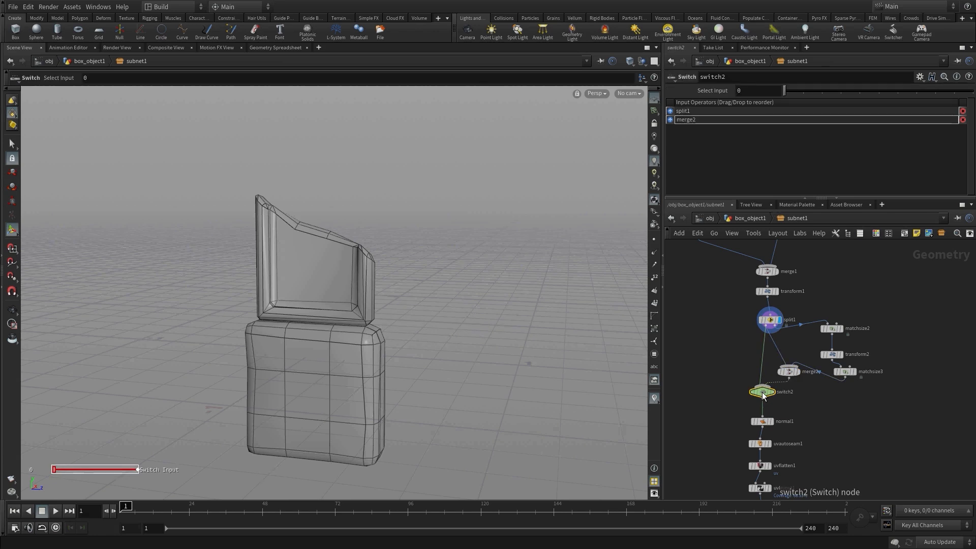
{"action": "left_click_drag", "start_coordinate": [785, 91], "coordinate": [801, 91]}
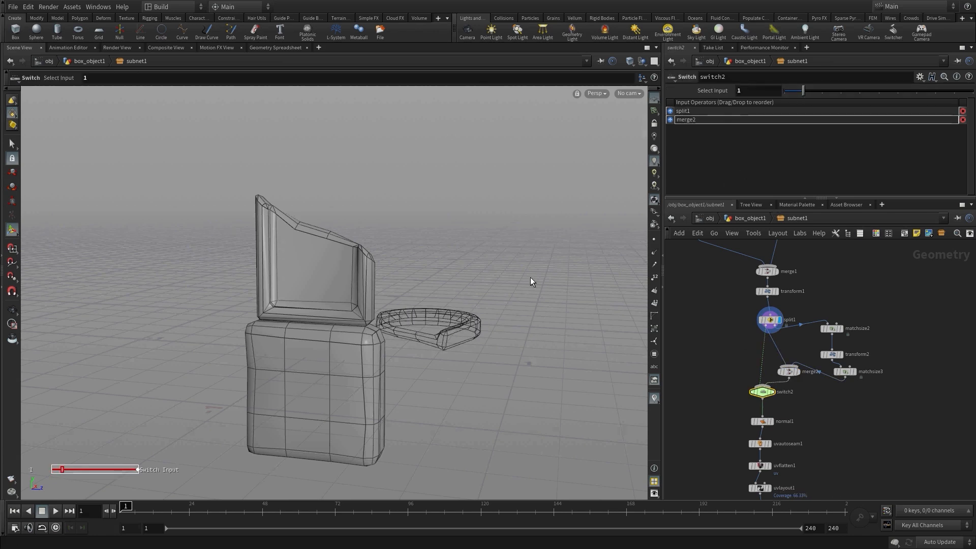
Display the output0 result instead of split1 and check switch2's Select Input with the fallen piece in view
{"action": "key", "text": "Escape"}
{"action": "left_click_drag", "start_coordinate": [531, 284], "coordinate": [517, 311]}
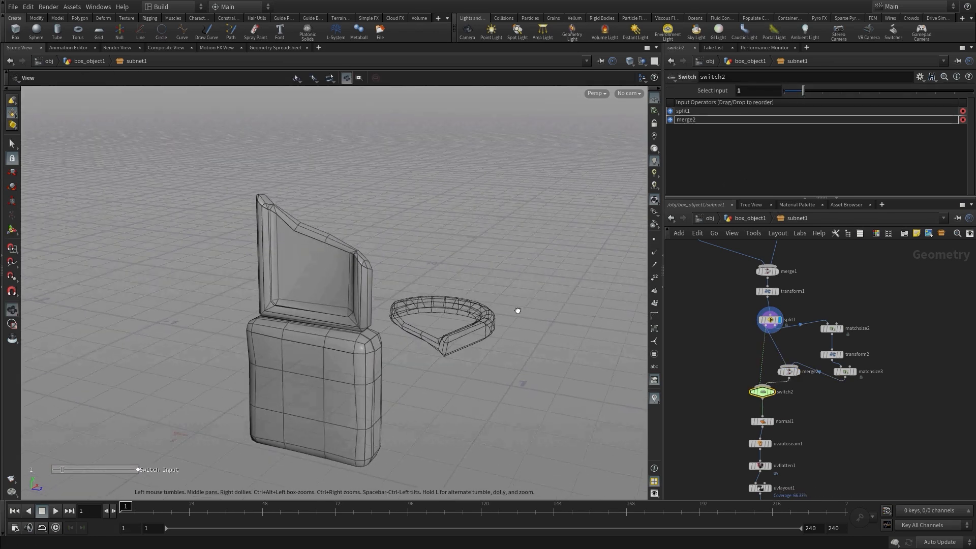
{"action": "left_click", "coordinate": [772, 392]}
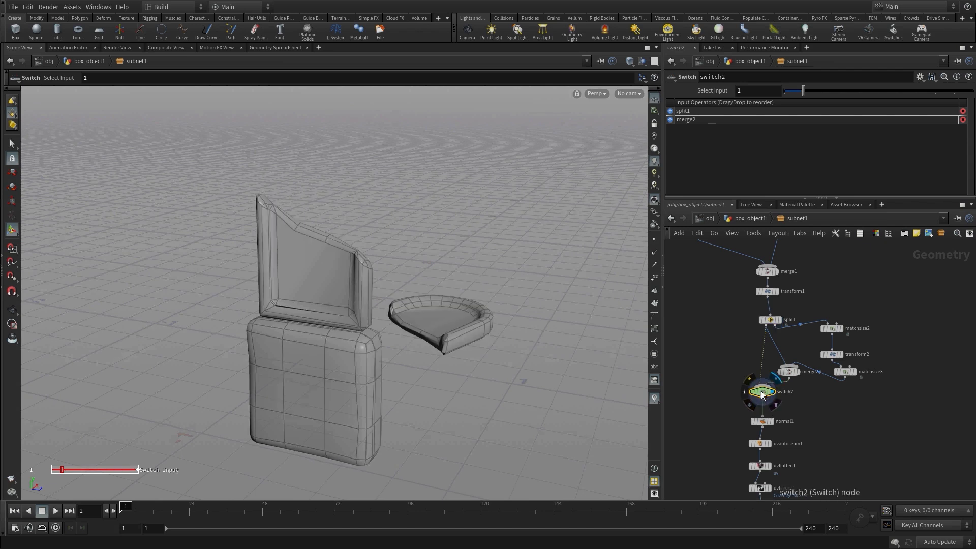
{"action": "middle_click_drag", "start_coordinate": [828, 401], "coordinate": [831, 358]}
{"action": "left_click", "coordinate": [778, 463]}
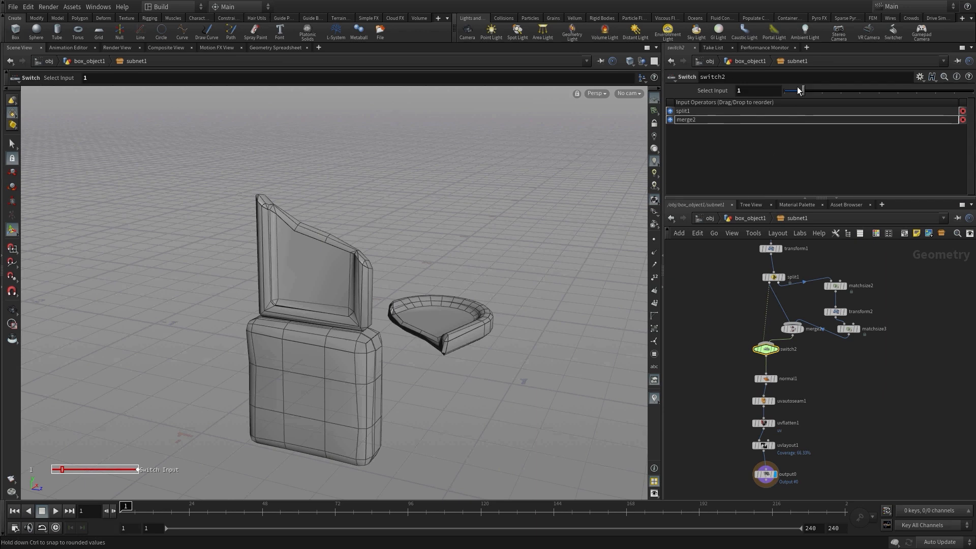
{"action": "mouse_move", "coordinate": [799, 91]}
{"action": "left_mouse_down"}
{"action": "mouse_move", "coordinate": [785, 96]}
{"action": "mouse_move", "coordinate": [809, 97]}
{"action": "left_mouse_up"}
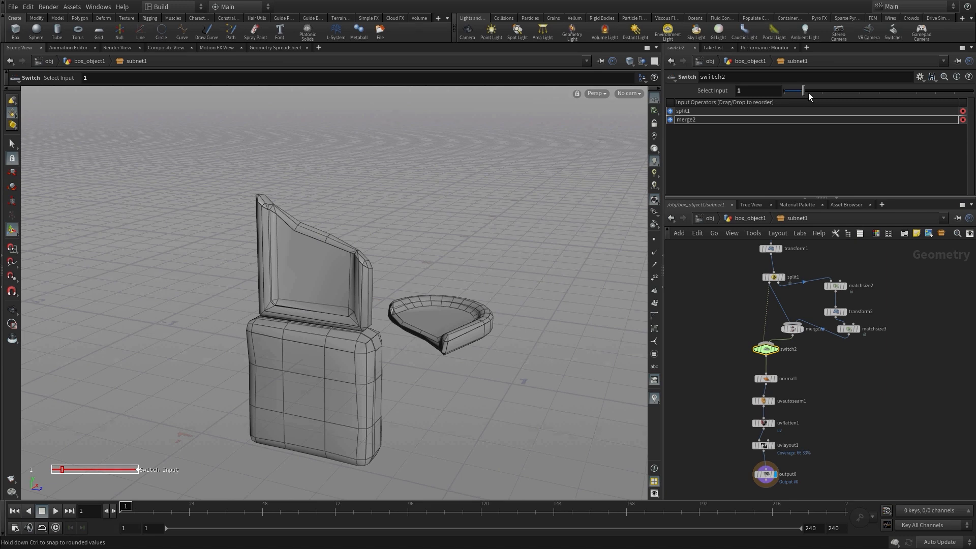
Move switch2, split1 and merge2 apart to make room for another node above switch2
{"action": "middle_click_drag", "start_coordinate": [818, 379], "coordinate": [836, 416]}
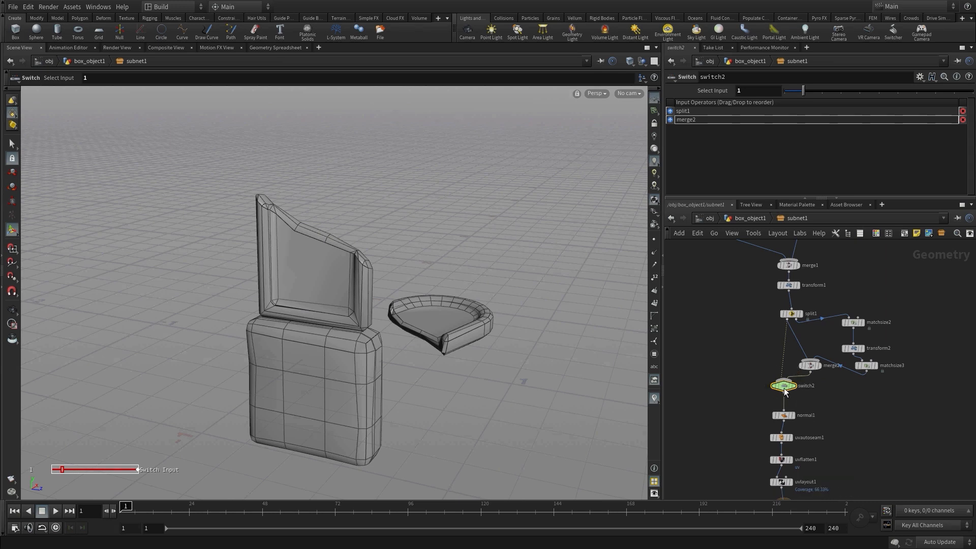
{"action": "left_click_drag", "start_coordinate": [785, 391], "coordinate": [772, 401]}
{"action": "left_click_drag", "start_coordinate": [790, 313], "coordinate": [778, 300]}
{"action": "left_click_drag", "start_coordinate": [807, 369], "coordinate": [828, 387]}
Add a Merge node between split1 and switch2 and wire both of split1's outputs into it
{"action": "key", "text": "Tab"}
{"action": "type", "text": "merg"}
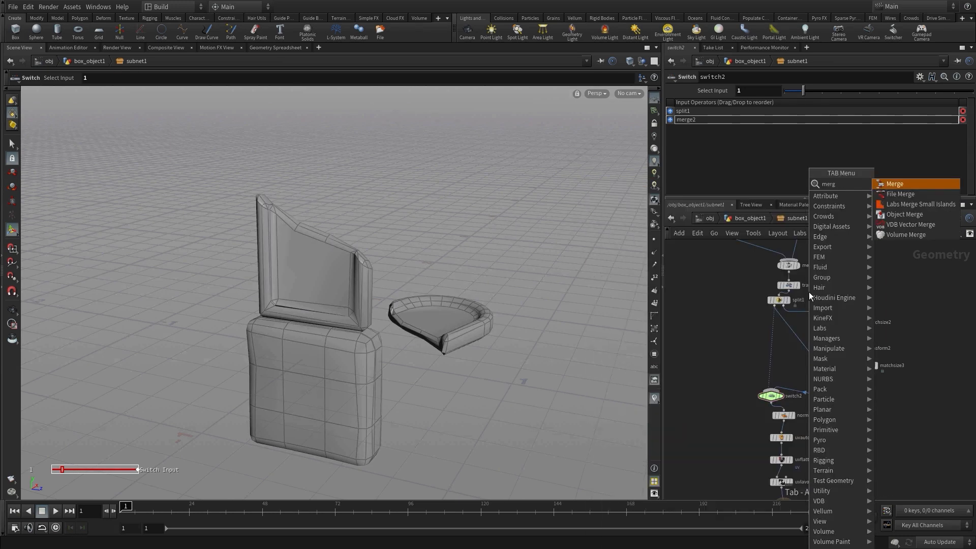
{"action": "key", "text": "Return"}
{"action": "left_click", "coordinate": [784, 361]}
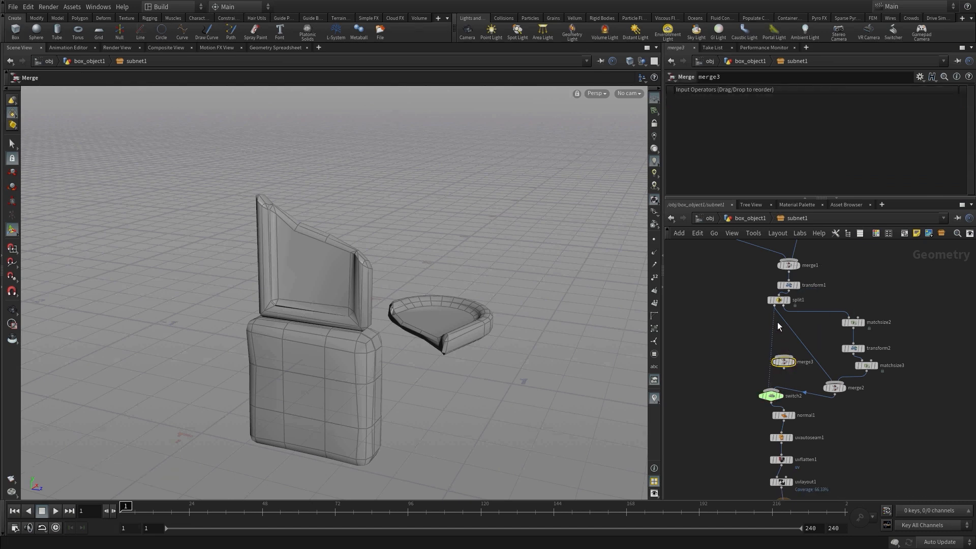
{"action": "left_click", "coordinate": [774, 306]}
{"action": "left_click", "coordinate": [783, 356]}
{"action": "left_click", "coordinate": [783, 305]}
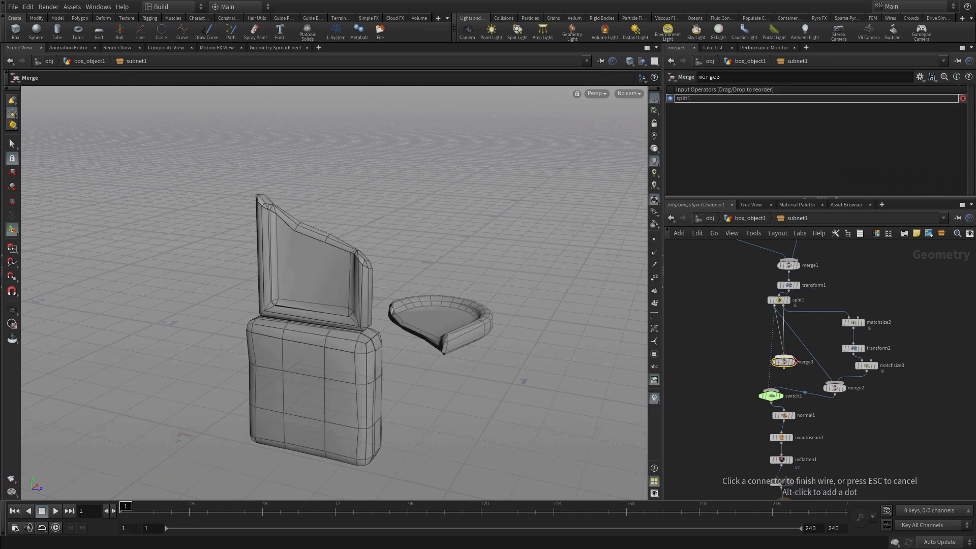
{"action": "left_click", "coordinate": [783, 356]}
Wire merge3 into switch2 as its first input, ahead of split1, and set Select Input to 0
{"action": "left_click", "coordinate": [783, 367]}
{"action": "left_click", "coordinate": [774, 397]}
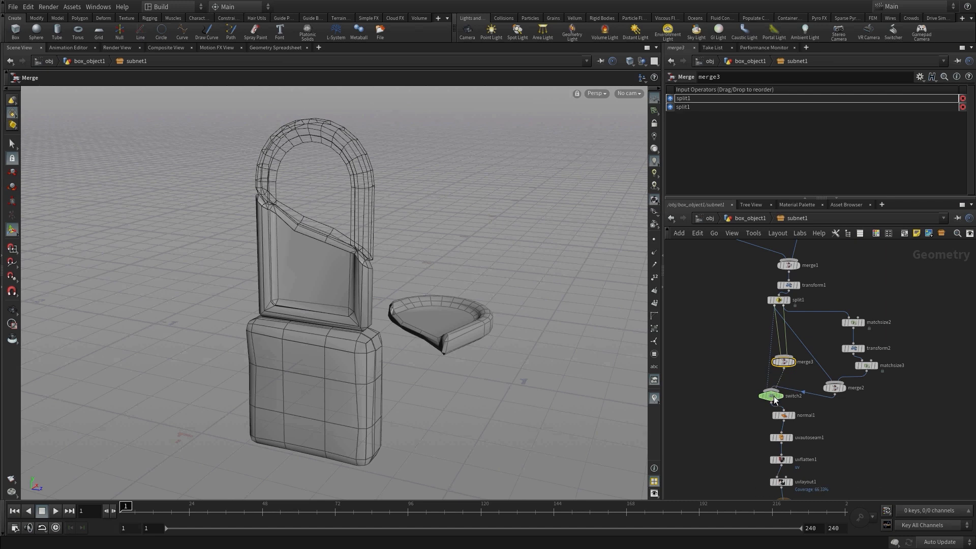
{"action": "left_click", "coordinate": [773, 396]}
{"action": "left_click", "coordinate": [670, 130]}
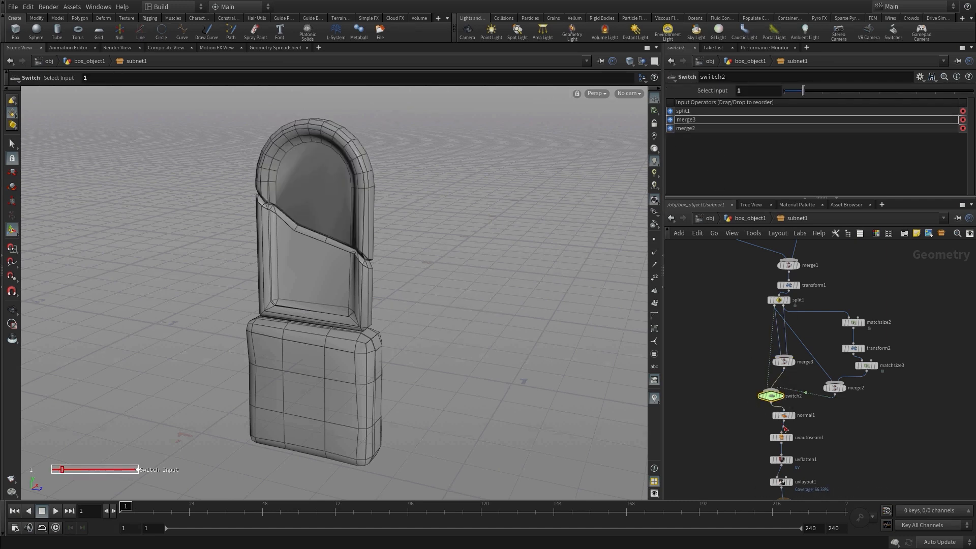
{"action": "mouse_move", "coordinate": [802, 91]}
{"action": "left_mouse_down"}
{"action": "mouse_move", "coordinate": [785, 92]}
{"action": "mouse_move", "coordinate": [822, 92]}
{"action": "mouse_move", "coordinate": [807, 91]}
{"action": "left_mouse_up"}
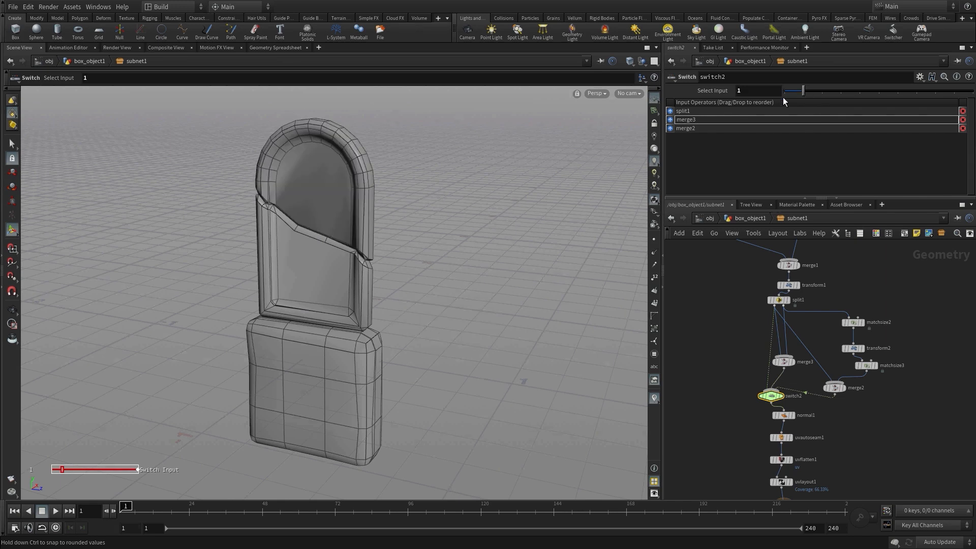
{"action": "left_click_drag", "start_coordinate": [678, 121], "coordinate": [671, 113]}
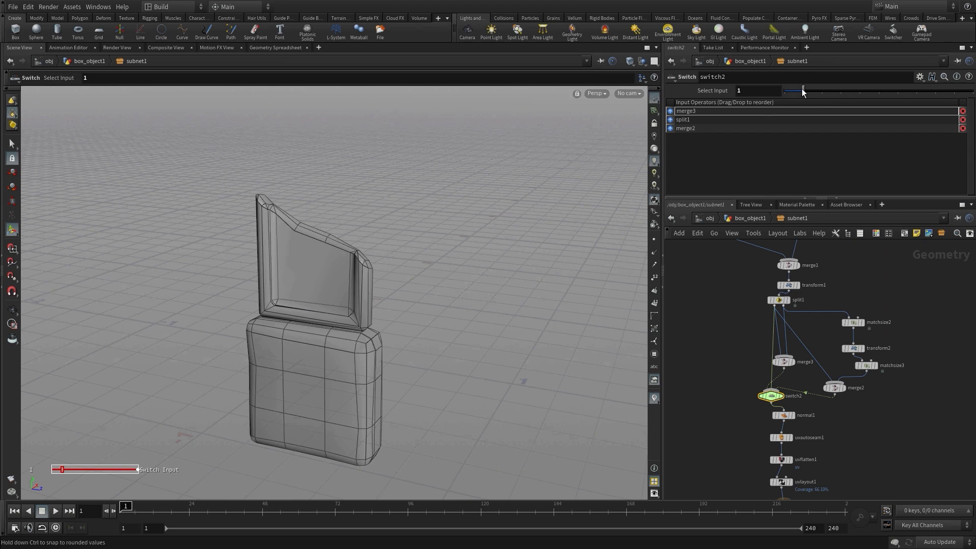
{"action": "mouse_move", "coordinate": [802, 90]}
{"action": "left_mouse_down"}
{"action": "mouse_move", "coordinate": [775, 90]}
{"action": "mouse_move", "coordinate": [842, 90]}
{"action": "mouse_move", "coordinate": [784, 90]}
{"action": "left_mouse_up"}
Move the node chain from normal1 to output0 so it lines up below switch2
{"action": "middle_click_drag", "start_coordinate": [874, 462], "coordinate": [819, 411]}
{"action": "scroll", "coordinate": [834, 381], "scroll_direction": "down", "scroll_amount": 1}
{"action": "left_click_drag", "start_coordinate": [795, 486], "coordinate": [717, 378]}
{"action": "left_click_drag", "start_coordinate": [770, 401], "coordinate": [742, 394]}
{"action": "left_click", "coordinate": [818, 387]}
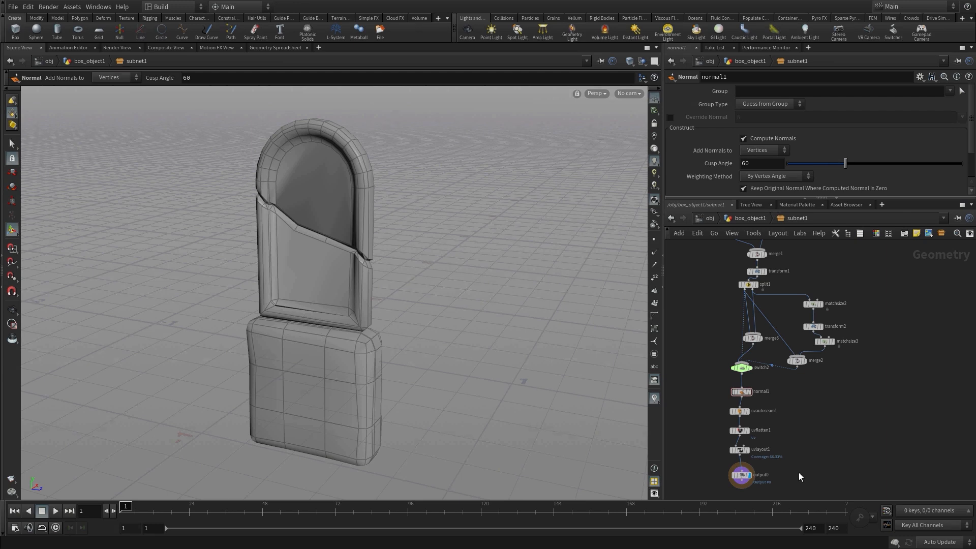
{"action": "left_click", "coordinate": [741, 474]}
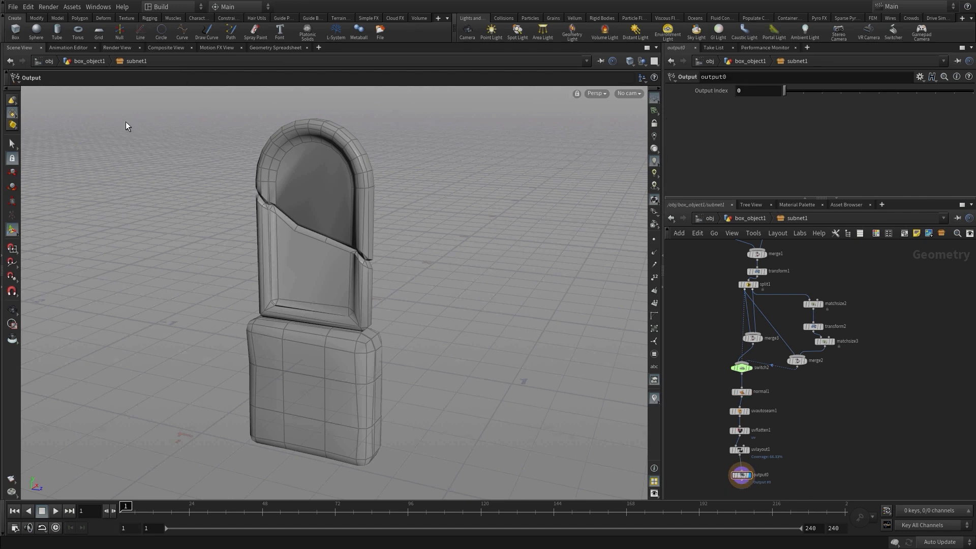
Open the Tombstone asset's type properties and add a Separator at the end of its parameters
{"action": "left_click", "coordinate": [72, 7]}
{"action": "mouse_move", "coordinate": [153, 65]}
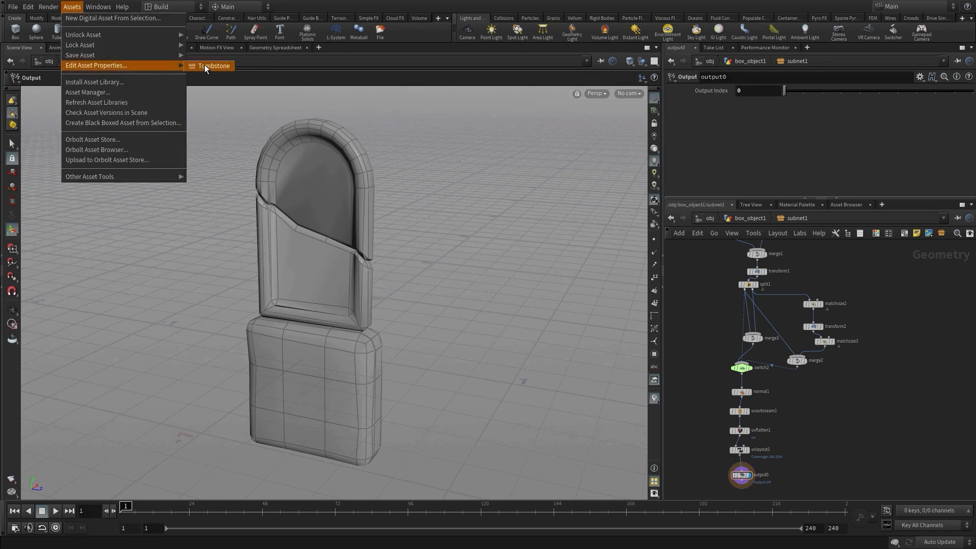
{"action": "left_click", "coordinate": [209, 66]}
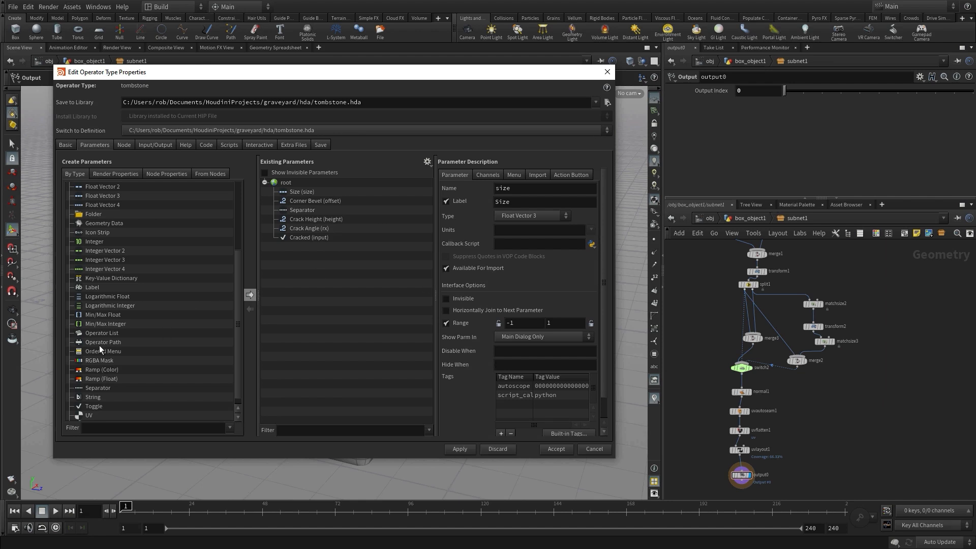
{"action": "left_click_drag", "start_coordinate": [102, 388], "coordinate": [290, 183]}
Promote switch2's Select Input to the asset parameters below the new separator and label it Variants
{"action": "left_click", "coordinate": [741, 367]}
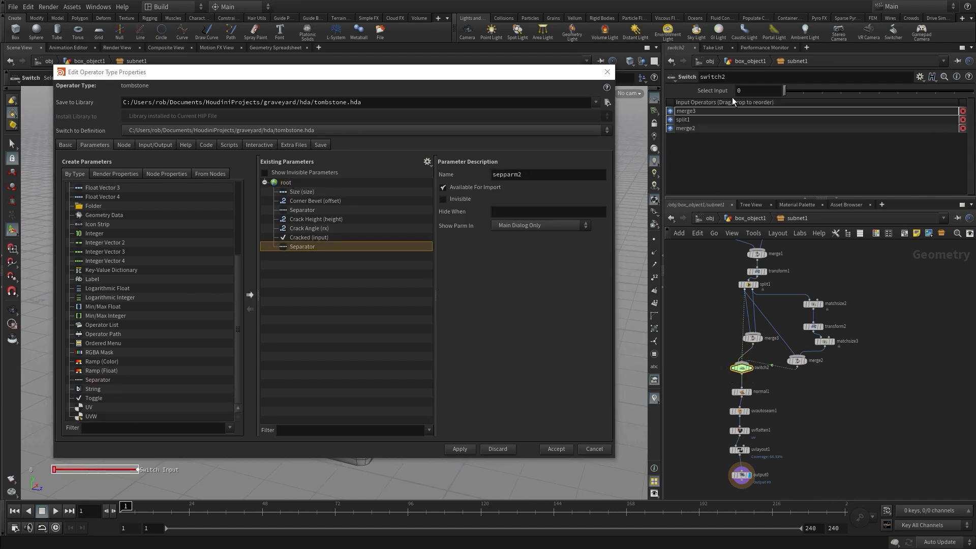
{"action": "left_click_drag", "start_coordinate": [615, 129], "coordinate": [346, 258]}
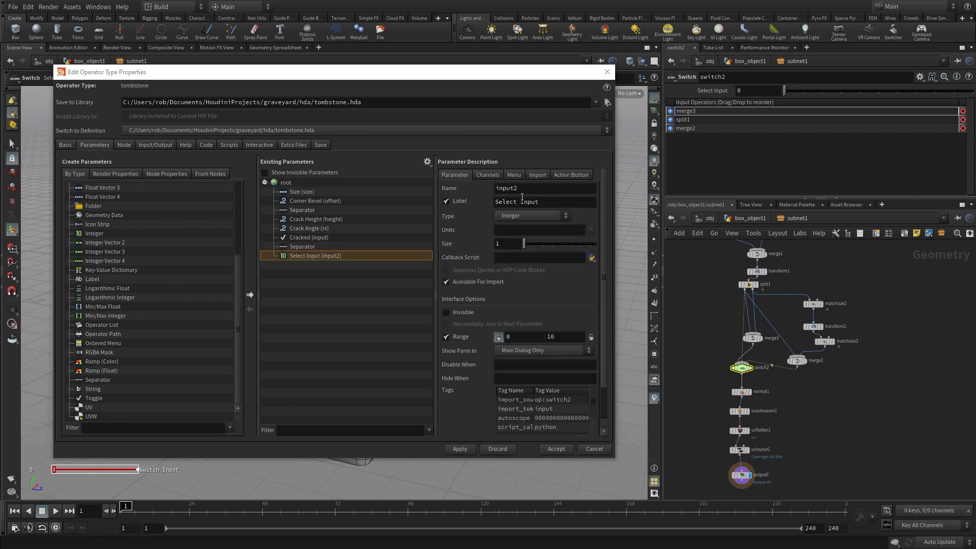
{"action": "key", "text": "Tab"}
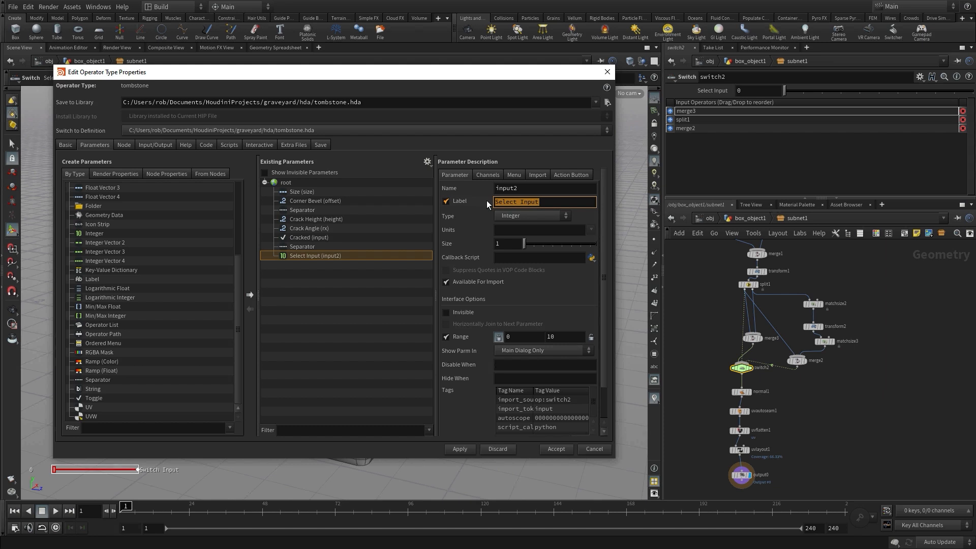
{"action": "type", "text": "Variants"}
{"action": "key", "text": "Return"}
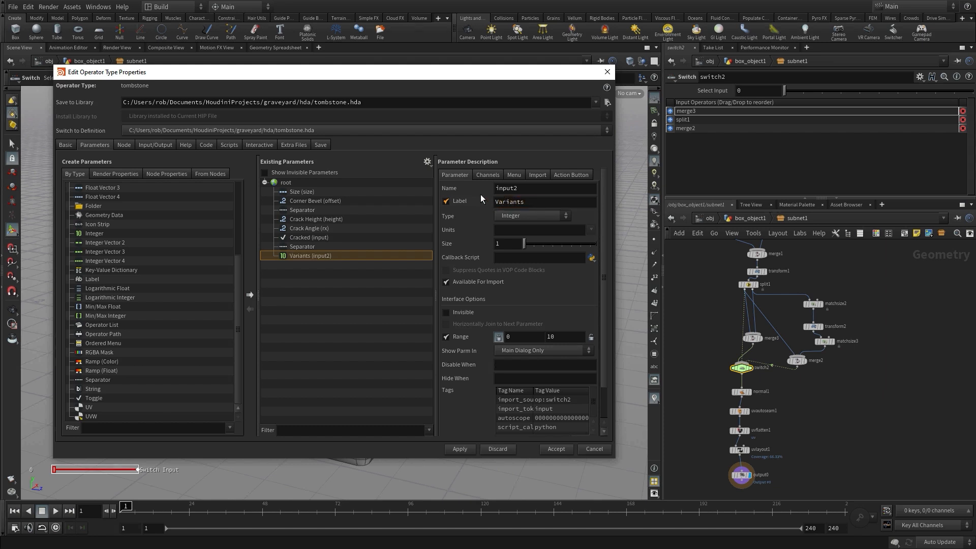
Enable a menu for the Variants parameter and add the item 0 labelled Straight
{"action": "left_click", "coordinate": [513, 175]}
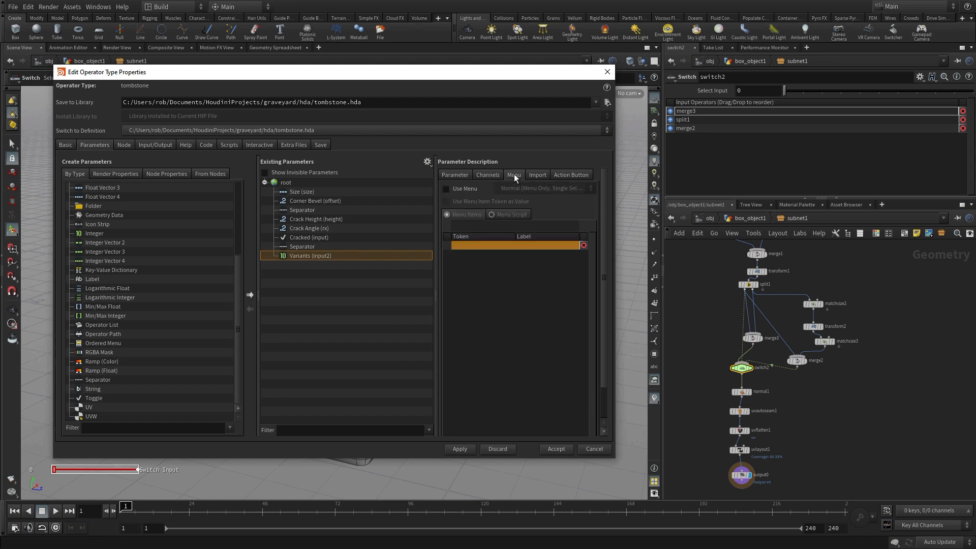
{"action": "left_click", "coordinate": [446, 188]}
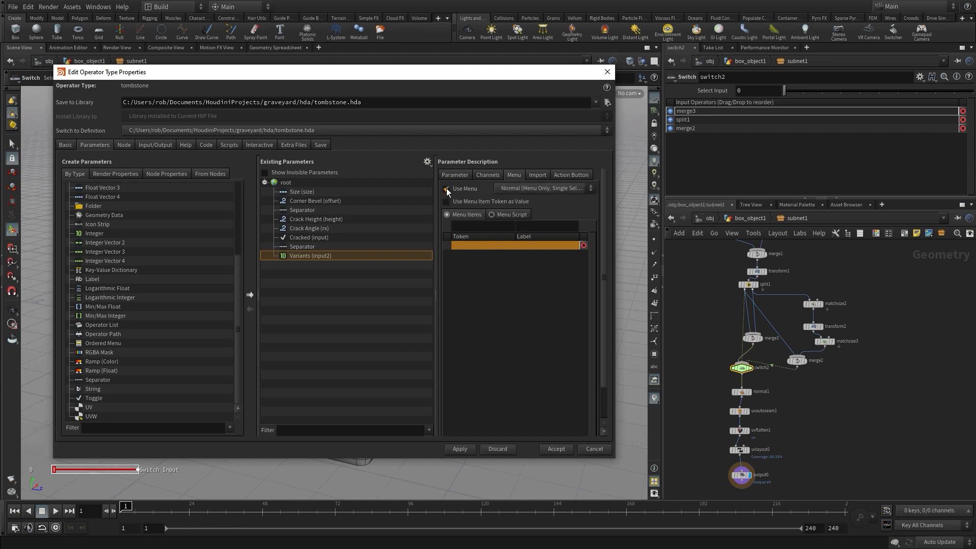
{"action": "left_click", "coordinate": [472, 222]}
{"action": "type", "text": "0"}
{"action": "key", "text": "Tab"}
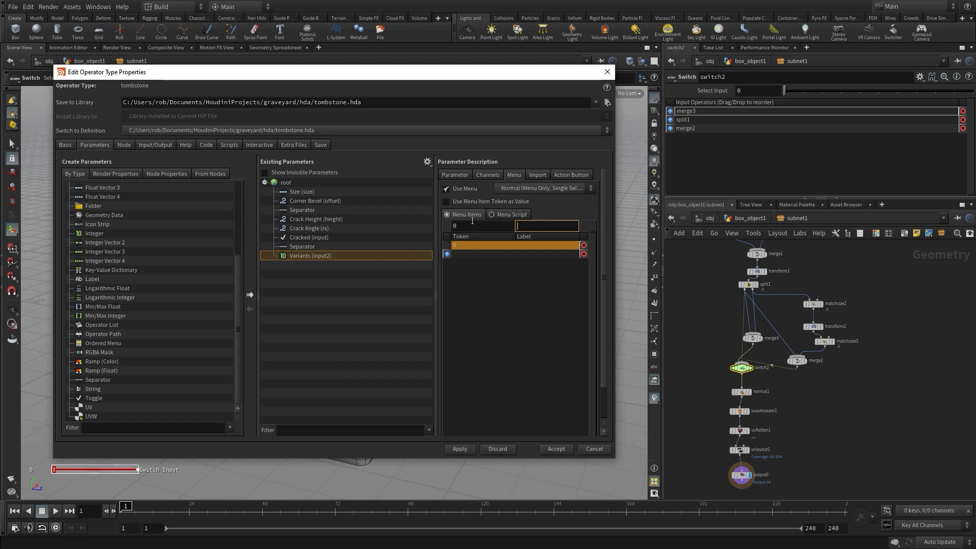
{"action": "type", "text": "Straight"}
{"action": "key", "text": "Tab"}
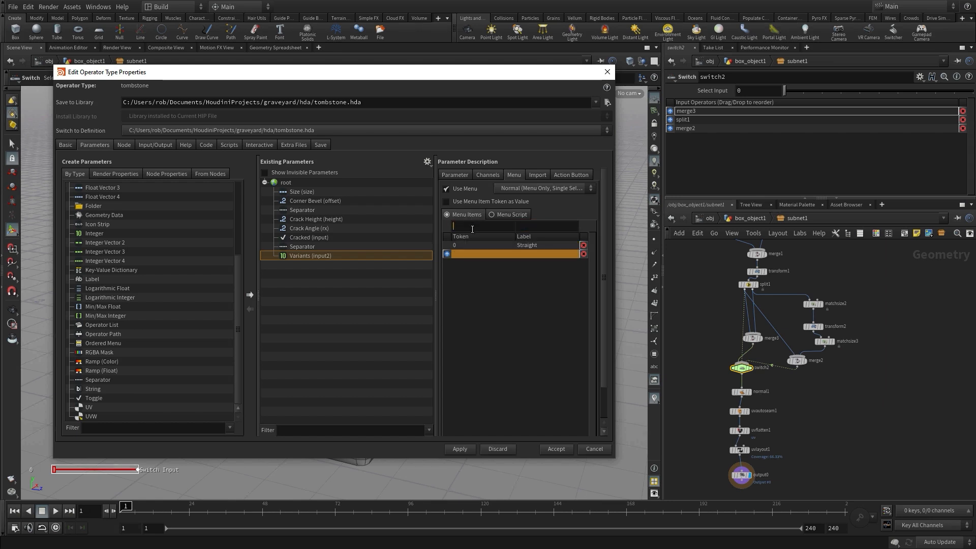
Add the Variants menu items 1 labelled Broken and 2 labelled Broken with Piece
{"action": "left_click", "coordinate": [472, 229]}
{"action": "key", "text": "Tab"}
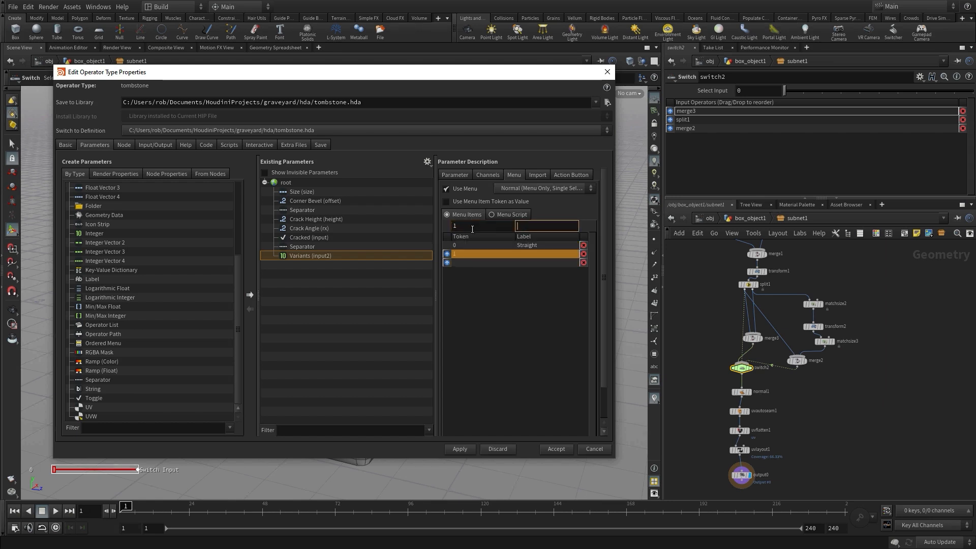
{"action": "type", "text": "Broken"}
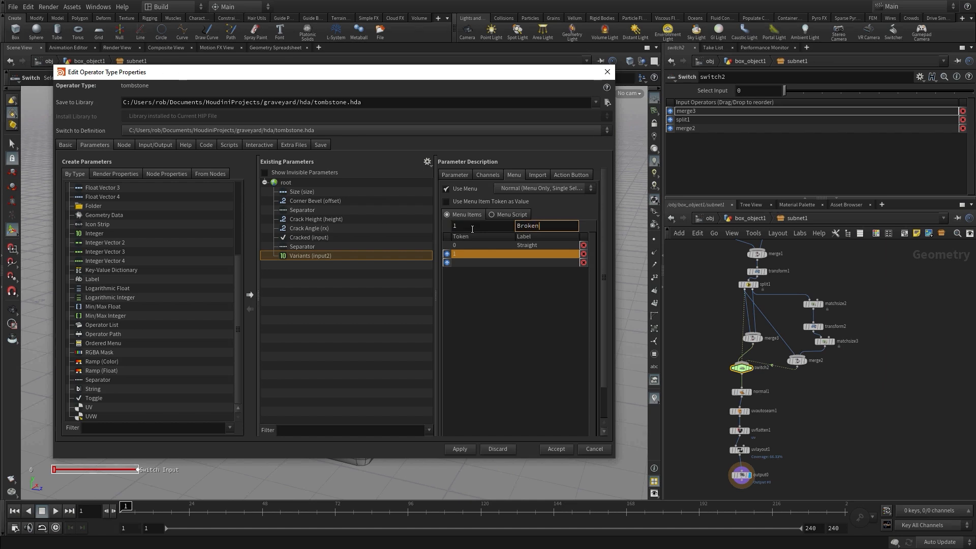
{"action": "key", "text": "Tab"}
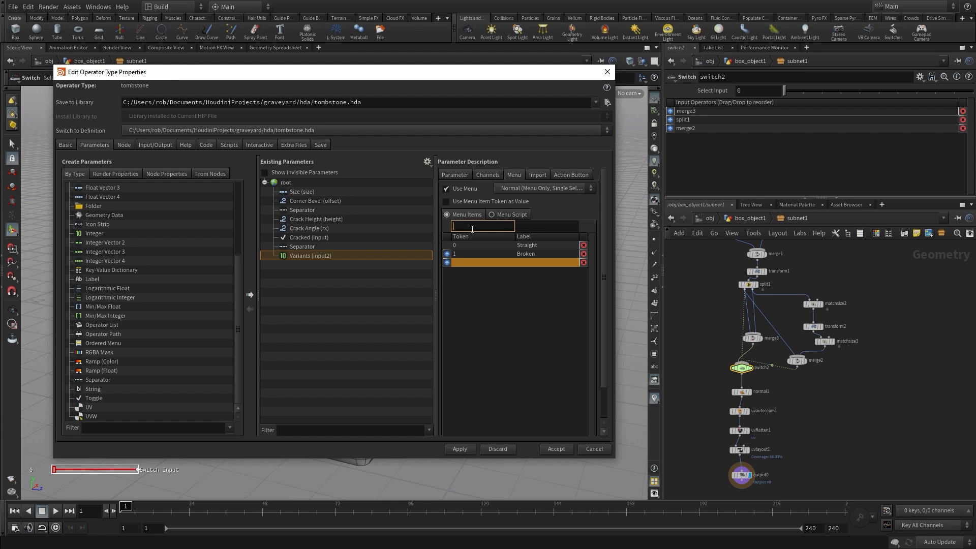
{"action": "type", "text": "2"}
{"action": "key", "text": "Tab"}
{"action": "type", "text": "Bro"}
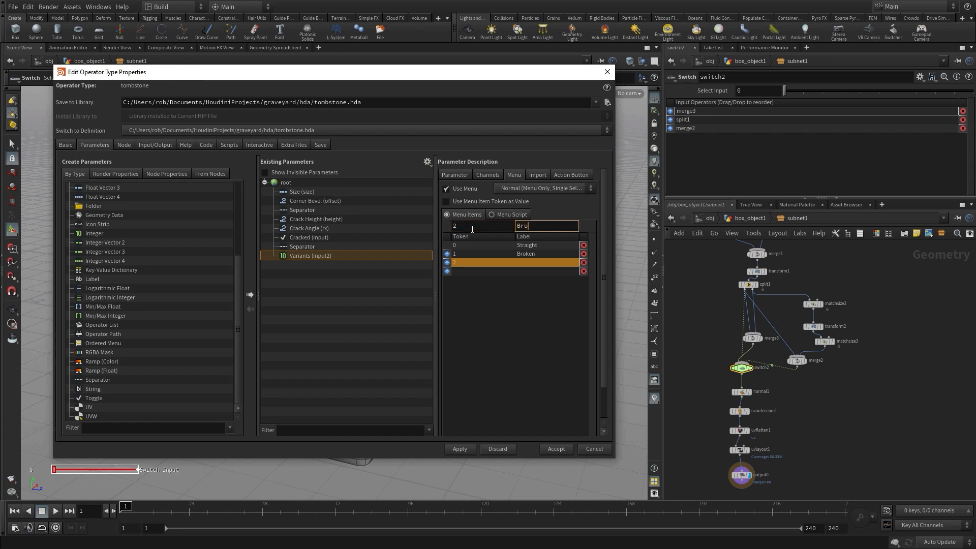
{"action": "type", "text": "ken with Piece"}
{"action": "key", "text": "Tab"}
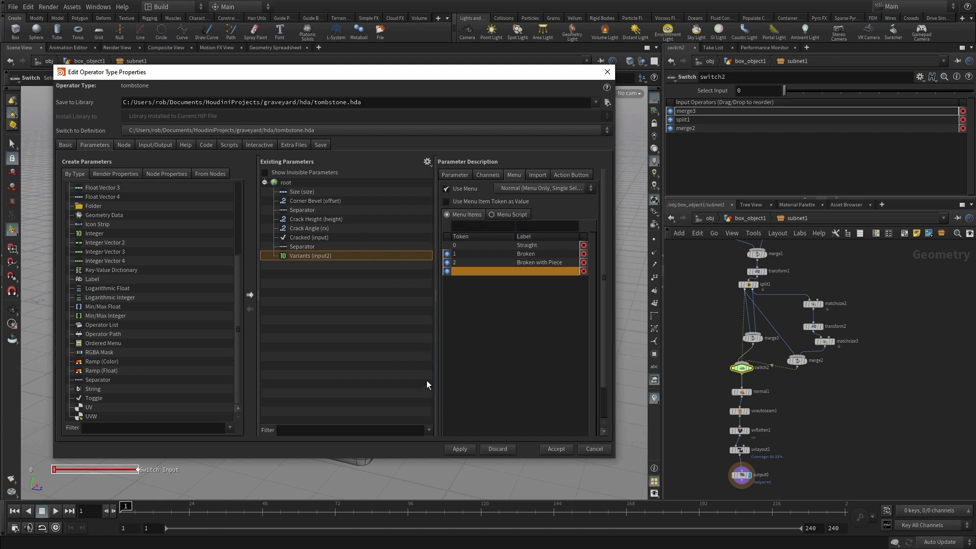
Accept the tombstone asset's property changes and close the type properties
{"action": "middle_click_drag", "start_coordinate": [846, 397], "coordinate": [846, 407]}
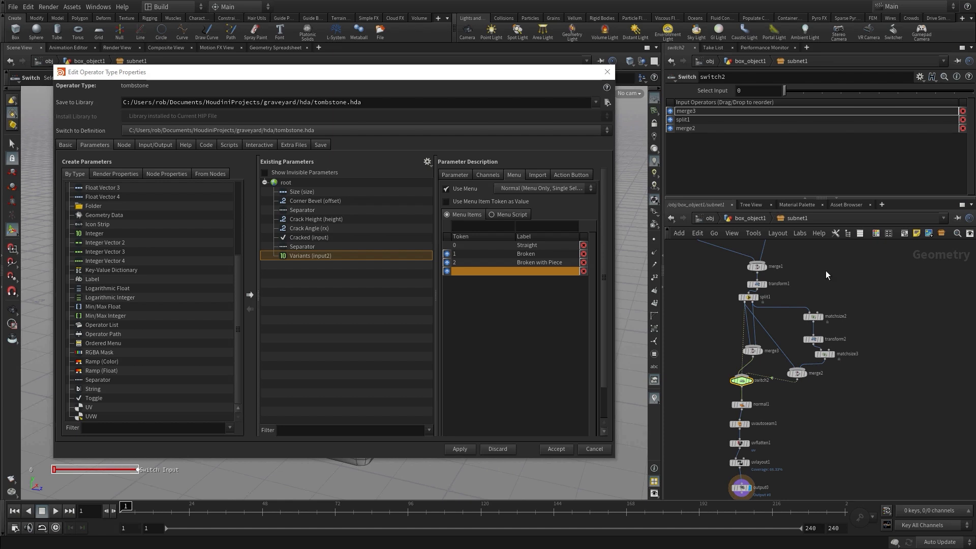
{"action": "middle_click_drag", "start_coordinate": [825, 273], "coordinate": [849, 404]}
{"action": "mouse_move", "coordinate": [838, 341]}
{"action": "middle_mouse_down"}
{"action": "mouse_move", "coordinate": [841, 370]}
{"action": "mouse_move", "coordinate": [901, 465]}
{"action": "mouse_move", "coordinate": [762, 265]}
{"action": "middle_mouse_up"}
{"action": "left_click", "coordinate": [556, 449]}
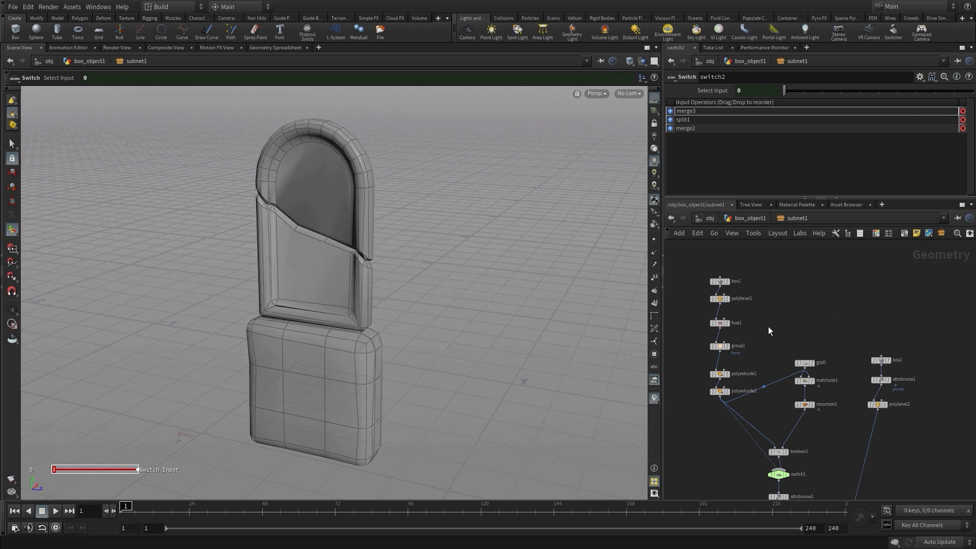
Copy the X size parameter of the stone's box1 node for referencing from the base box
{"action": "middle_click_drag", "start_coordinate": [768, 330], "coordinate": [747, 303]}
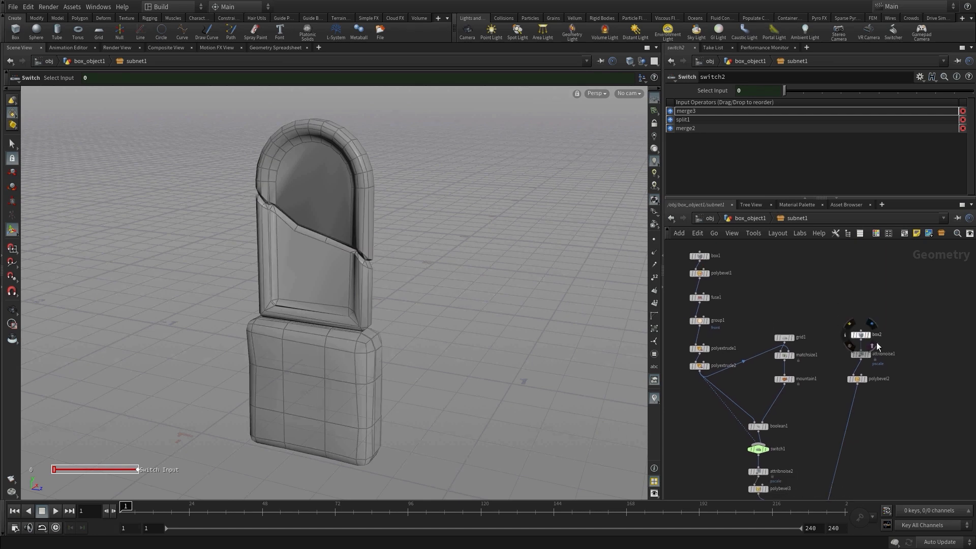
{"action": "left_click", "coordinate": [863, 338]}
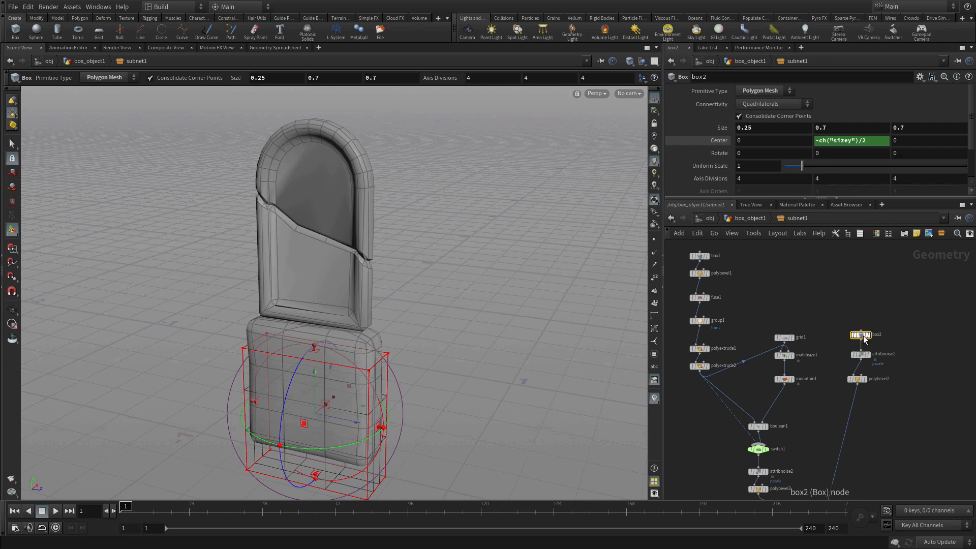
{"action": "left_click", "coordinate": [699, 257]}
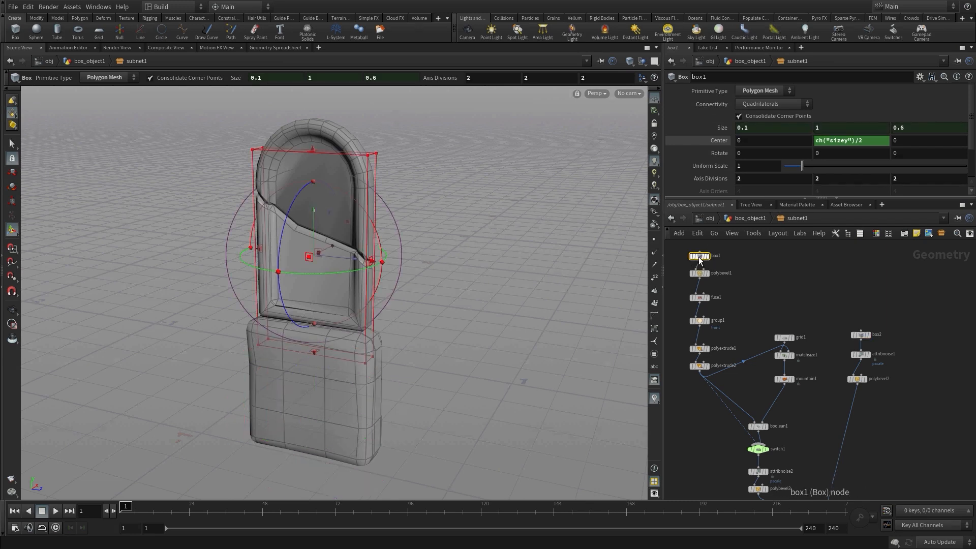
{"action": "right_click", "coordinate": [744, 127]}
{"action": "left_click", "coordinate": [765, 196]}
Paste box1's X size as a relative reference into box2's X size and add an offset so it evaluates to 0.25
{"action": "left_click", "coordinate": [861, 336]}
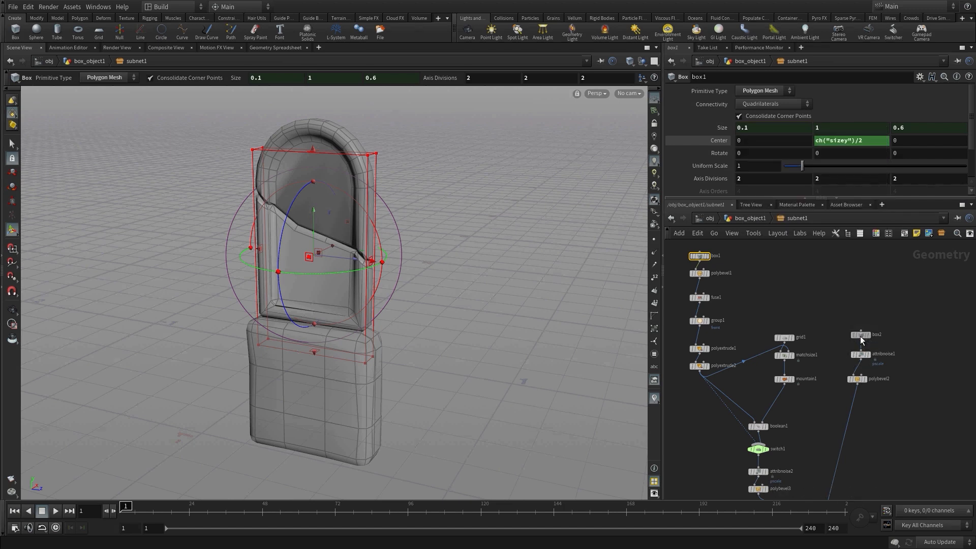
{"action": "left_click", "coordinate": [750, 128]}
{"action": "left_click", "coordinate": [750, 128]}
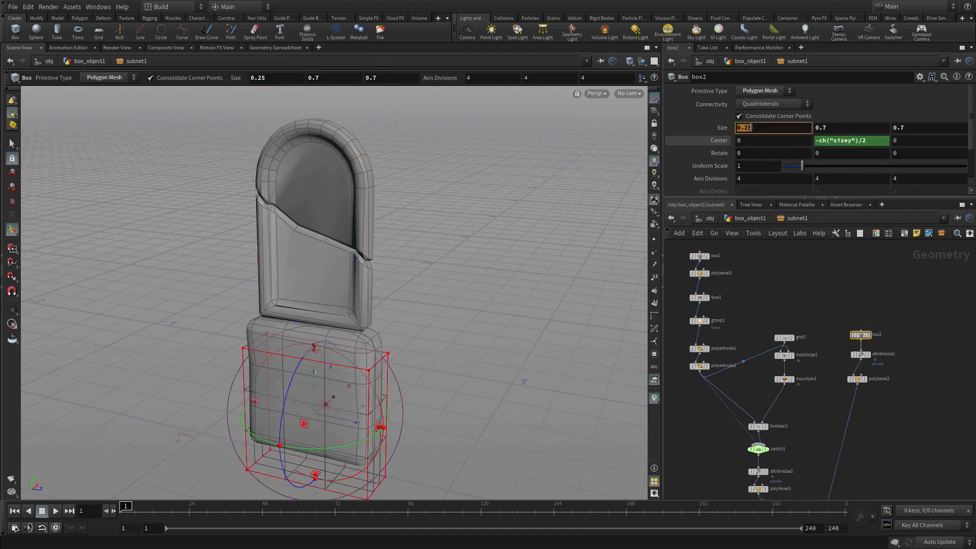
{"action": "right_click", "coordinate": [750, 127]}
{"action": "left_click", "coordinate": [782, 225]}
{"action": "left_click", "coordinate": [806, 129]}
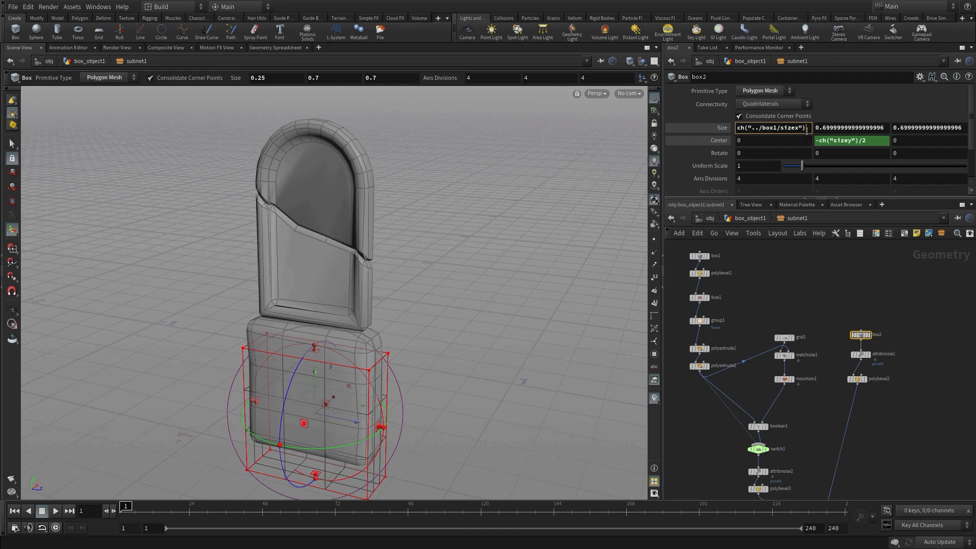
{"action": "type", "text": "+0.05"}
{"action": "key", "text": "Return"}
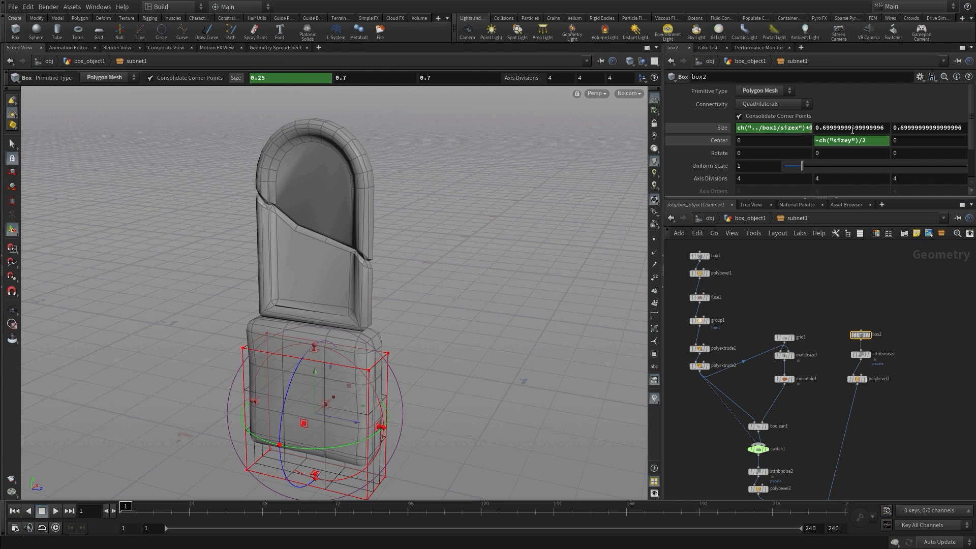
{"action": "left_click", "coordinate": [819, 277]}
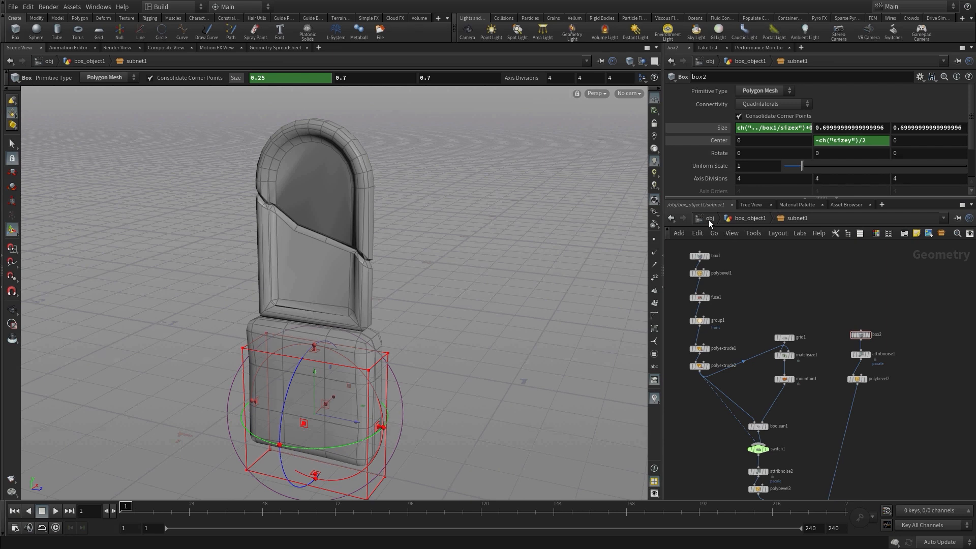
Link box2's Z size to box1's Z size with a relative reference plus 0.1
{"action": "left_click", "coordinate": [699, 255]}
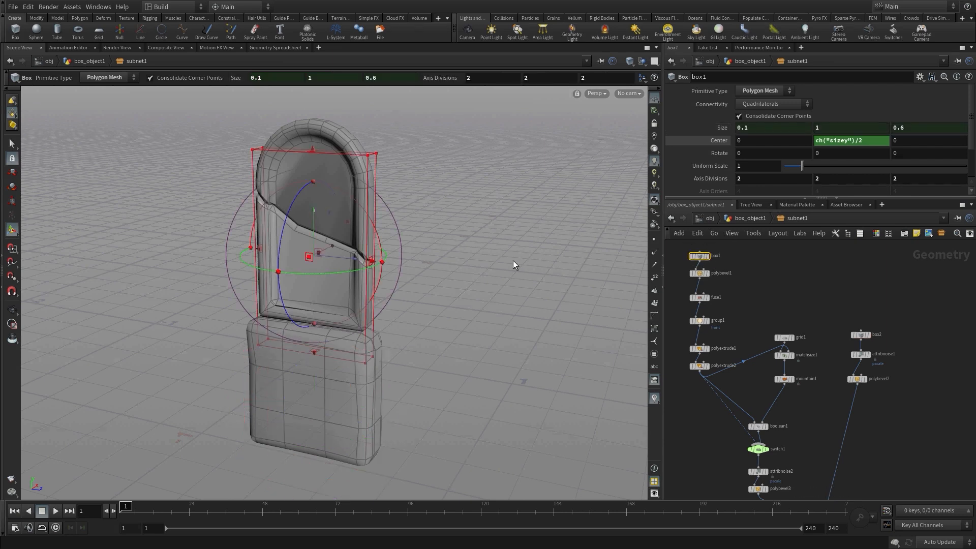
{"action": "right_click", "coordinate": [897, 128]}
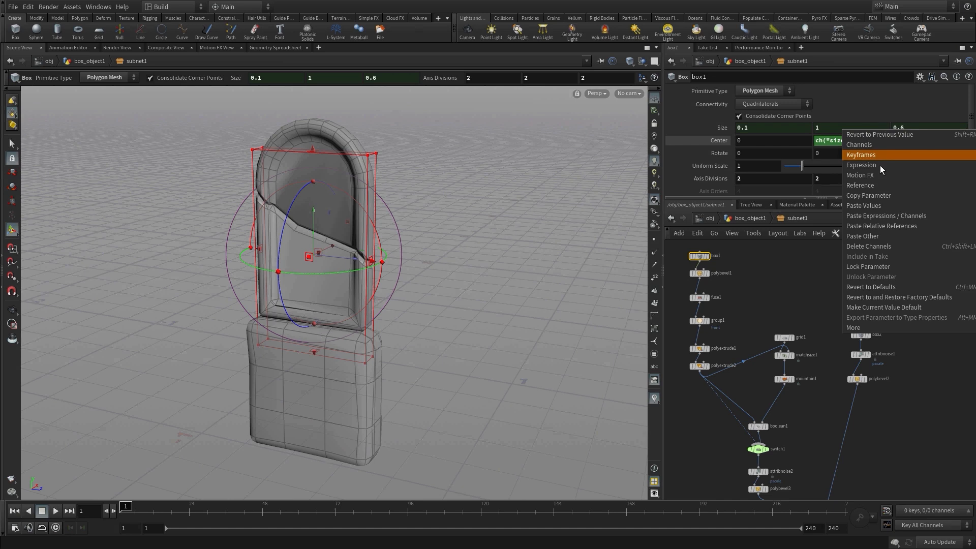
{"action": "left_click", "coordinate": [879, 197]}
{"action": "left_click", "coordinate": [860, 335]}
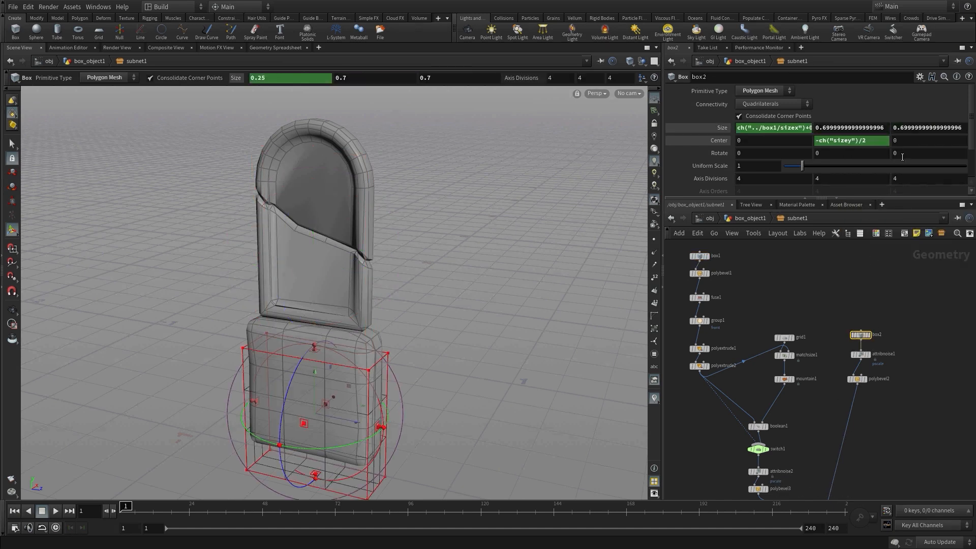
{"action": "right_click", "coordinate": [771, 128]}
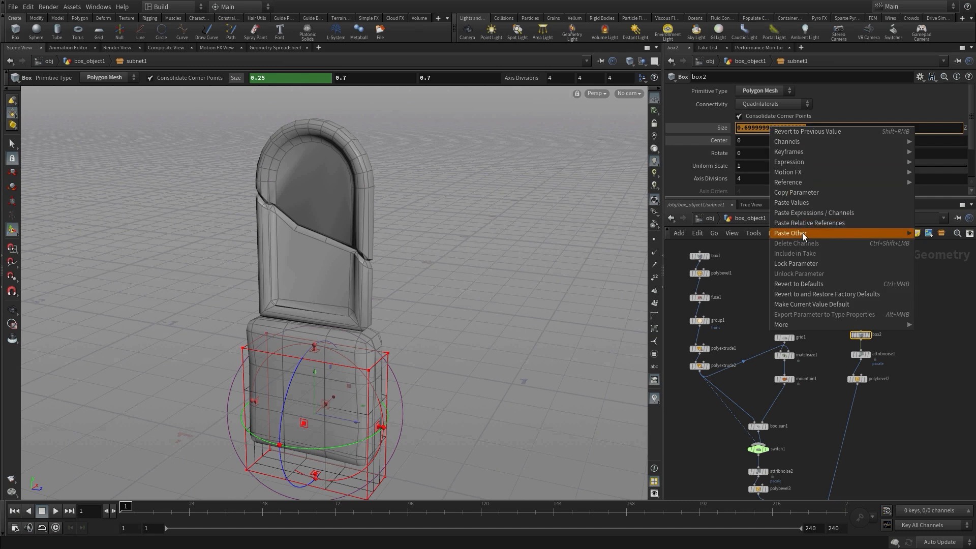
{"action": "left_click", "coordinate": [805, 226]}
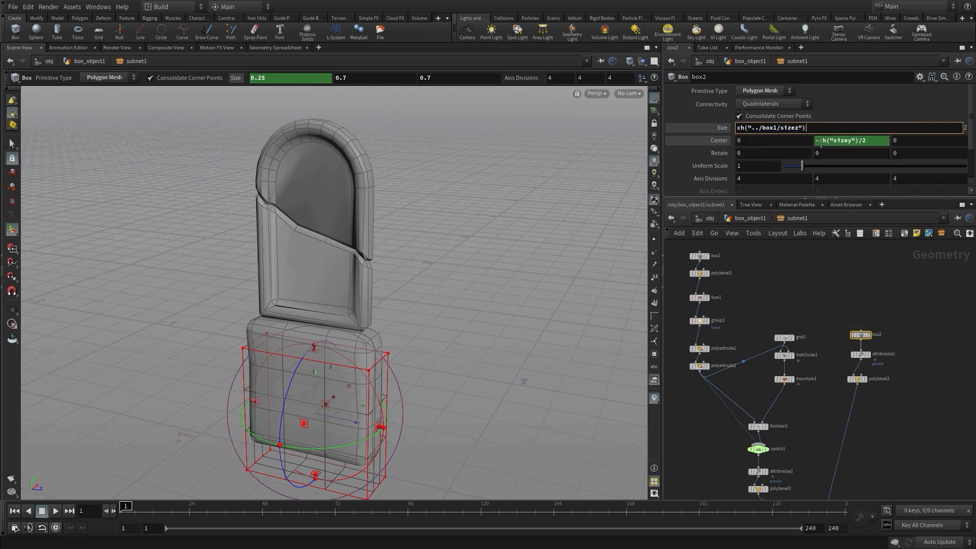
{"action": "type", "text": "+0.1"}
{"action": "key", "text": "Return"}
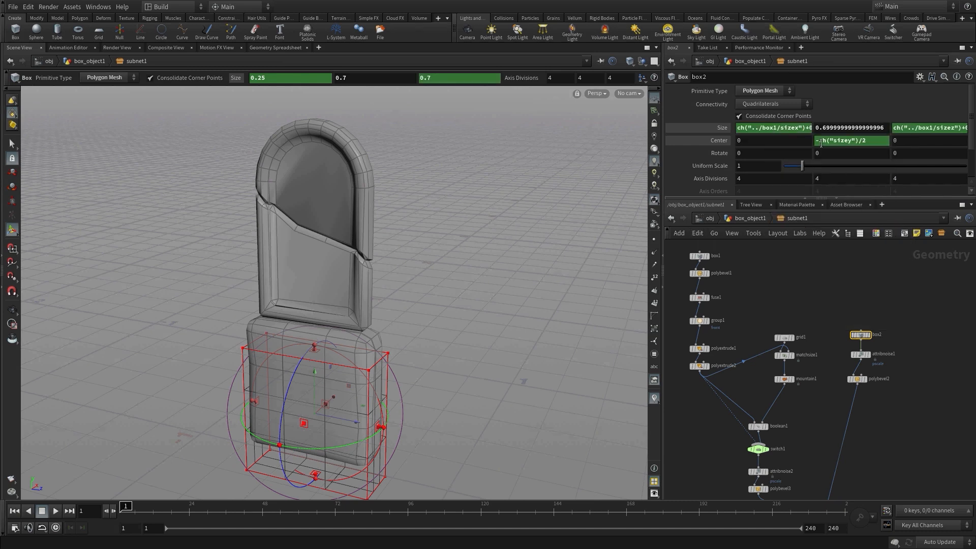
{"action": "left_click", "coordinate": [950, 446]}
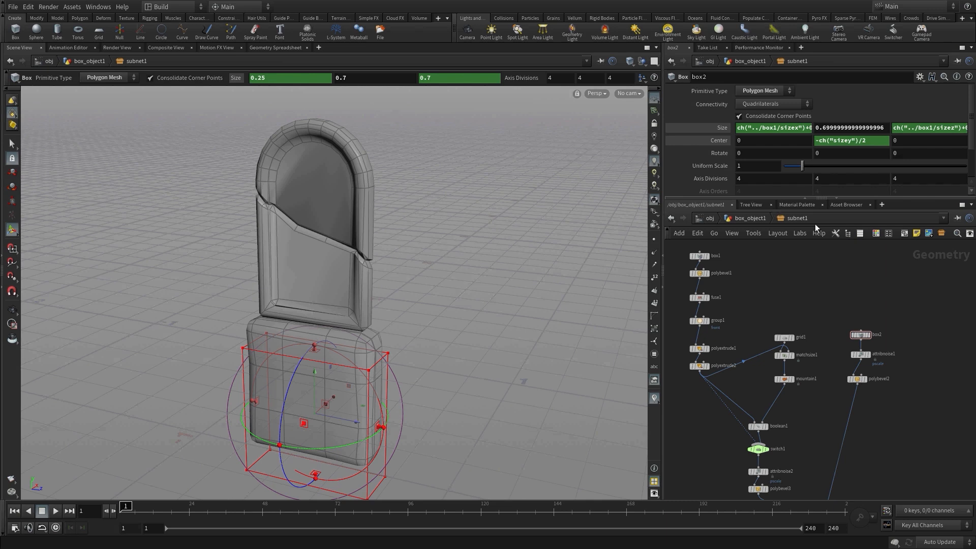
Save the Tombstone digital asset with its updated network and parameters
{"action": "scroll", "coordinate": [884, 368], "scroll_direction": "down", "scroll_amount": 6}
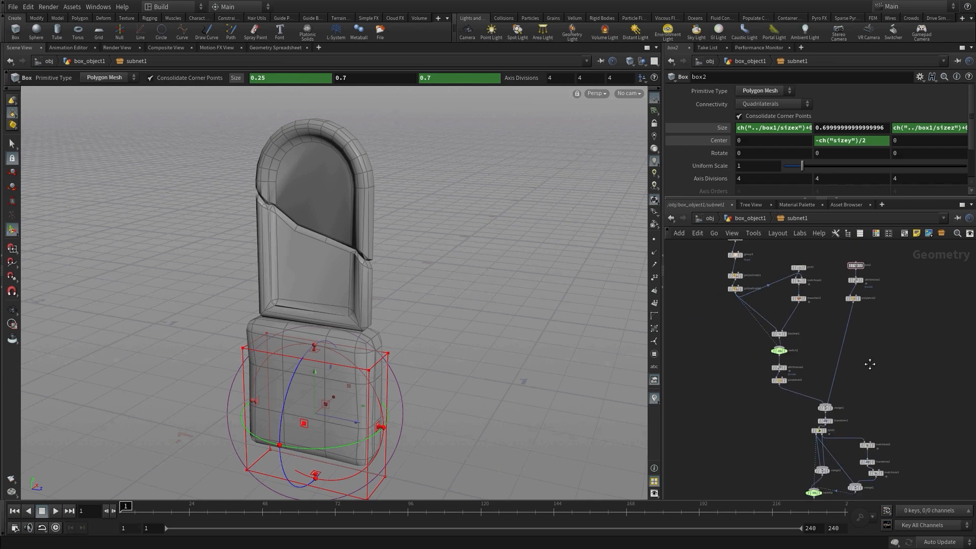
{"action": "scroll", "coordinate": [832, 362], "scroll_direction": "up", "scroll_amount": 2}
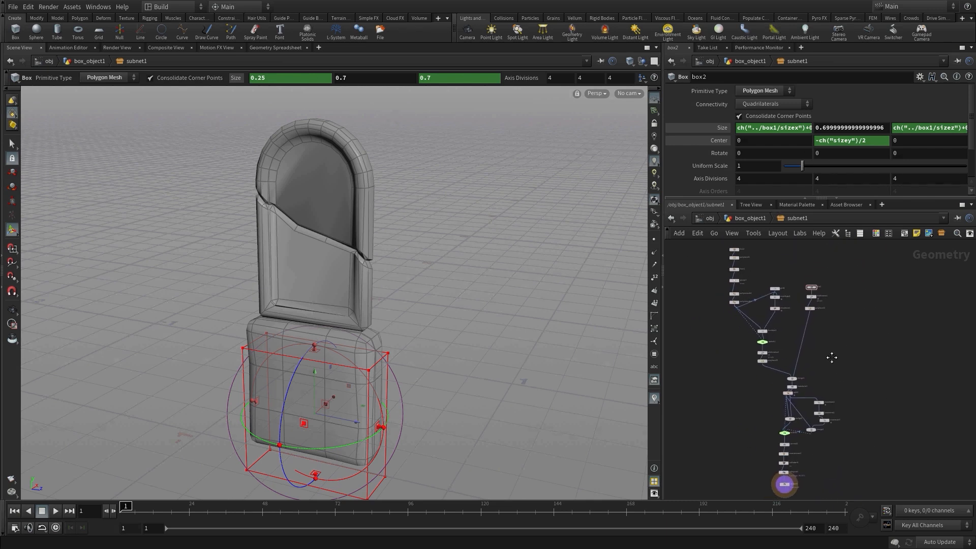
{"action": "left_click", "coordinate": [71, 7]}
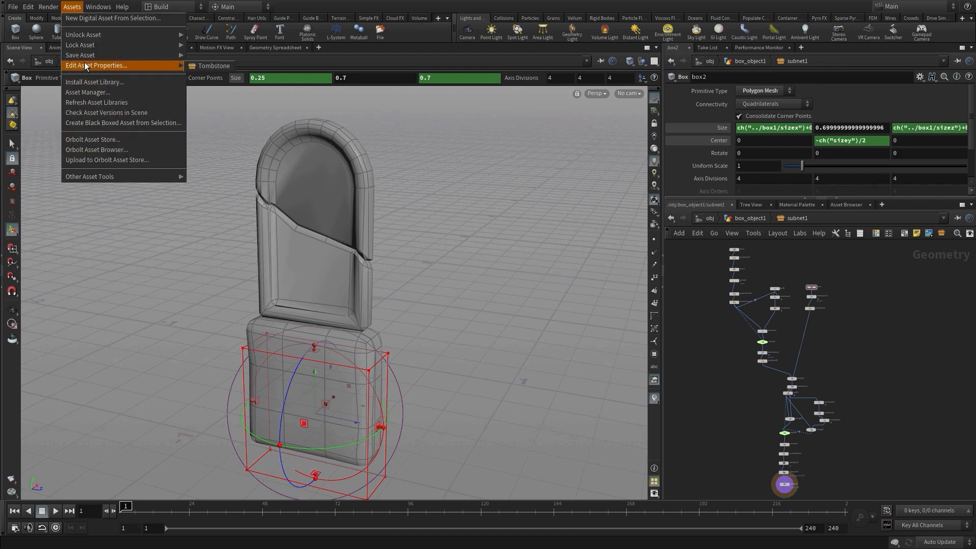
{"action": "left_click", "coordinate": [203, 60]}
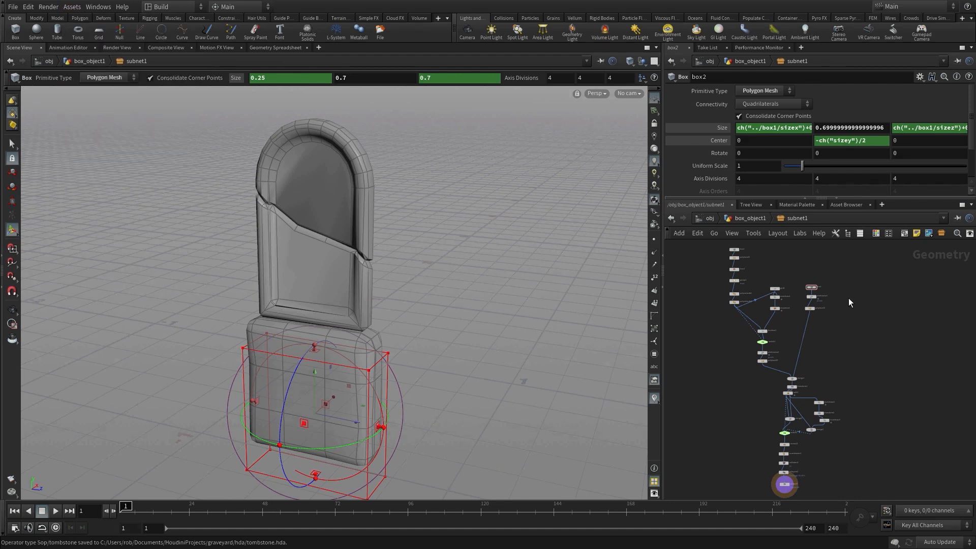
Return to the box_object1 level, test the Broken and Broken with Piece variants, and set Variants back to Straight
{"action": "left_click", "coordinate": [751, 221]}
{"action": "left_click", "coordinate": [783, 176]}
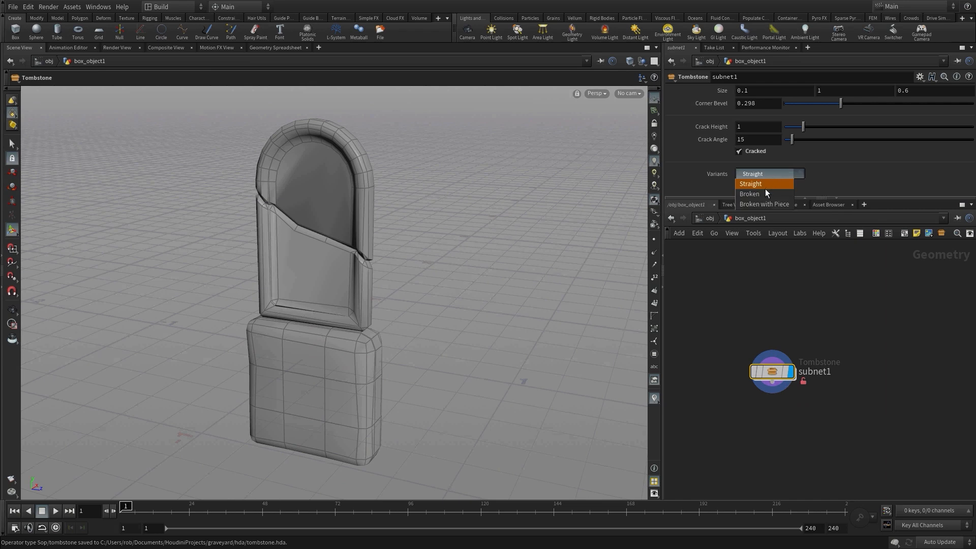
{"action": "left_click", "coordinate": [763, 193]}
{"action": "left_click", "coordinate": [757, 175]}
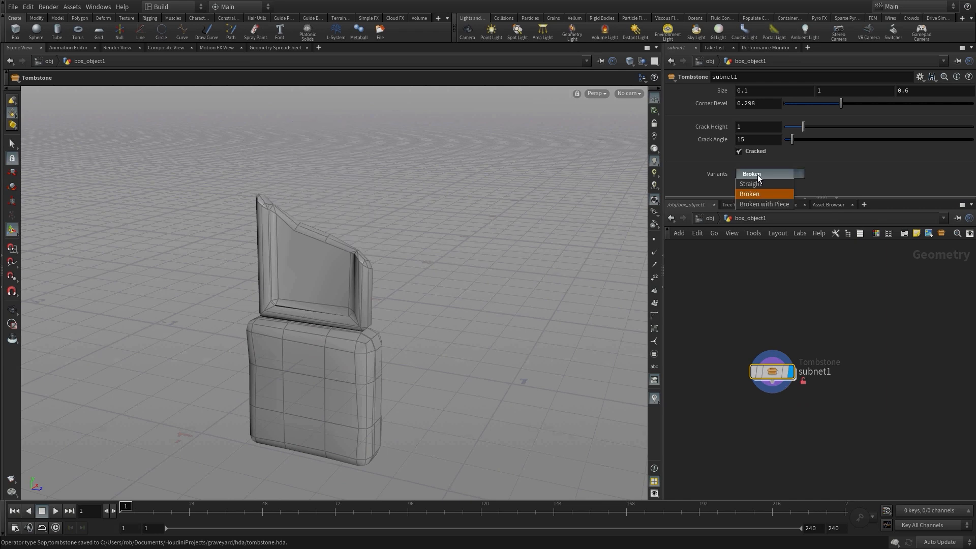
{"action": "left_click", "coordinate": [764, 204]}
{"action": "left_click", "coordinate": [738, 151]}
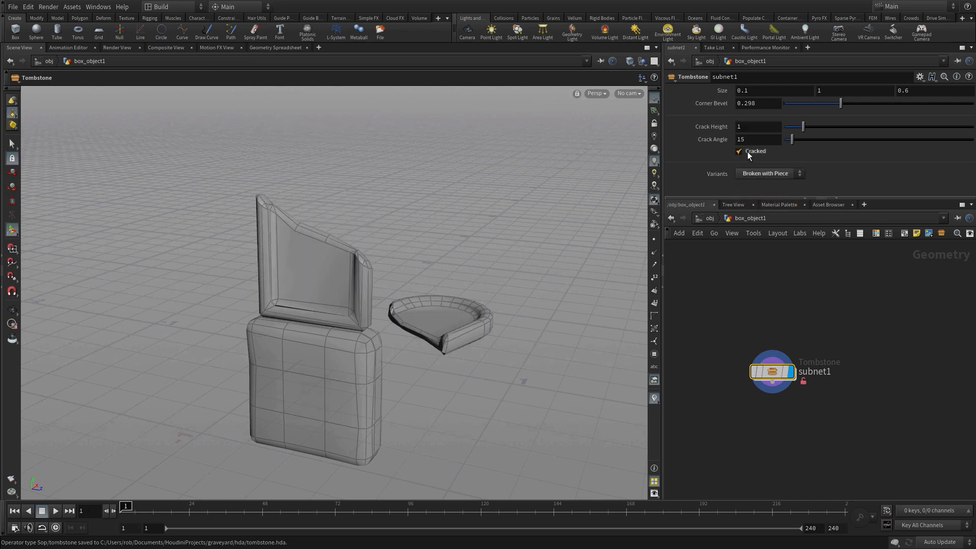
{"action": "left_click", "coordinate": [752, 173]}
{"action": "left_click", "coordinate": [752, 184]}
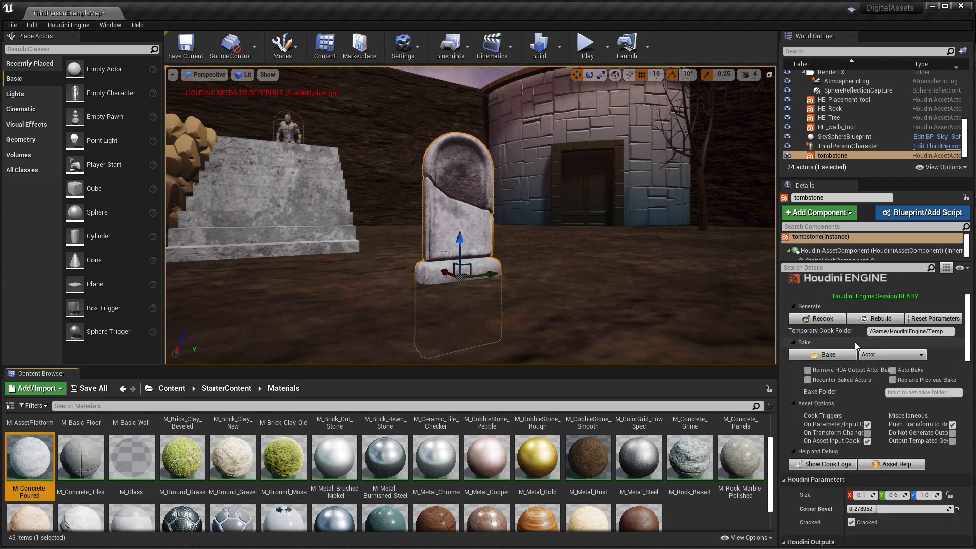
Switch to Unreal Editor and rebuild the selected tombstone actor to load its updated Houdini parameters
{"action": "scroll", "coordinate": [855, 342], "scroll_direction": "up", "scroll_amount": 3}
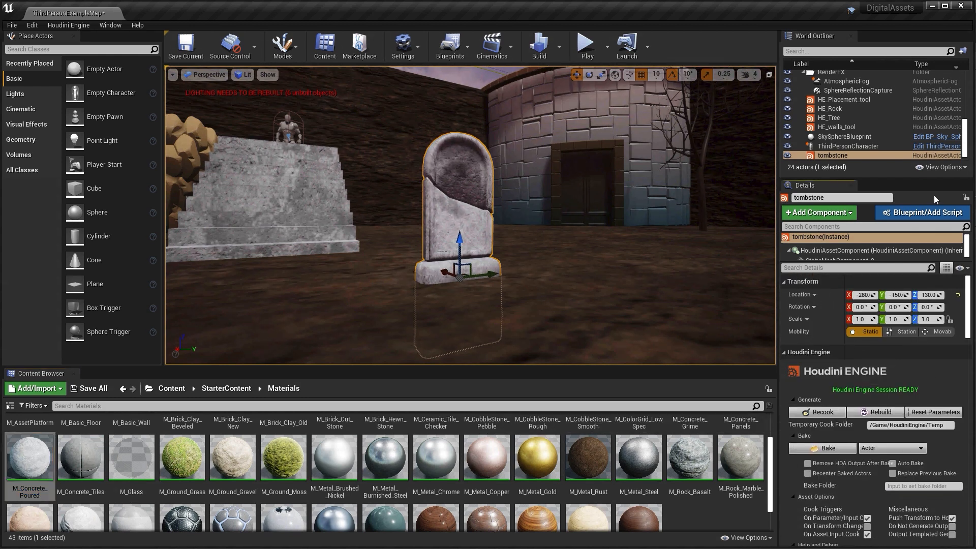
{"action": "scroll", "coordinate": [892, 385], "scroll_direction": "down", "scroll_amount": 10}
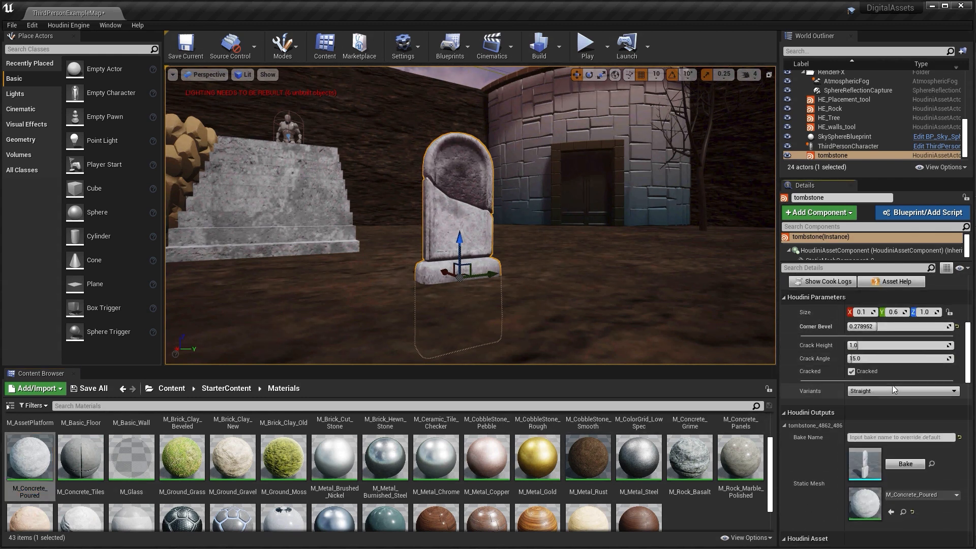
Test the tombstone's Broken with Piece and Broken variants in the level, and set Variants back to Straight
{"action": "left_click", "coordinate": [851, 371]}
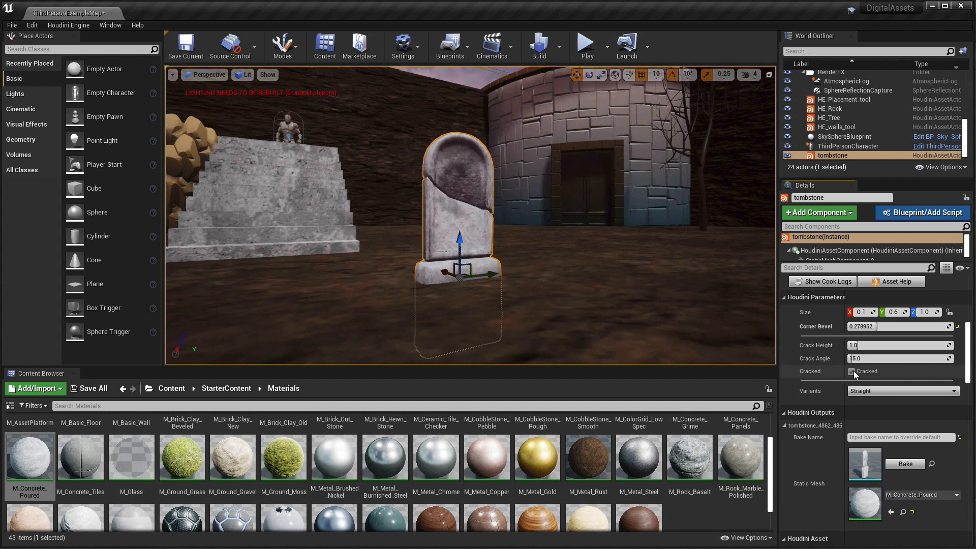
{"action": "left_click", "coordinate": [870, 391]}
{"action": "left_click", "coordinate": [870, 412]}
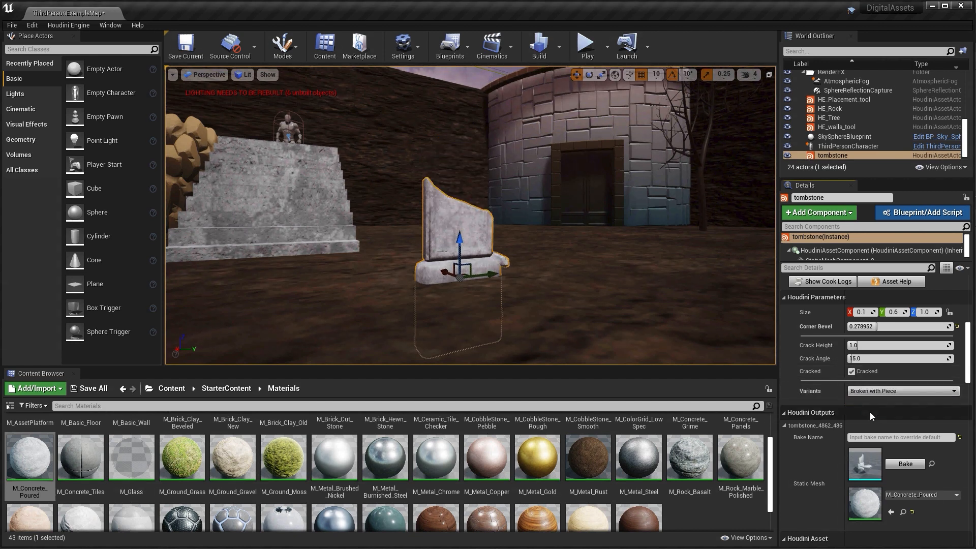
{"action": "left_click_drag", "start_coordinate": [587, 274], "coordinate": [554, 248], "text": "alt"}
{"action": "left_click", "coordinate": [870, 391]}
{"action": "left_click", "coordinate": [870, 405]}
{"action": "left_click", "coordinate": [877, 391]}
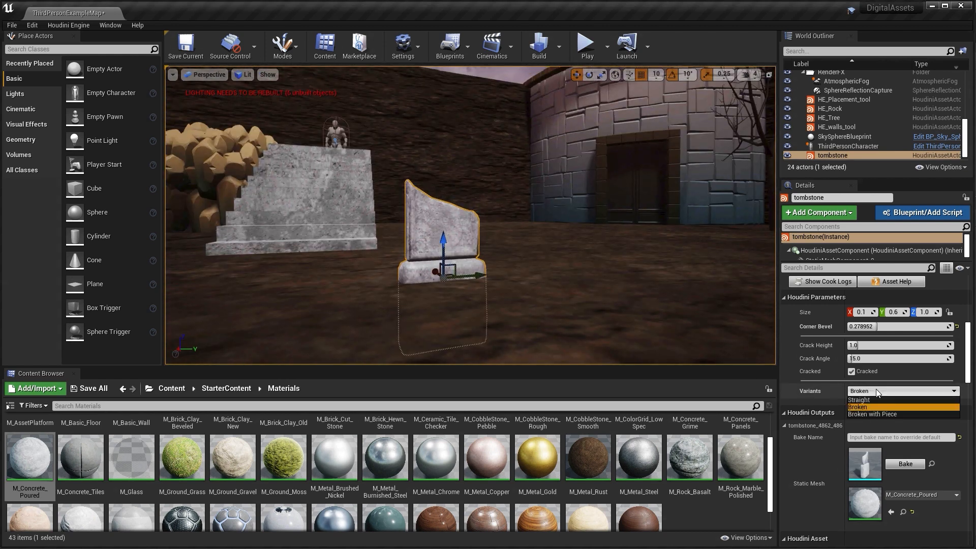
{"action": "left_click", "coordinate": [874, 400]}
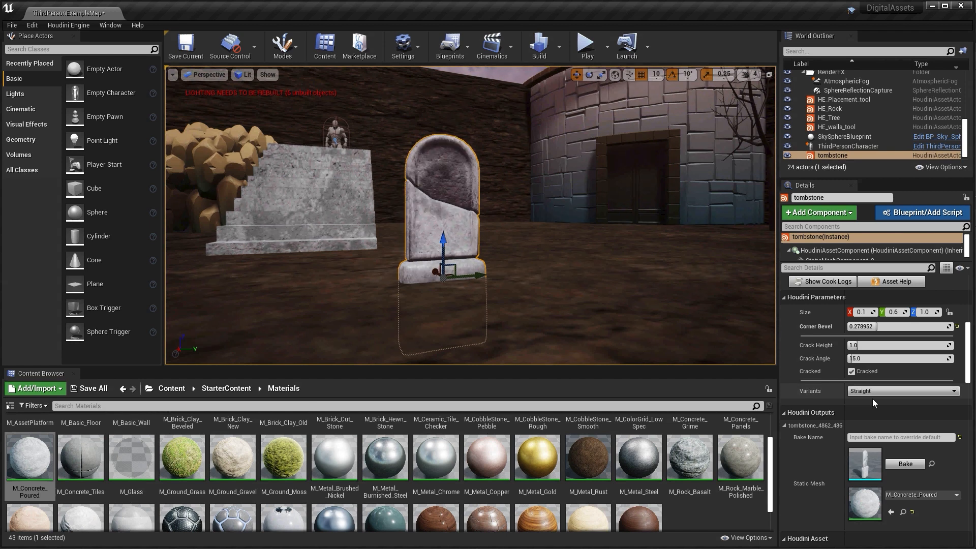
{"action": "left_click_drag", "start_coordinate": [531, 275], "coordinate": [547, 285], "text": "alt"}
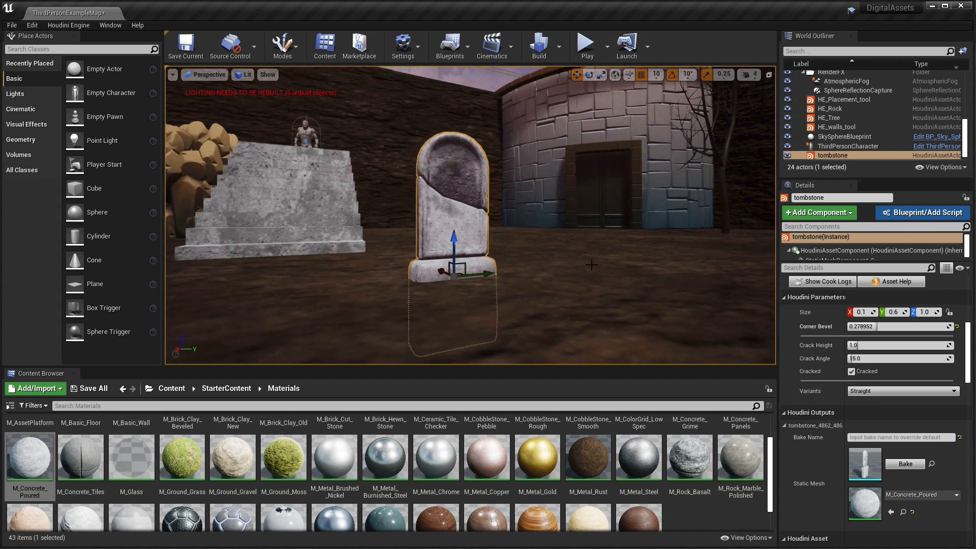
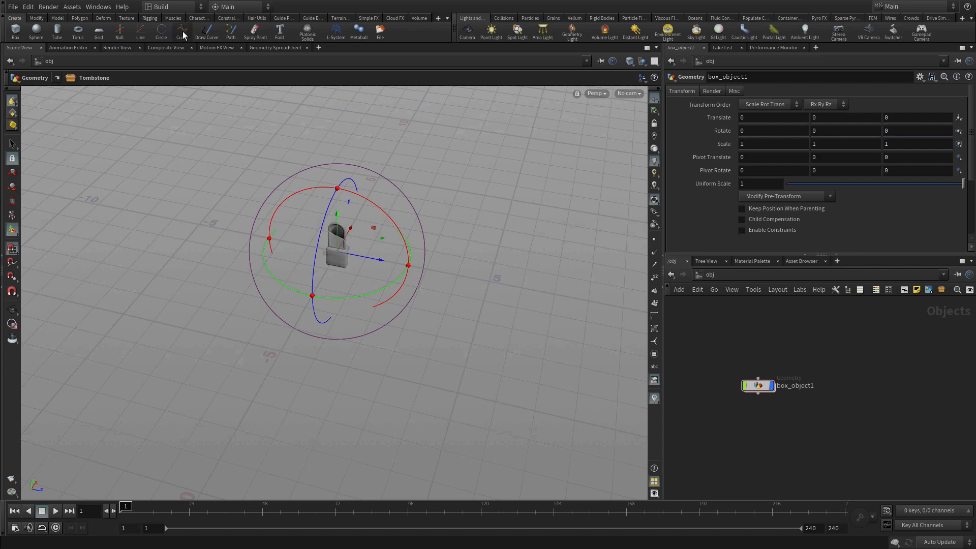
In Houdini, draw a closed four-point polygon curve on the ground around the tombstone and hide box_object1
{"action": "left_click", "coordinate": [94, 307]}
{"action": "left_click", "coordinate": [232, 153]}
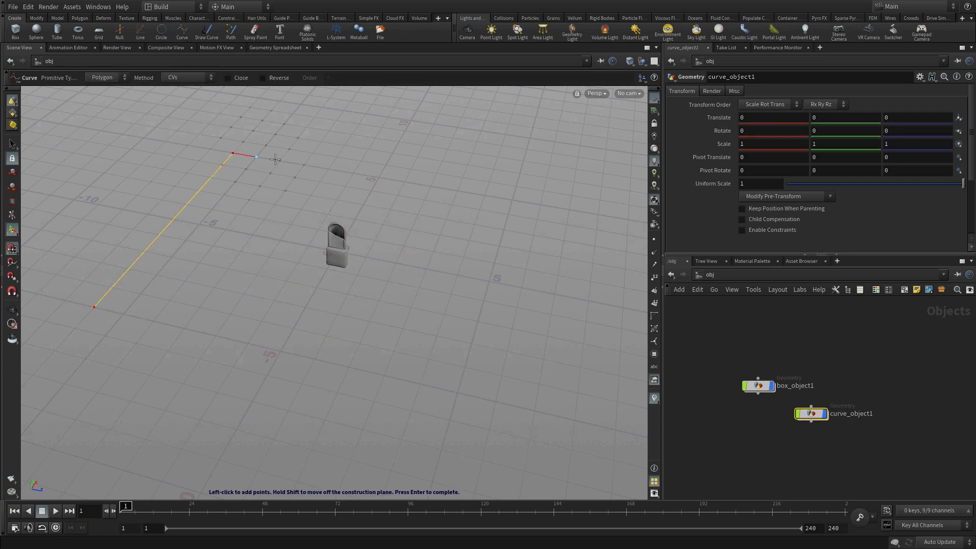
{"action": "left_click", "coordinate": [540, 205]}
{"action": "left_click", "coordinate": [497, 402]}
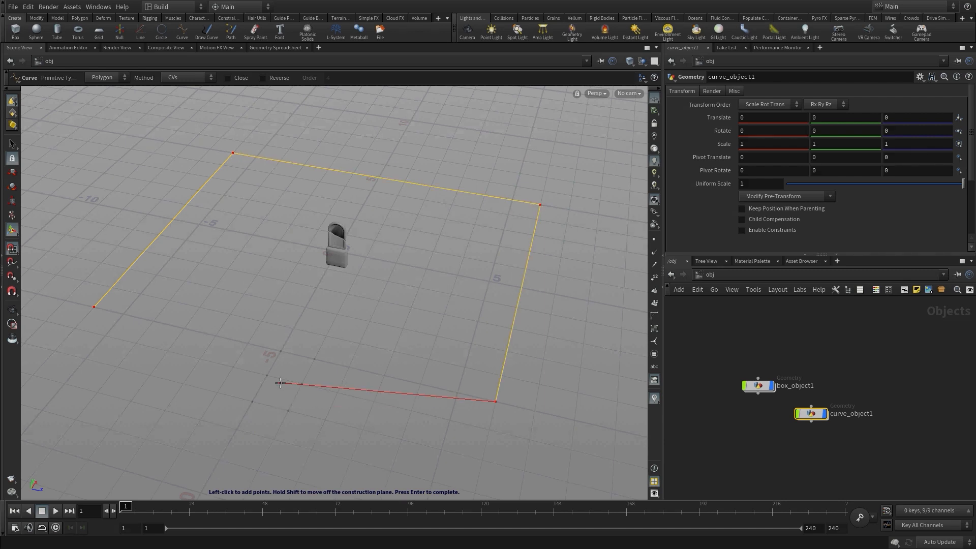
{"action": "left_click", "coordinate": [227, 78]}
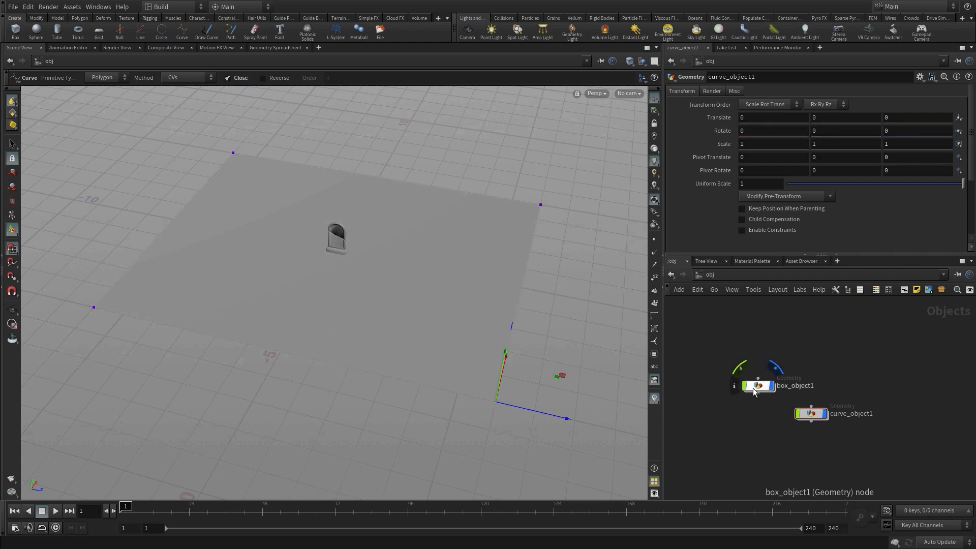
{"action": "left_click", "coordinate": [771, 385]}
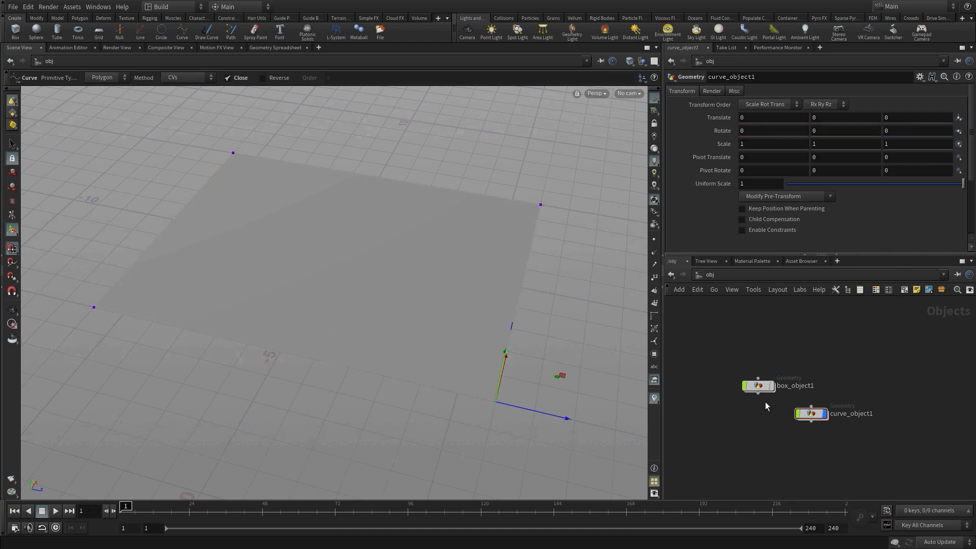
Copy box1 and polybevel1 from inside box_object1's tombstone subnet and paste them into curve_object1 beside curve1
{"action": "double_click", "coordinate": [766, 386]}
{"action": "double_click", "coordinate": [781, 388]}
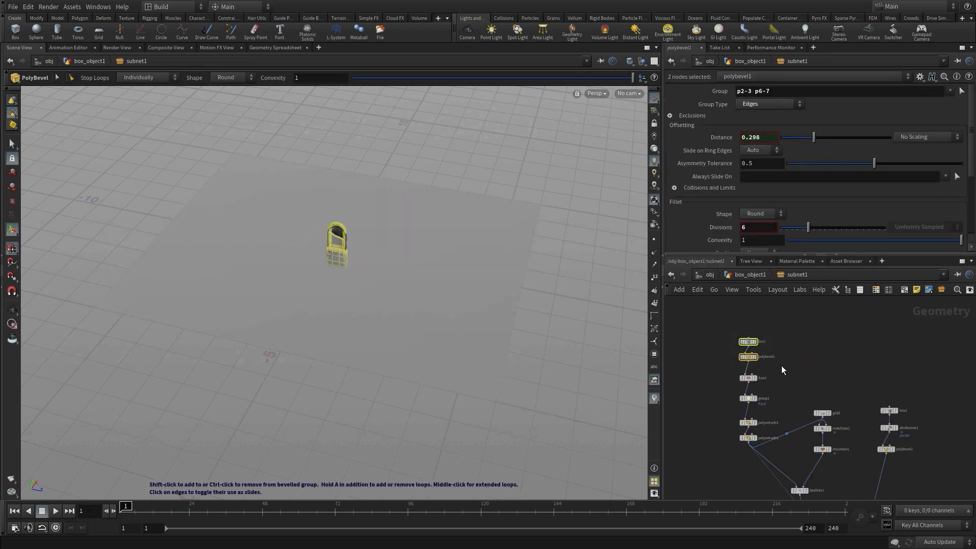
{"action": "key", "text": "ctrl+c"}
{"action": "left_click", "coordinate": [713, 278]}
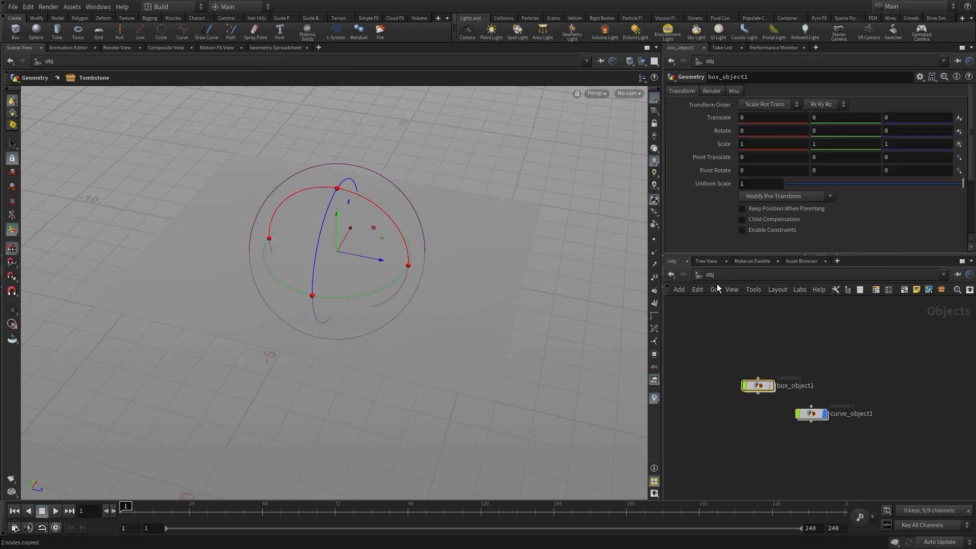
{"action": "left_click", "coordinate": [813, 414]}
{"action": "double_click", "coordinate": [815, 415]}
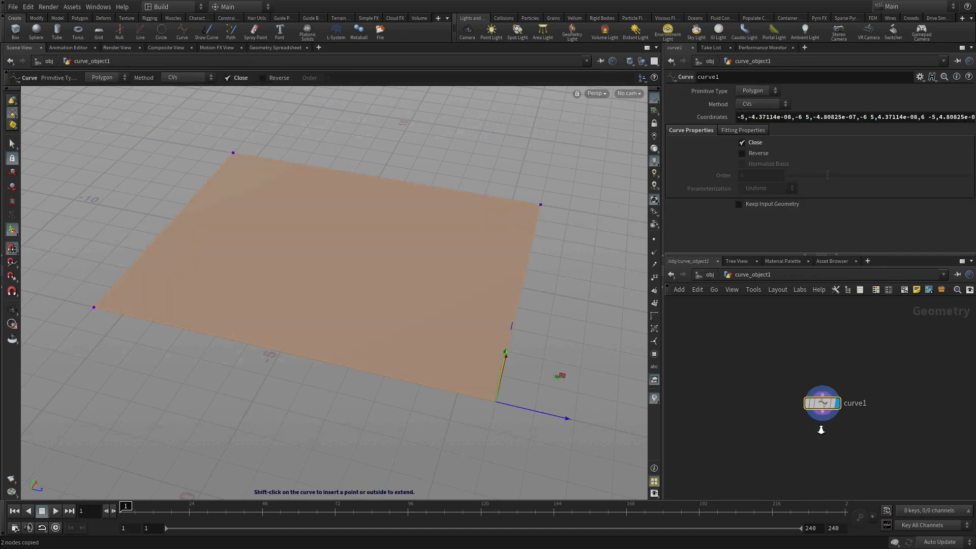
{"action": "key", "text": "ctrl+v"}
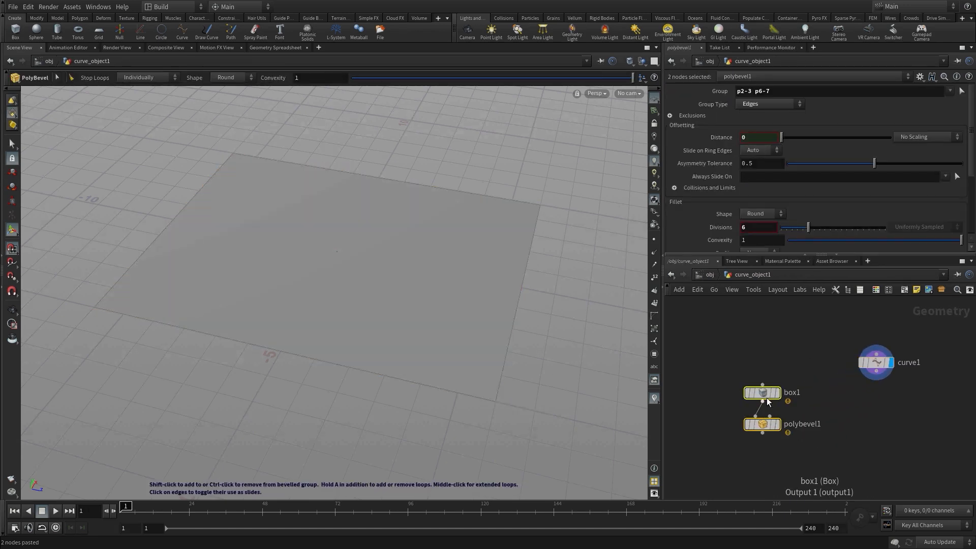
{"action": "left_click_drag", "start_coordinate": [767, 395], "coordinate": [763, 361]}
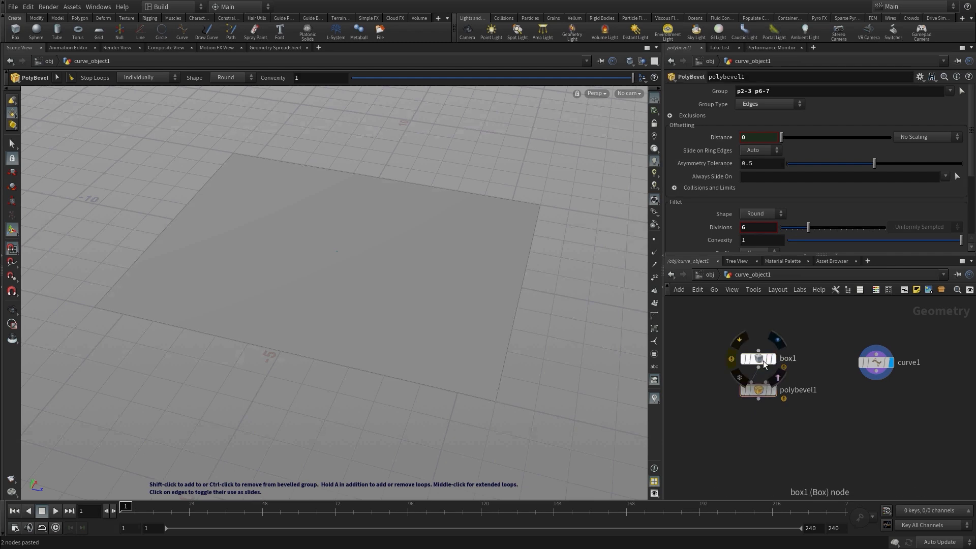
Delete the channel references on the pasted box1's Size and revert the parameter to its defaults
{"action": "left_click", "coordinate": [757, 359]}
{"action": "right_click", "coordinate": [712, 124]}
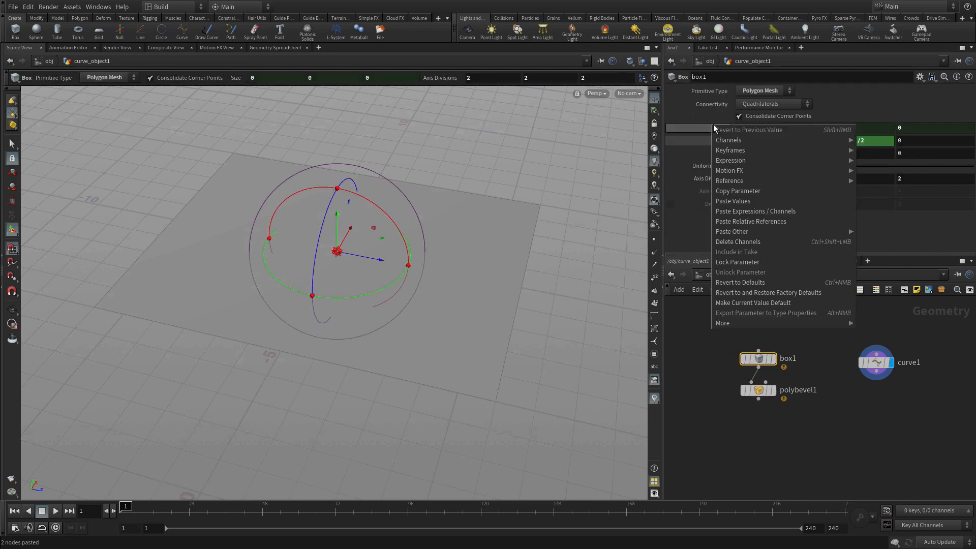
{"action": "left_click", "coordinate": [741, 241]}
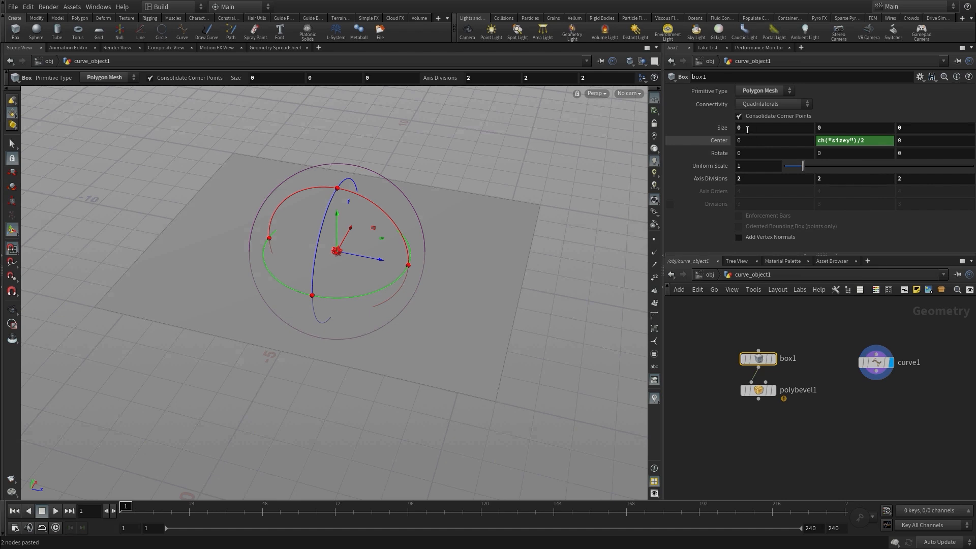
{"action": "right_click", "coordinate": [708, 123]}
{"action": "left_click", "coordinate": [735, 283]}
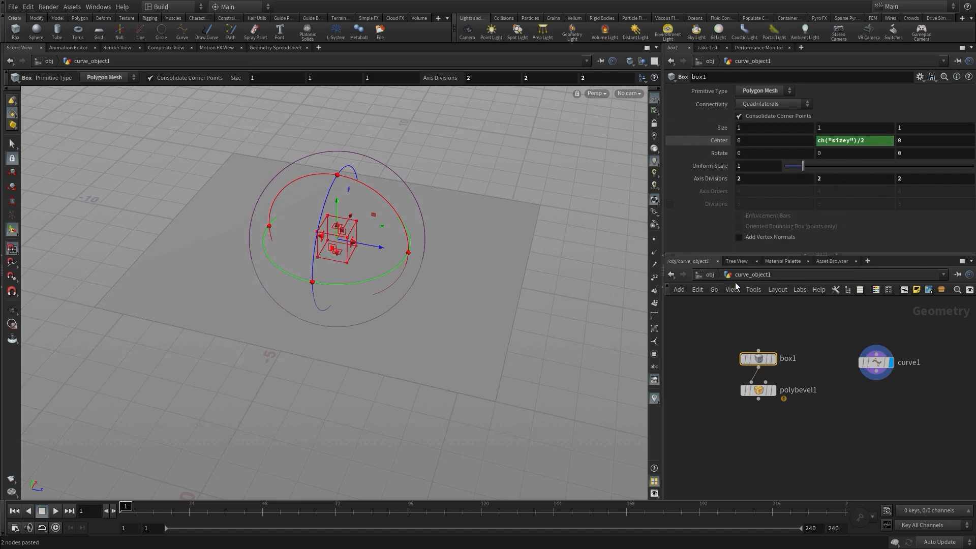
Set box1's X size to 0.1 and Z size to 0.6
{"action": "left_click", "coordinate": [746, 128]}
{"action": "type", "text": ".1"}
{"action": "key", "text": "Tab"}
{"action": "key", "text": "Tab"}
{"action": "type", "text": ".6"}
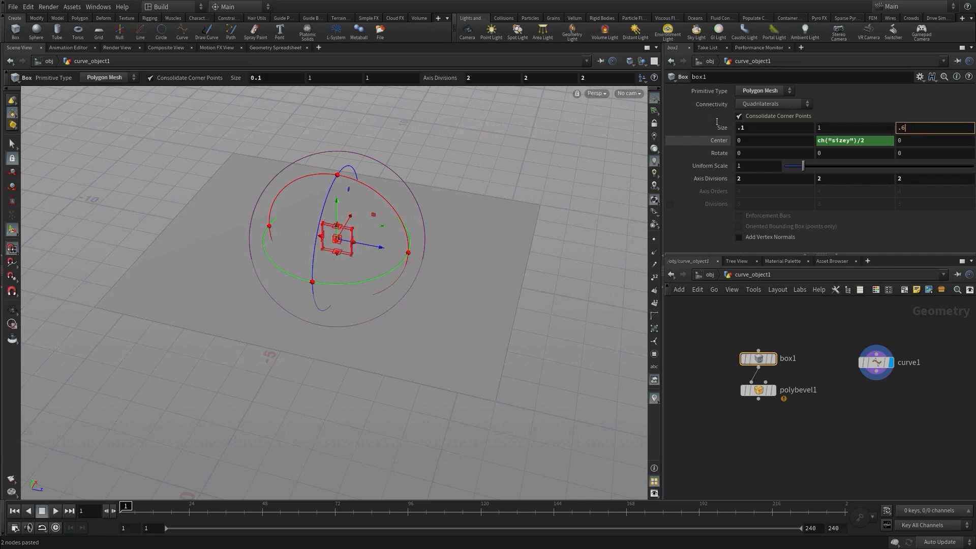
{"action": "key", "text": "Return"}
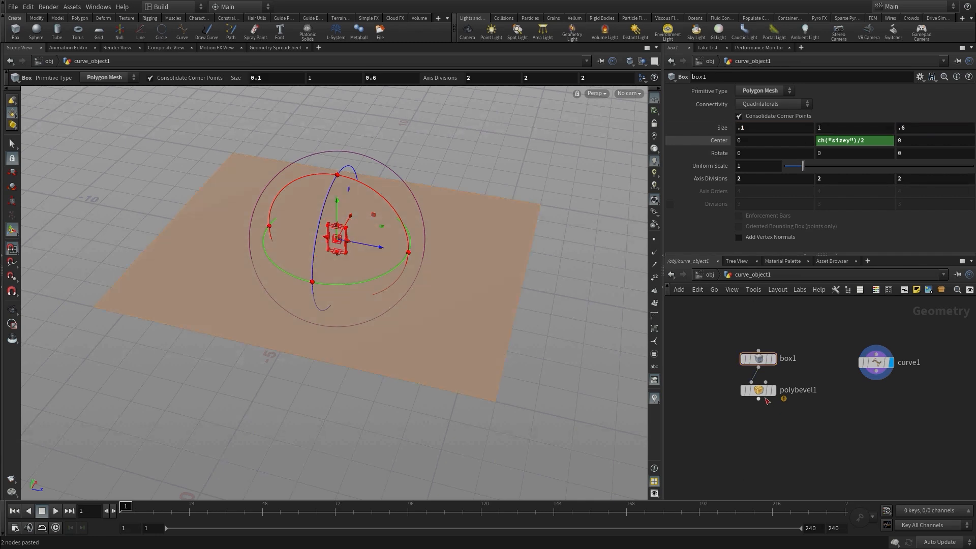
Display polybevel1, remove the channel reference on its Distance, and set Distance to 0.3
{"action": "left_click", "coordinate": [773, 391]}
{"action": "left_click", "coordinate": [755, 392]}
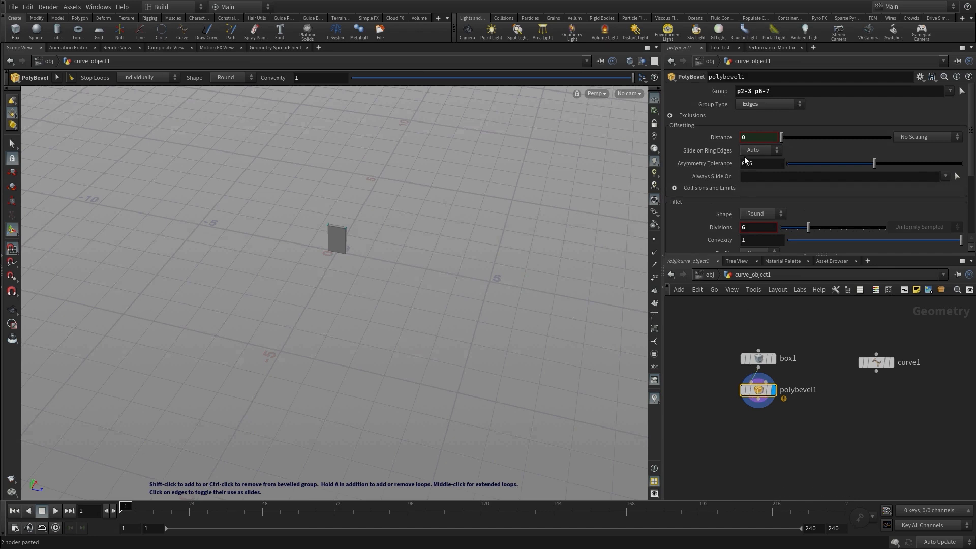
{"action": "right_click", "coordinate": [725, 139]}
{"action": "left_click", "coordinate": [772, 253]}
{"action": "left_click_drag", "start_coordinate": [751, 137], "coordinate": [720, 135]}
{"action": "type", "text": ".3"}
{"action": "key", "text": "Return"}
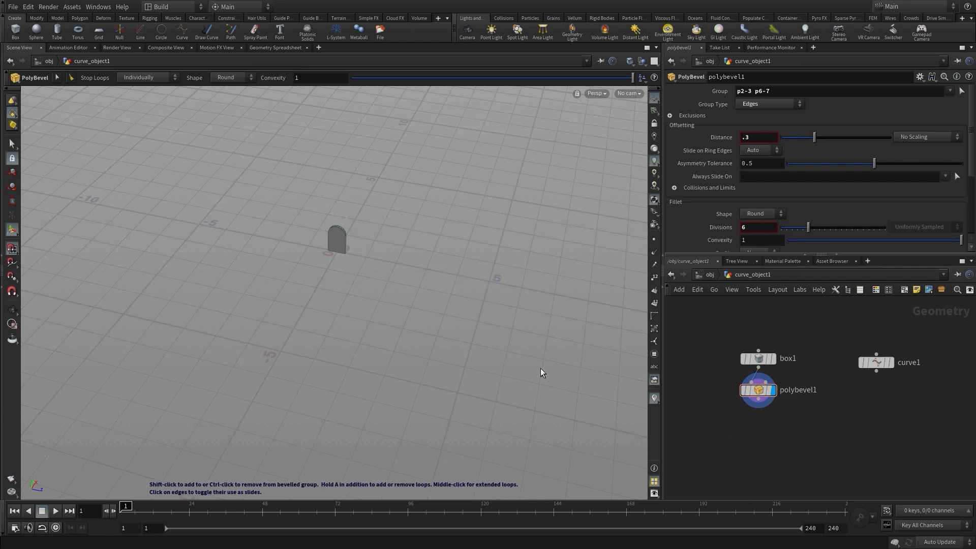
Add a Copy to Points node below polybevel1 in the curve_object1 network
{"action": "key", "text": "Tab"}
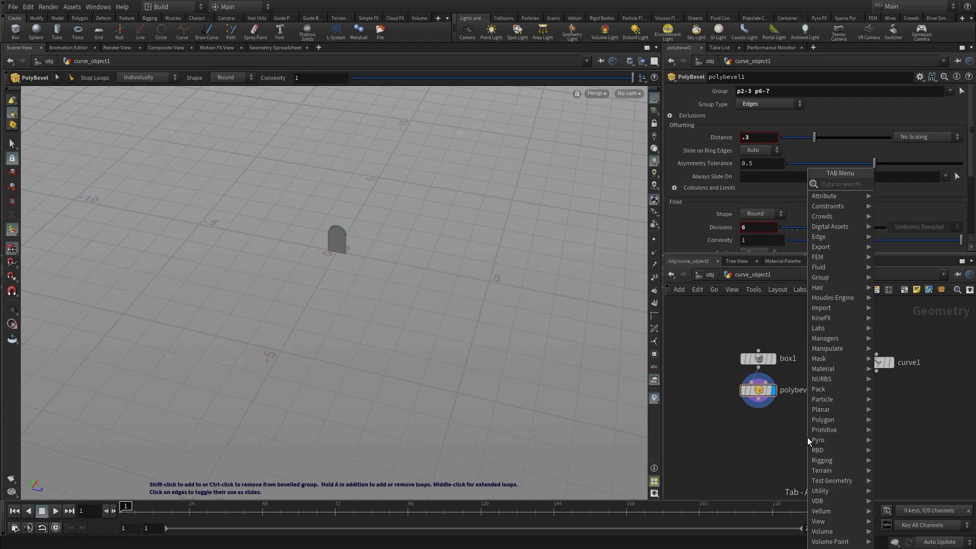
{"action": "type", "text": "copyto"}
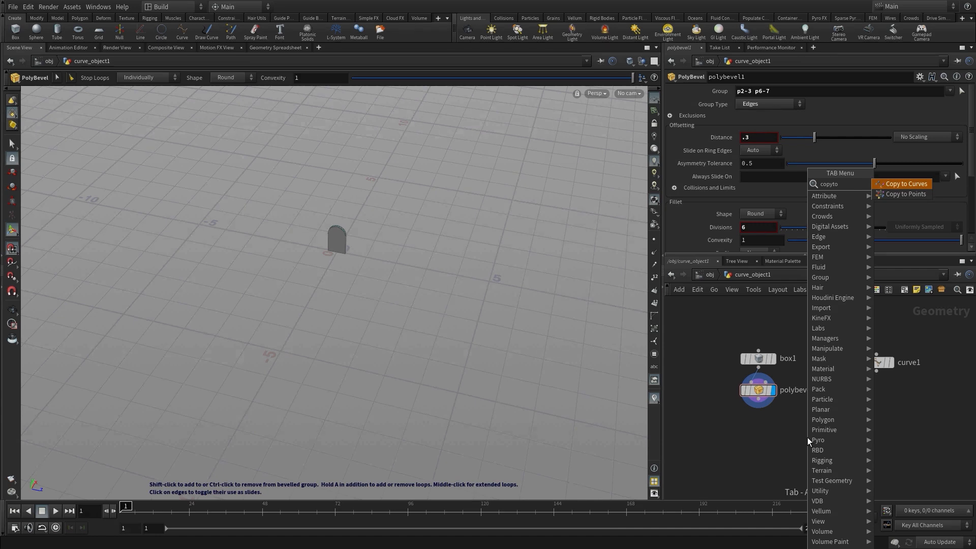
{"action": "key", "text": "Down"}
{"action": "key", "text": "Return"}
{"action": "left_click", "coordinate": [810, 444]}
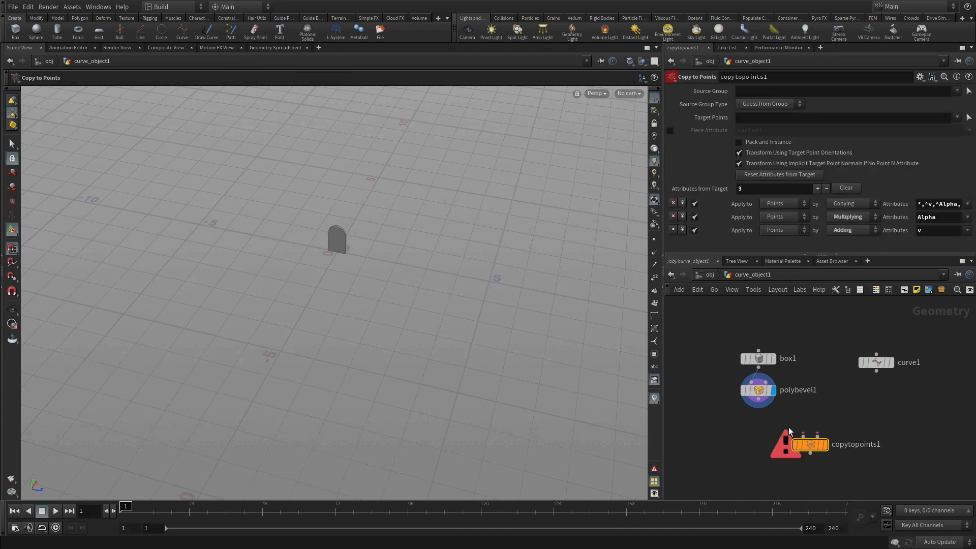
Wire polybevel1 as the Copy to Points geometry and curve1 as its target points, display the node, and enable Pack and Instance
{"action": "left_click", "coordinate": [758, 406]}
{"action": "left_click", "coordinate": [803, 436]}
{"action": "left_click", "coordinate": [876, 371]}
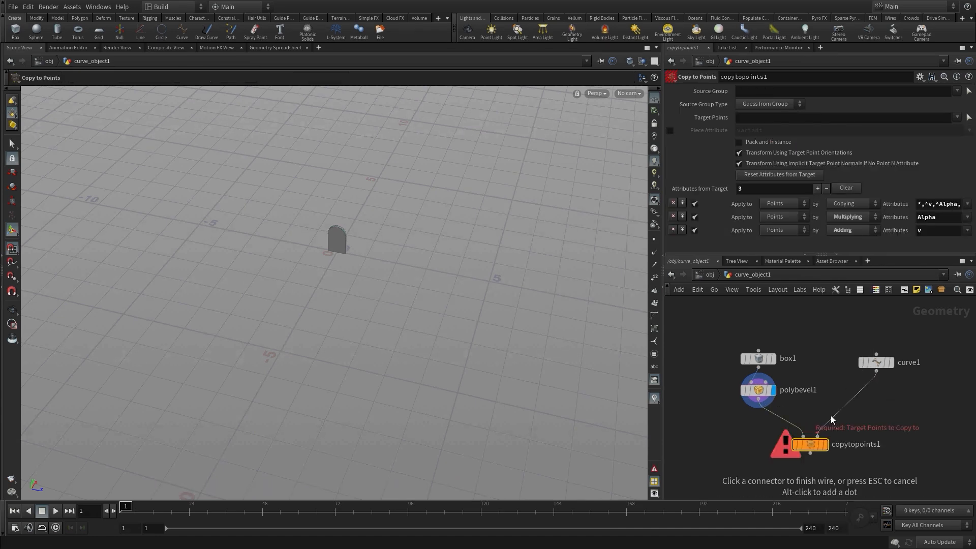
{"action": "left_click", "coordinate": [817, 436]}
{"action": "left_click", "coordinate": [824, 445]}
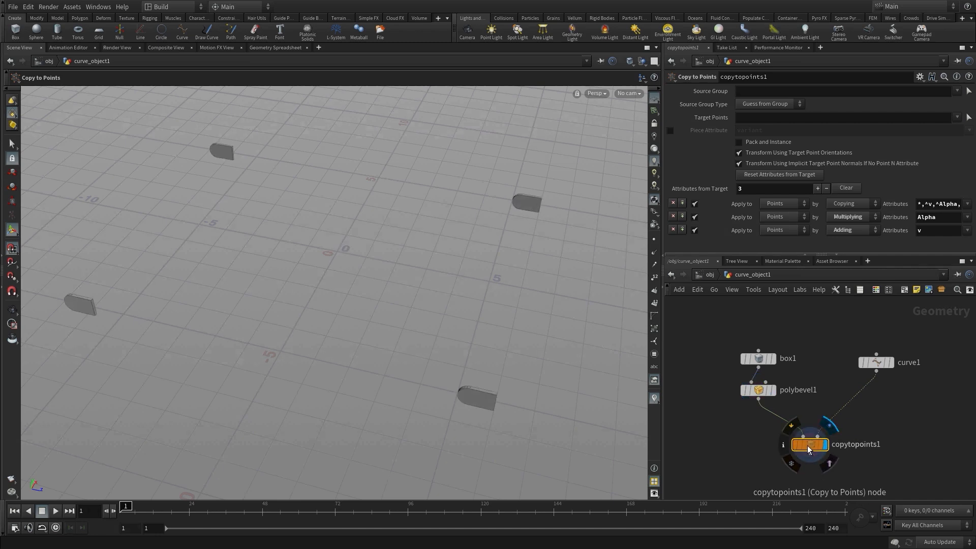
{"action": "left_click", "coordinate": [739, 141]}
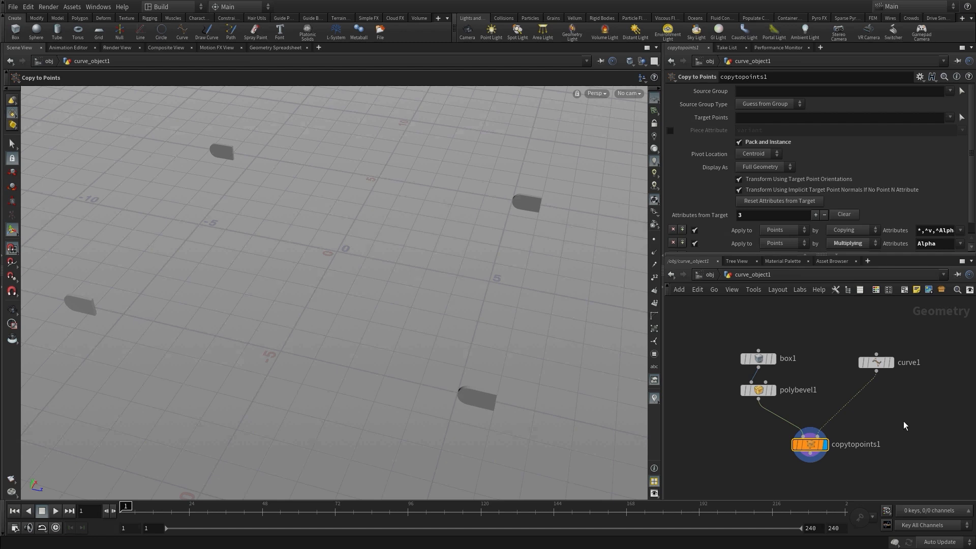
Insert a Scatter and Align node on the wire between curve1 and copytopoints1
{"action": "key", "text": "Tab"}
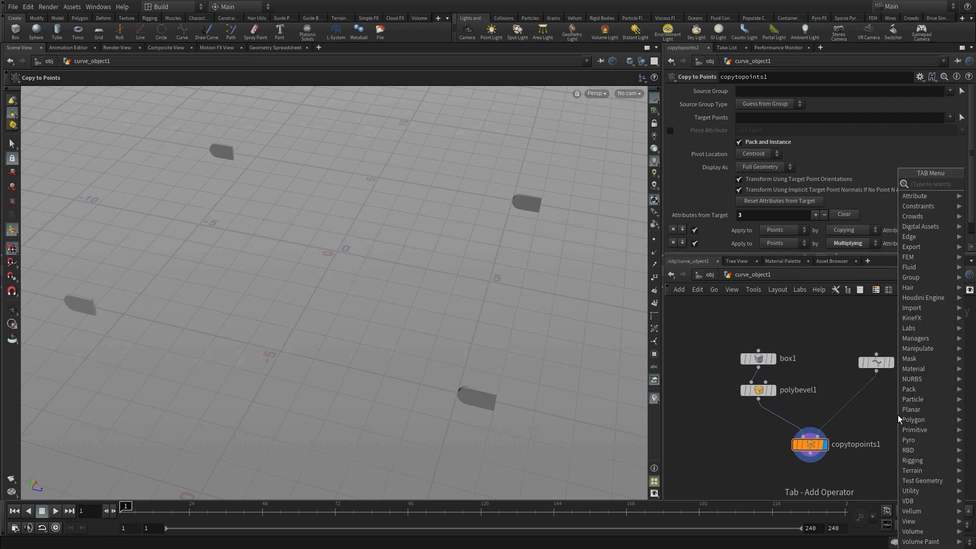
{"action": "type", "text": "scatt"}
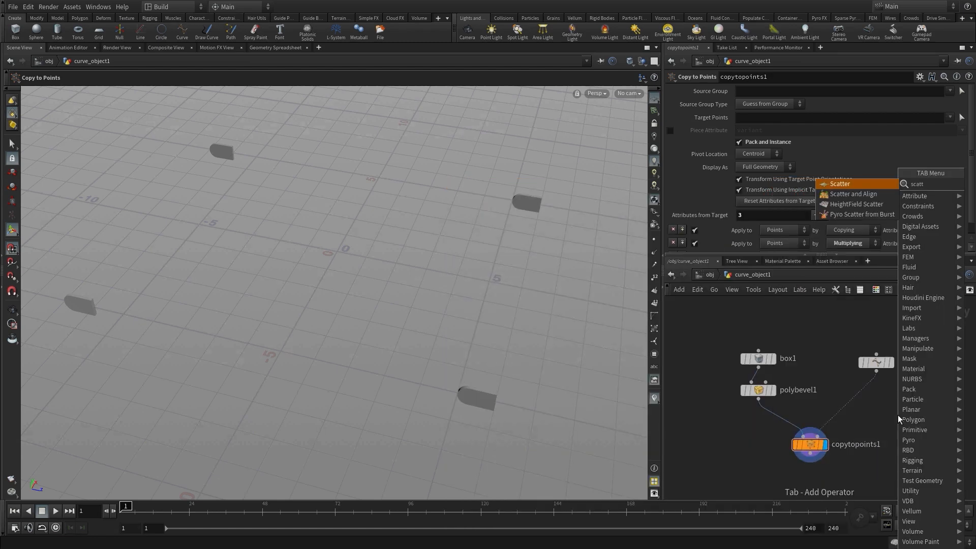
{"action": "key", "text": "Return"}
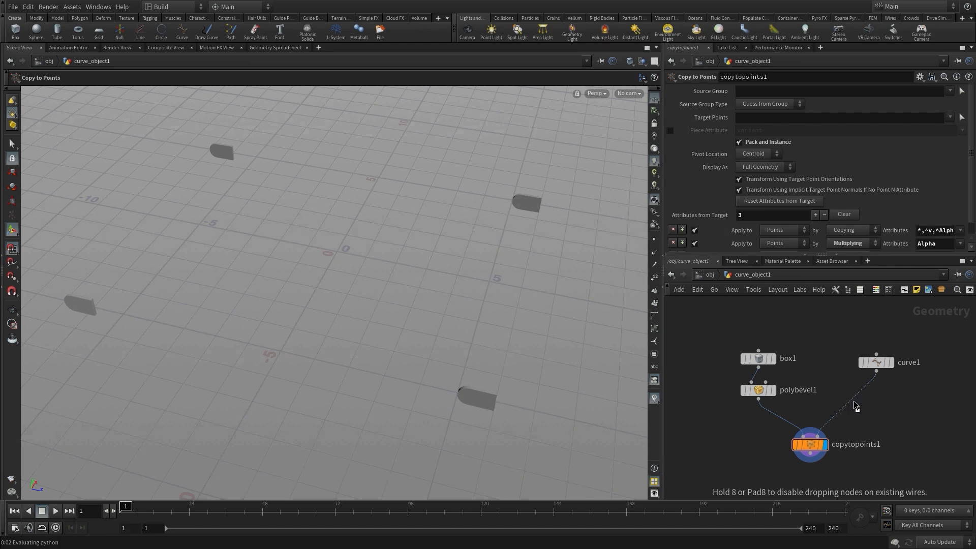
{"action": "left_click", "coordinate": [856, 407]}
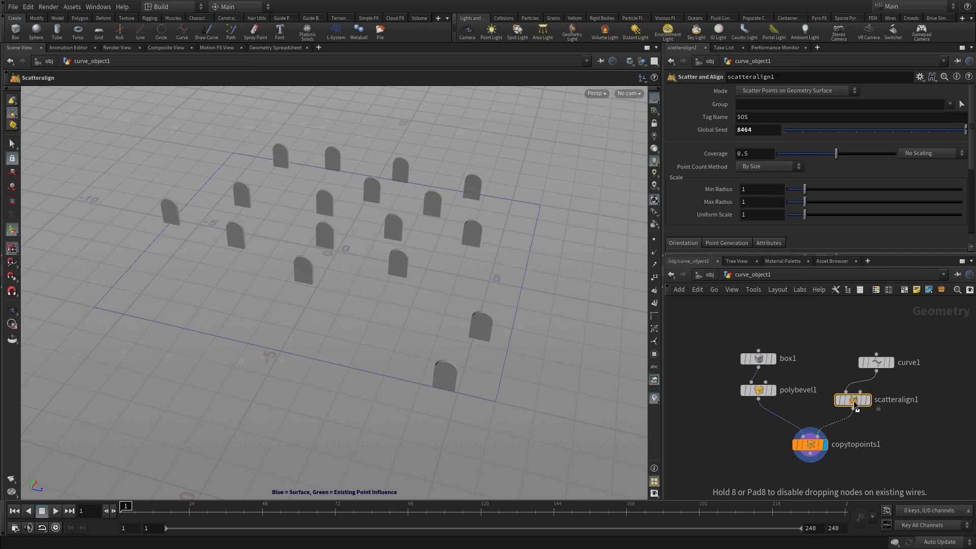
Set the Coverage of scatteralign1 to 1
{"action": "left_click", "coordinate": [754, 153]}
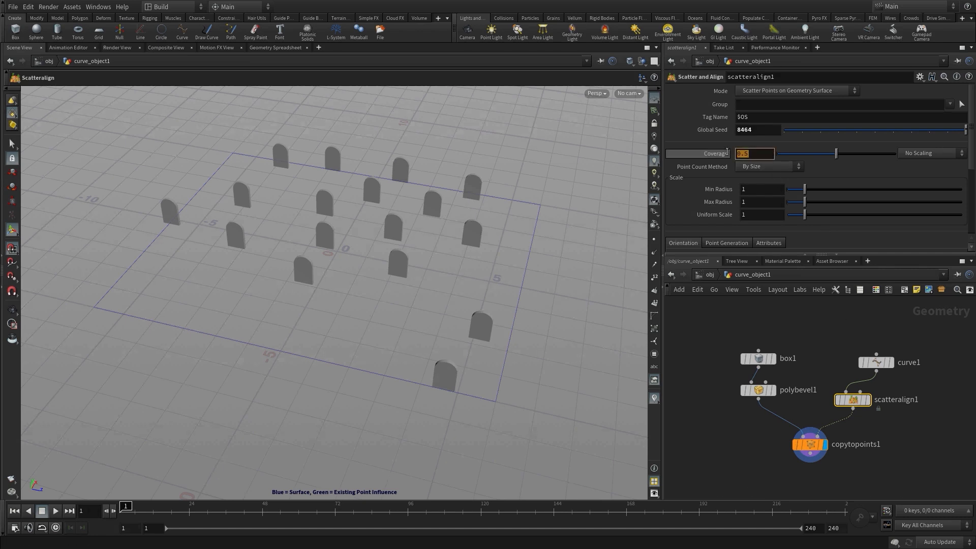
{"action": "type", "text": "1"}
{"action": "key", "text": "Return"}
{"action": "key", "text": "BackSpace"}
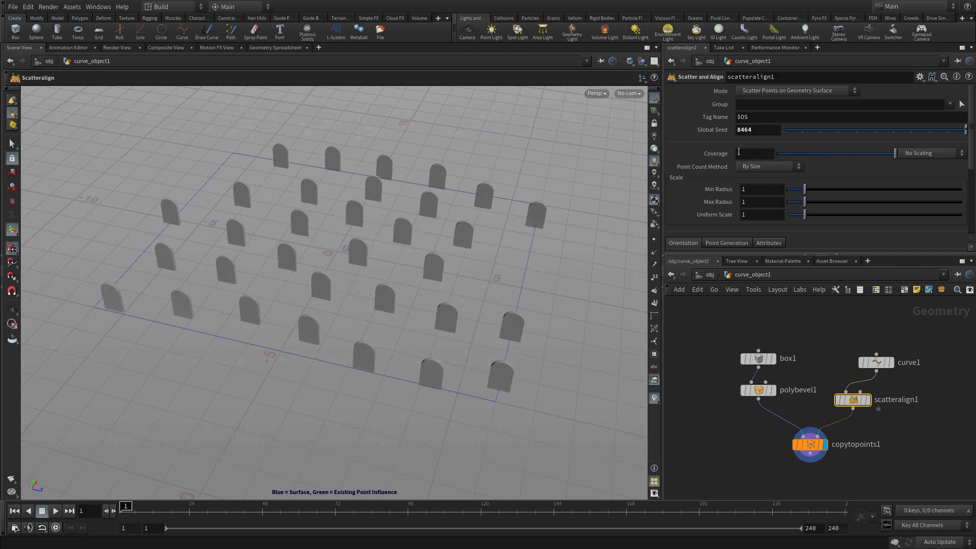
{"action": "type", "text": "1"}
{"action": "key", "text": "Return"}
Vary the scattered tombstone sizes by setting Min Radius to 0.8 and Max Radius to 1.2
{"action": "left_click", "coordinate": [751, 190]}
{"action": "type", "text": ".8"}
{"action": "key", "text": "Tab"}
{"action": "type", "text": "1.2"}
{"action": "key", "text": "Return"}
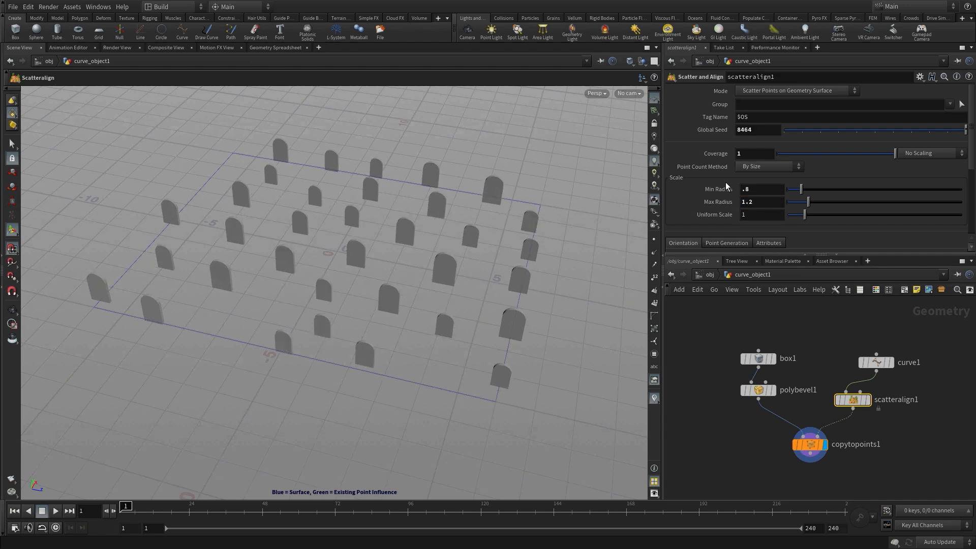
Set scatteralign1's Max Random Cone Angle to 8 and its Rotation Around Normal to a Min Angle of -10 and Max Angle of 10
{"action": "scroll", "coordinate": [752, 181], "scroll_direction": "down", "scroll_amount": 5}
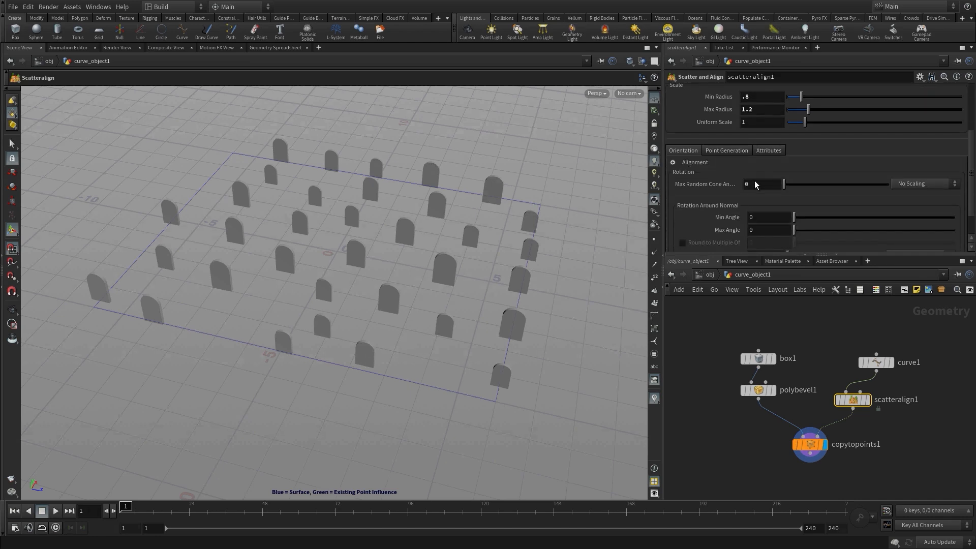
{"action": "left_click", "coordinate": [758, 151]}
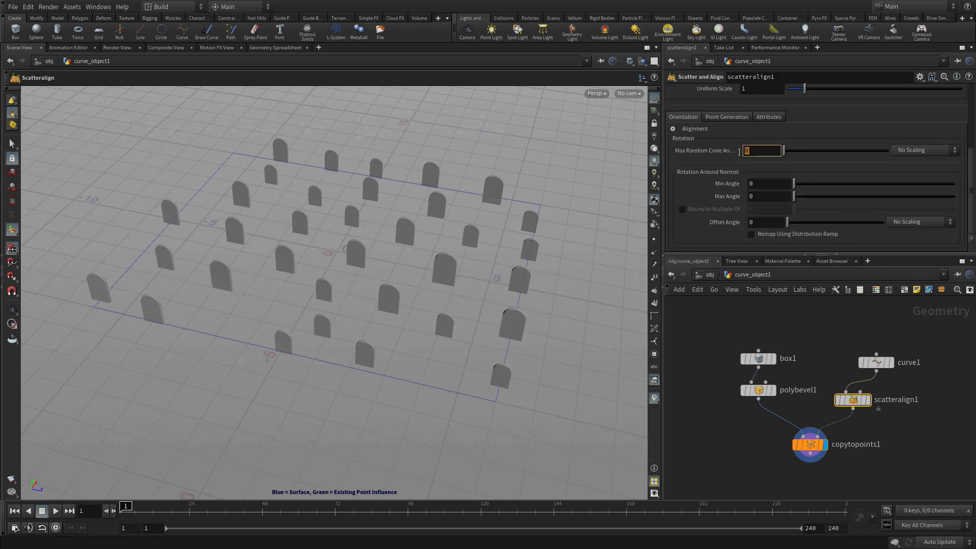
{"action": "type", "text": "8"}
{"action": "key", "text": "Return"}
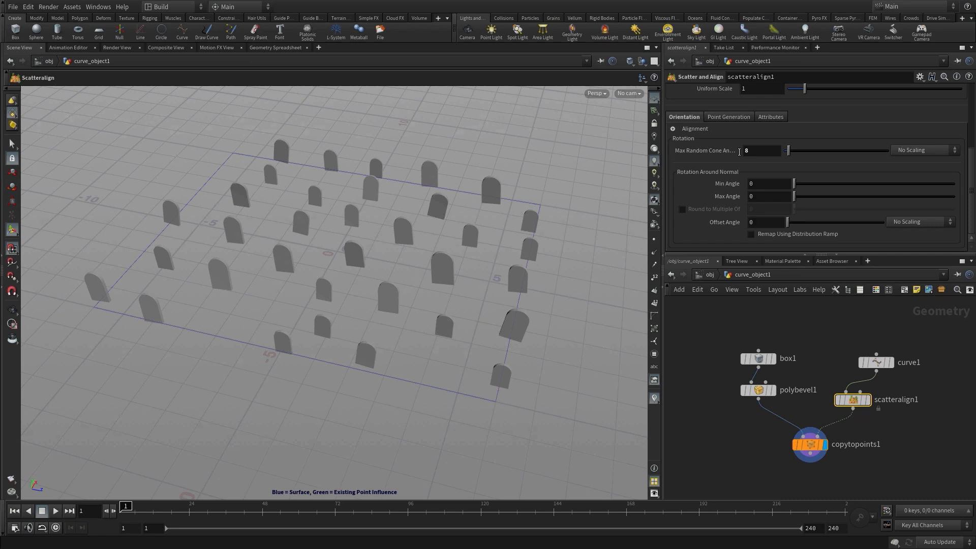
{"action": "left_click", "coordinate": [753, 184]}
{"action": "type", "text": "-10"}
{"action": "key", "text": "Tab"}
{"action": "type", "text": "10"}
{"action": "key", "text": "Tab"}
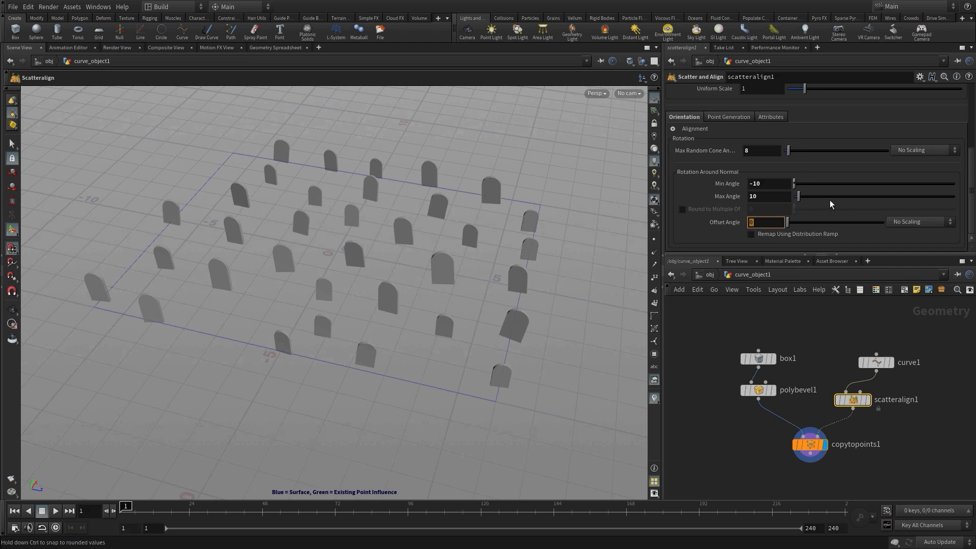
{"action": "scroll", "coordinate": [833, 325], "scroll_direction": "down", "scroll_amount": 2}
Create a digital asset named graveyard from all five nodes in curve_object1, saved to $HIP/hda/graveyard.hda
{"action": "left_click_drag", "start_coordinate": [824, 324], "coordinate": [802, 324]}
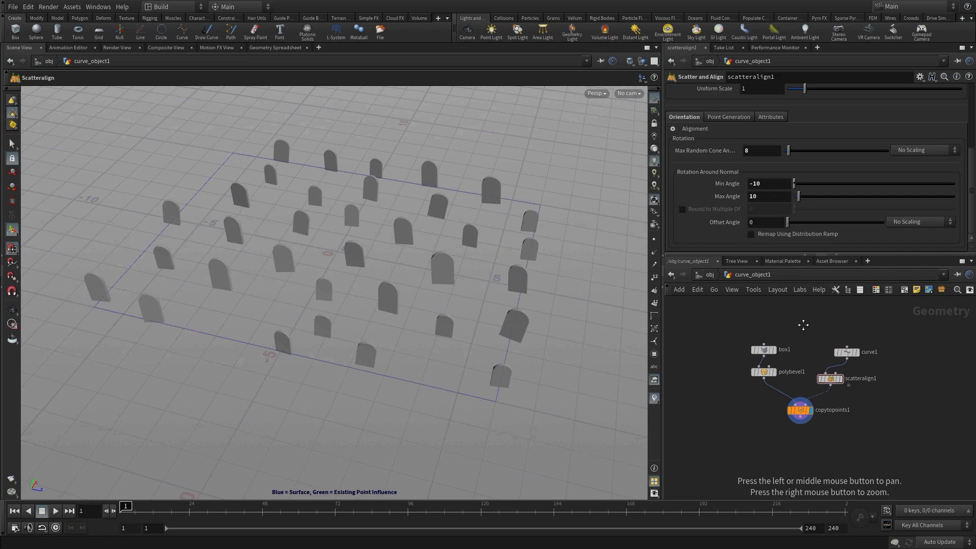
{"action": "left_click_drag", "start_coordinate": [714, 323], "coordinate": [913, 442]}
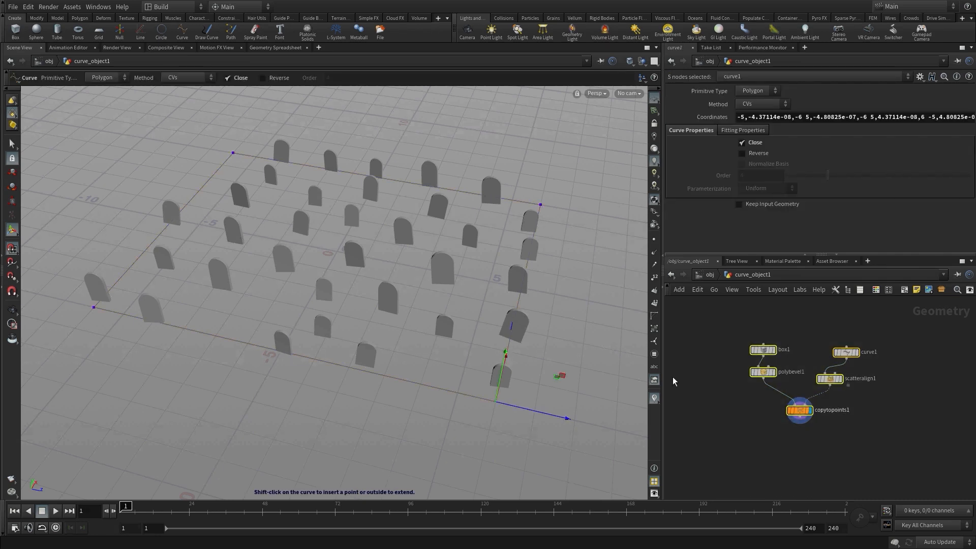
{"action": "left_click", "coordinate": [72, 7]}
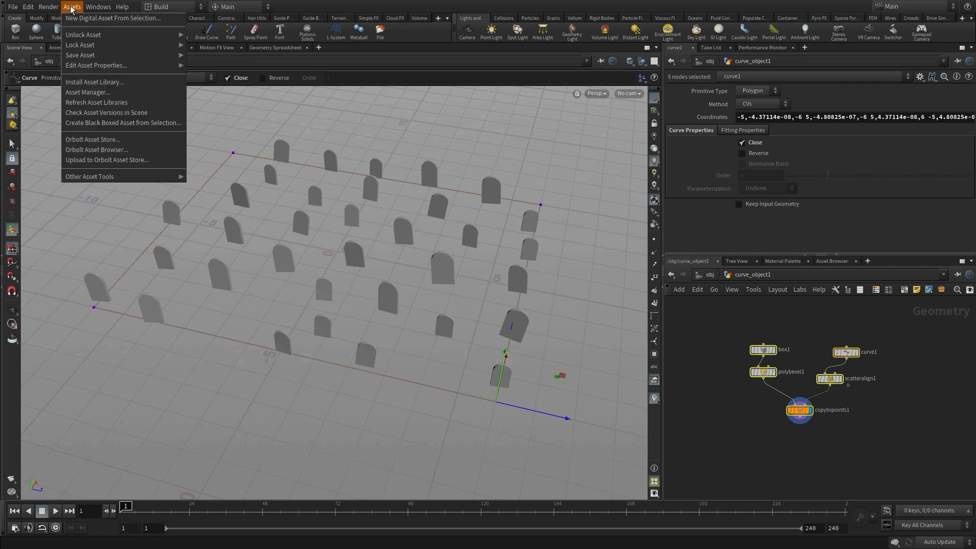
{"action": "left_click", "coordinate": [82, 18]}
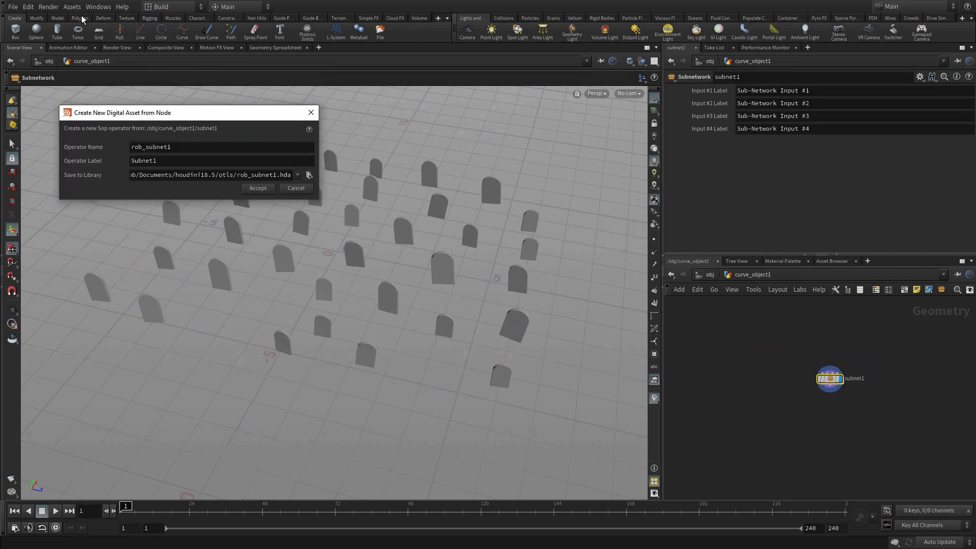
{"action": "type", "text": "grave"}
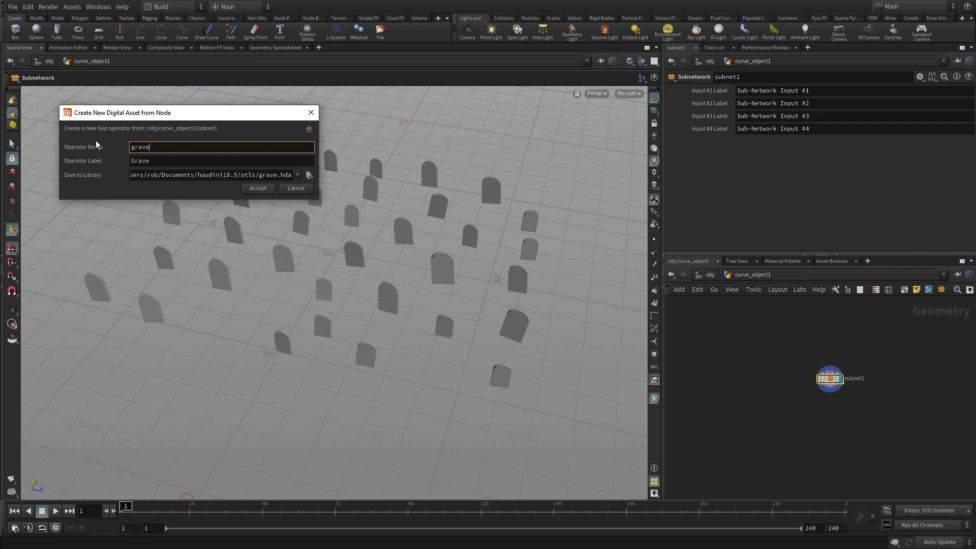
{"action": "type", "text": "yard"}
{"action": "left_click", "coordinate": [309, 175]}
{"action": "left_click", "coordinate": [235, 120]}
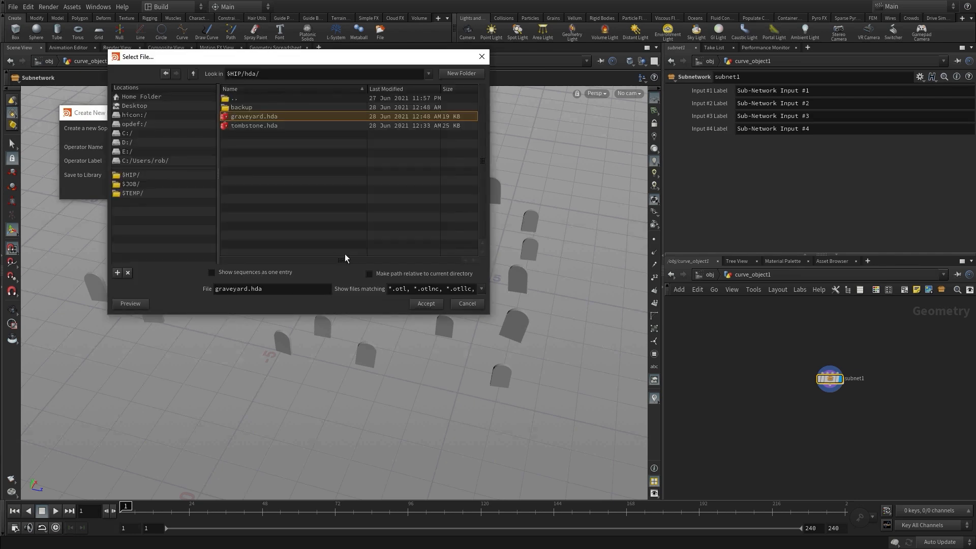
{"action": "left_click", "coordinate": [426, 304]}
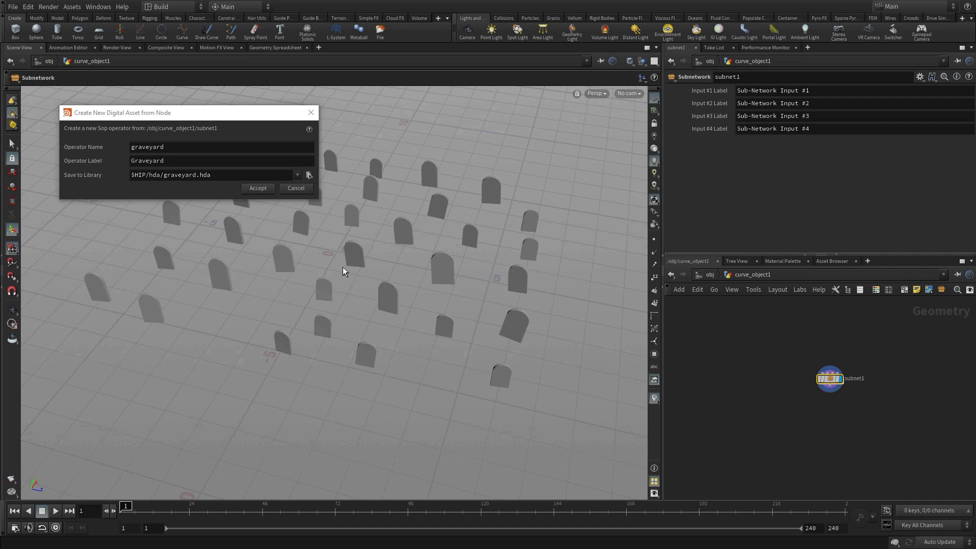
{"action": "left_click", "coordinate": [250, 189]}
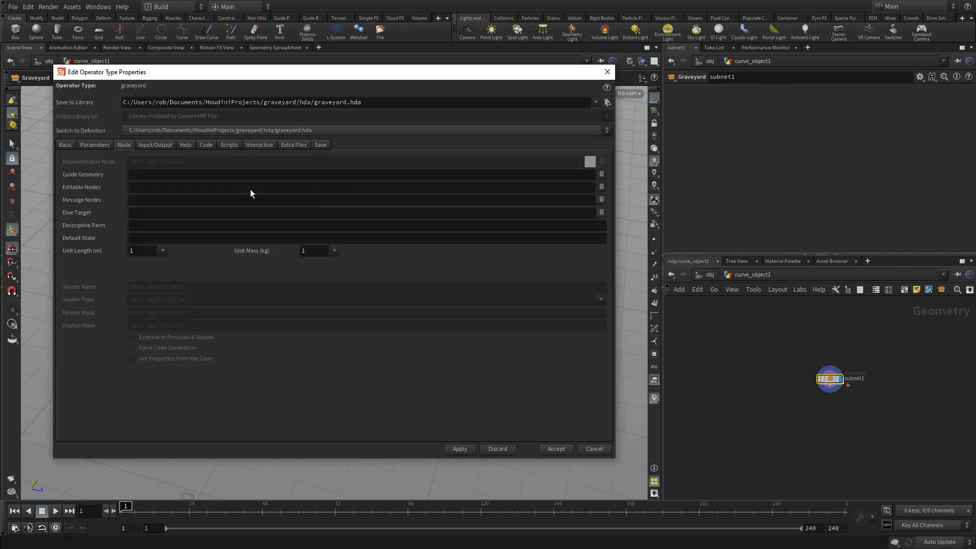
Add scatteralign1's Coverage, Min Radius and Max Radius to the graveyard asset's parameters, with a separator after Coverage and another after Max Radius
{"action": "left_click", "coordinate": [85, 146]}
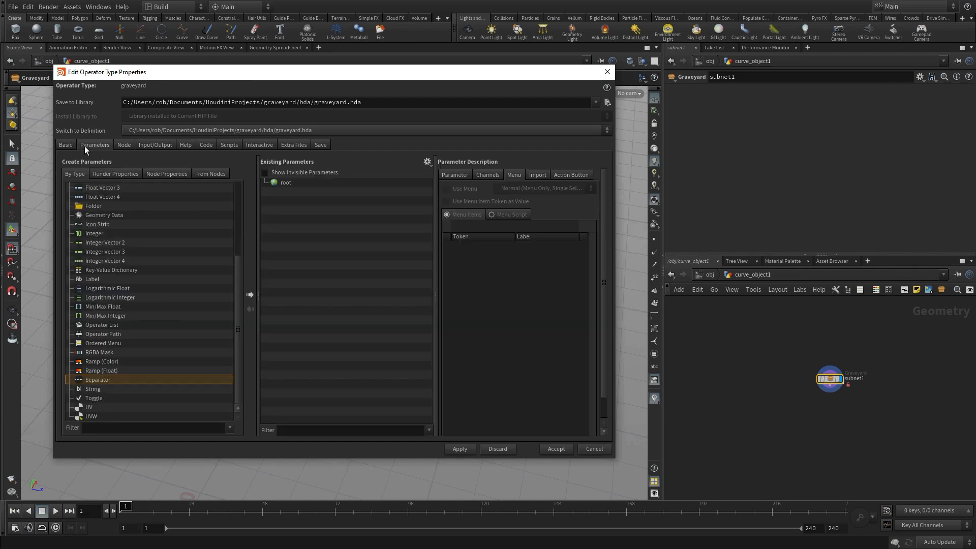
{"action": "double_click", "coordinate": [828, 379]}
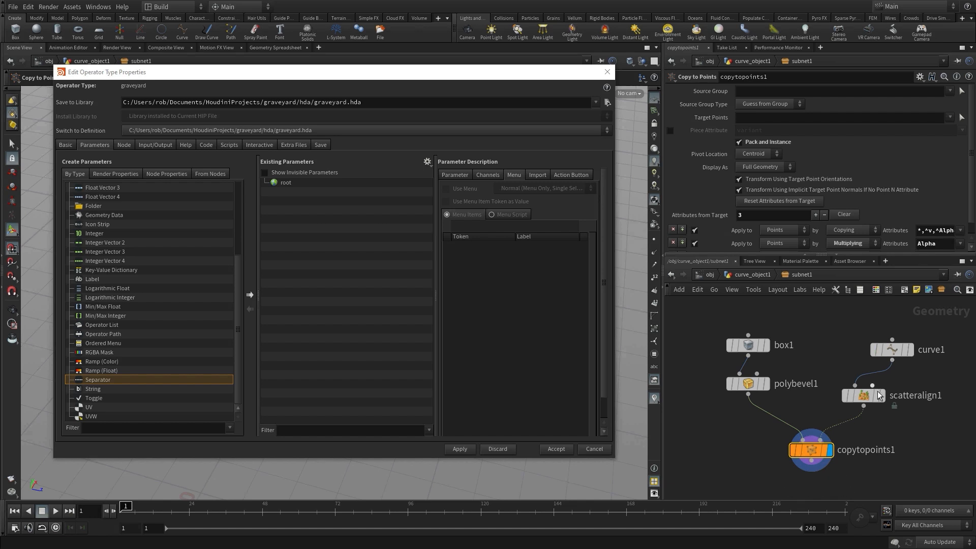
{"action": "left_click", "coordinate": [863, 396]}
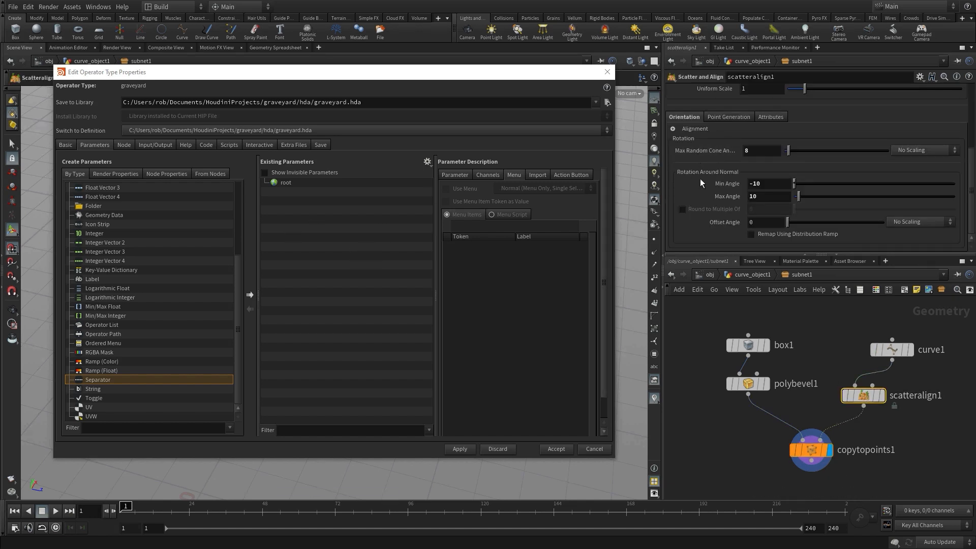
{"action": "scroll", "coordinate": [708, 153], "scroll_direction": "up", "scroll_amount": 4}
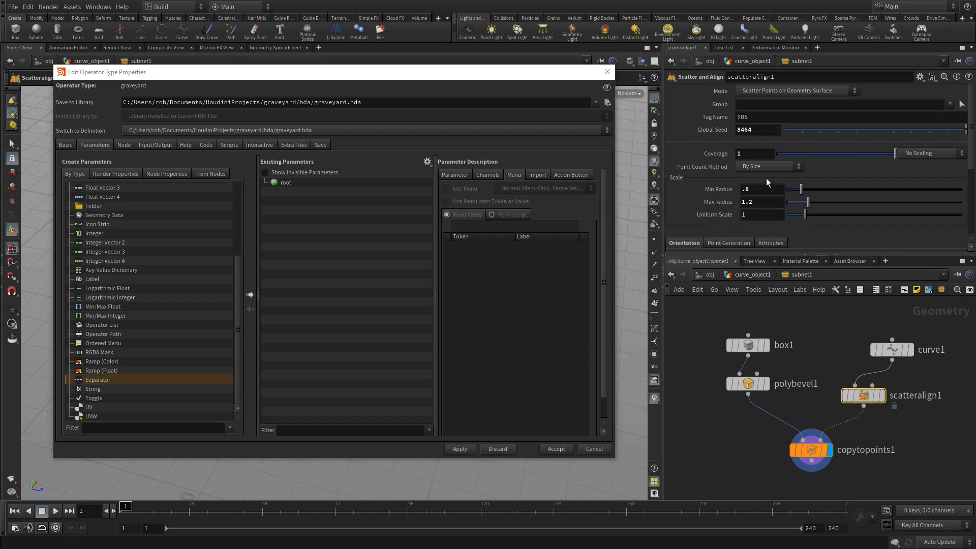
{"action": "scroll", "coordinate": [766, 178], "scroll_direction": "down", "scroll_amount": 1}
{"action": "left_click_drag", "start_coordinate": [319, 185], "coordinate": [289, 183]}
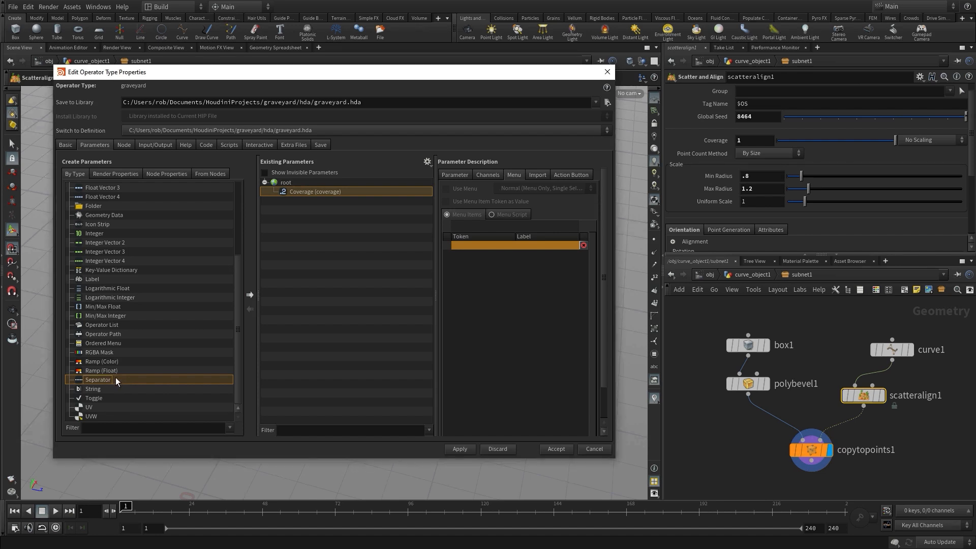
{"action": "left_click_drag", "start_coordinate": [115, 377], "coordinate": [295, 209]}
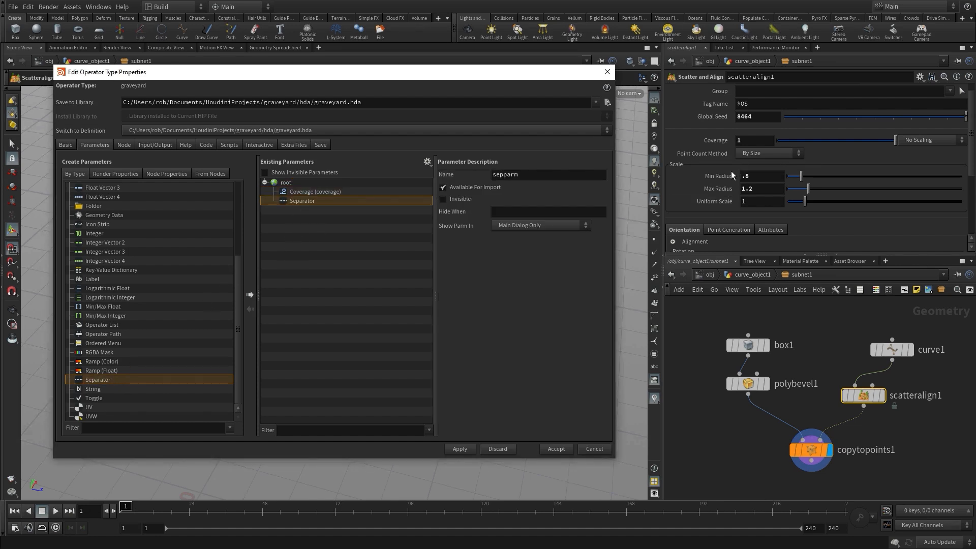
{"action": "left_click_drag", "start_coordinate": [730, 175], "coordinate": [352, 181]}
{"action": "left_click_drag", "start_coordinate": [112, 382], "coordinate": [340, 249]}
Add scatteralign1's Max Random Cone Angle, Min Angle and Max Angle to the end of the graveyard asset's parameters
{"action": "scroll", "coordinate": [736, 230], "scroll_direction": "down", "scroll_amount": 3}
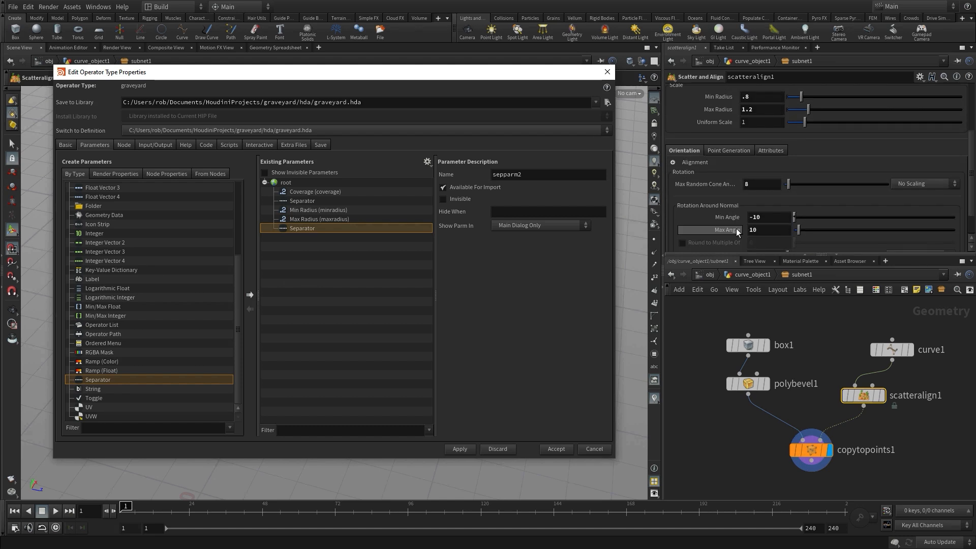
{"action": "left_click_drag", "start_coordinate": [307, 183], "coordinate": [308, 184]}
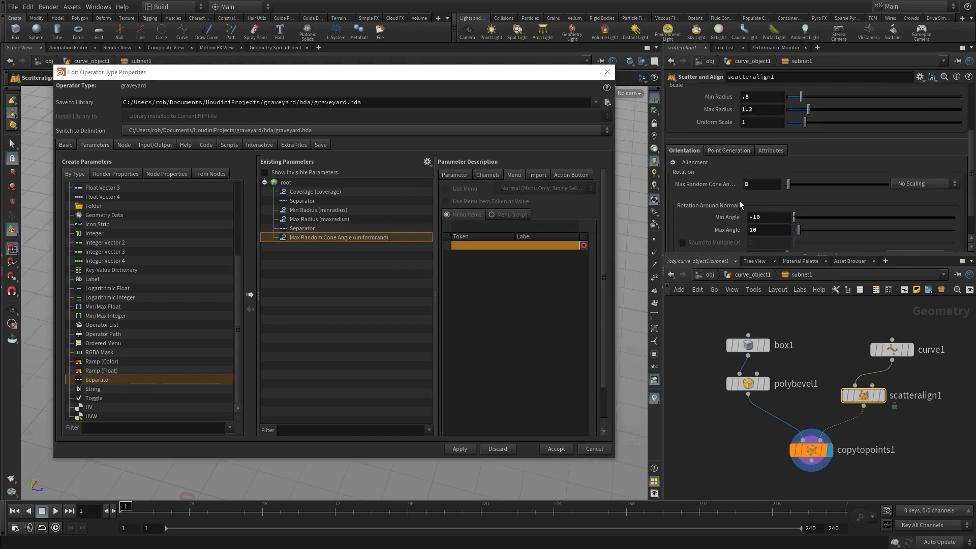
{"action": "left_click_drag", "start_coordinate": [727, 217], "coordinate": [319, 182]}
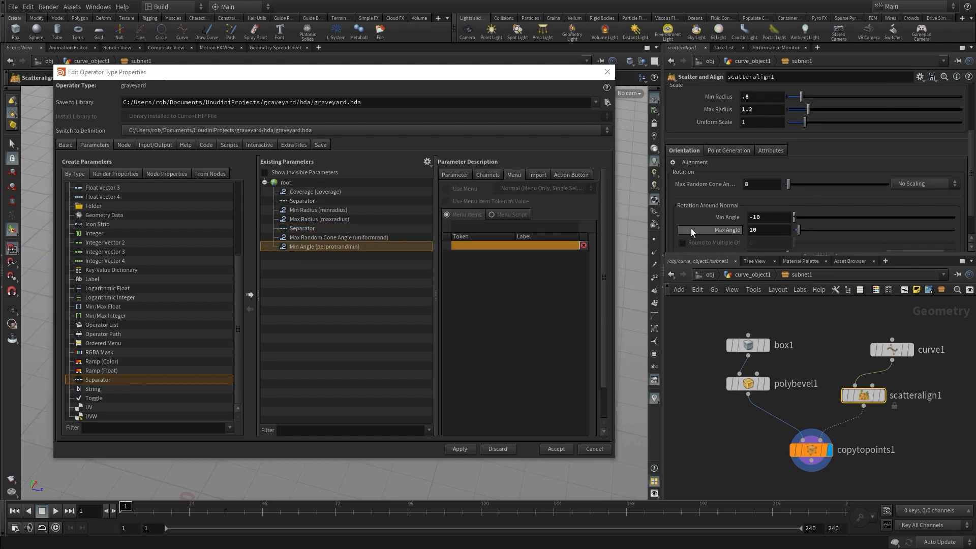
{"action": "left_click_drag", "start_coordinate": [729, 230], "coordinate": [309, 184]}
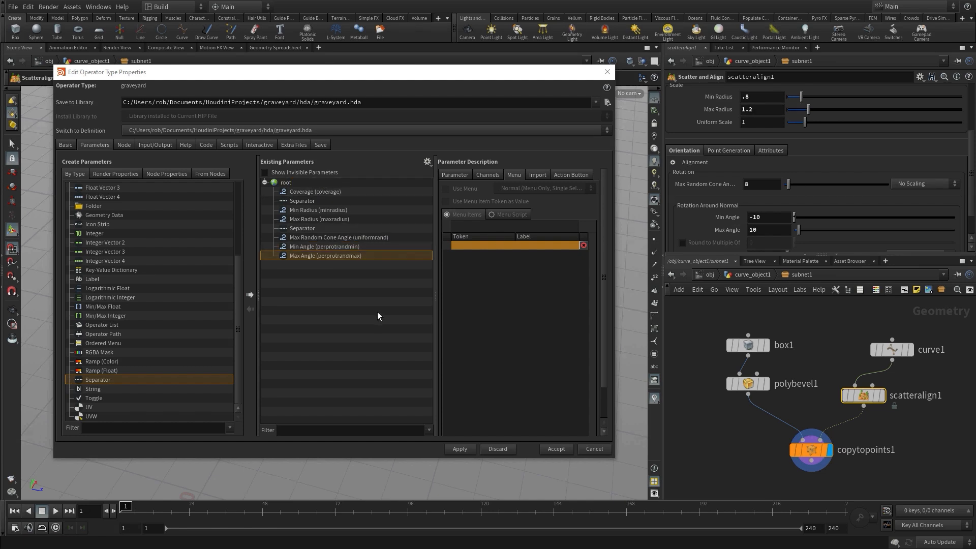
Make curve1 an editable node of the graveyard asset and accept the operator type properties
{"action": "left_click", "coordinate": [122, 144]}
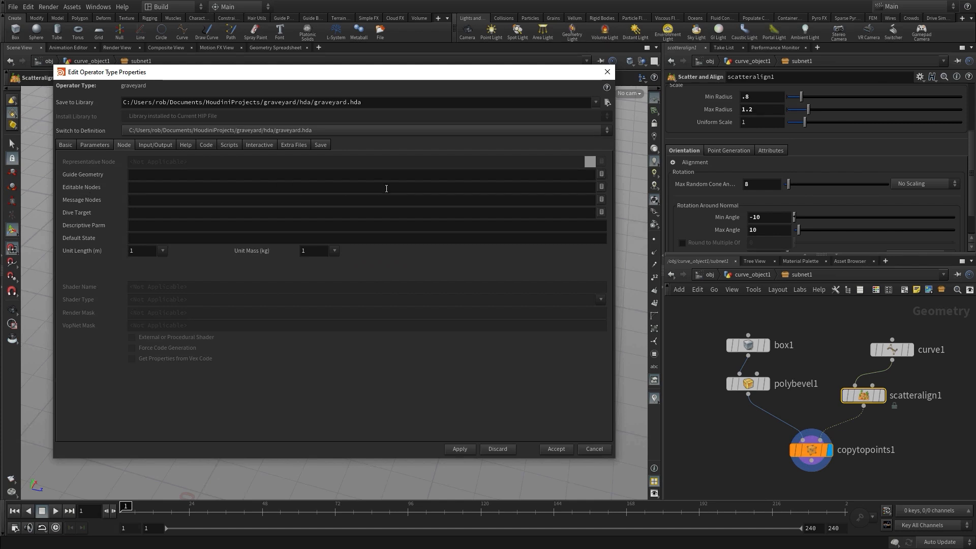
{"action": "left_click", "coordinate": [601, 187]}
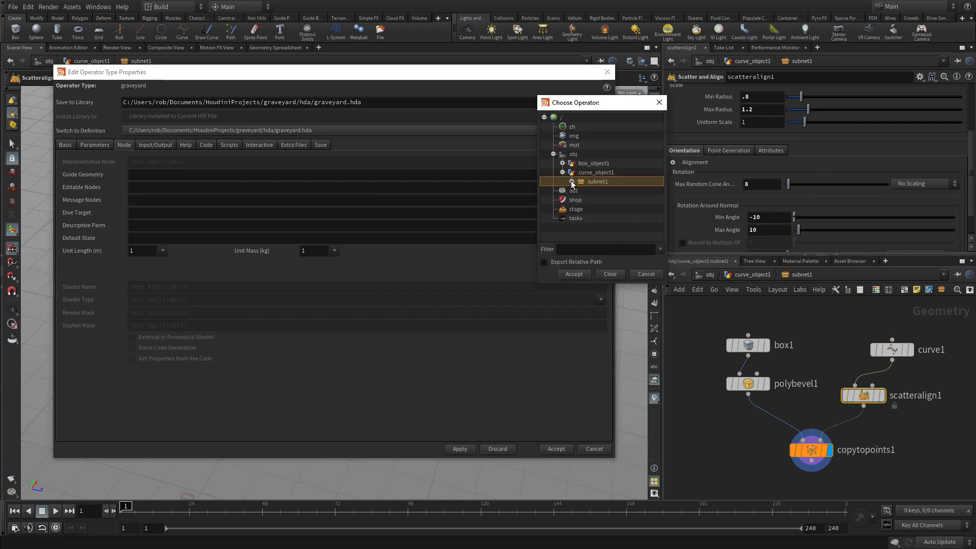
{"action": "left_click", "coordinate": [572, 181]}
{"action": "left_click", "coordinate": [607, 209]}
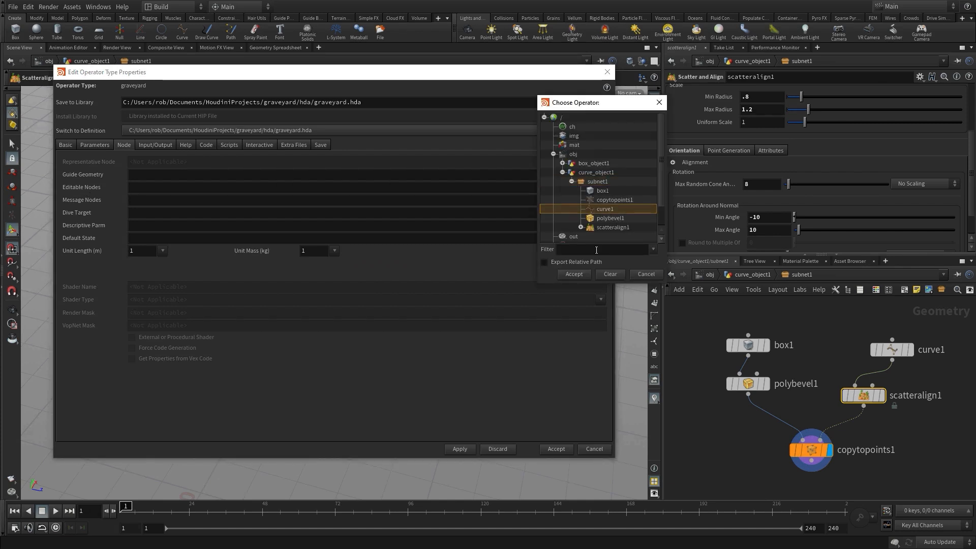
{"action": "left_click", "coordinate": [579, 275]}
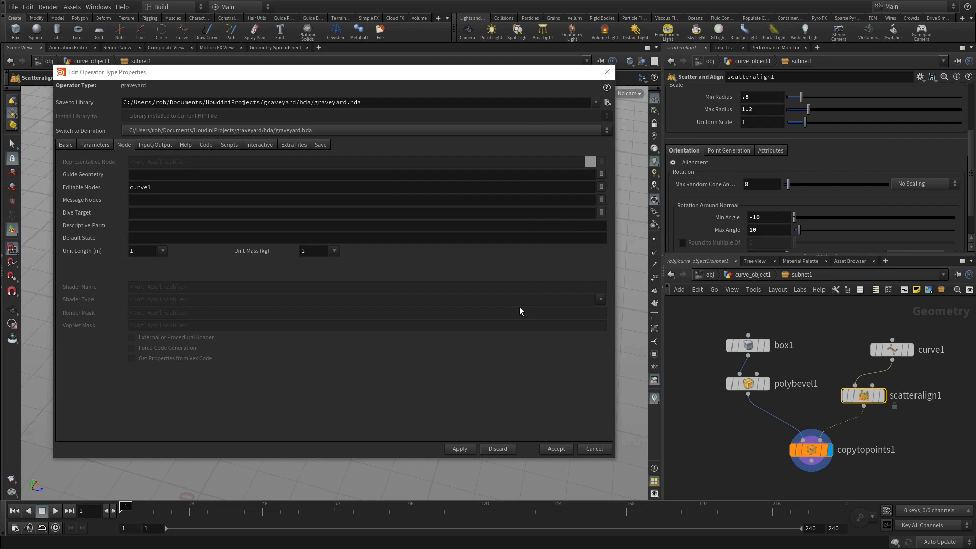
{"action": "left_click", "coordinate": [555, 450]}
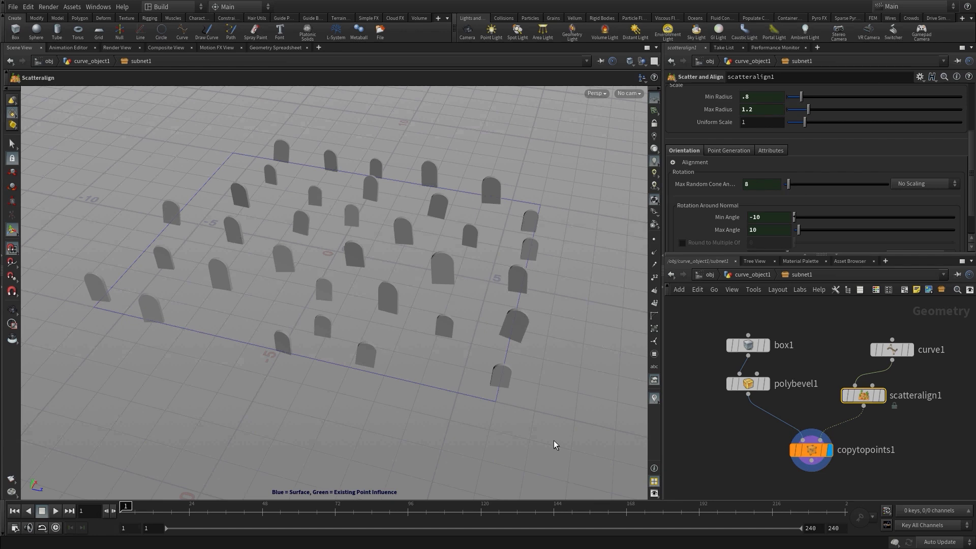
Switch to Unreal Editor and move the tombstone back beside the stone stairs, to about X 10, Y -80
{"action": "left_click", "coordinate": [740, 277]}
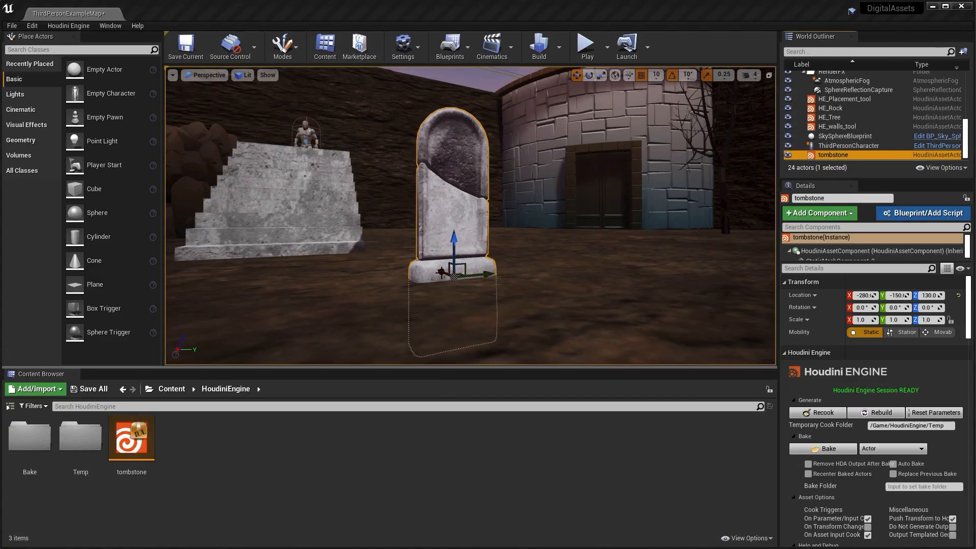
{"action": "left_click_drag", "start_coordinate": [440, 272], "coordinate": [457, 242]}
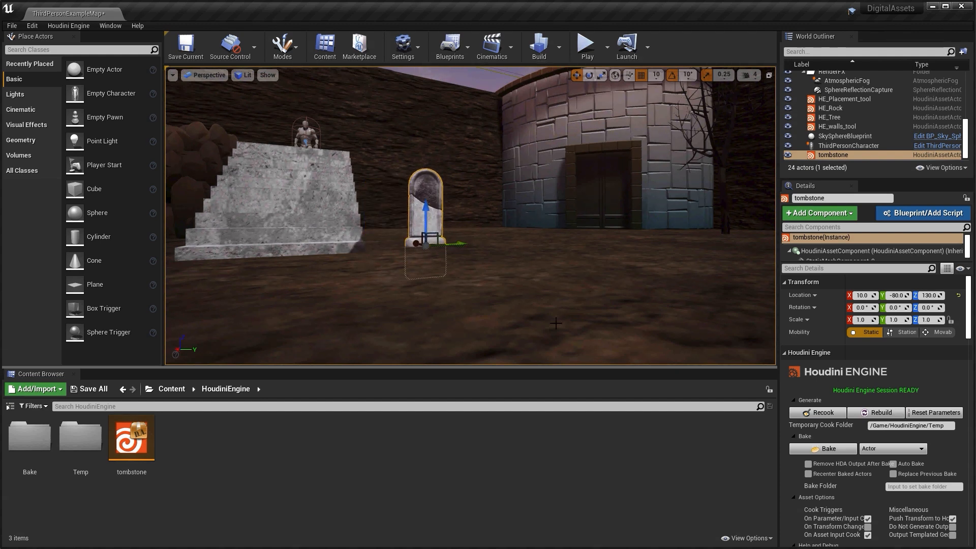
{"action": "left_click_drag", "start_coordinate": [488, 191], "coordinate": [487, 246], "text": "alt"}
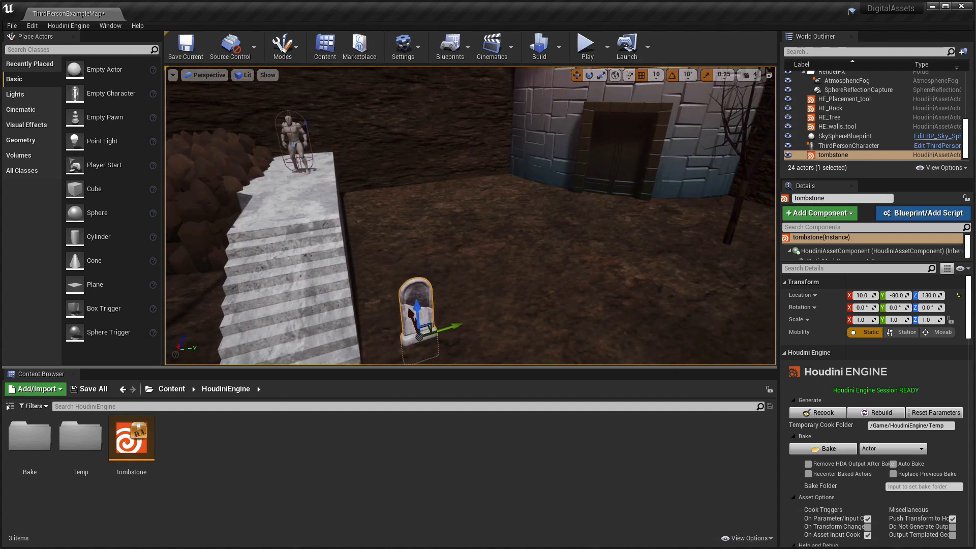
{"action": "key", "text": "s"}
{"action": "right_click_drag", "start_coordinate": [470, 215], "coordinate": [470, 254]}
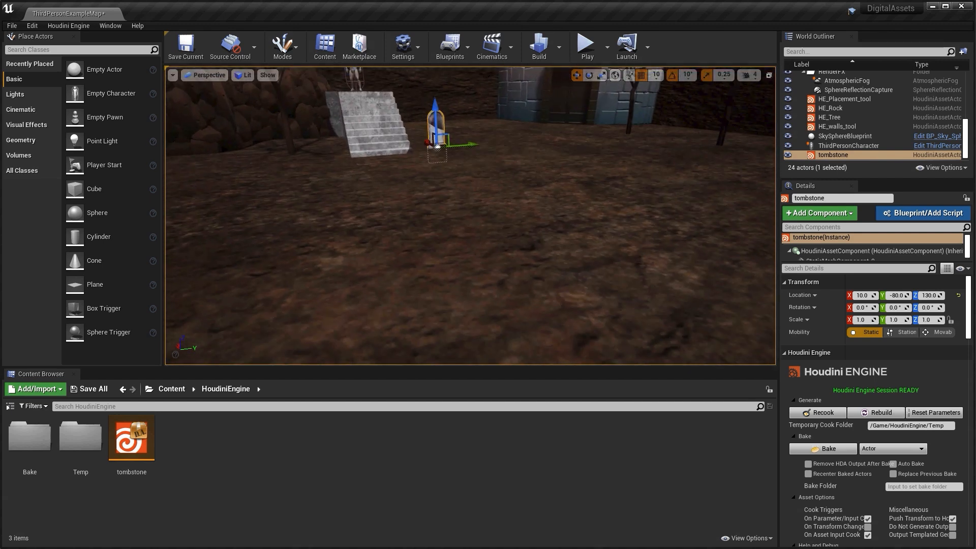
{"action": "right_click_drag", "start_coordinate": [604, 184], "coordinate": [607, 214]}
{"action": "key", "text": "s"}
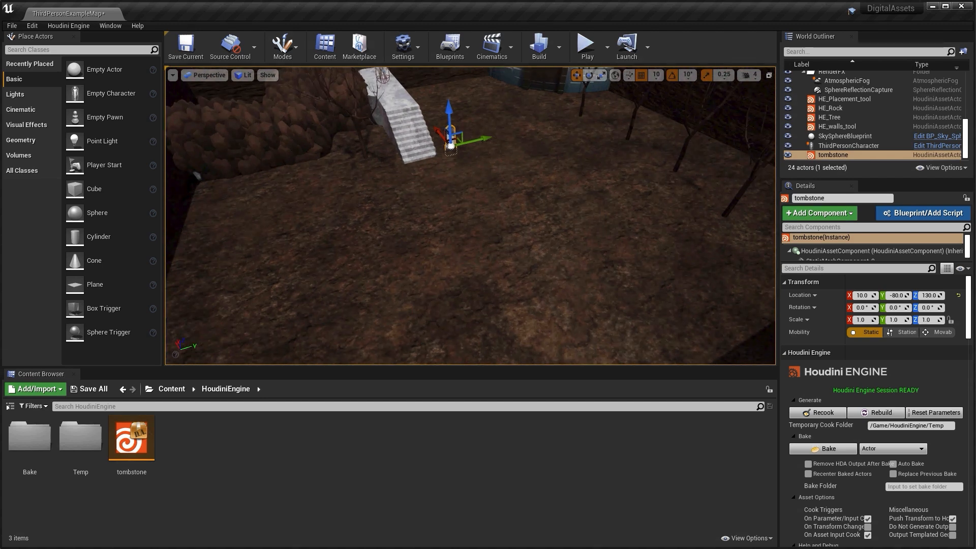
Import the graveyard asset into the HoudiniEngine folder and place it on the open ground in front of the tombstone
{"action": "right_click", "coordinate": [181, 439]}
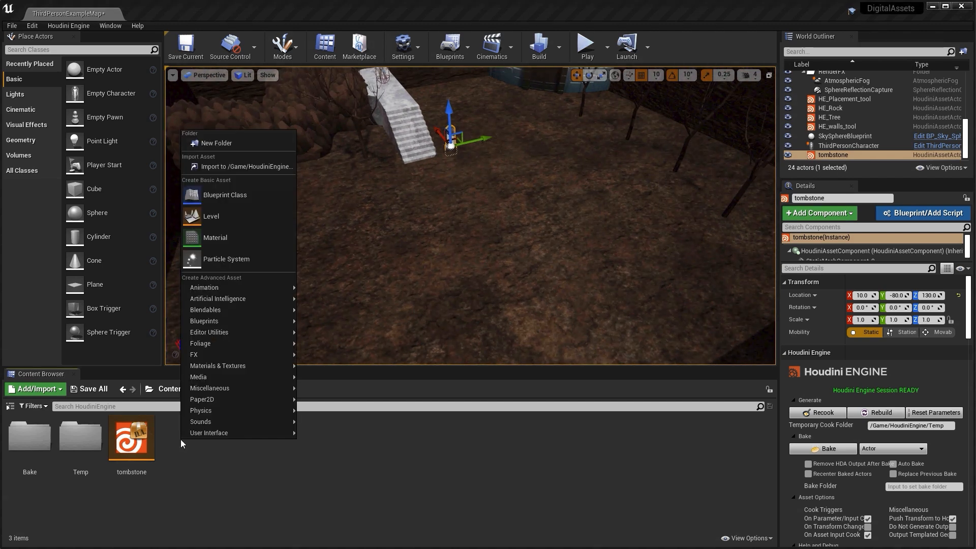
{"action": "left_click", "coordinate": [227, 164]}
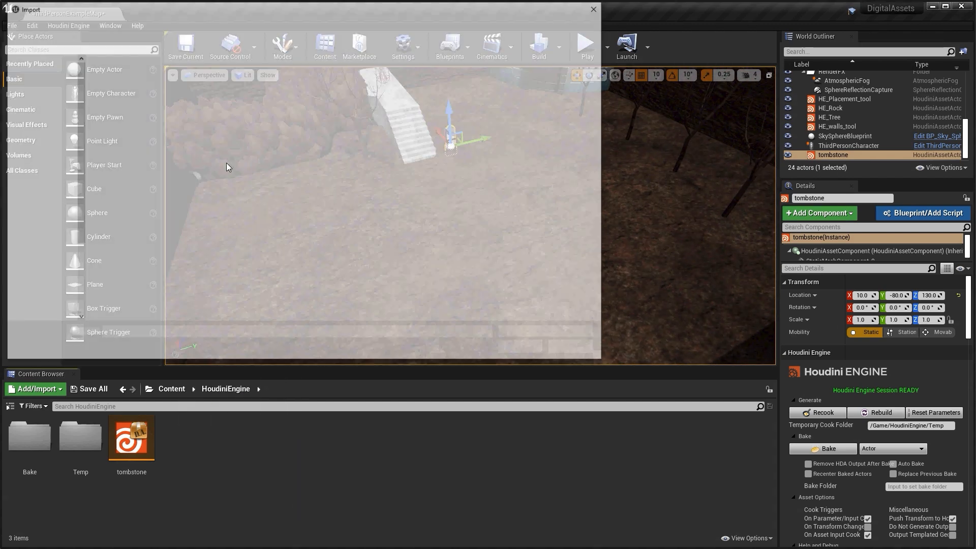
{"action": "left_click", "coordinate": [122, 86]}
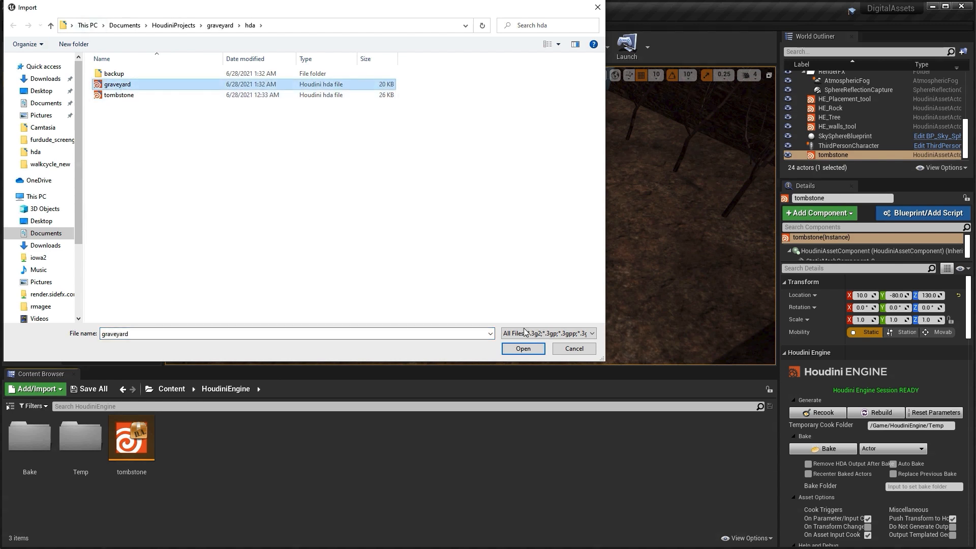
{"action": "left_click", "coordinate": [523, 348]}
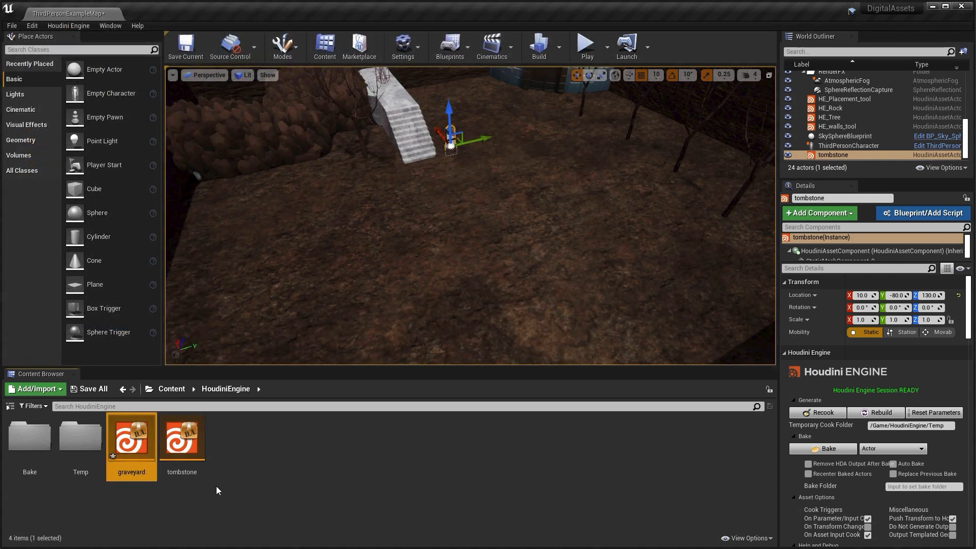
{"action": "left_click_drag", "start_coordinate": [131, 438], "coordinate": [428, 299]}
{"action": "left_click_drag", "start_coordinate": [459, 255], "coordinate": [459, 255]}
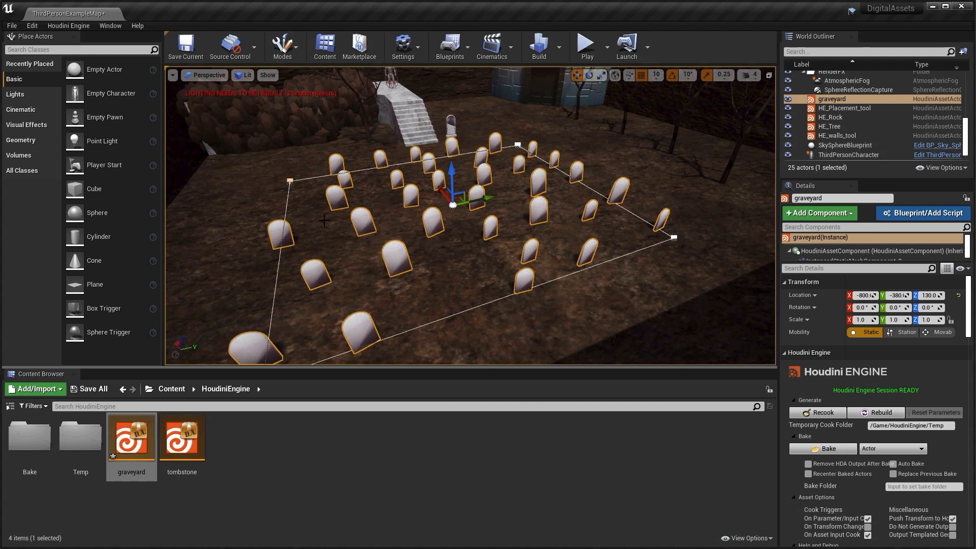
Move the two far corner points of the graveyard's curve outward to widen its boundary
{"action": "left_click", "coordinate": [290, 181]}
{"action": "left_click_drag", "start_coordinate": [324, 174], "coordinate": [258, 185]}
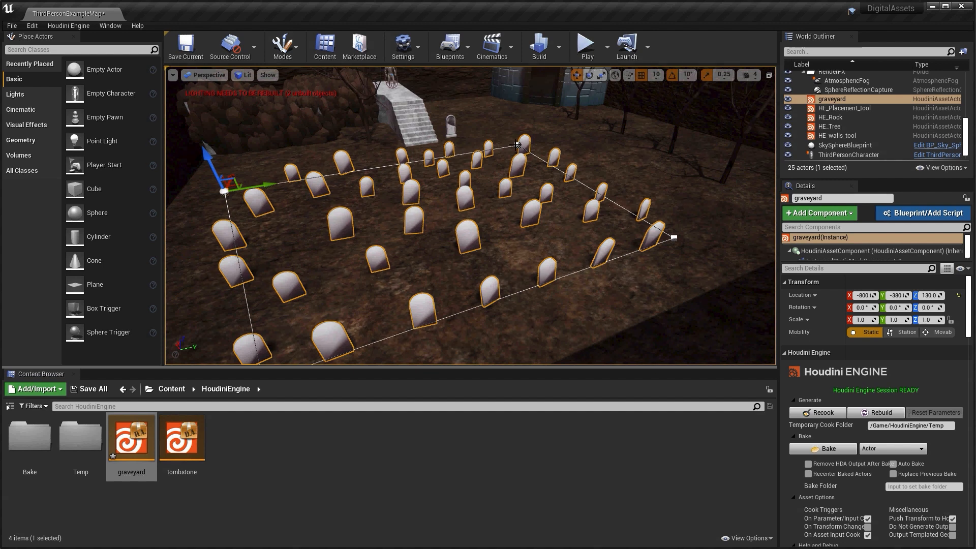
{"action": "left_click", "coordinate": [516, 144]}
{"action": "left_click_drag", "start_coordinate": [546, 145], "coordinate": [588, 139]}
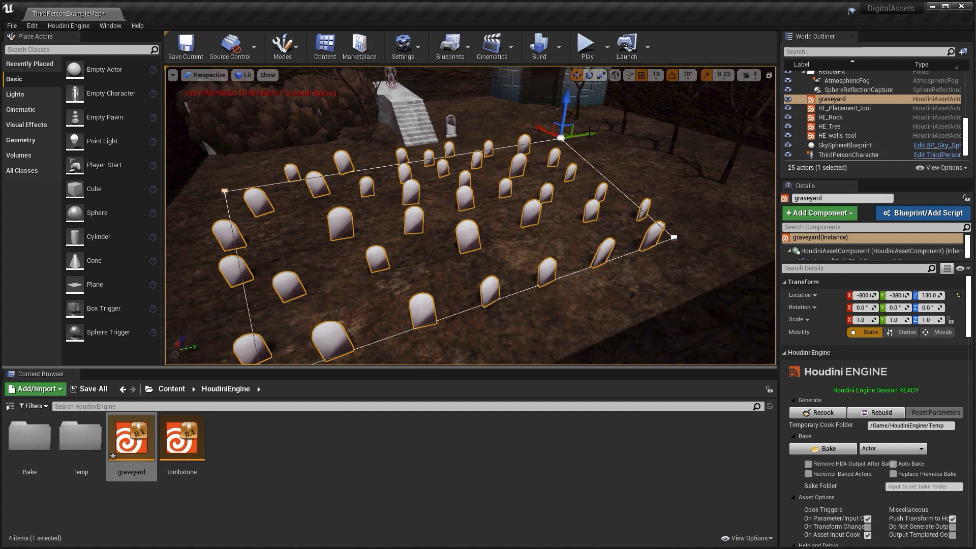
Move three more points of the graveyard's curve outward, at the side corner and the two nearest corners, to enlarge the boundary
{"action": "left_click", "coordinate": [674, 239]}
{"action": "left_click_drag", "start_coordinate": [692, 232], "coordinate": [722, 221]}
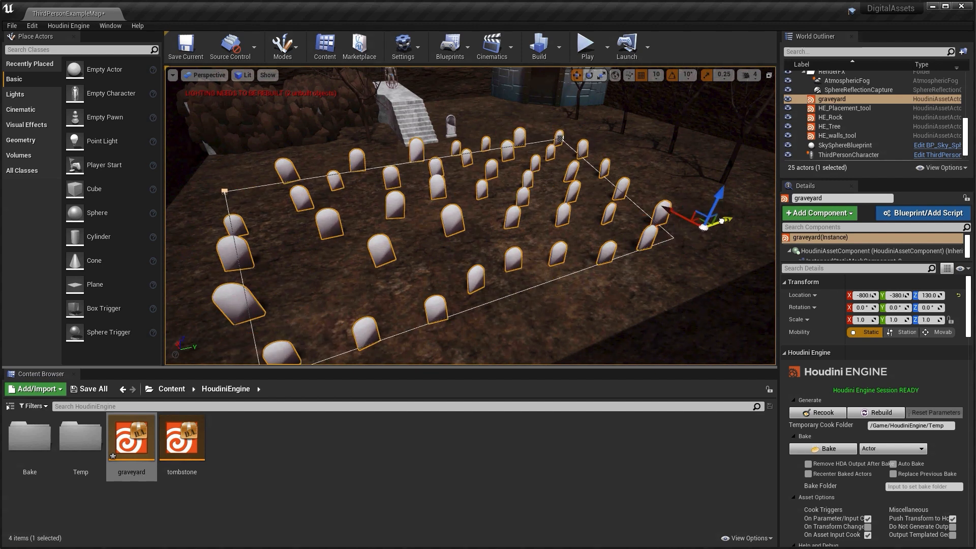
{"action": "left_click", "coordinate": [239, 273], "text": "alt"}
{"action": "left_click_drag", "start_coordinate": [285, 263], "coordinate": [232, 273]}
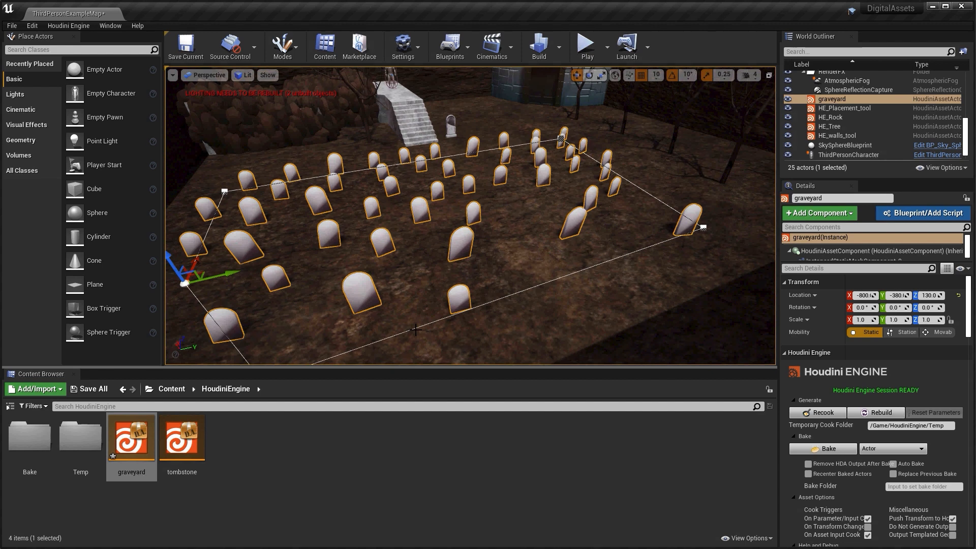
{"action": "left_click", "coordinate": [501, 297], "text": "alt"}
{"action": "left_click_drag", "start_coordinate": [486, 277], "coordinate": [525, 322]}
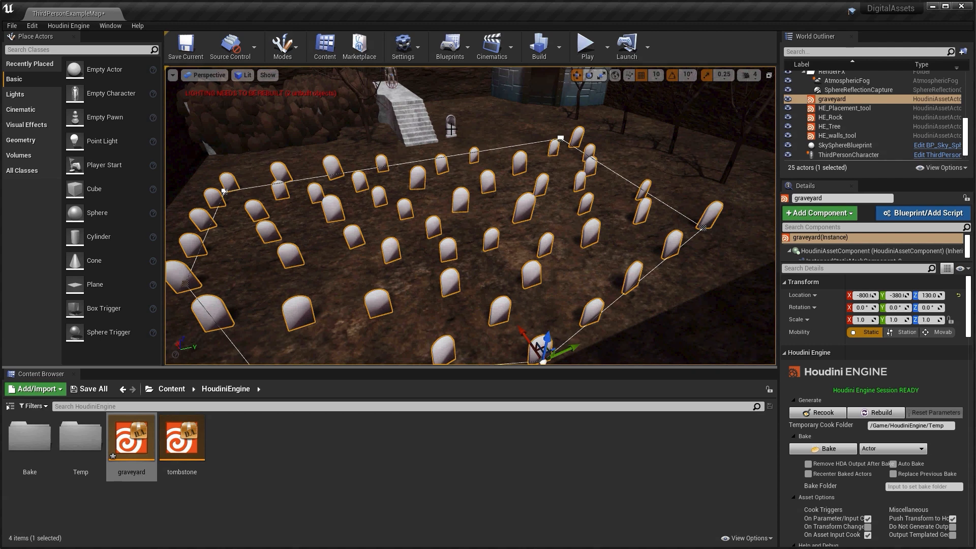
Bake the tombstone as an actor placed beside the original and select its mesh in the Bake folder
{"action": "left_click", "coordinate": [450, 130]}
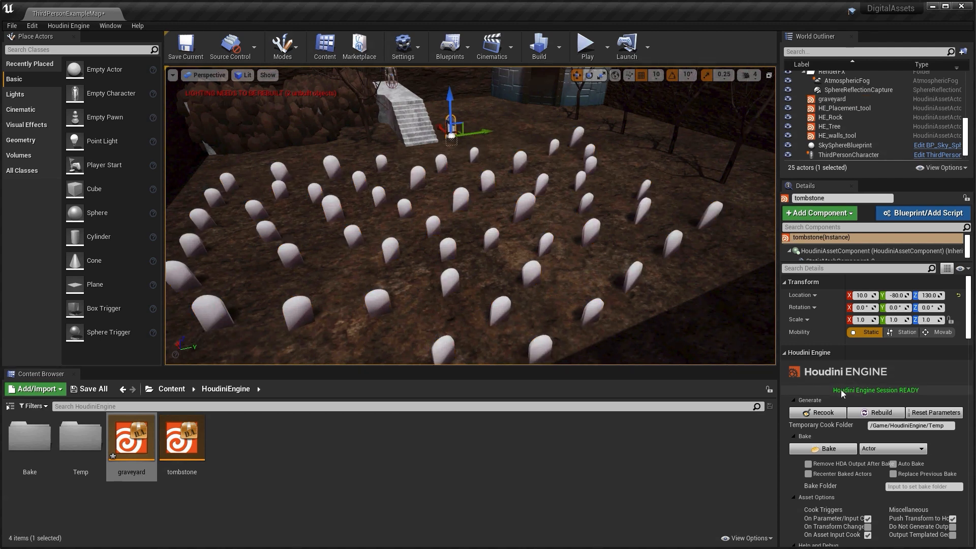
{"action": "scroll", "coordinate": [840, 389], "scroll_direction": "down", "scroll_amount": 2}
{"action": "left_click", "coordinate": [826, 402]}
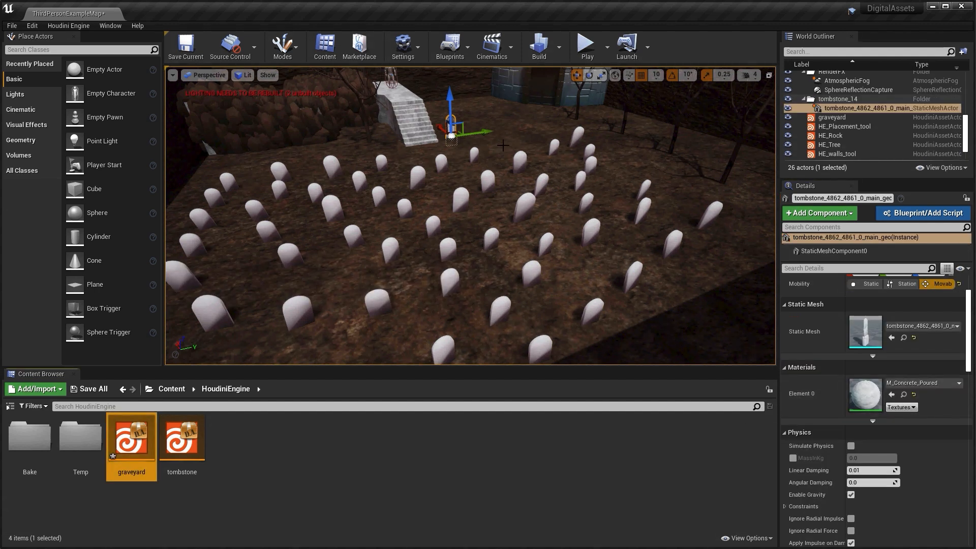
{"action": "left_click_drag", "start_coordinate": [485, 133], "coordinate": [507, 128]}
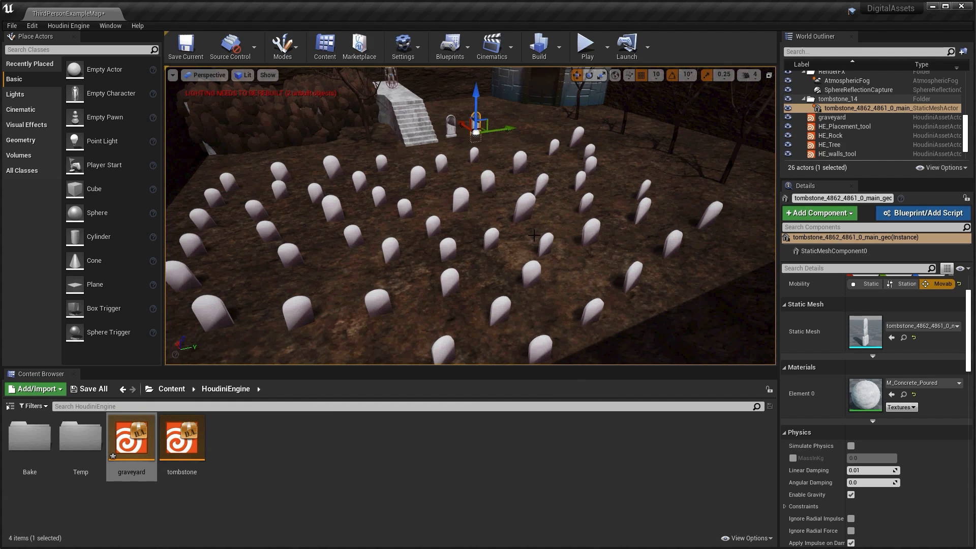
{"action": "double_click", "coordinate": [30, 436]}
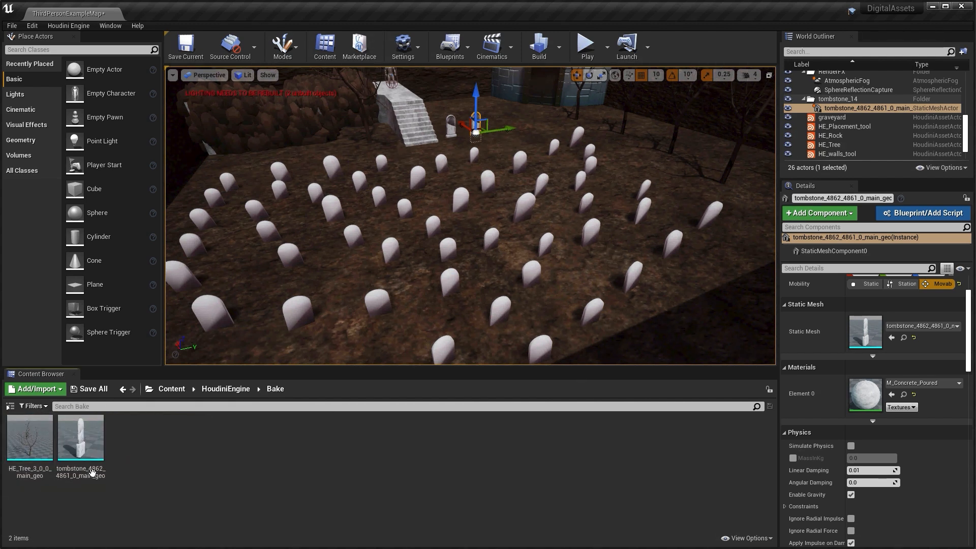
{"action": "left_click", "coordinate": [80, 445]}
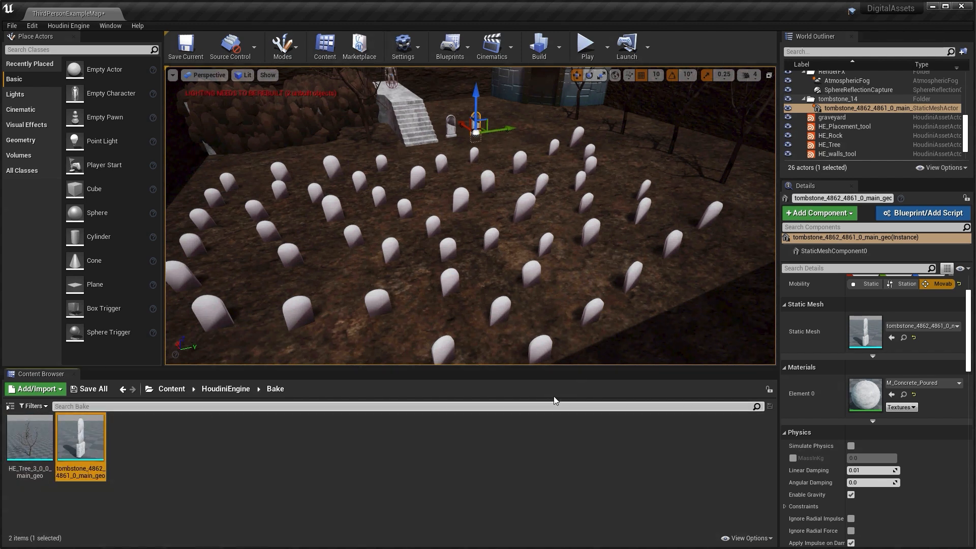
Set the graveyard's Coverage to 0.8 and Max Radius to 1.5, and assign the baked tombstone_4862_4861_0_main_geo as its instanced mesh
{"action": "left_click", "coordinate": [371, 305]}
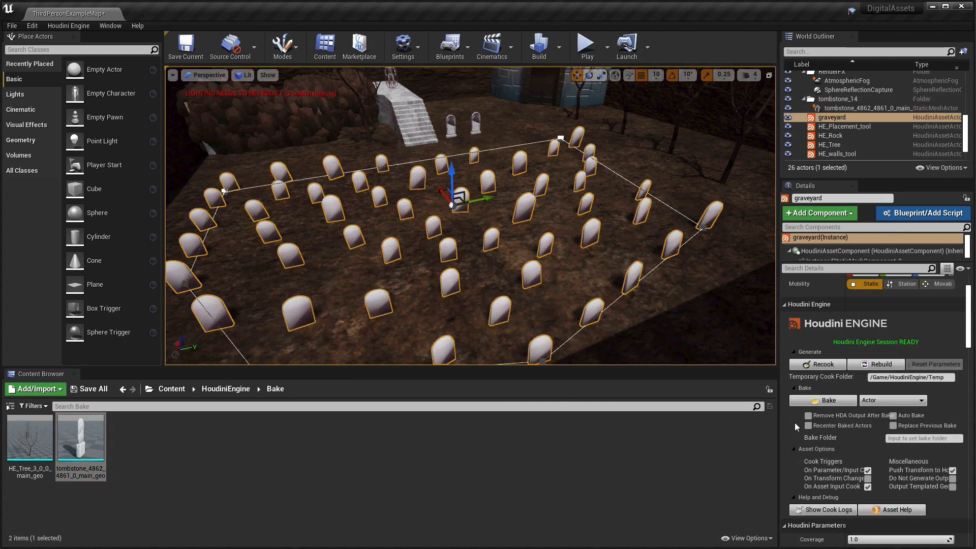
{"action": "scroll", "coordinate": [798, 421], "scroll_direction": "down", "scroll_amount": 5}
{"action": "scroll", "coordinate": [811, 424], "scroll_direction": "up", "scroll_amount": 1}
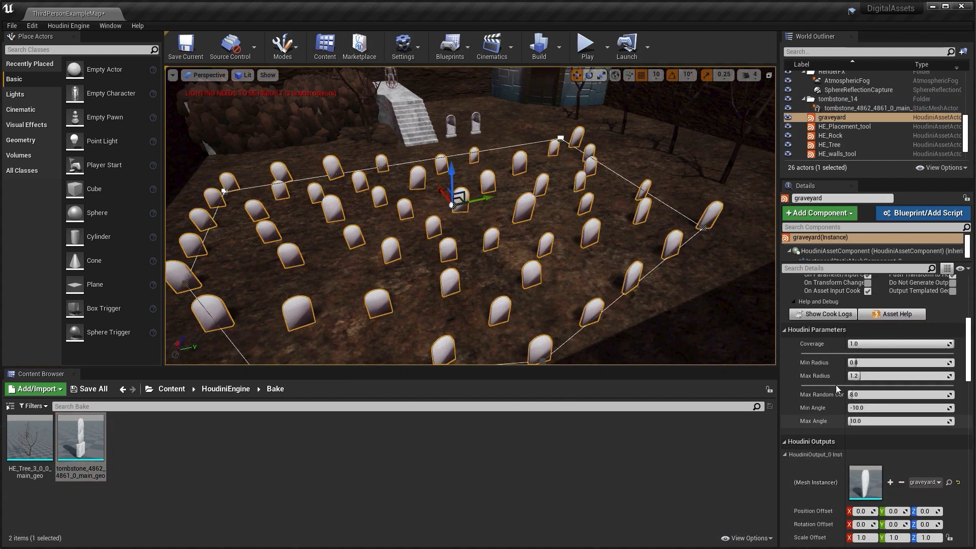
{"action": "left_click", "coordinate": [860, 345]}
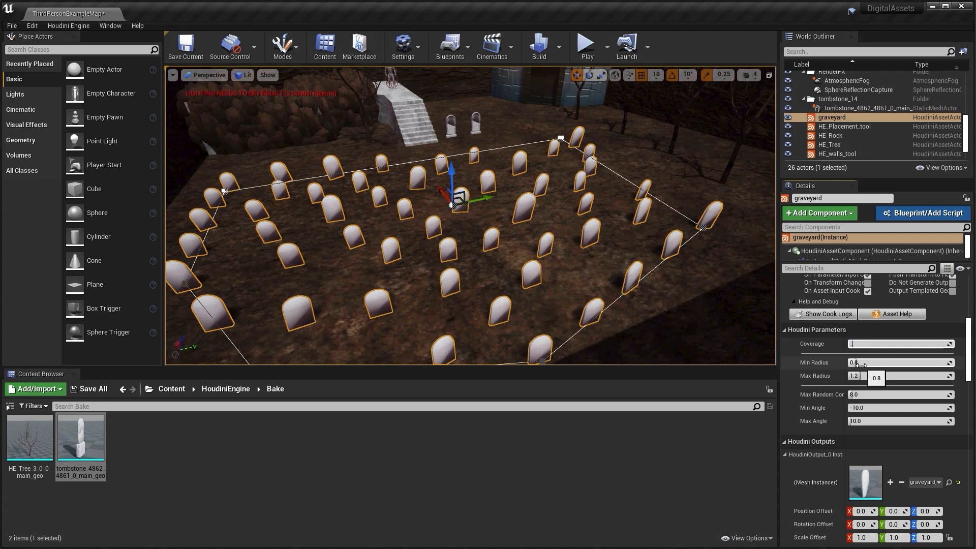
{"action": "type", "text": ".8"}
{"action": "key", "text": "Return"}
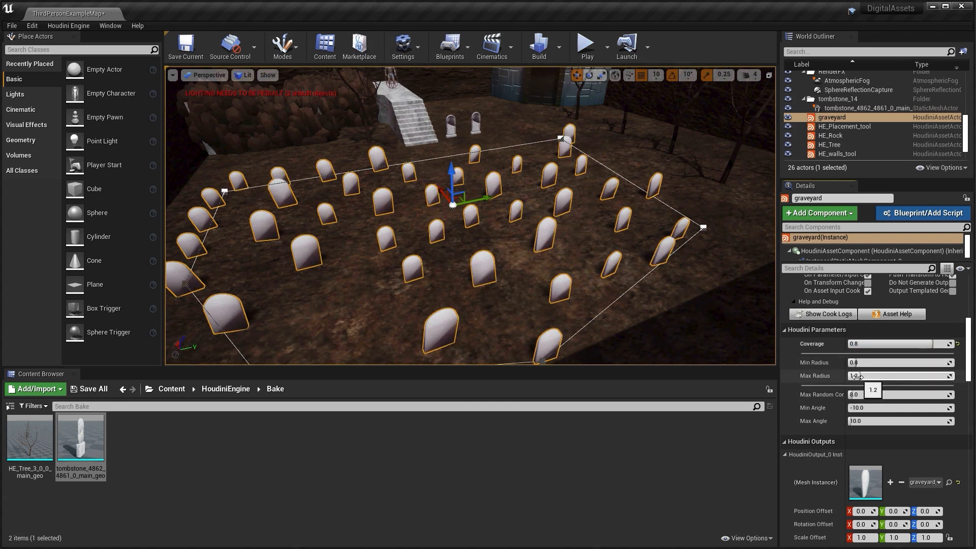
{"action": "left_click", "coordinate": [858, 376]}
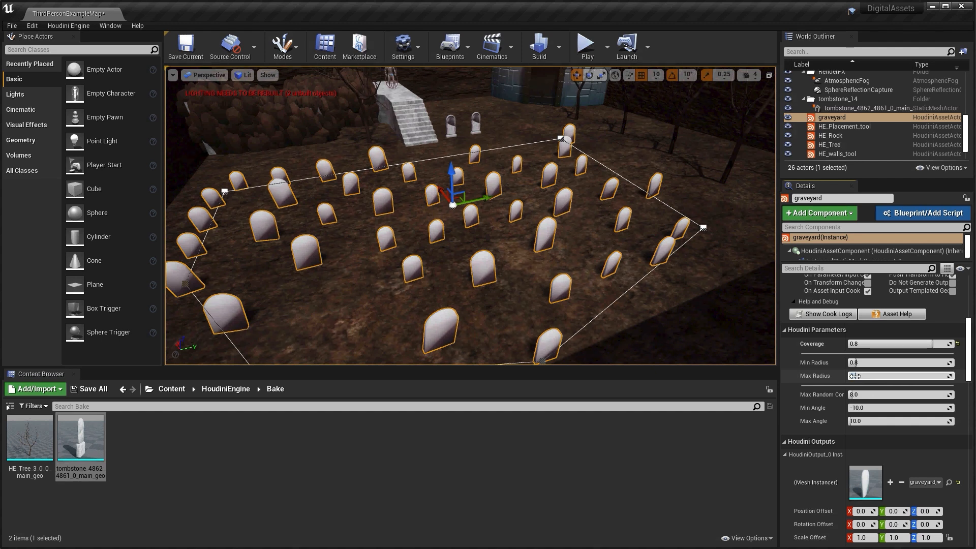
{"action": "type", "text": "1.5"}
{"action": "key", "text": "Return"}
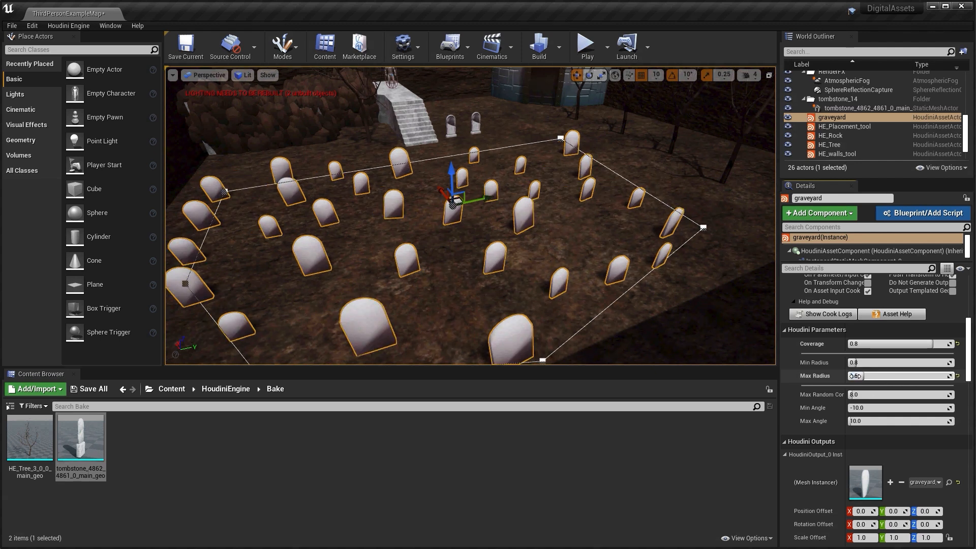
{"action": "scroll", "coordinate": [914, 417], "scroll_direction": "down", "scroll_amount": 2}
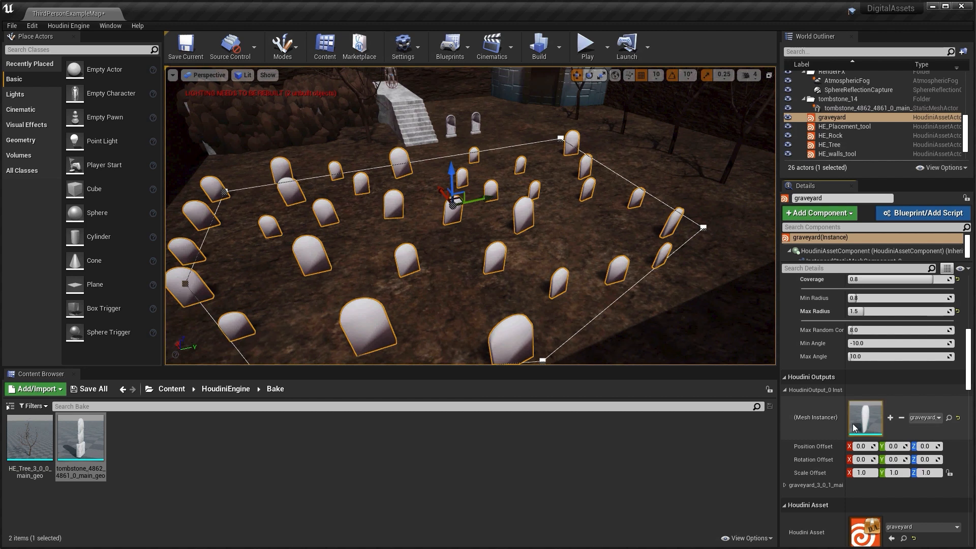
{"action": "left_click_drag", "start_coordinate": [80, 441], "coordinate": [864, 416]}
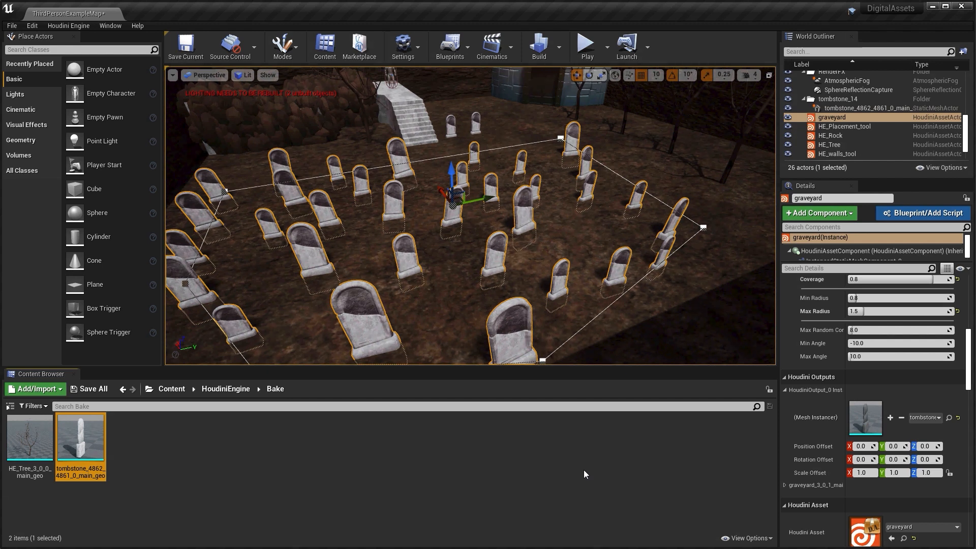
Set the original tombstone's Corner Bevel to about 0.498 and bake it as another actor placed in line beside the first baked copy
{"action": "left_click", "coordinate": [449, 131]}
{"action": "scroll", "coordinate": [860, 354], "scroll_direction": "up", "scroll_amount": 5}
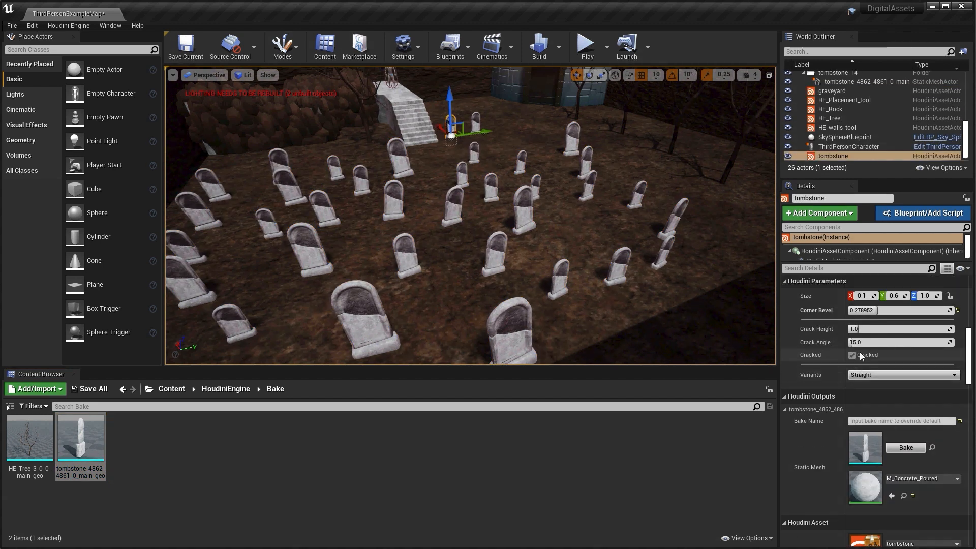
{"action": "scroll", "coordinate": [859, 355], "scroll_direction": "up", "scroll_amount": 2}
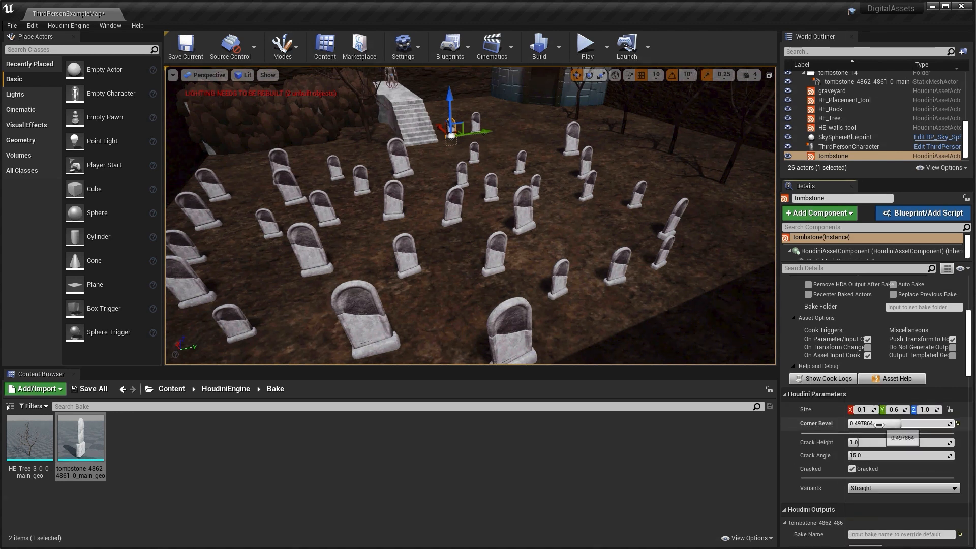
{"action": "scroll", "coordinate": [879, 425], "scroll_direction": "down", "scroll_amount": 3}
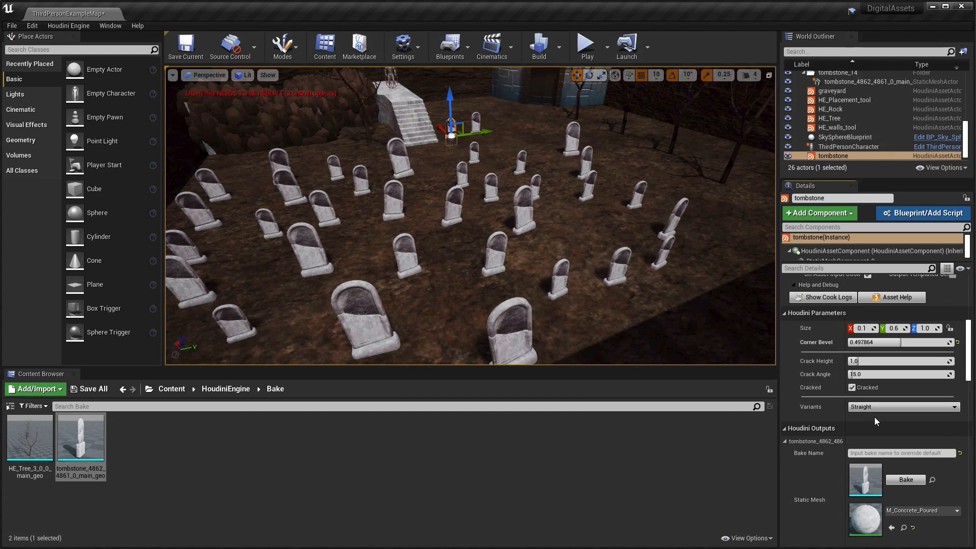
{"action": "scroll", "coordinate": [874, 416], "scroll_direction": "up", "scroll_amount": 5}
{"action": "left_click", "coordinate": [825, 336]}
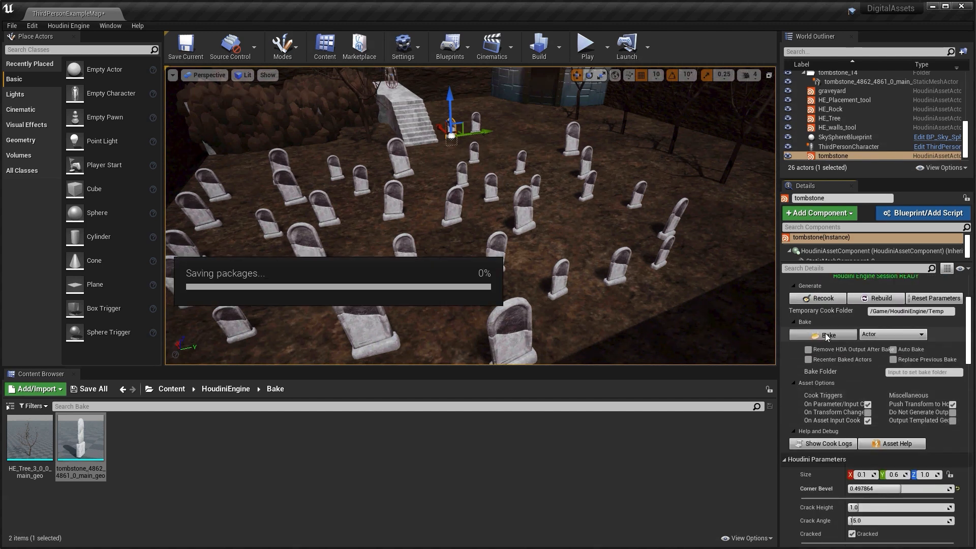
{"action": "left_click_drag", "start_coordinate": [486, 142], "coordinate": [530, 123]}
Switch the original tombstone's variant to Broken and bake it as an actor placed at the end of the row
{"action": "left_click", "coordinate": [451, 128]}
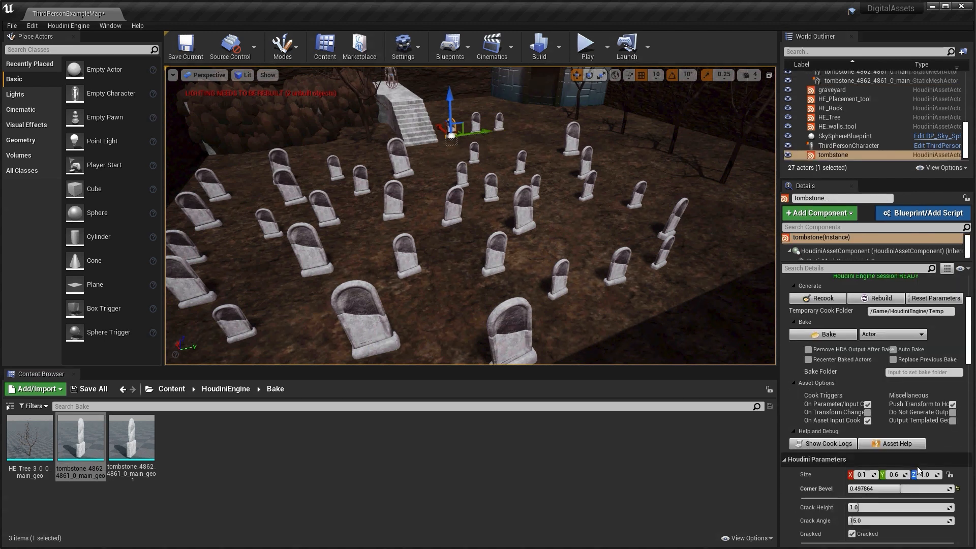
{"action": "scroll", "coordinate": [878, 431], "scroll_direction": "down", "scroll_amount": 6}
{"action": "scroll", "coordinate": [877, 431], "scroll_direction": "up", "scroll_amount": 4}
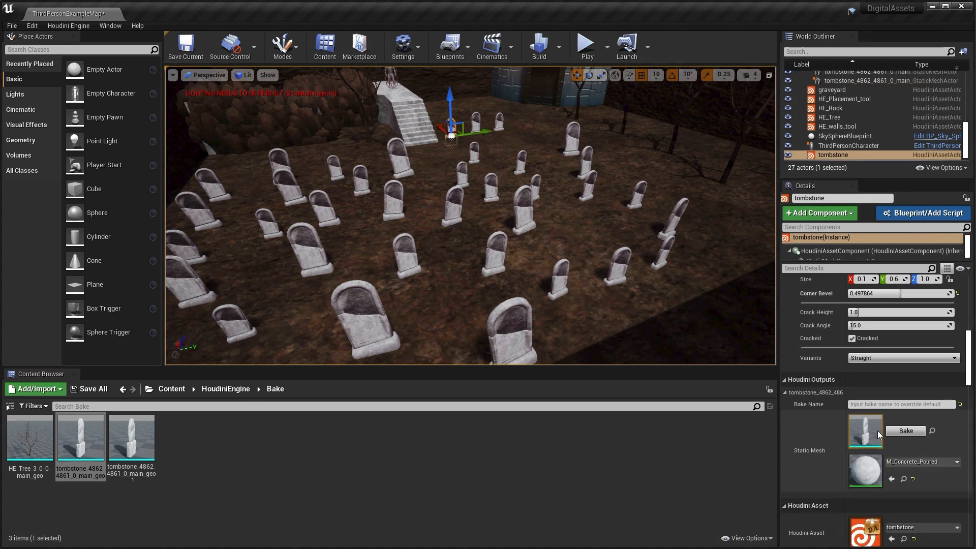
{"action": "left_click", "coordinate": [859, 358]}
{"action": "left_click", "coordinate": [864, 374]}
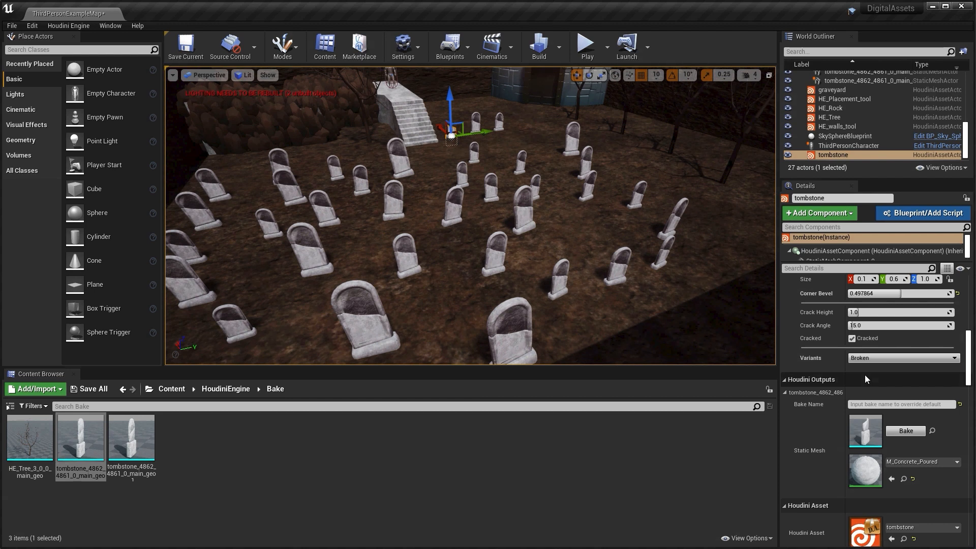
{"action": "scroll", "coordinate": [865, 374], "scroll_direction": "up", "scroll_amount": 5}
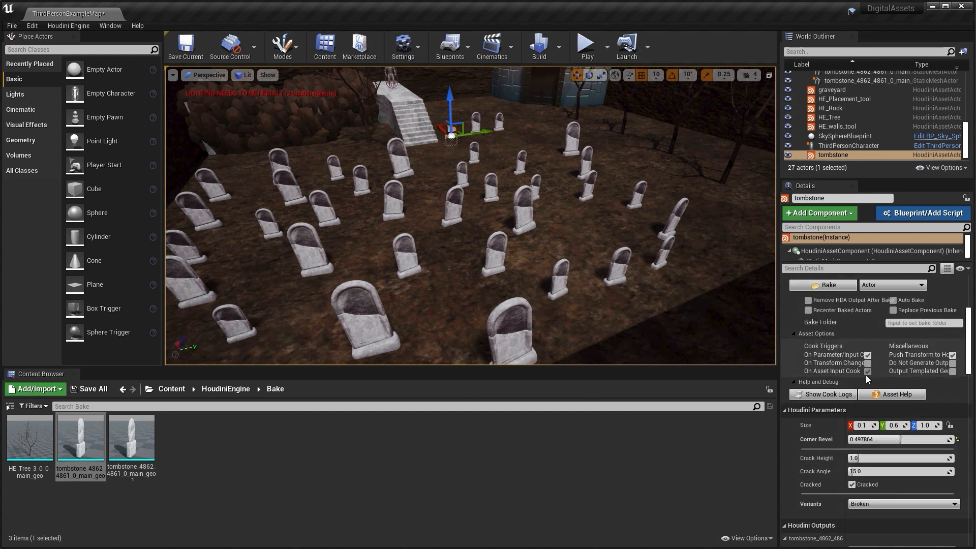
{"action": "left_click", "coordinate": [835, 352]}
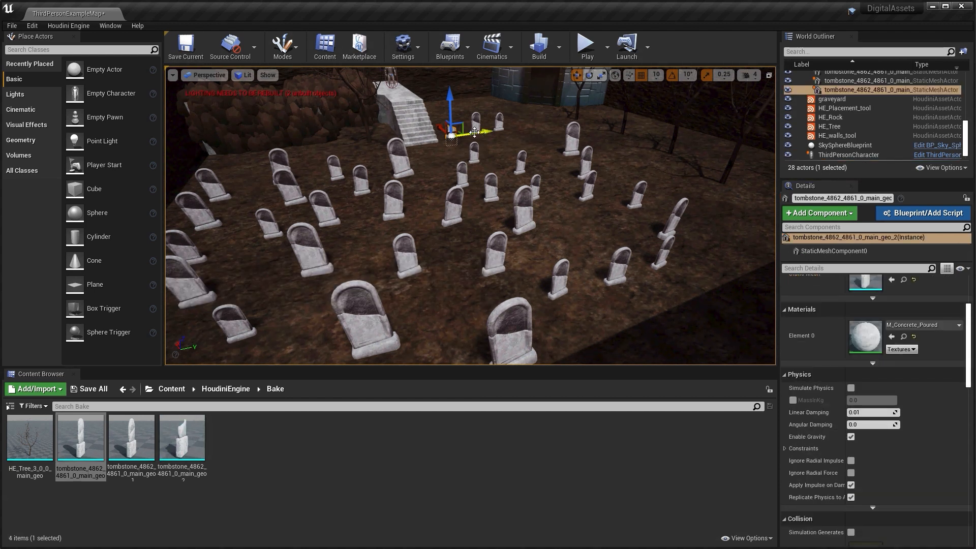
{"action": "left_click_drag", "start_coordinate": [475, 132], "coordinate": [547, 118]}
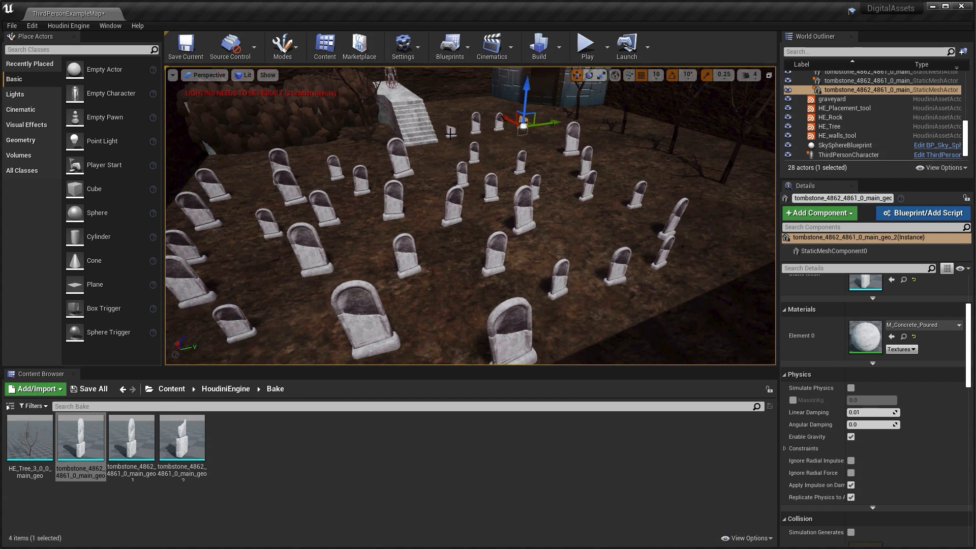
Switch the original tombstone to the variant with its broken-off piece lying beside it, and bake that at the row's end
{"action": "left_click", "coordinate": [450, 133]}
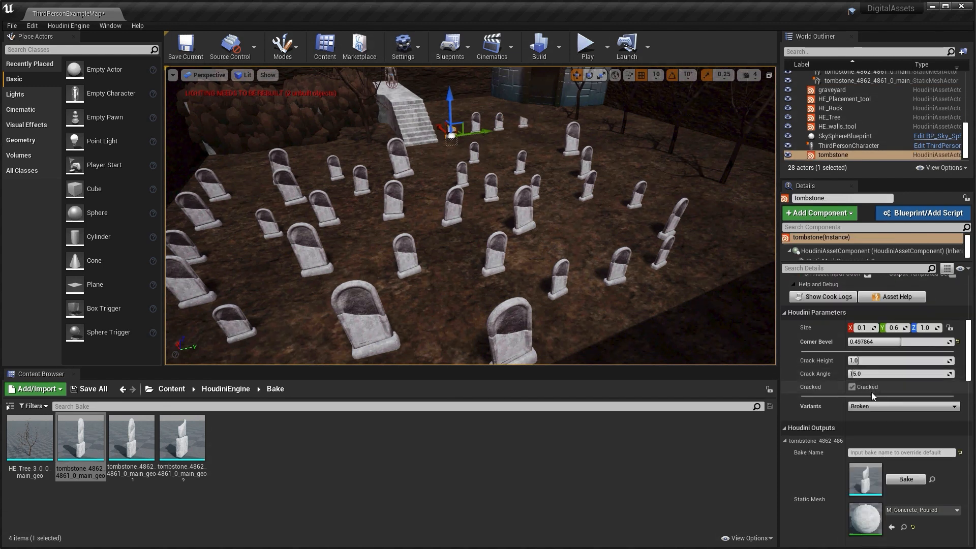
{"action": "left_click", "coordinate": [870, 406]}
{"action": "left_click", "coordinate": [864, 428]}
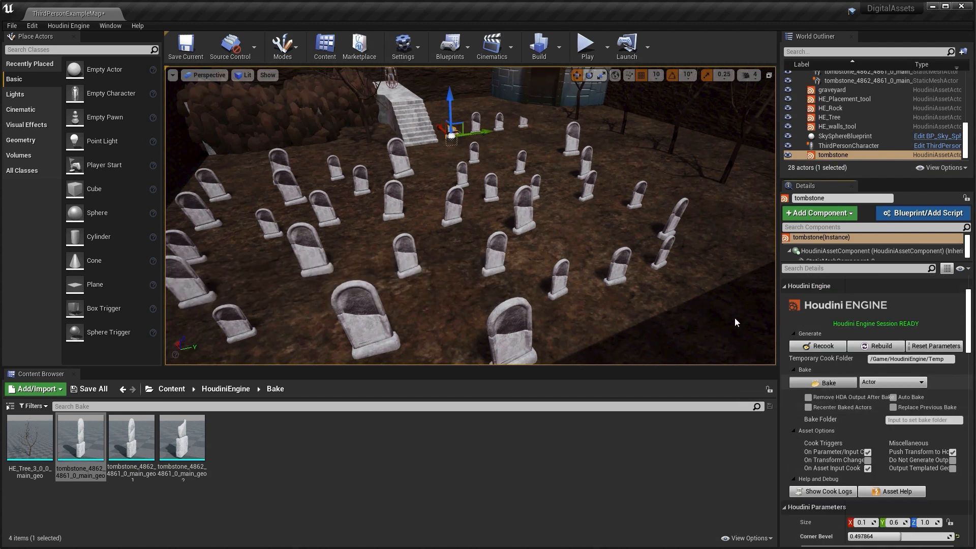
{"action": "left_click_drag", "start_coordinate": [483, 134], "coordinate": [569, 113]}
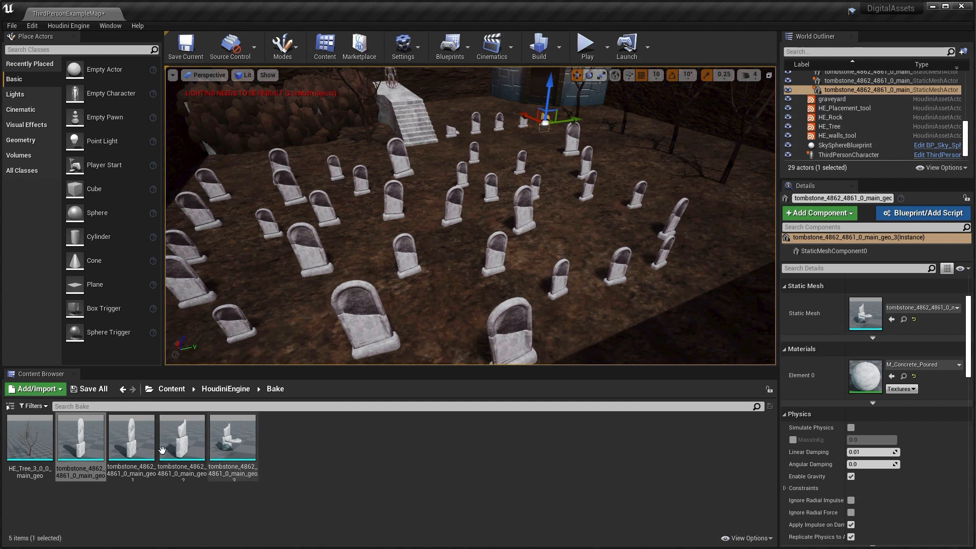
Add a second instancer mesh slot to the graveyard and assign the more beveled tombstone_4862_4861_0_main_geo_1 to the first slot
{"action": "left_click", "coordinate": [499, 247]}
{"action": "scroll", "coordinate": [844, 407], "scroll_direction": "down", "scroll_amount": 5}
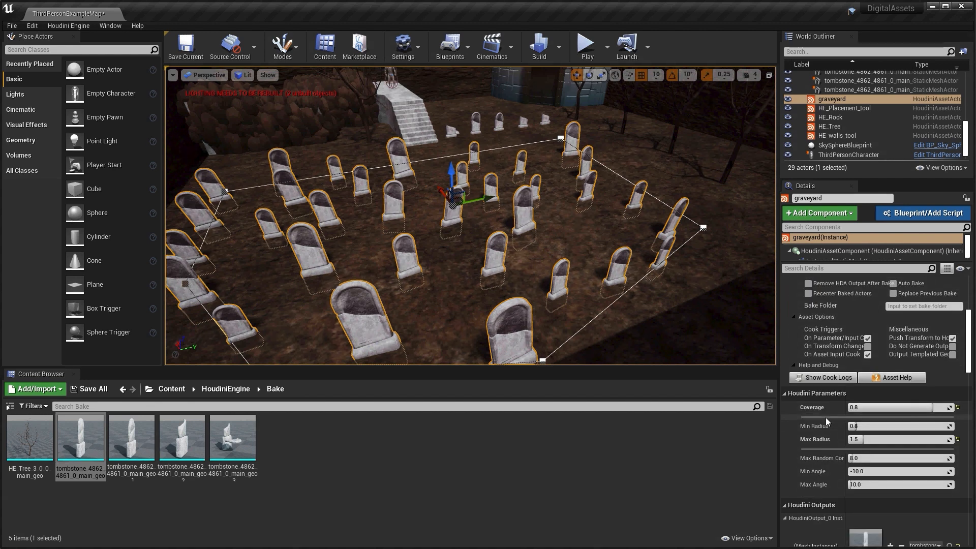
{"action": "scroll", "coordinate": [825, 417], "scroll_direction": "down", "scroll_amount": 5}
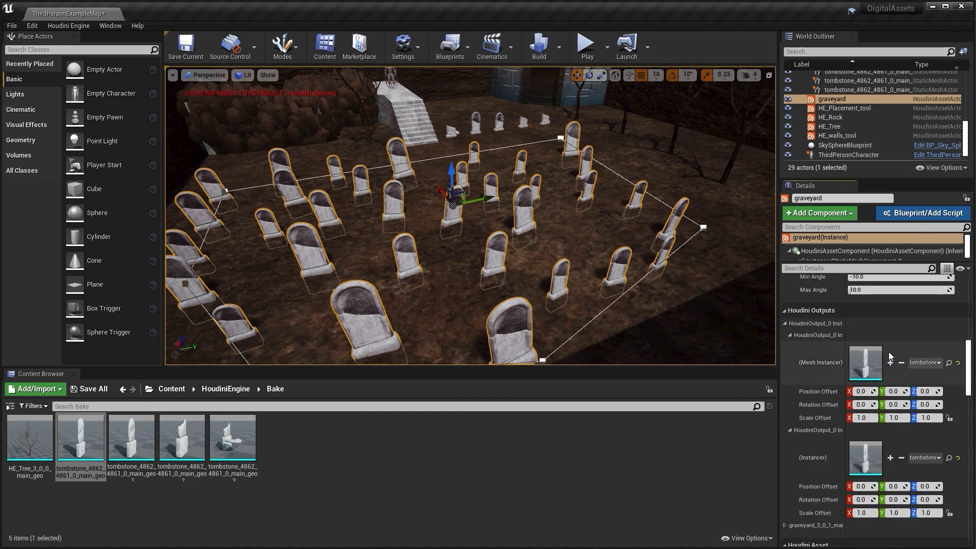
{"action": "scroll", "coordinate": [887, 366], "scroll_direction": "down", "scroll_amount": 3}
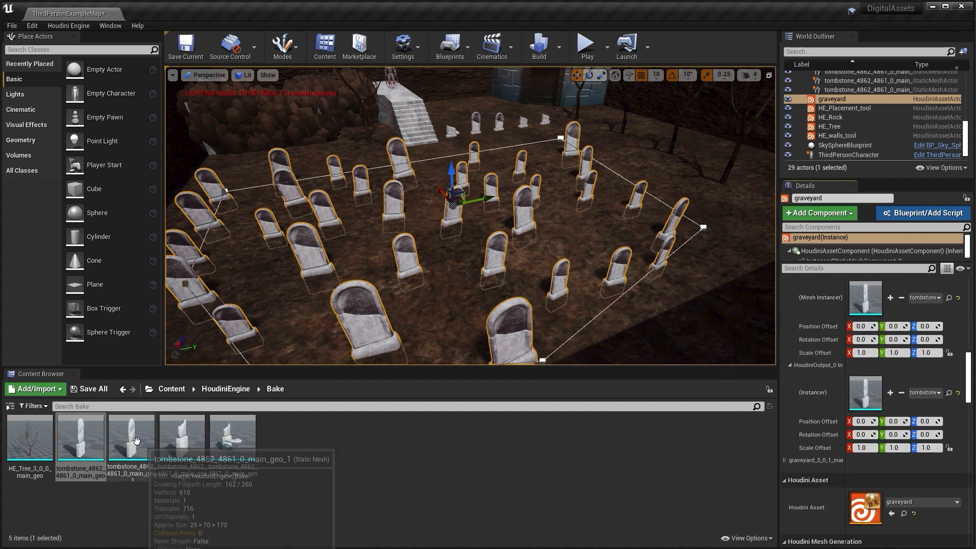
{"action": "left_click_drag", "start_coordinate": [137, 440], "coordinate": [870, 298]}
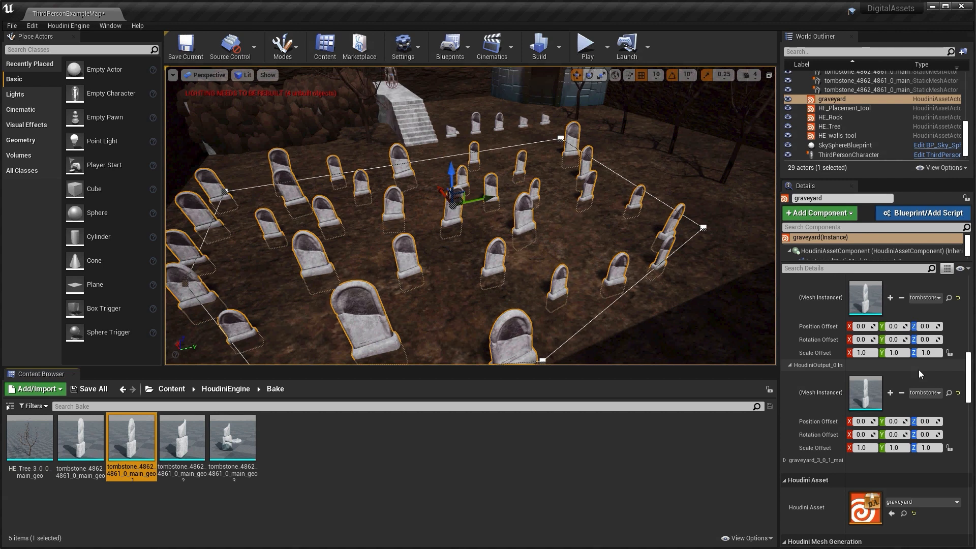
Add two more instancer slots to the graveyard for the broken tombstone mesh and the one with the fallen piece
{"action": "left_click", "coordinate": [890, 298]}
{"action": "left_click_drag", "start_coordinate": [182, 438], "coordinate": [893, 298]}
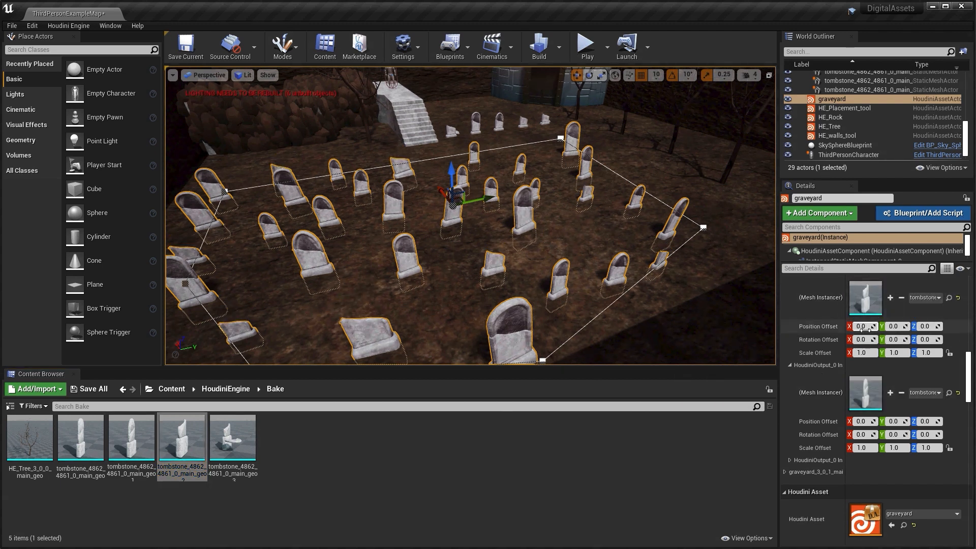
{"action": "left_click", "coordinate": [890, 298]}
{"action": "left_click_drag", "start_coordinate": [224, 456], "coordinate": [865, 297]}
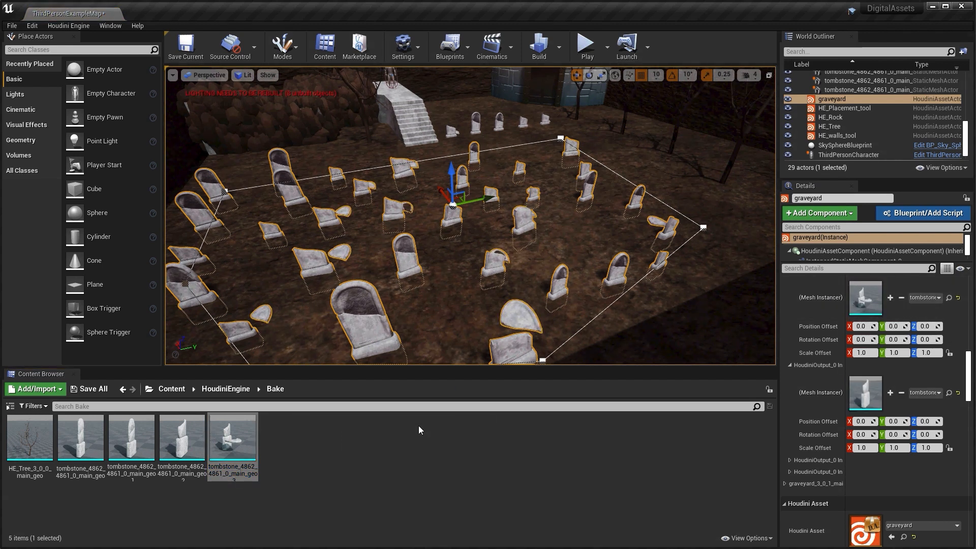
Set the original tombstone's variant to Straight, turn off its Cracked option and reduce its Corner Bevel to 0.0
{"action": "left_click", "coordinate": [452, 133]}
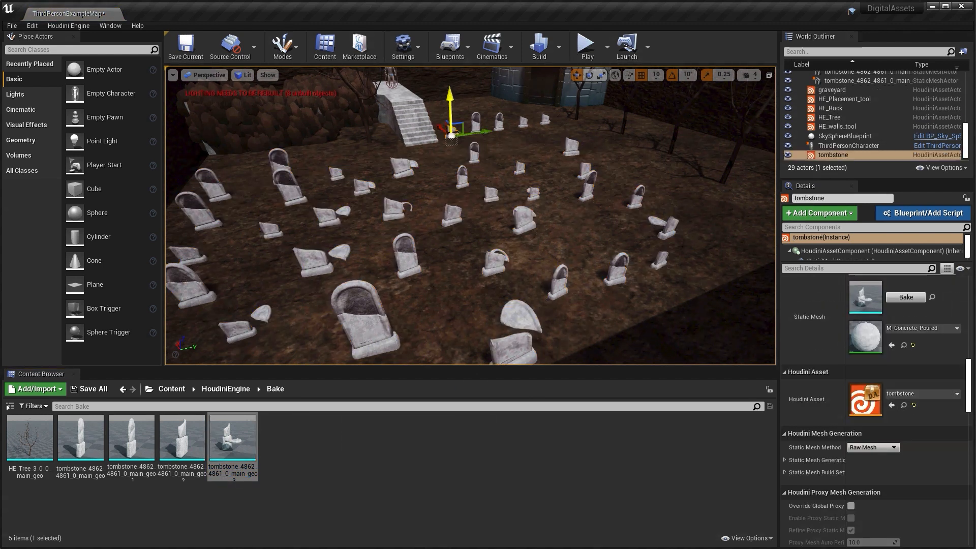
{"action": "scroll", "coordinate": [915, 322], "scroll_direction": "up", "scroll_amount": 12}
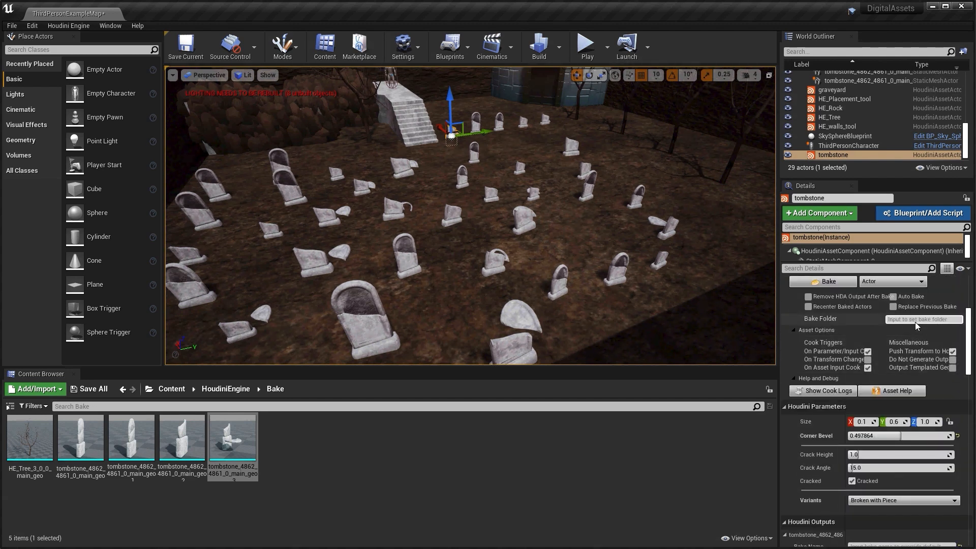
{"action": "scroll", "coordinate": [912, 323], "scroll_direction": "down", "scroll_amount": 6}
{"action": "scroll", "coordinate": [909, 323], "scroll_direction": "down", "scroll_amount": 4}
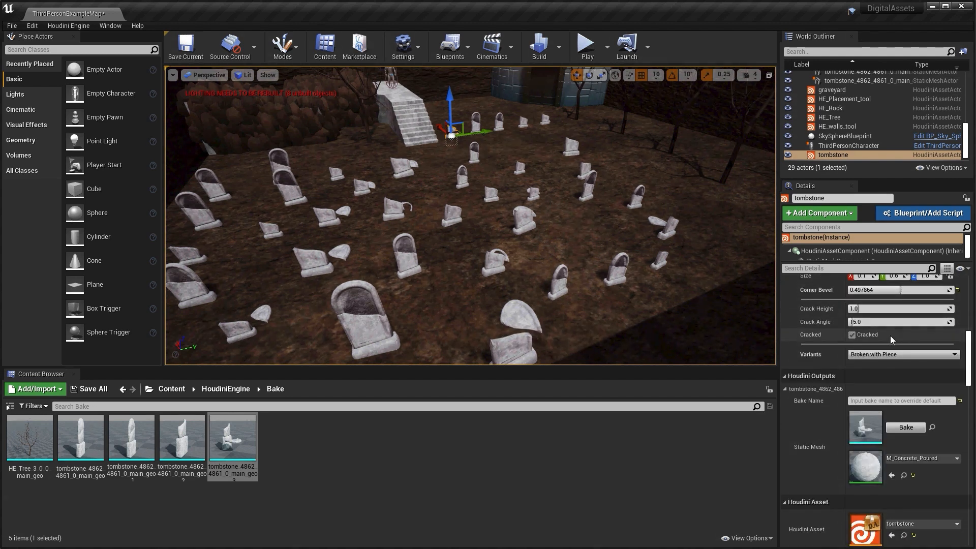
{"action": "left_click", "coordinate": [862, 355]}
{"action": "left_click", "coordinate": [859, 362]}
{"action": "left_click", "coordinate": [855, 336]}
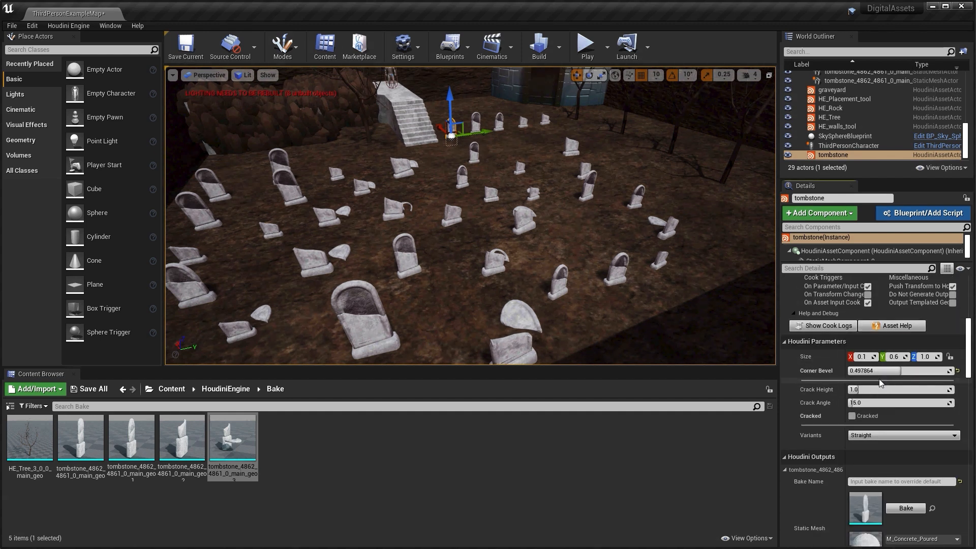
{"action": "left_click_drag", "start_coordinate": [879, 371], "coordinate": [856, 371]}
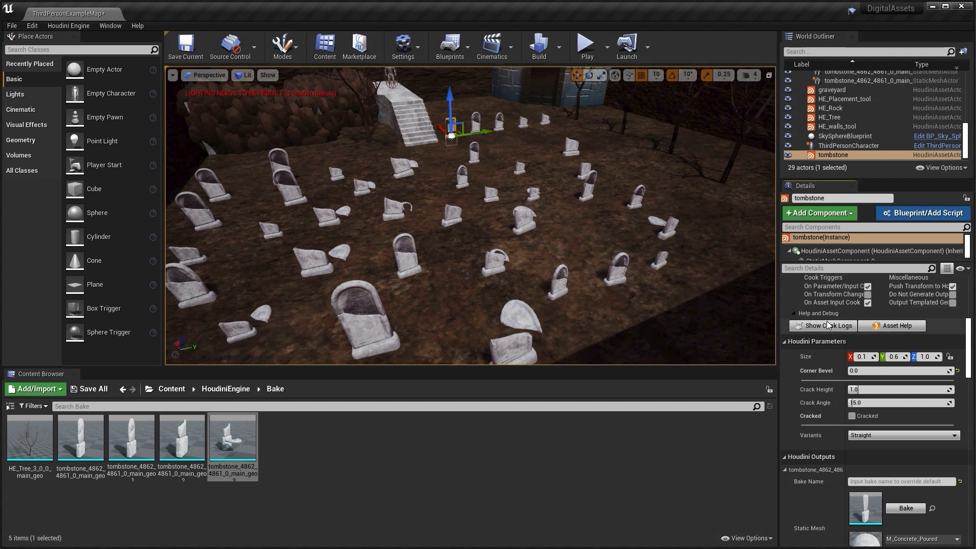
Bake the square-cornered tombstone as an actor and move the baked copy to the far end of the row
{"action": "scroll", "coordinate": [826, 321], "scroll_direction": "up", "scroll_amount": 3}
{"action": "left_click", "coordinate": [827, 298]}
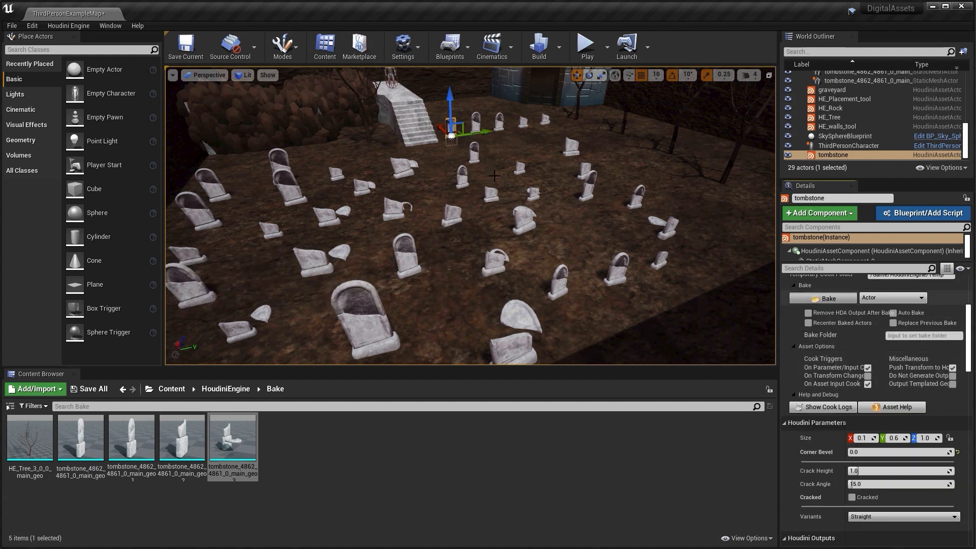
{"action": "left_click_drag", "start_coordinate": [486, 137], "coordinate": [595, 98]}
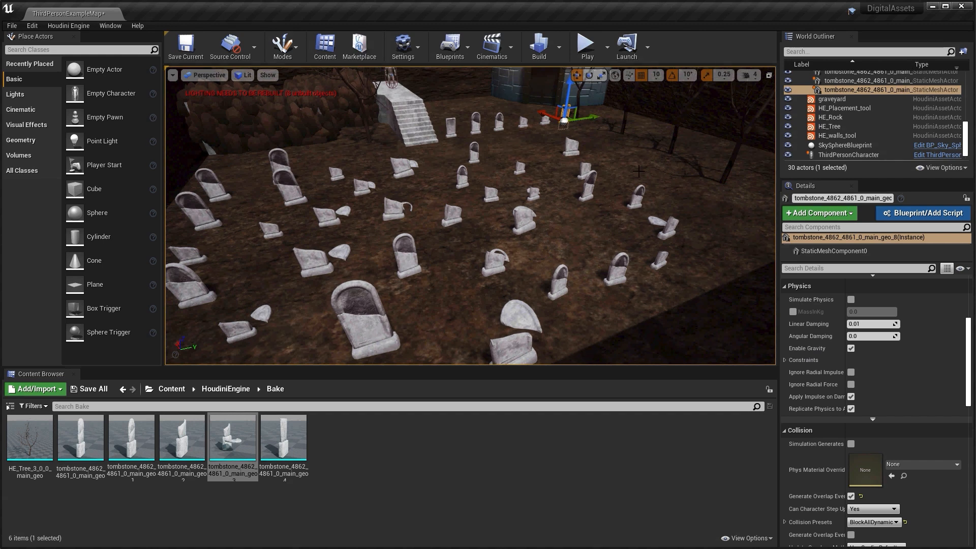
Add another instancer mesh slot to the graveyard and assign the square-cornered tombstone_4862_4861_0_main_geo_4 to the first slot
{"action": "left_click", "coordinate": [369, 307]}
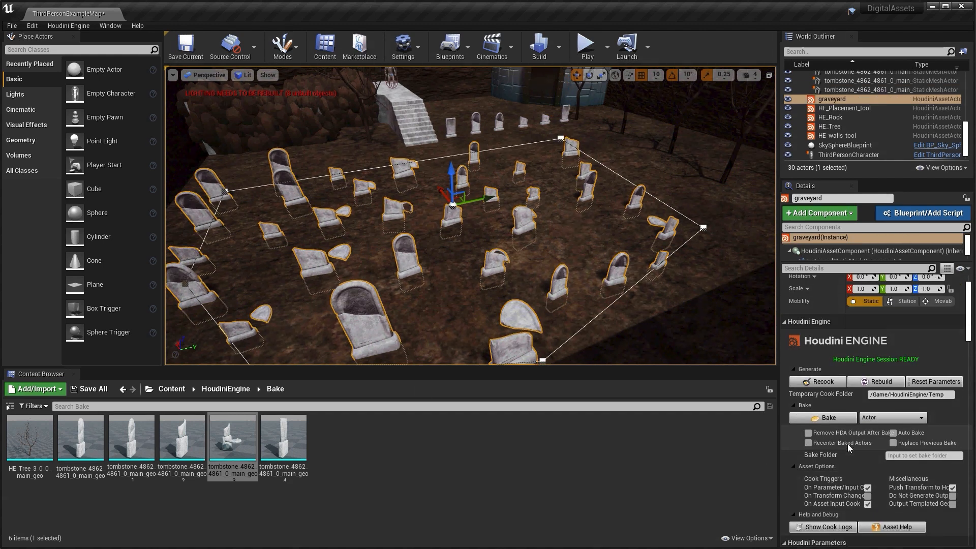
{"action": "scroll", "coordinate": [846, 444], "scroll_direction": "down", "scroll_amount": 10}
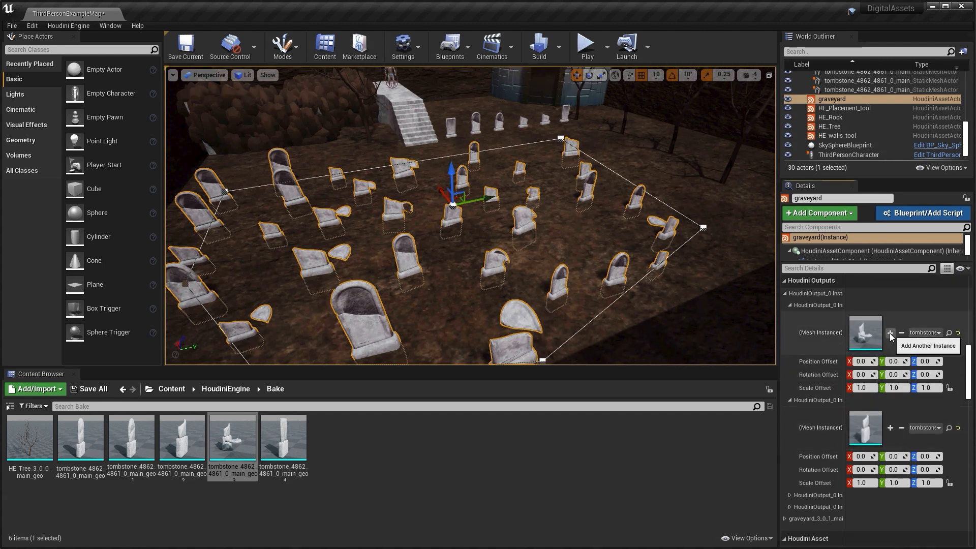
{"action": "left_click", "coordinate": [890, 333]}
{"action": "left_click_drag", "start_coordinate": [284, 437], "coordinate": [850, 333]}
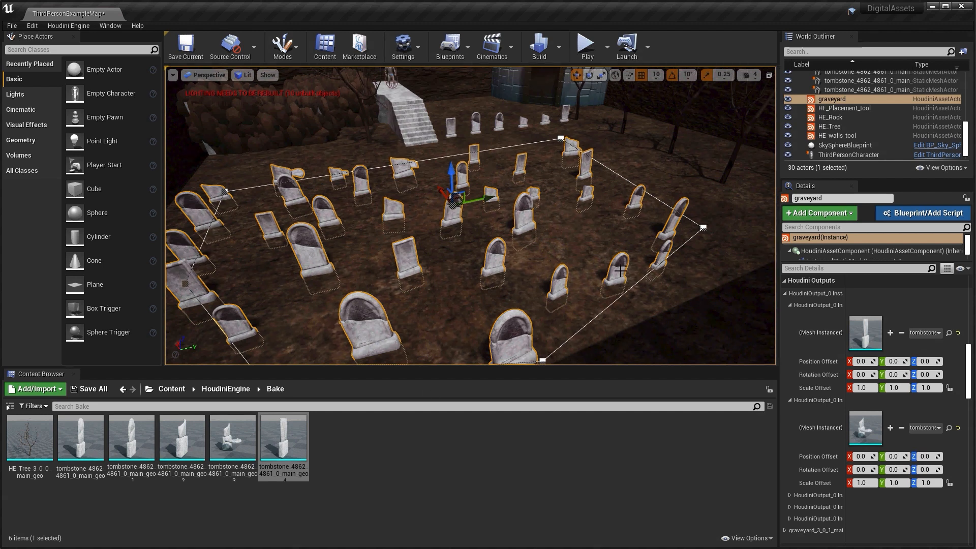
Clear the selection, then play-test the level by running the character down the stairs and among the scattered tombstones
{"action": "left_click", "coordinate": [694, 233]}
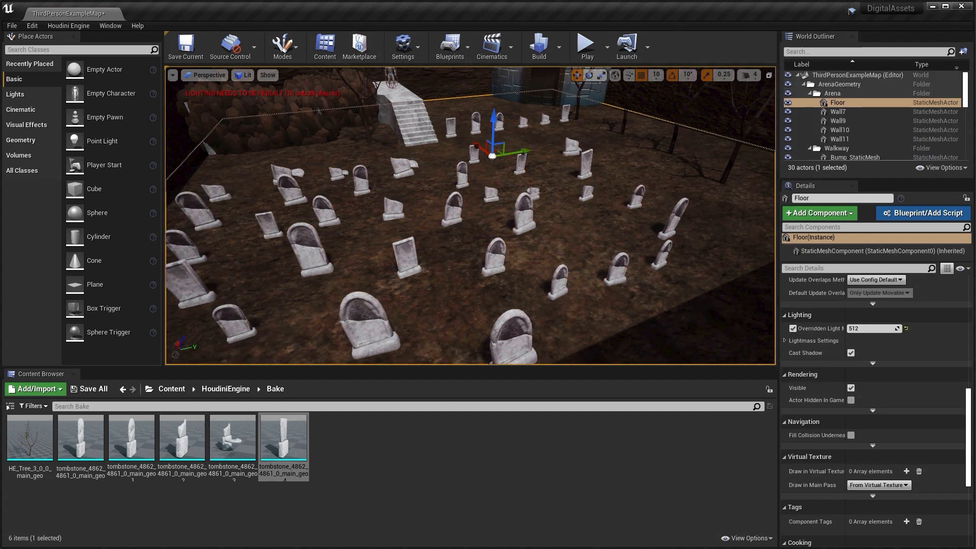
{"action": "left_click", "coordinate": [709, 304]}
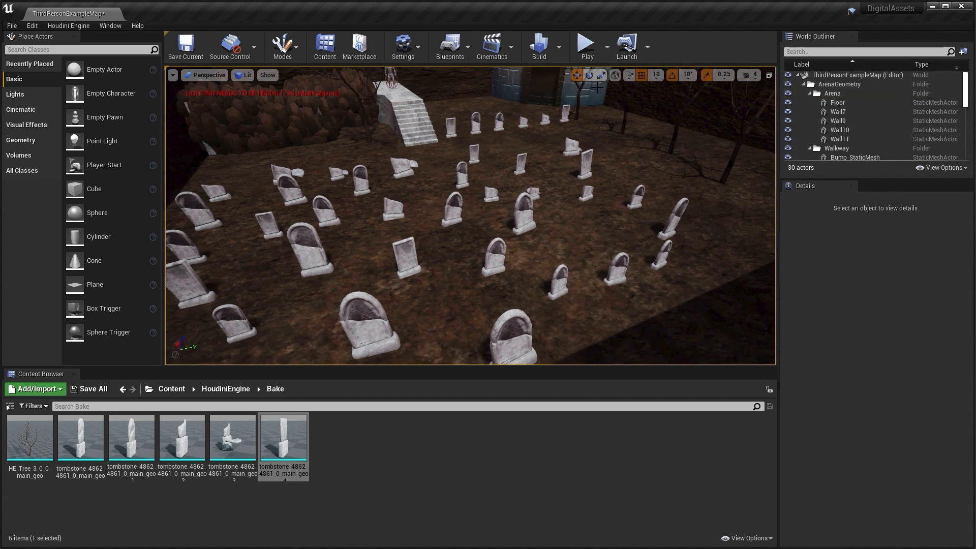
{"action": "left_click", "coordinate": [584, 50]}
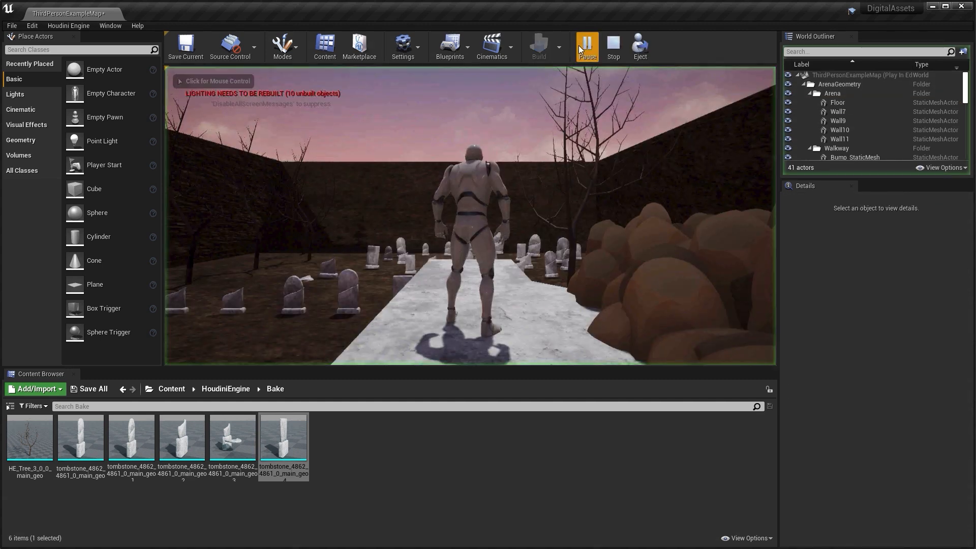
{"action": "left_click", "coordinate": [518, 298]}
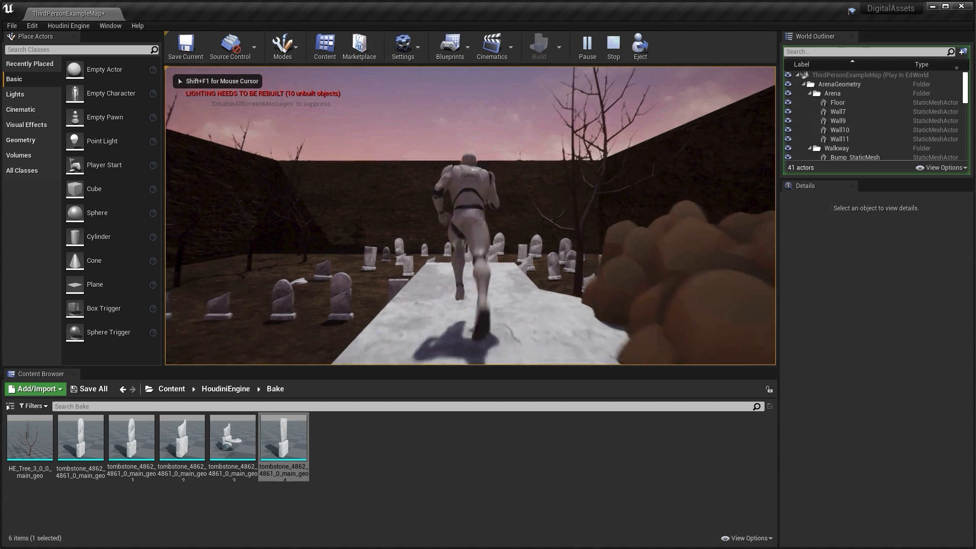
{"action": "key", "text": "w"}
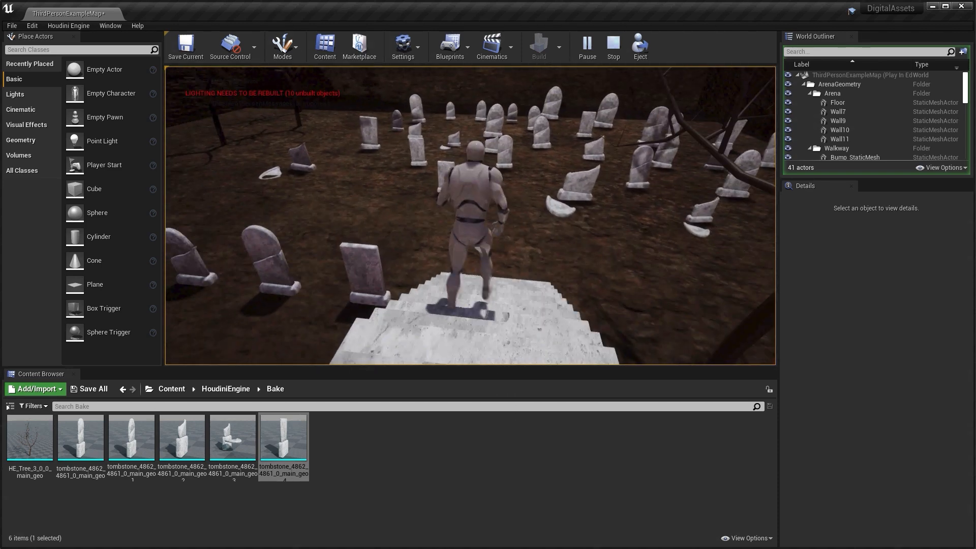
{"action": "key", "text": "w"}
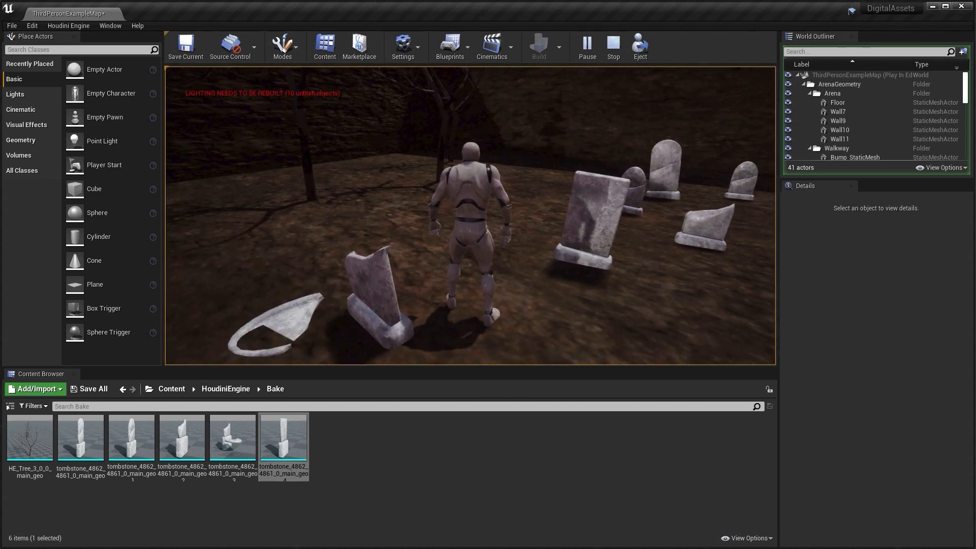
{"action": "key", "text": "w"}
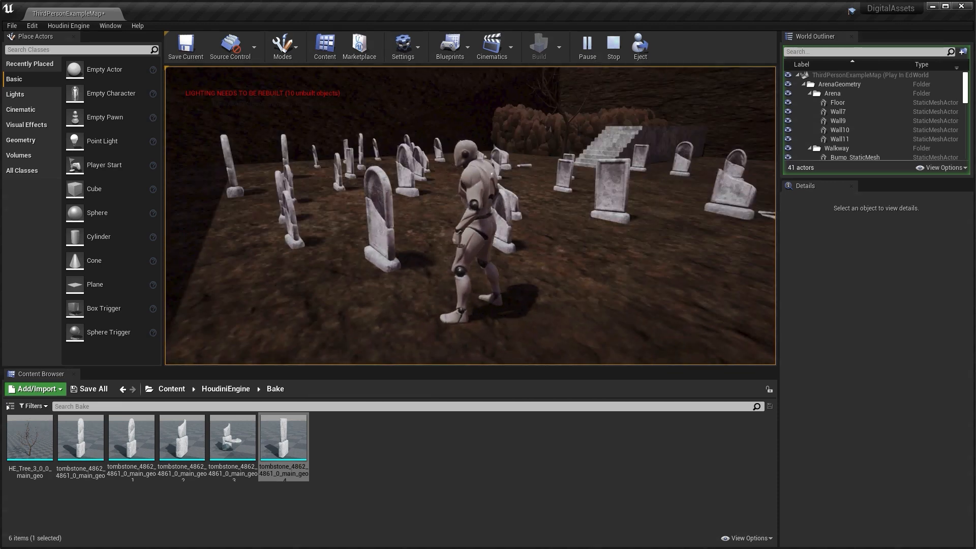
{"action": "key", "text": "w"}
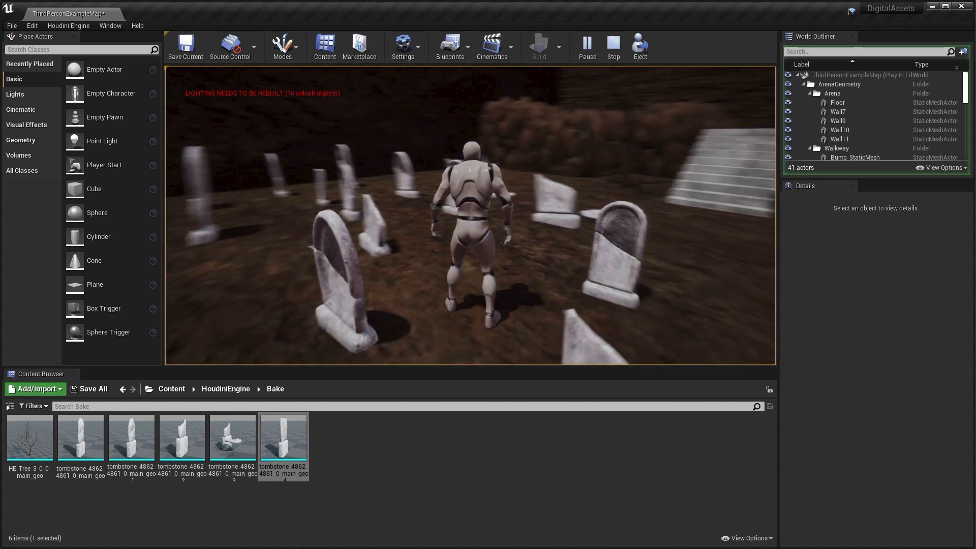
{"action": "key", "text": "w"}
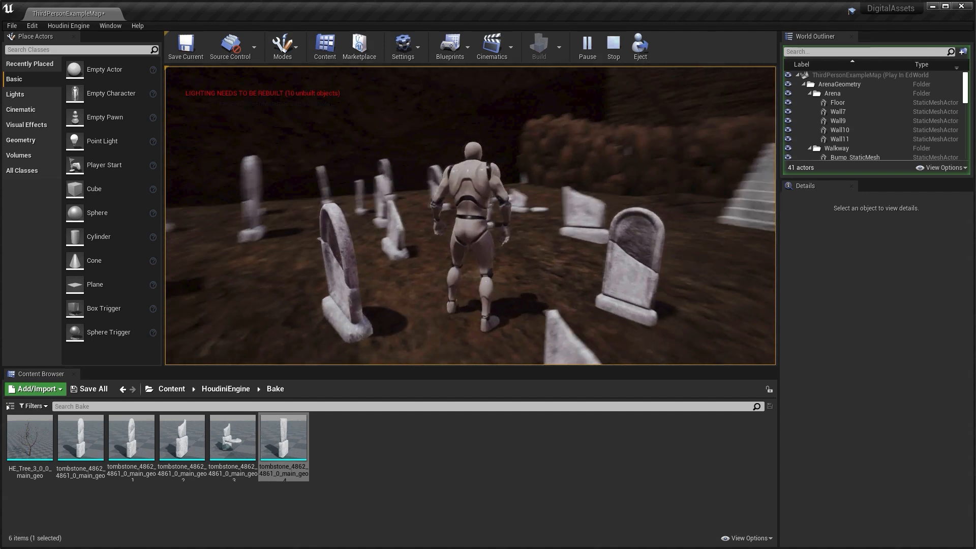
{"action": "key", "text": "w"}
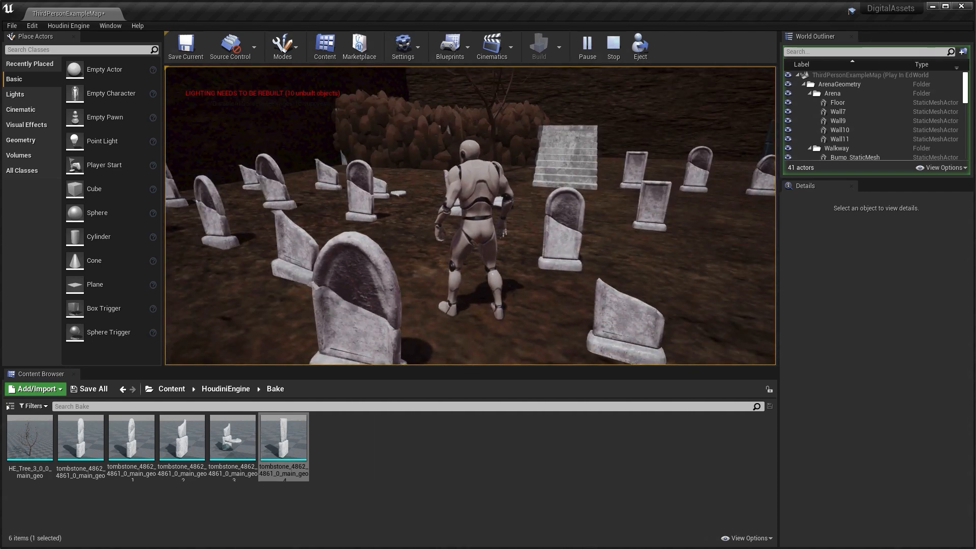
{"action": "key", "text": "Escape"}
Add another graveyard instancer slot and assign the P_Steam_Lit particle system from the StarterContent Particles folder to the first slot
{"action": "scroll", "coordinate": [584, 261], "scroll_direction": "down", "scroll_amount": 5}
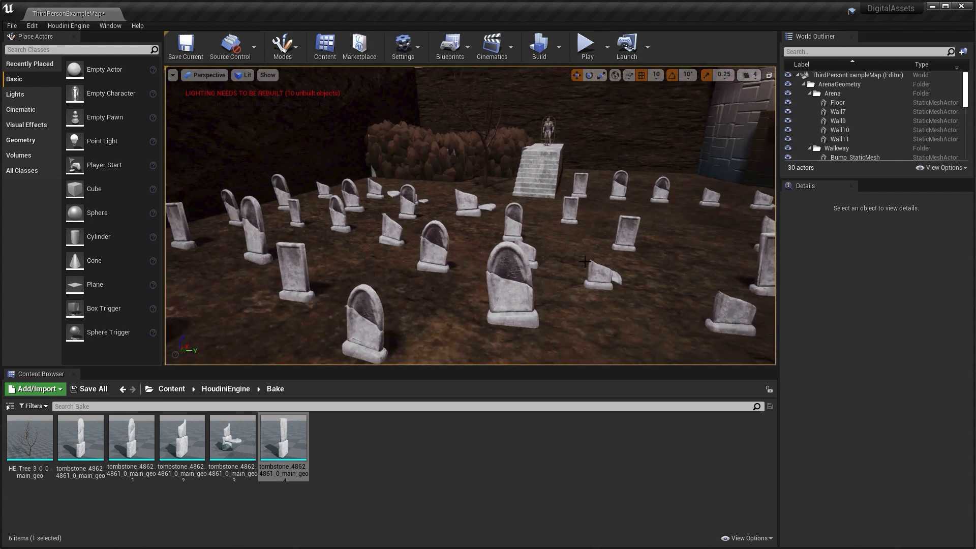
{"action": "left_click", "coordinate": [406, 263]}
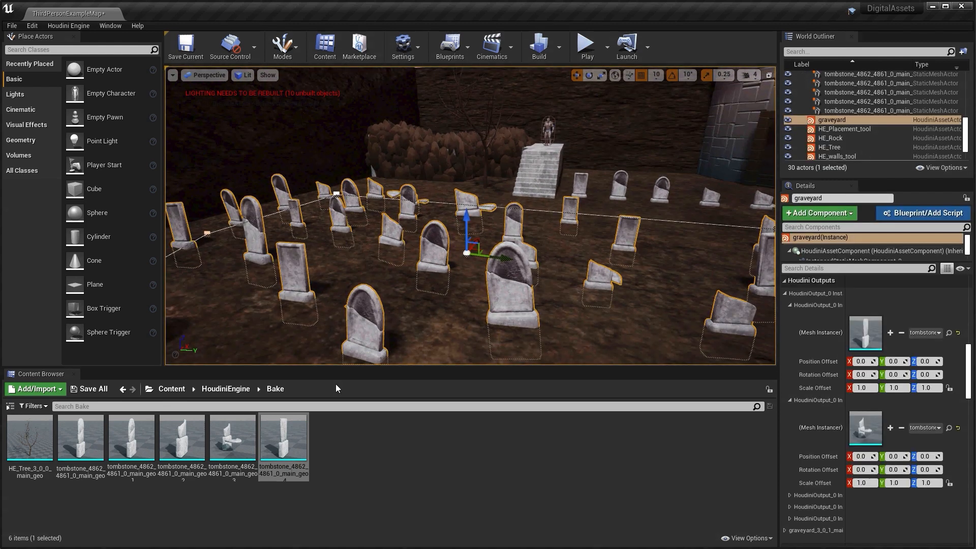
{"action": "left_click", "coordinate": [171, 388]}
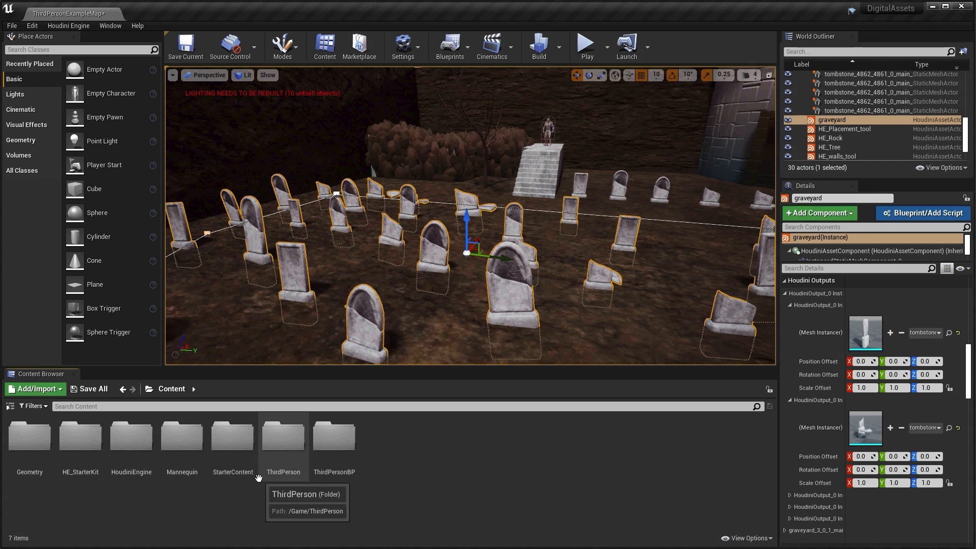
{"action": "double_click", "coordinate": [232, 434]}
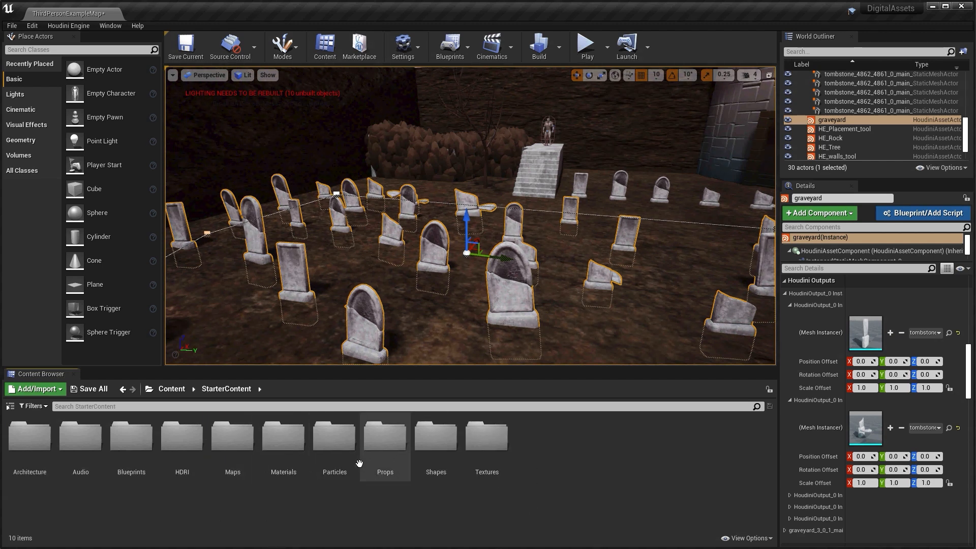
{"action": "double_click", "coordinate": [332, 436]}
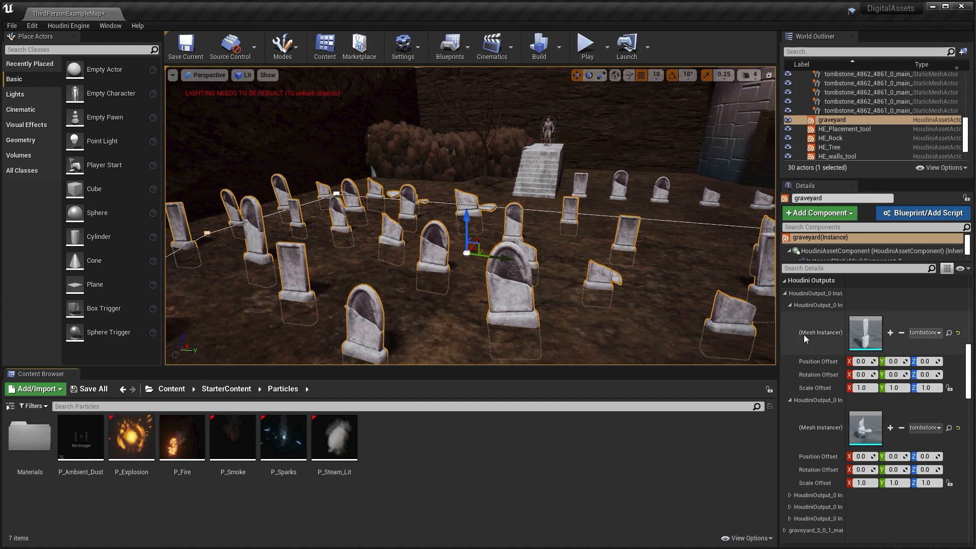
{"action": "left_click", "coordinate": [890, 333]}
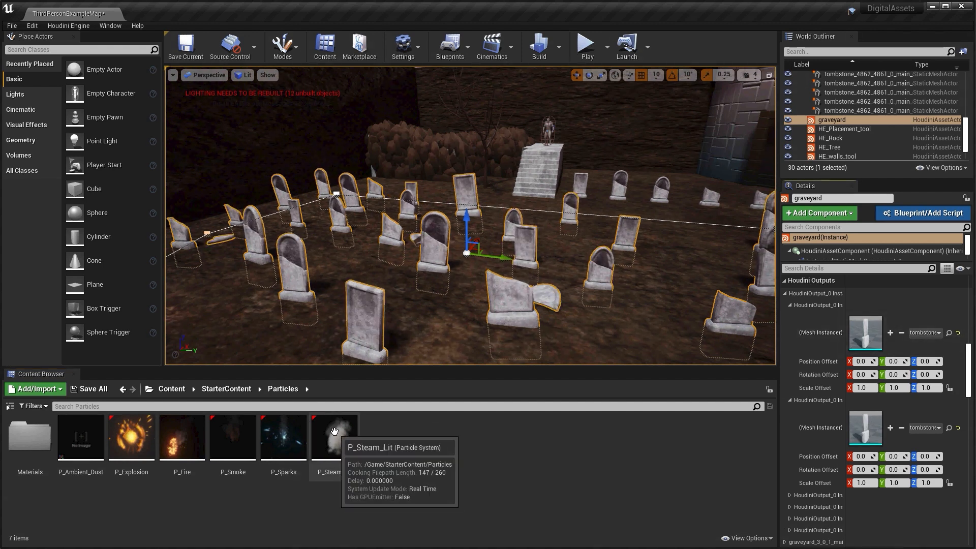
{"action": "left_click_drag", "start_coordinate": [330, 433], "coordinate": [868, 329]}
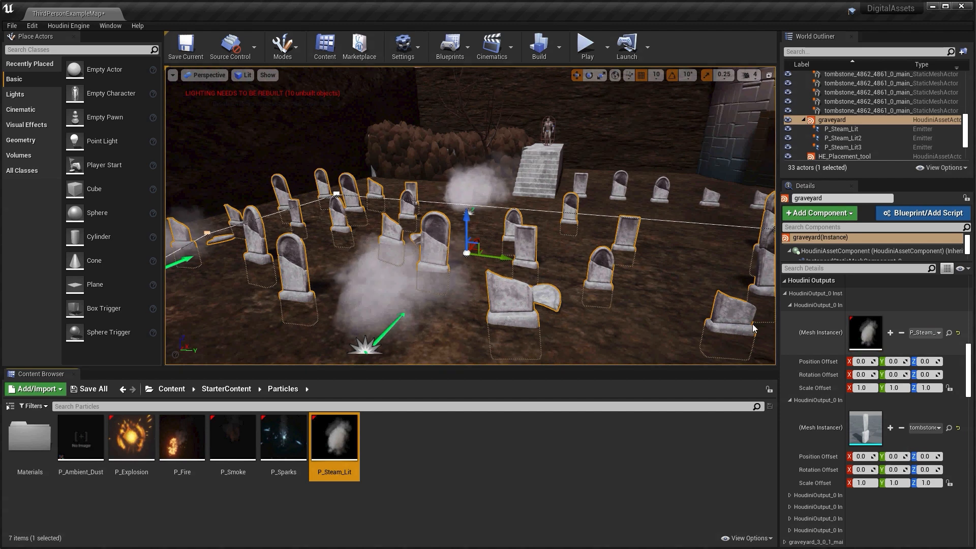
Remove the square-cornered tombstone and the one with the fallen piece from the graveyard's instancer slots to increase the steam's share
{"action": "scroll", "coordinate": [659, 260], "scroll_direction": "down", "scroll_amount": 4}
{"action": "scroll", "coordinate": [659, 260], "scroll_direction": "up", "scroll_amount": 1}
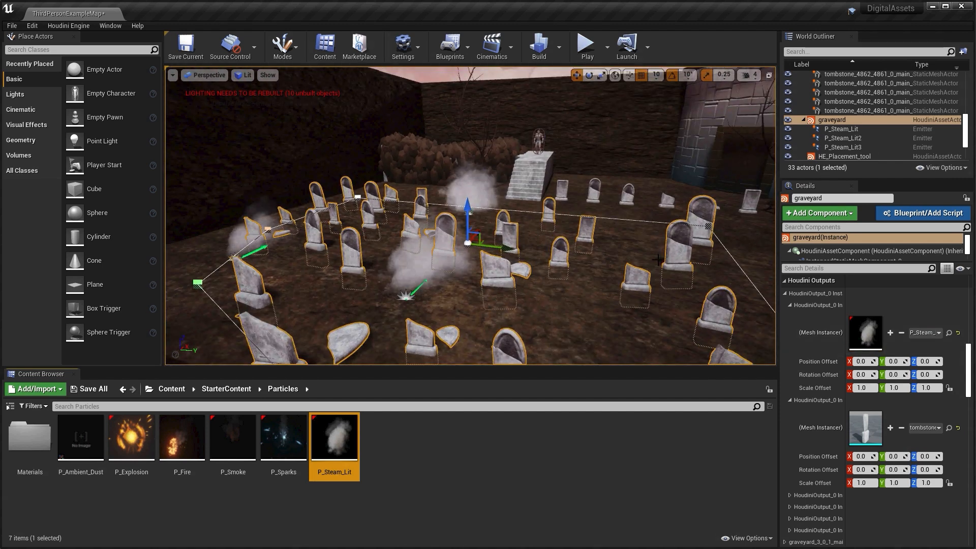
{"action": "scroll", "coordinate": [828, 441], "scroll_direction": "up", "scroll_amount": 1}
{"action": "left_click", "coordinate": [901, 444]}
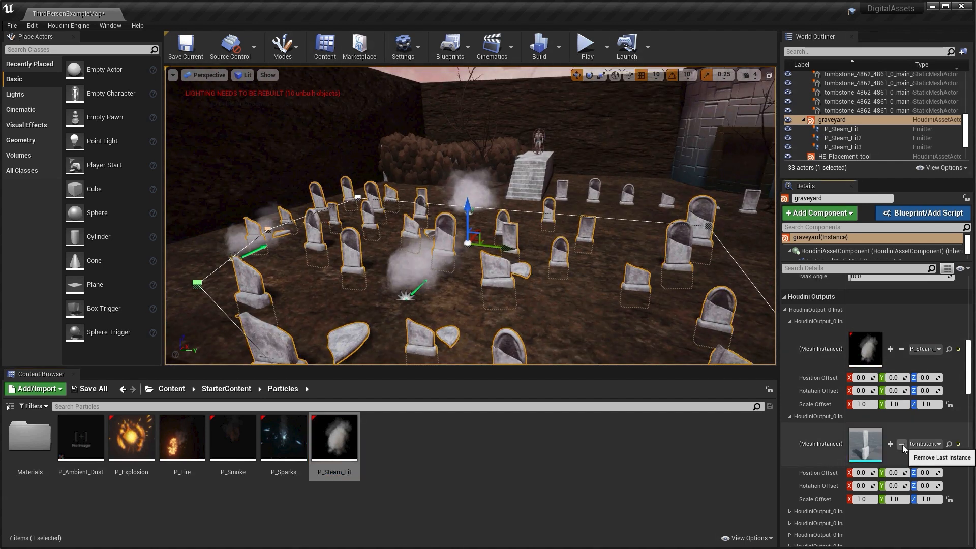
{"action": "scroll", "coordinate": [902, 445], "scroll_direction": "down", "scroll_amount": 5}
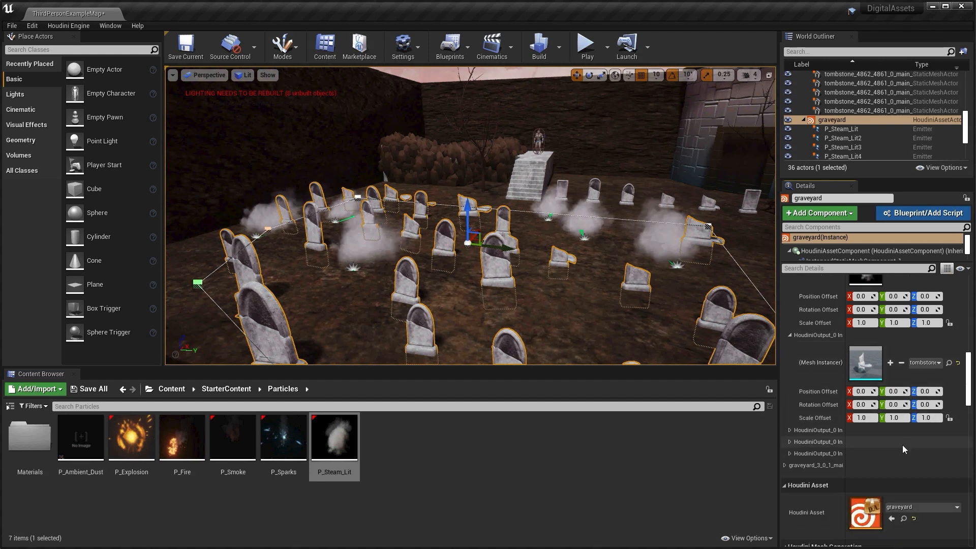
{"action": "left_click", "coordinate": [902, 363]}
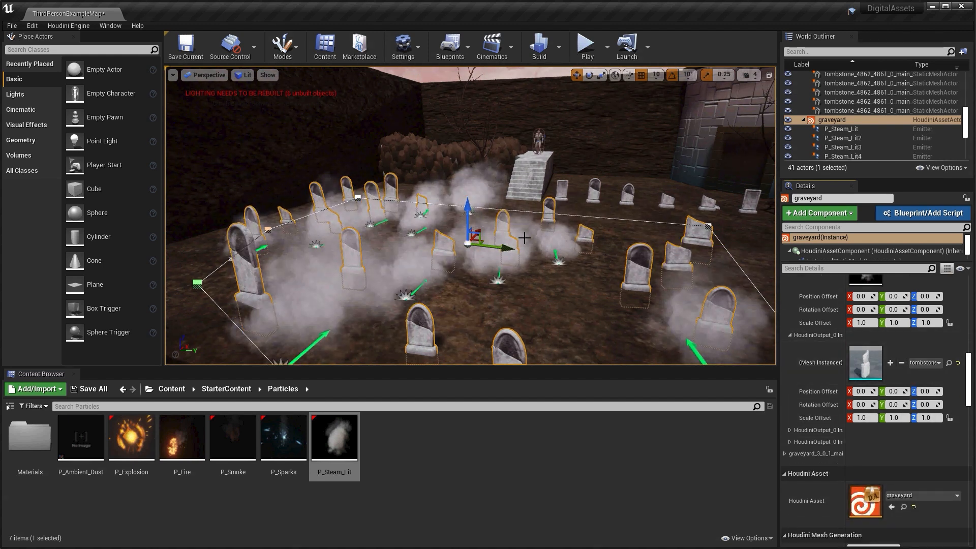
Play-test the level by running the character toward the graveyard to examine the steam among the tombstones
{"action": "left_click", "coordinate": [585, 45]}
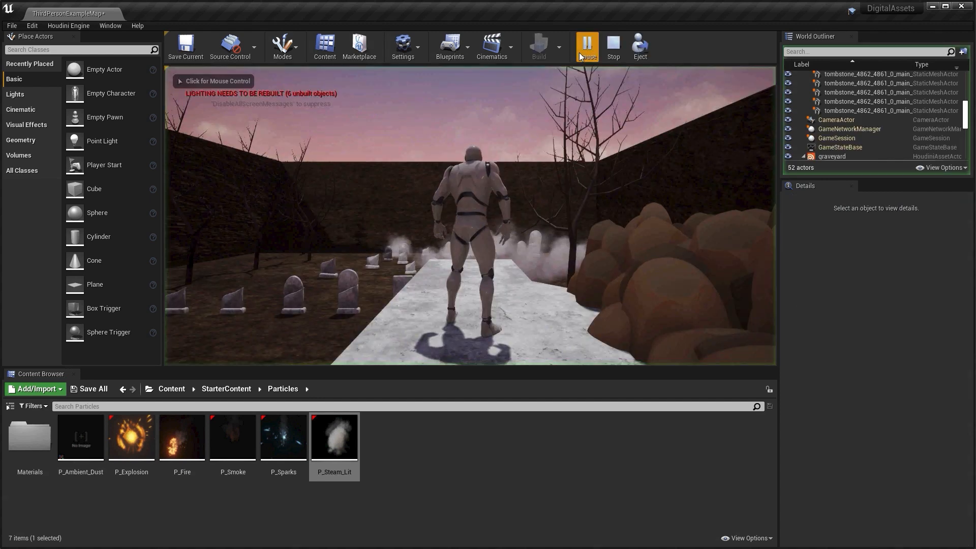
{"action": "left_click", "coordinate": [492, 295]}
{"action": "key", "text": "w"}
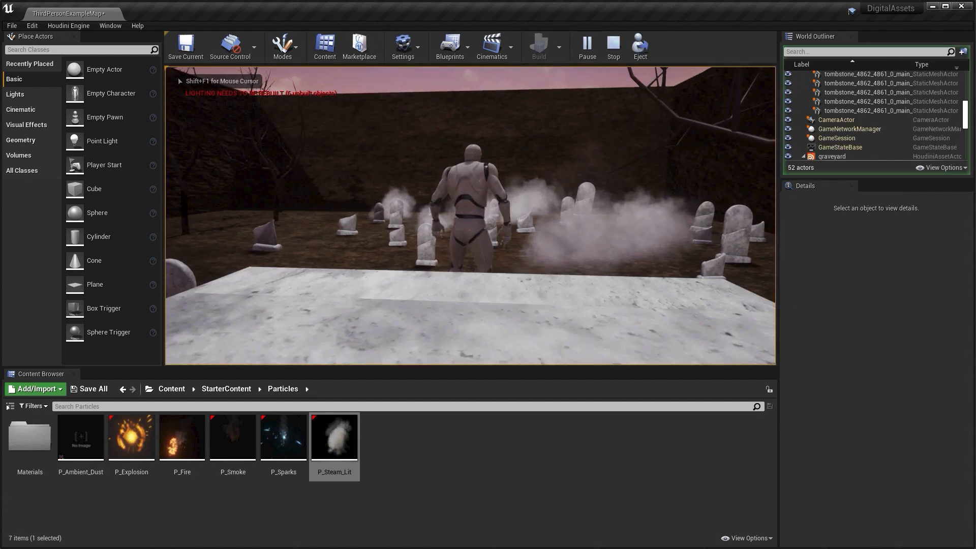